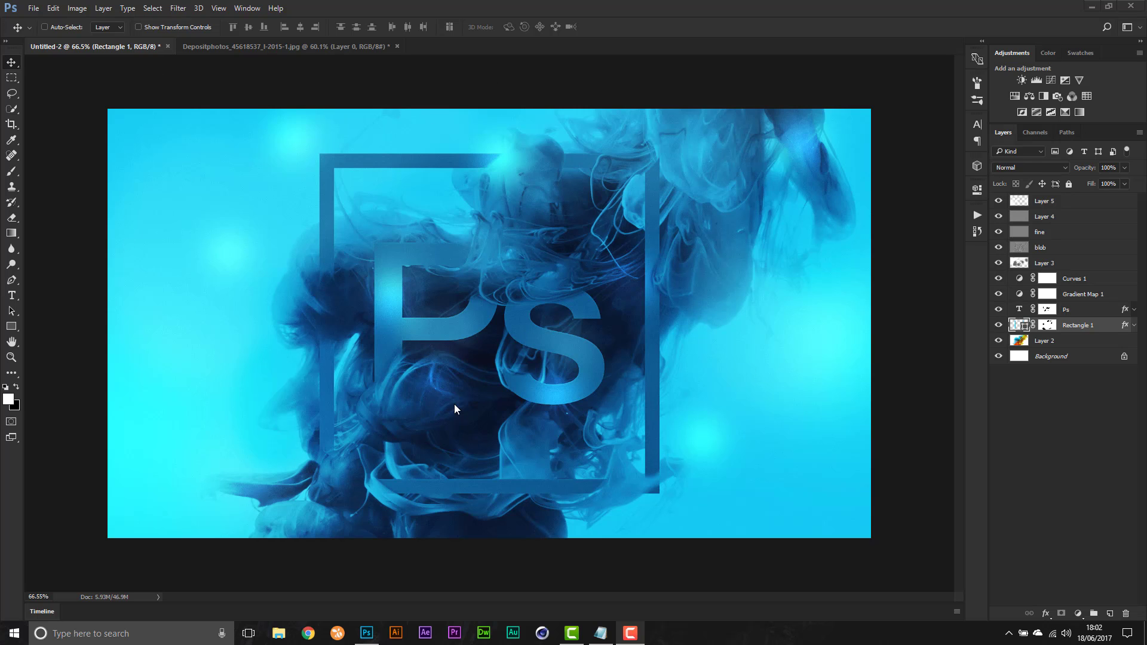
# - Examine the finished blue Ps smoke artwork and the colourful ink source image it is based on
pyautogui.scroll(-2, 455, 404)
pyautogui.scroll(3, 474, 367)
pyautogui.scroll(-2, 436, 319)
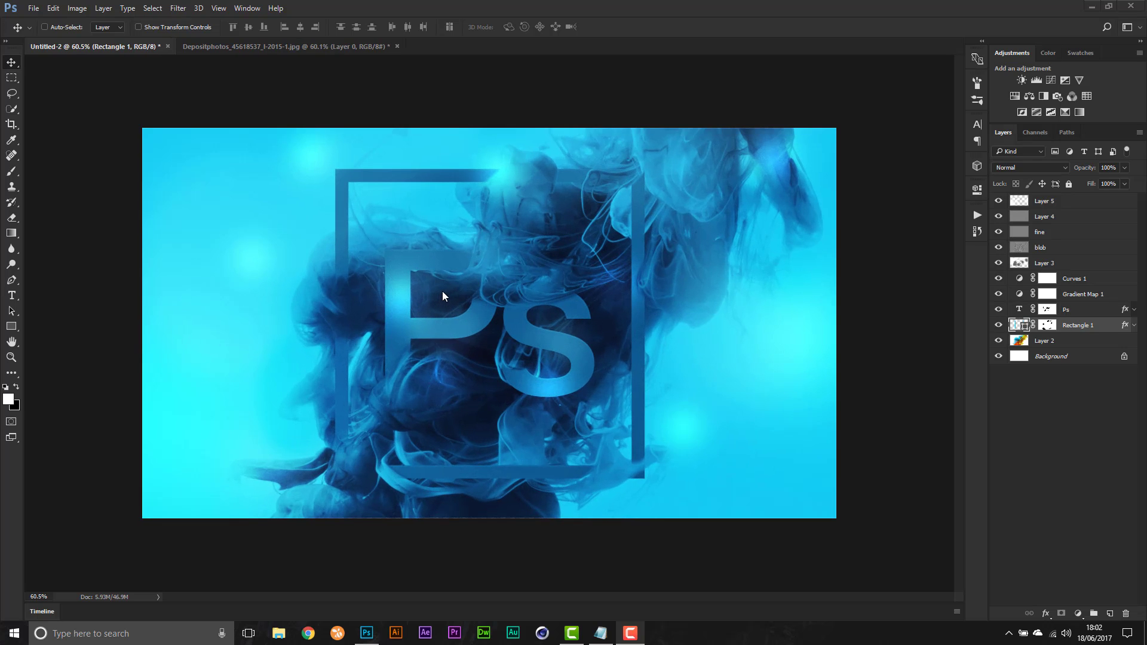
pyautogui.scroll(-1, 529, 311)
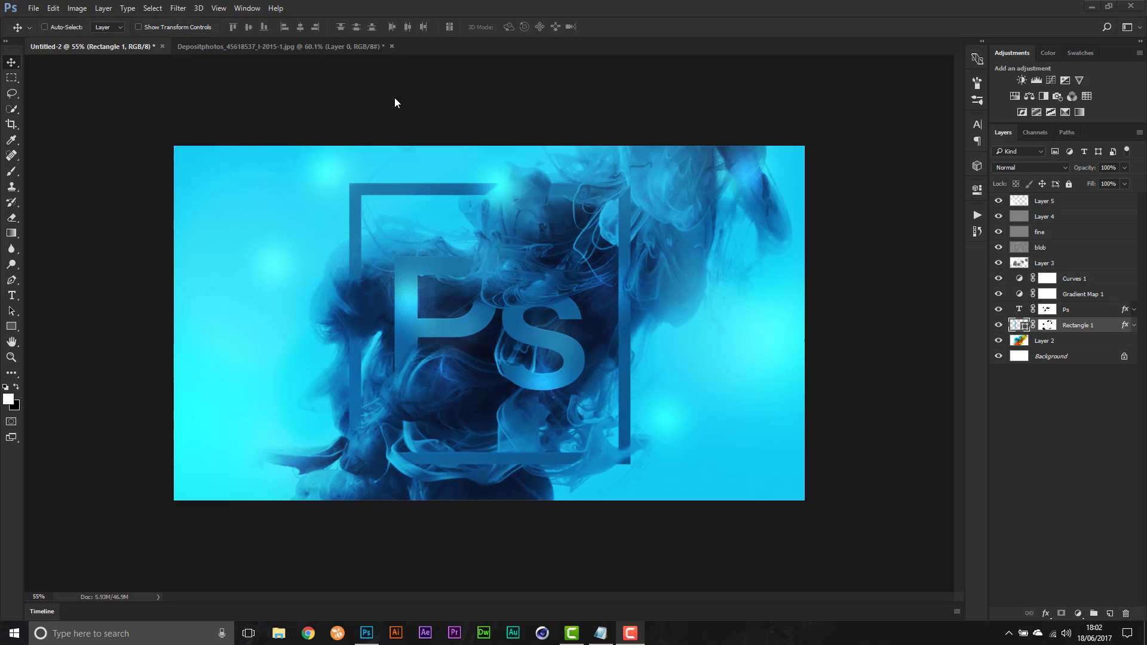
pyautogui.click(303, 46)
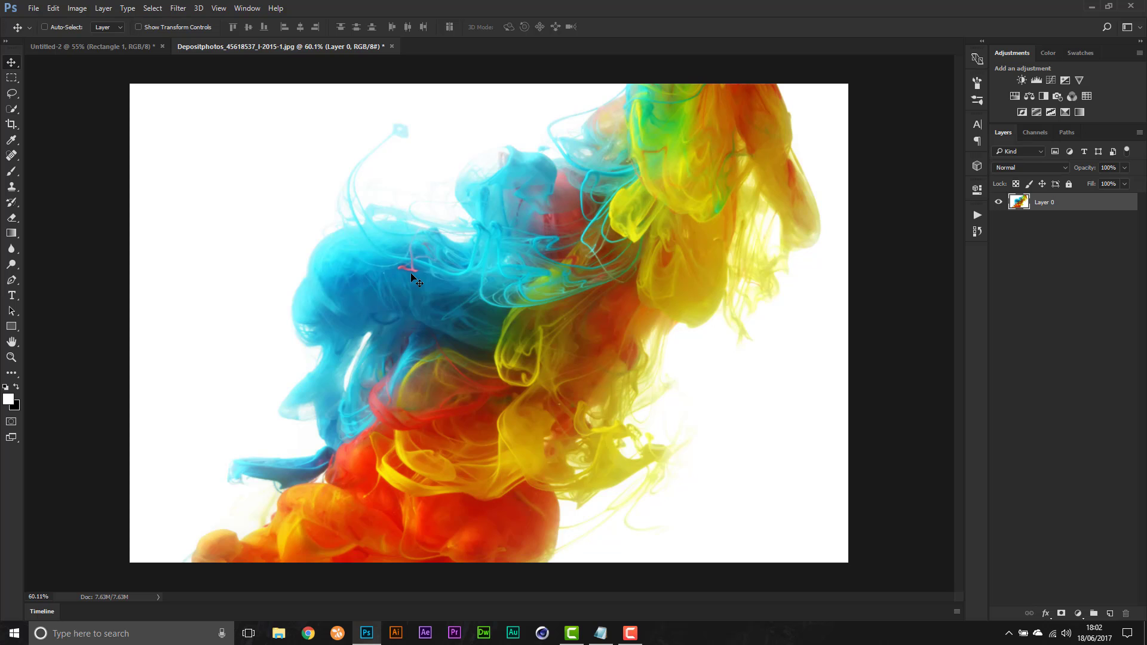
pyautogui.scroll(-3, 292, 289)
pyautogui.scroll(2, 297, 289)
pyautogui.click(118, 48)
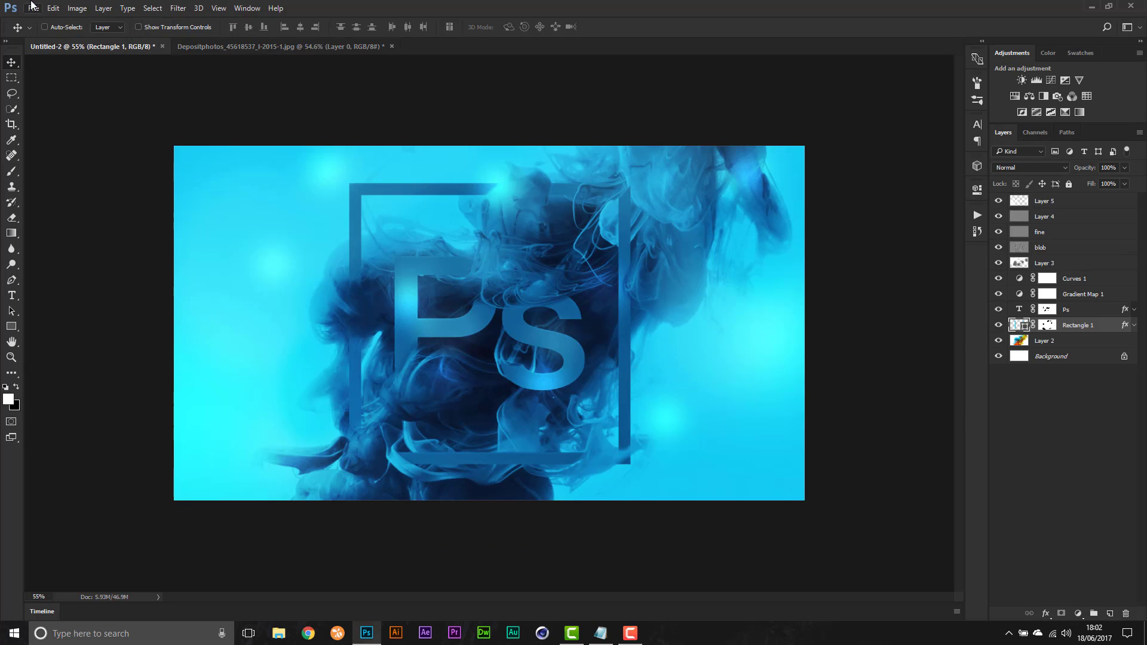
# - Create a new 1920 x 1080 px RGB document at 72 pixels/inch with a white background
pyautogui.click(33, 6)
pyautogui.click(45, 21)
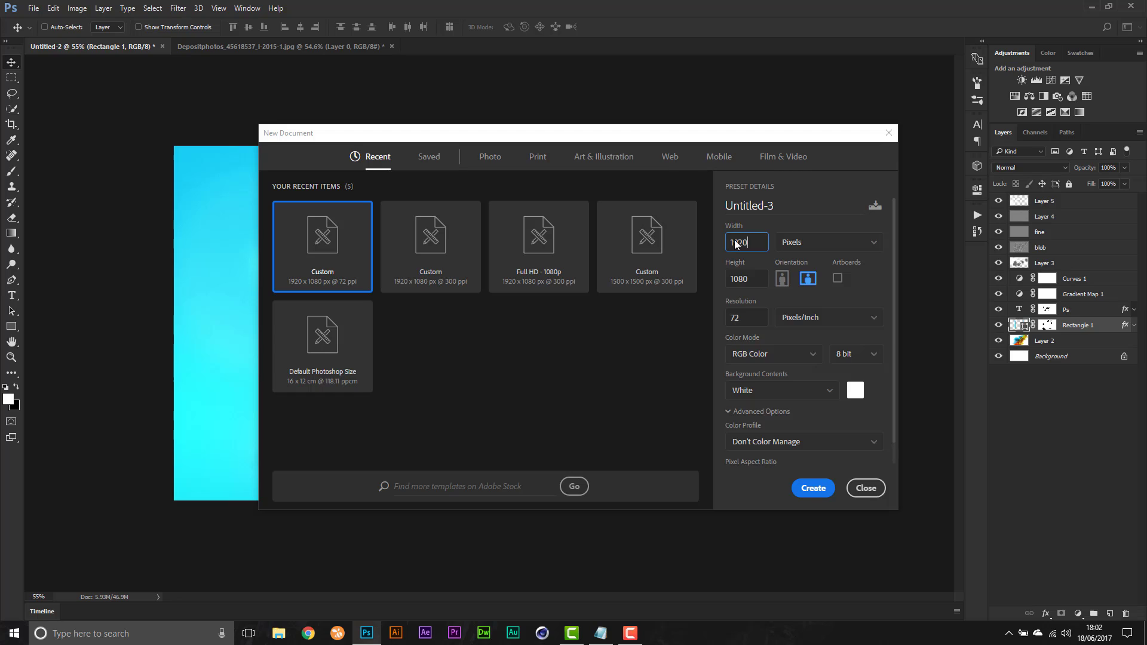
pyautogui.doubleClick(758, 240)
pyautogui.doubleClick(753, 279)
pyautogui.doubleClick(740, 318)
pyautogui.click(821, 489)
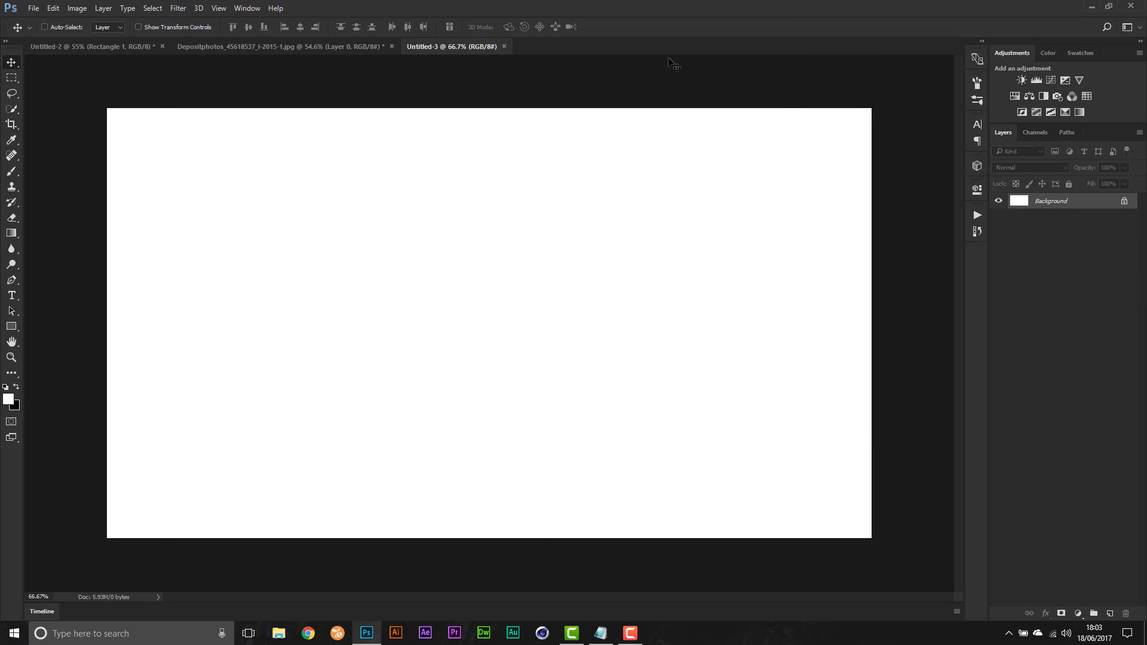
# - Copy the colourful ink image into the new Untitled-3 document and centre it vertically and horizontally on the canvas
pyautogui.click(271, 46)
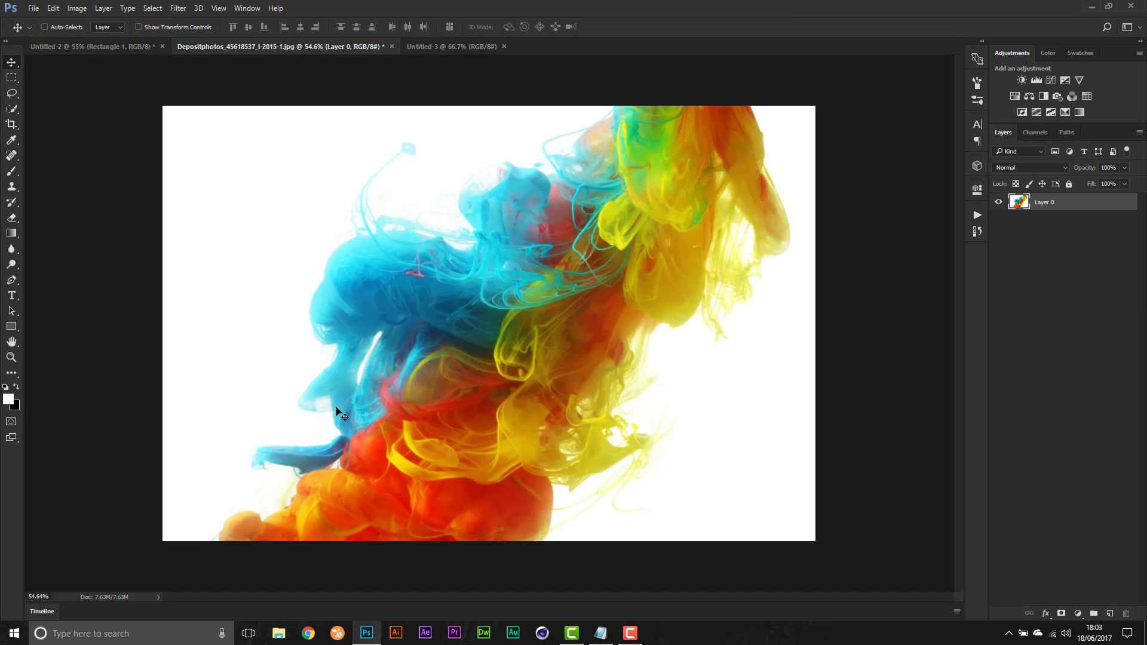
pyautogui.moveTo(342, 414); pyautogui.dragTo(438, 301)
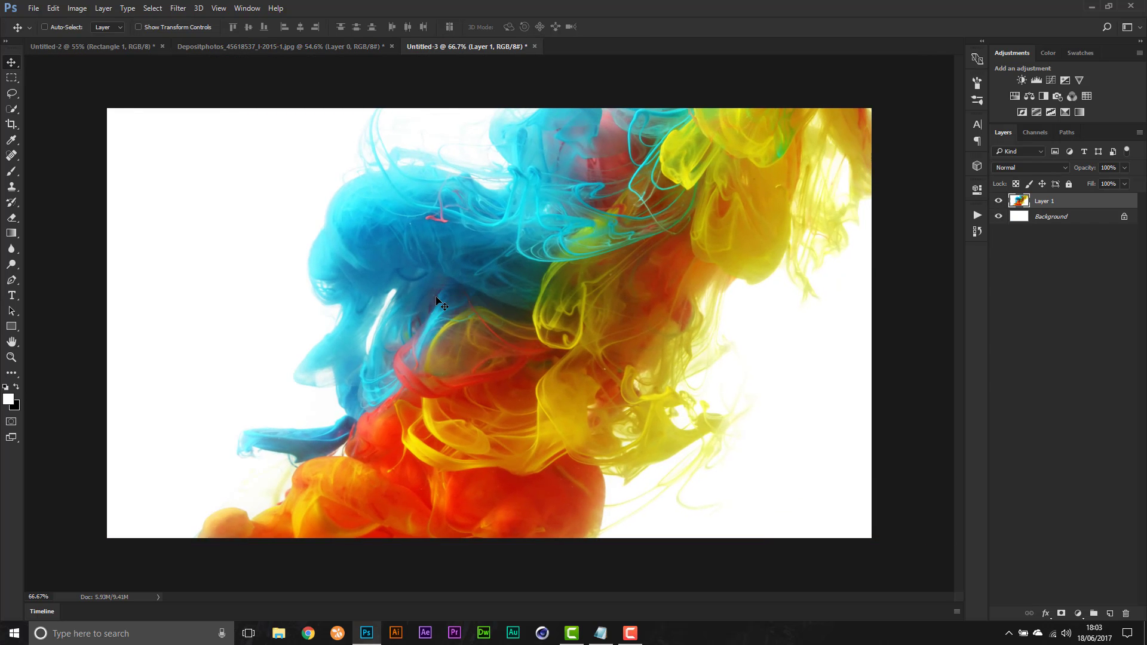
pyautogui.hotkey('ctrl', 'a')
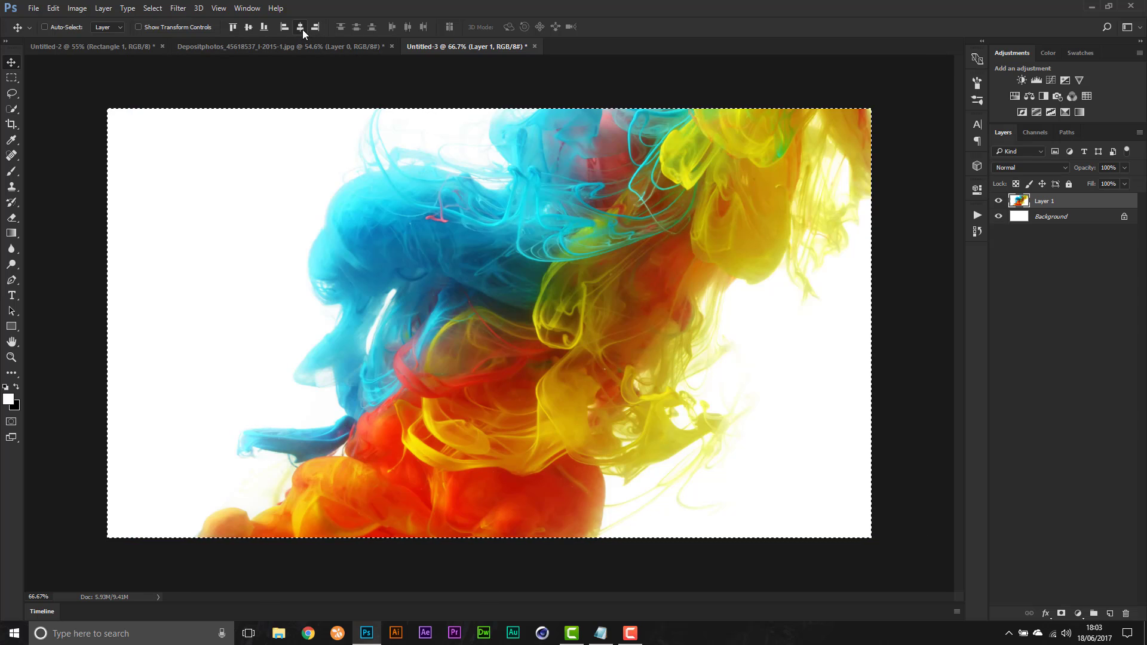
pyautogui.click(301, 27)
pyautogui.click(248, 27)
pyautogui.click(248, 27)
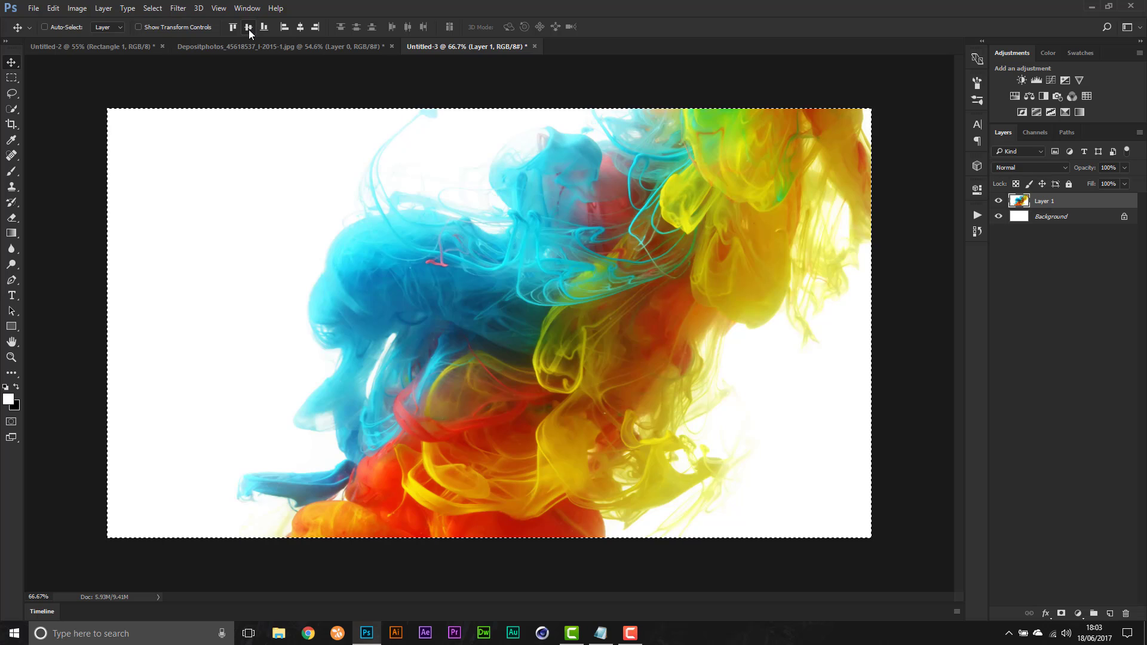
pyautogui.click(301, 27)
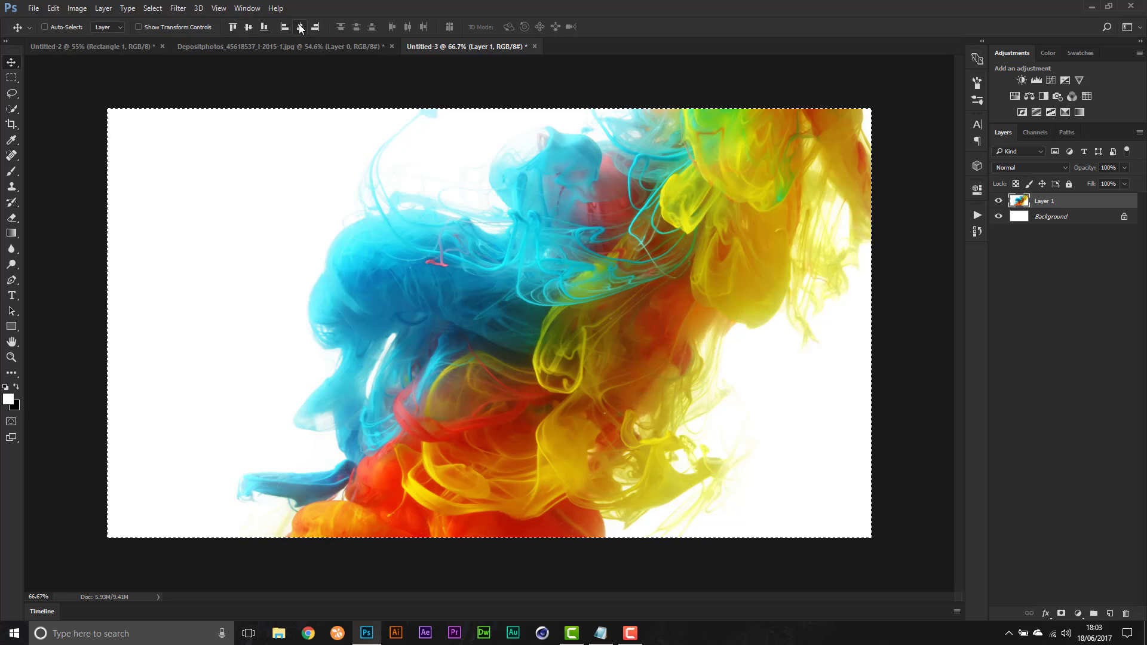
pyautogui.click(300, 27)
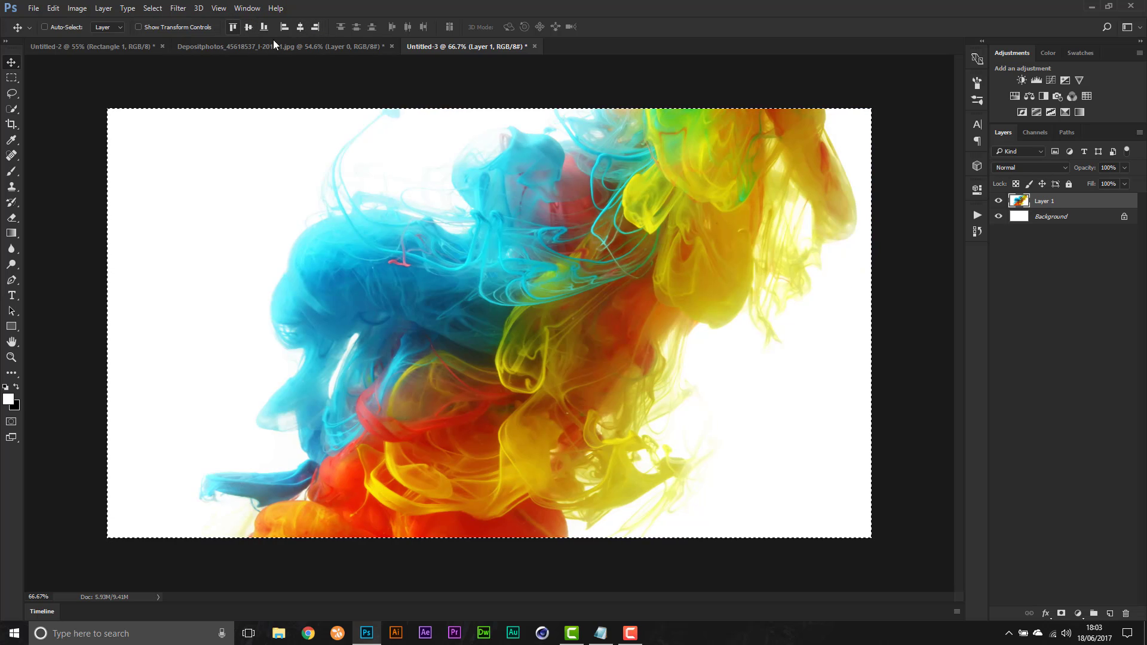
pyautogui.hotkey('ctrl', 'd')
# - Merge the ink image layer down into the Background and unlock the merged layer
pyautogui.press('ctrl')
pyautogui.hotkey('ctrl', 'e')
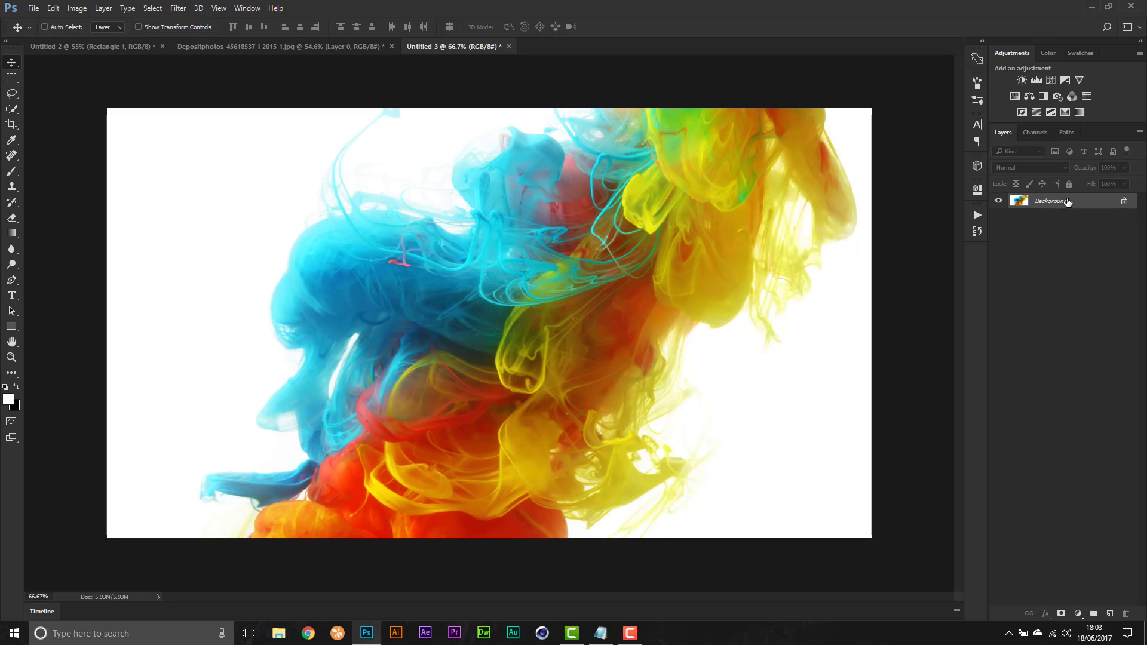
pyautogui.click(1124, 201)
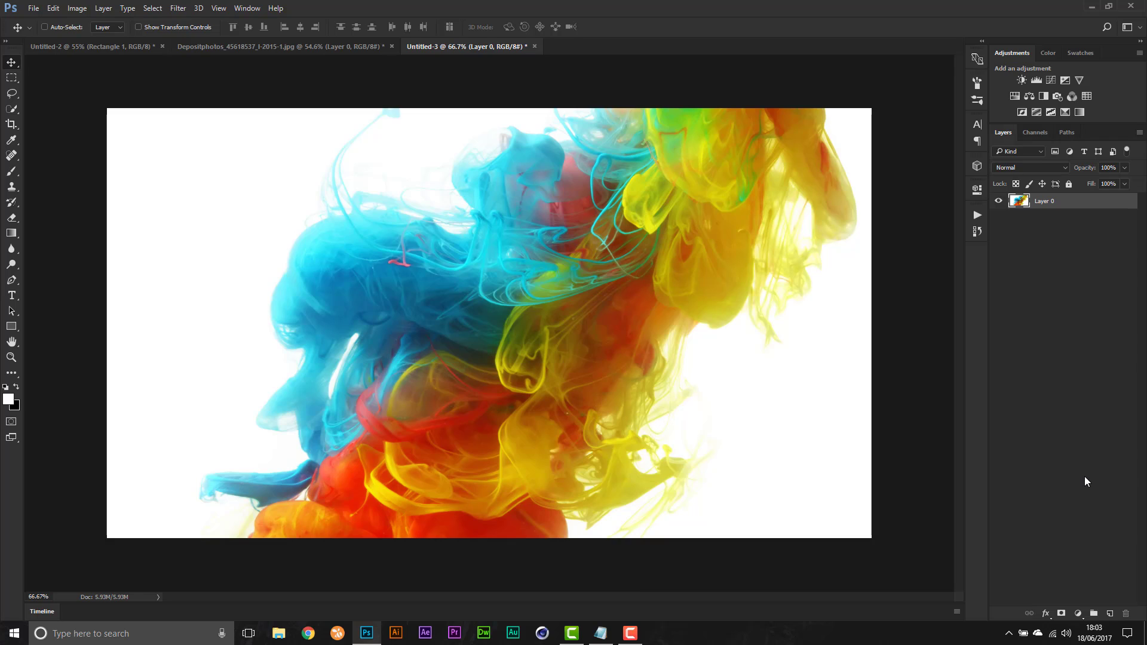
# - Set the Rectangle tool's stroke colour to 00c7fb, copied from the first entry in values.txt in Notepad
pyautogui.click(11, 328)
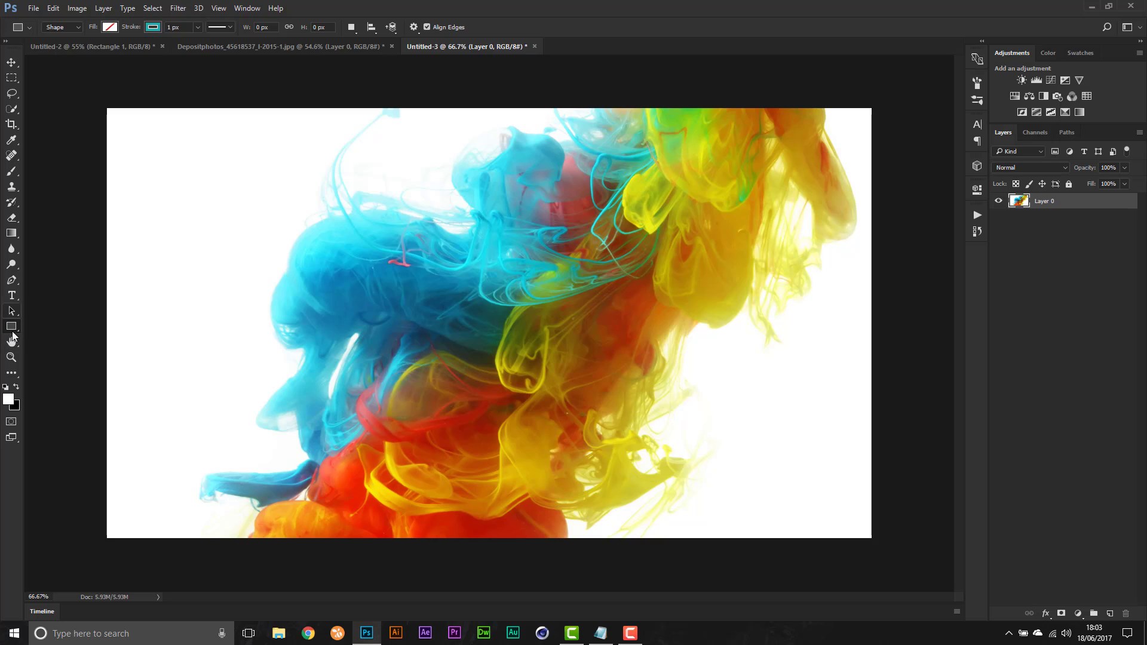
pyautogui.click(111, 28)
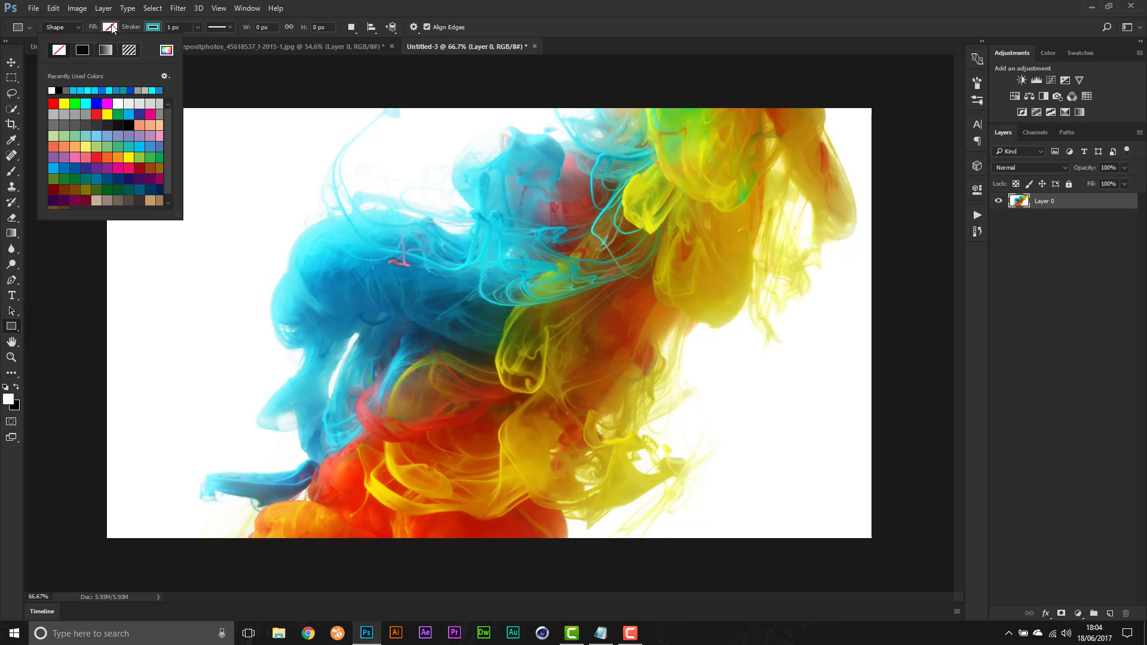
pyautogui.click(113, 31)
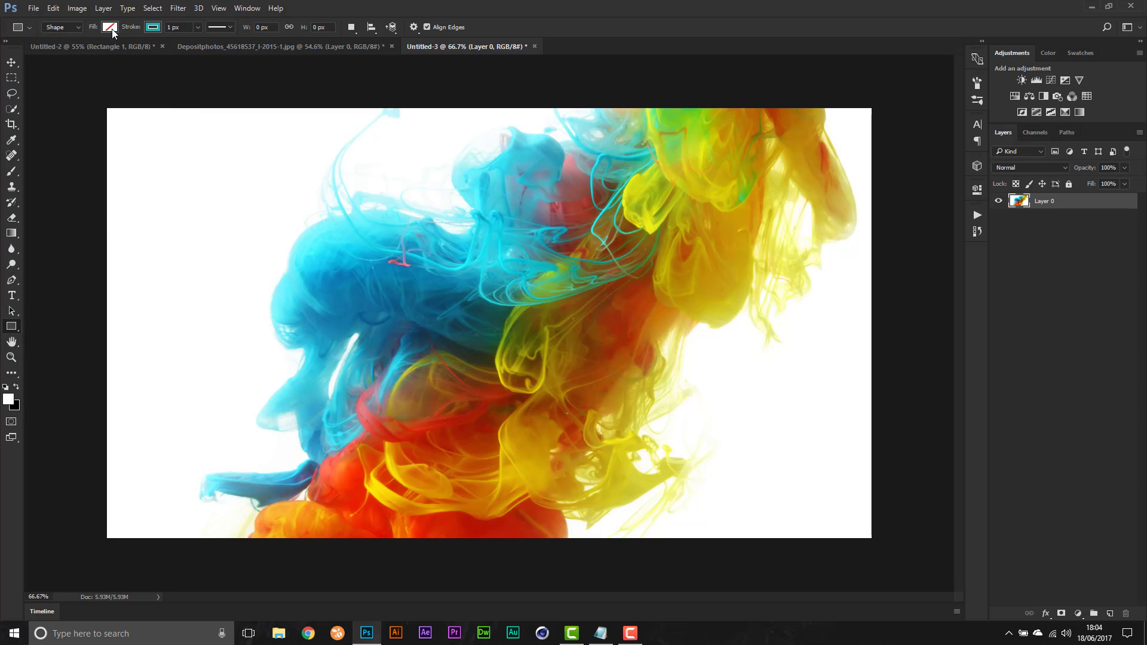
pyautogui.click(153, 27)
pyautogui.click(153, 28)
pyautogui.click(153, 28)
pyautogui.click(152, 27)
pyautogui.click(152, 27)
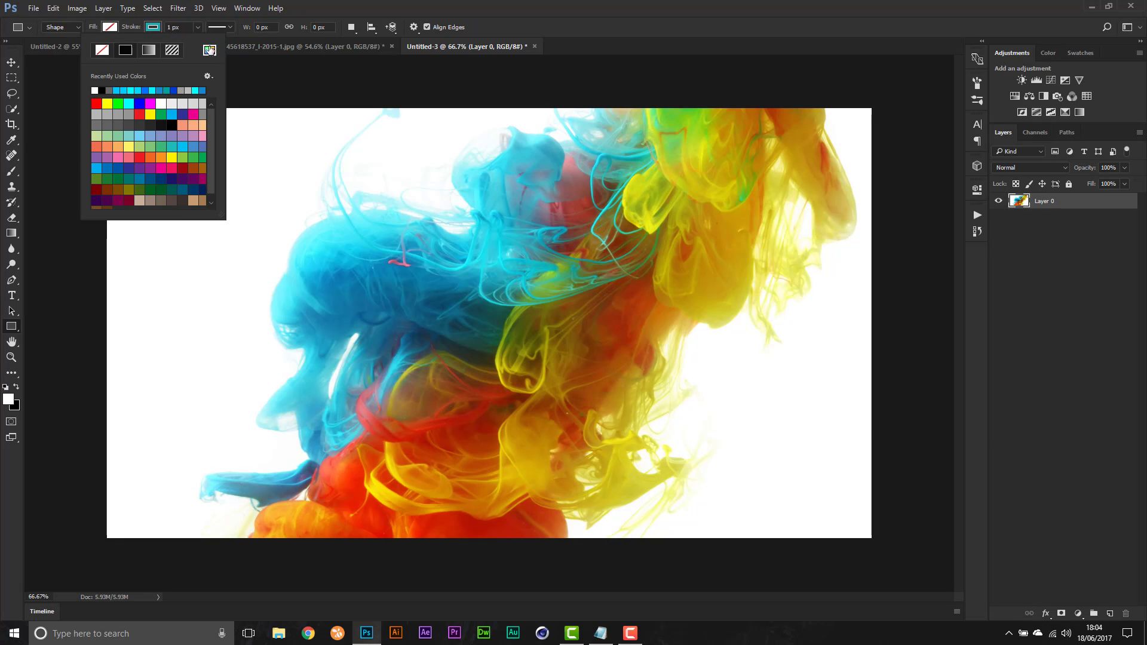
pyautogui.click(210, 49)
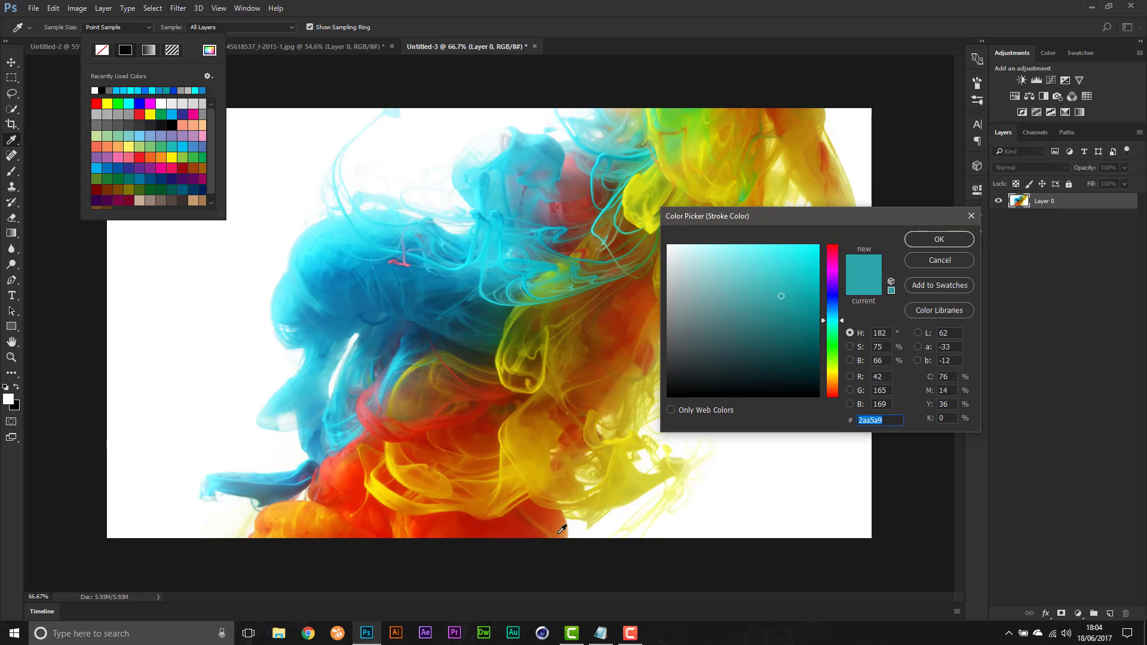
pyautogui.click(600, 633)
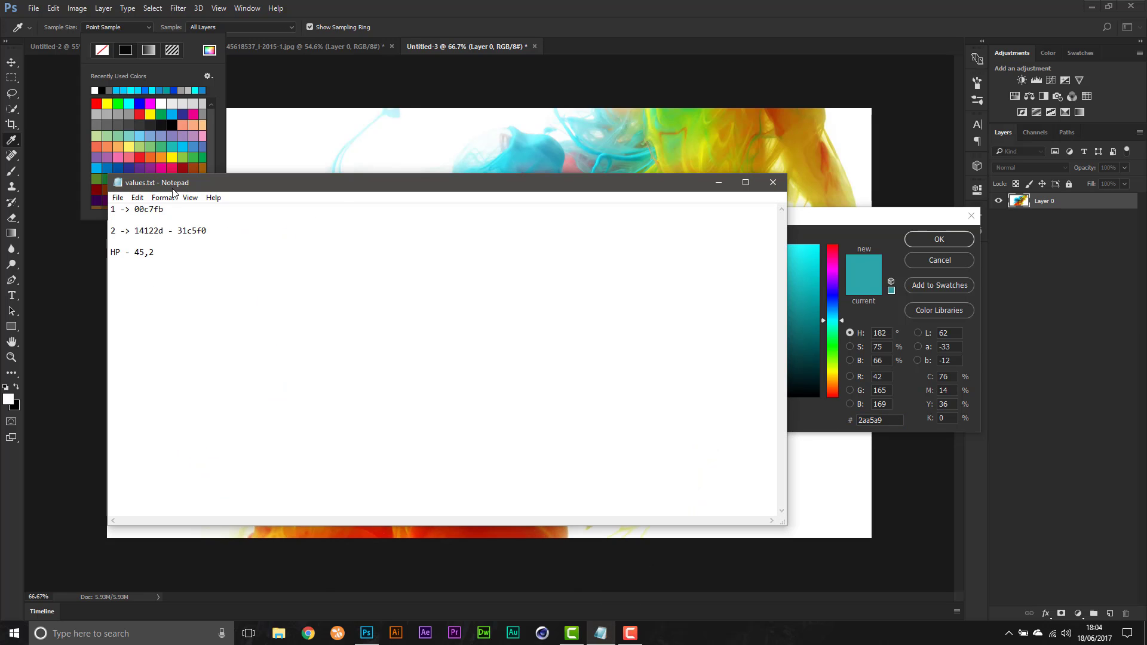
pyautogui.doubleClick(149, 210)
pyautogui.hotkey('ctrl', 'c')
pyautogui.click(718, 183)
pyautogui.hotkey('ctrl', 'a')
pyautogui.hotkey('ctrl', 'v')
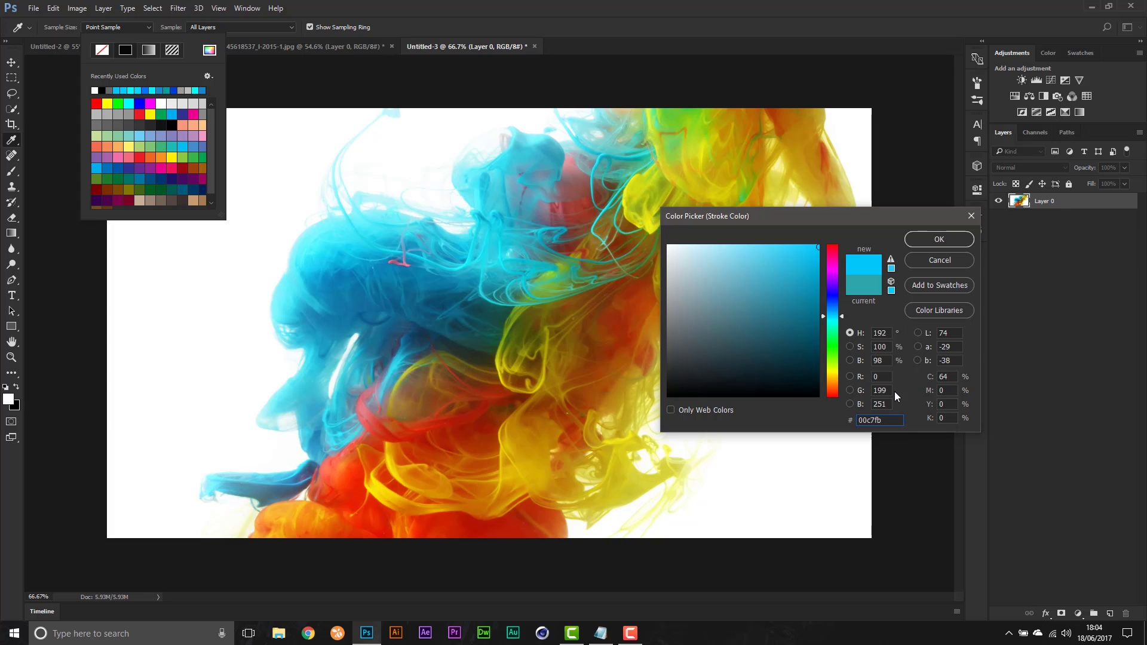
pyautogui.click(952, 237)
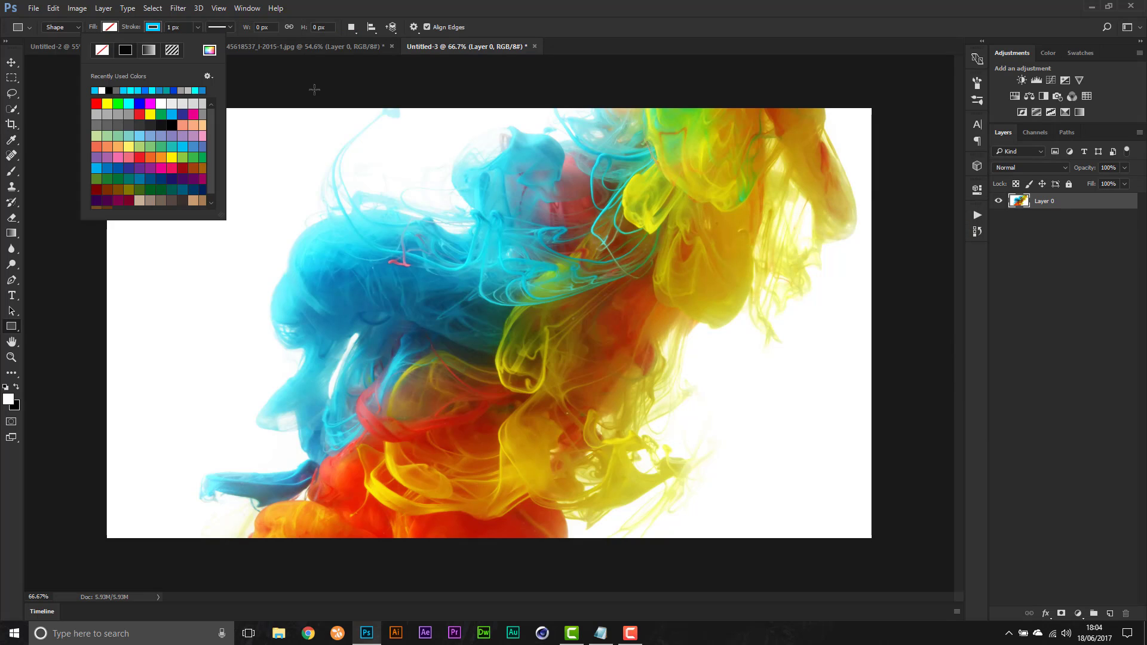
# - Draw an unfilled square of about 848 x 848 px over the ink with a 37 px stroke
pyautogui.click(180, 28)
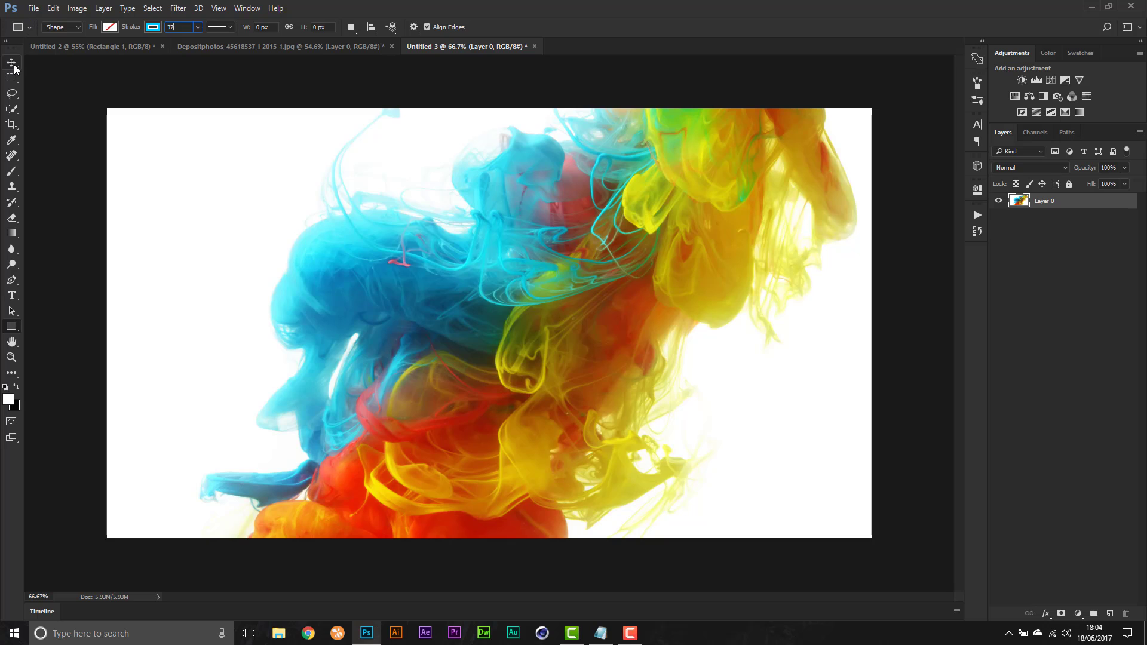
pyautogui.moveTo(269, 168)
pyautogui.mouseDown()
pyautogui.moveTo(607, 400)
pyautogui.moveTo(298, 223)
pyautogui.moveTo(386, 262)
pyautogui.moveTo(472, 345)
pyautogui.moveTo(749, 504)
pyautogui.mouseUp()
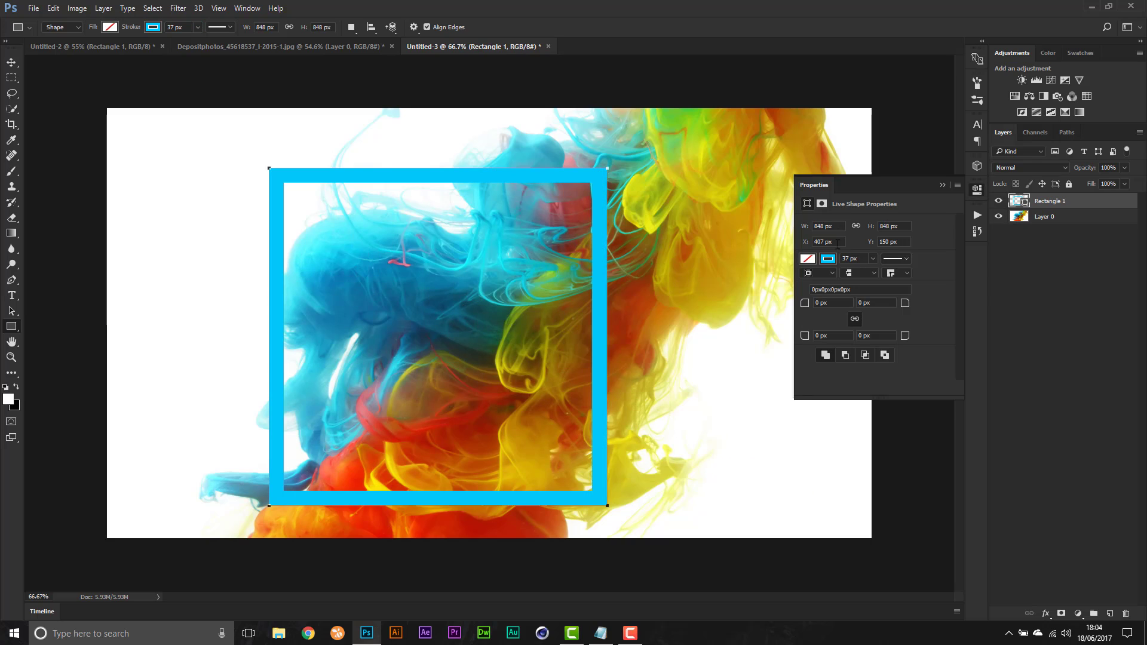
pyautogui.click(943, 186)
# - Centre the blue square frame vertically and horizontally on the canvas and reset the foreground and background colours to default
pyautogui.click(9, 64)
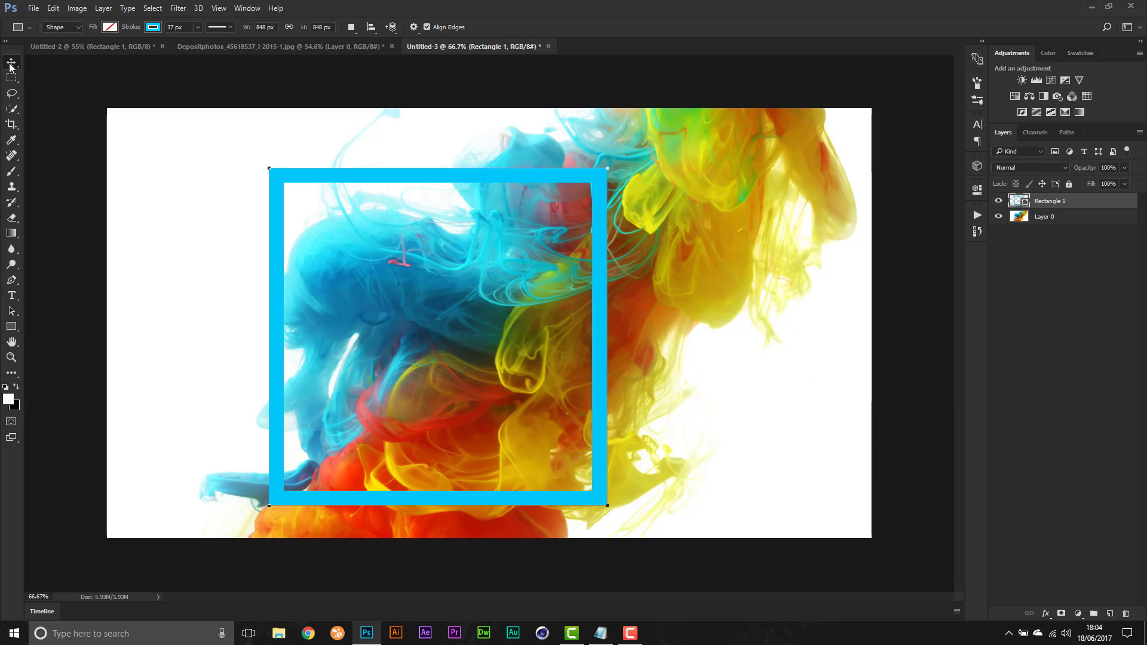
pyautogui.hotkey('ctrl', 'a')
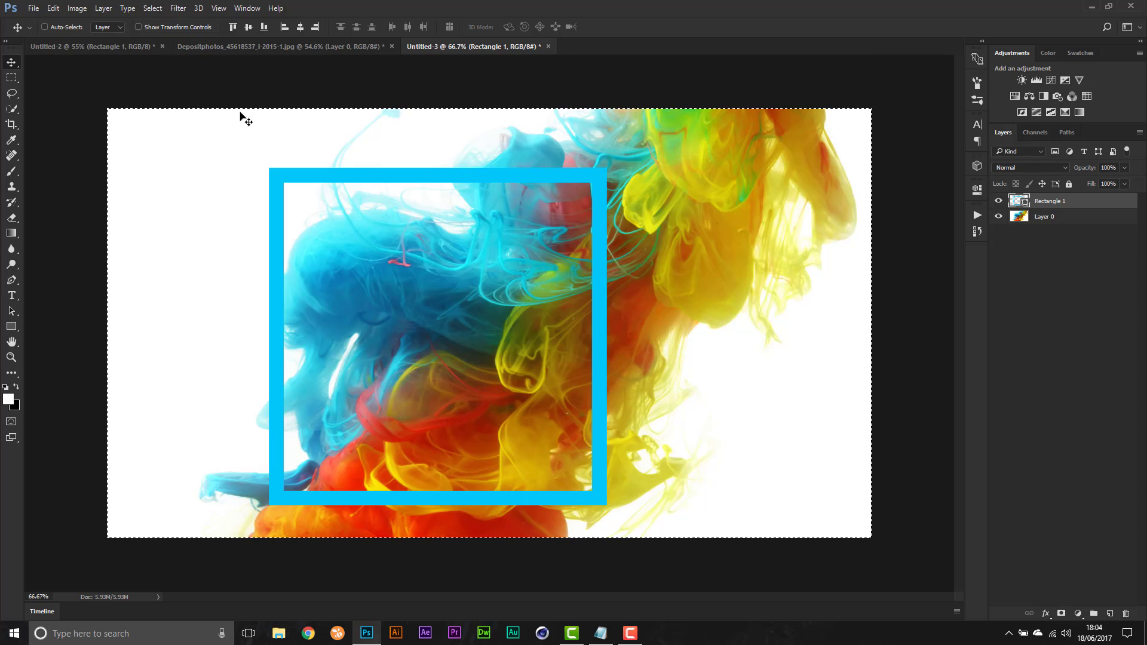
pyautogui.click(248, 27)
pyautogui.click(299, 26)
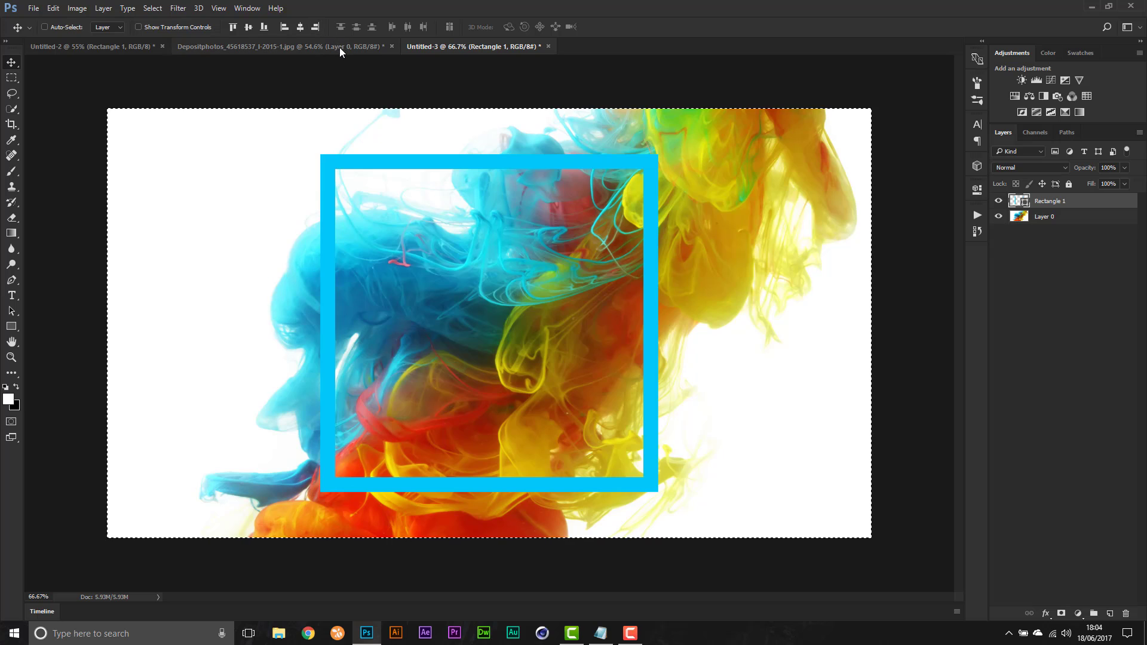
pyautogui.press('d')
pyautogui.hotkey('ctrl', 'd')
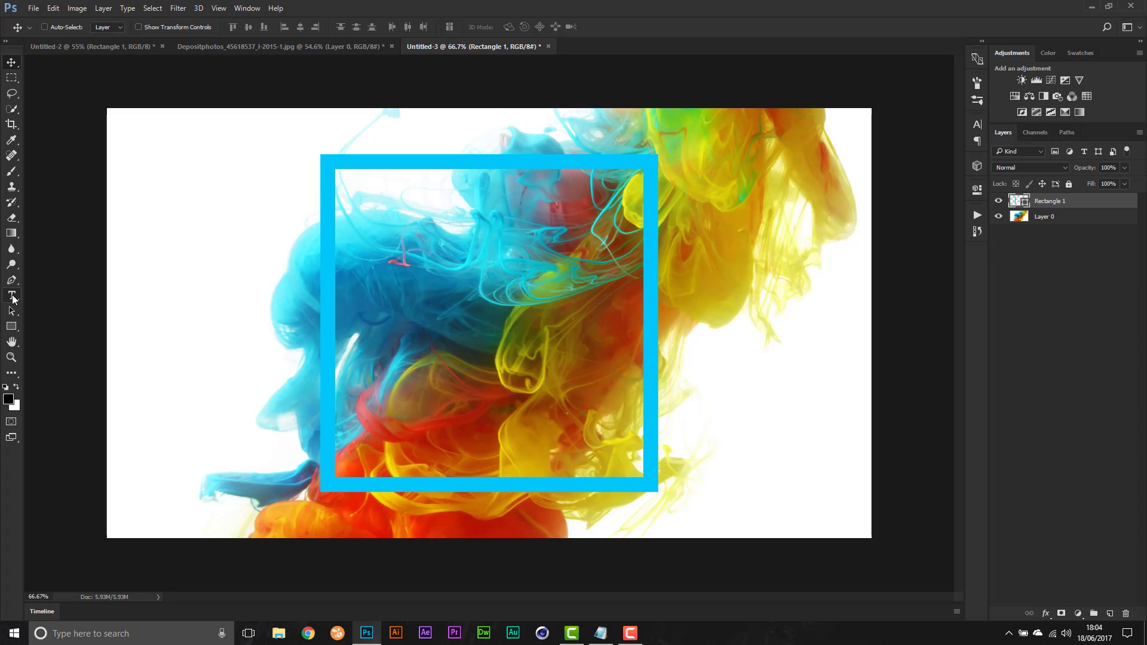
# - Add the text "Ps" in black 72 pt Helvetica Neue Medium on the white area beside the square frame
pyautogui.click(11, 295)
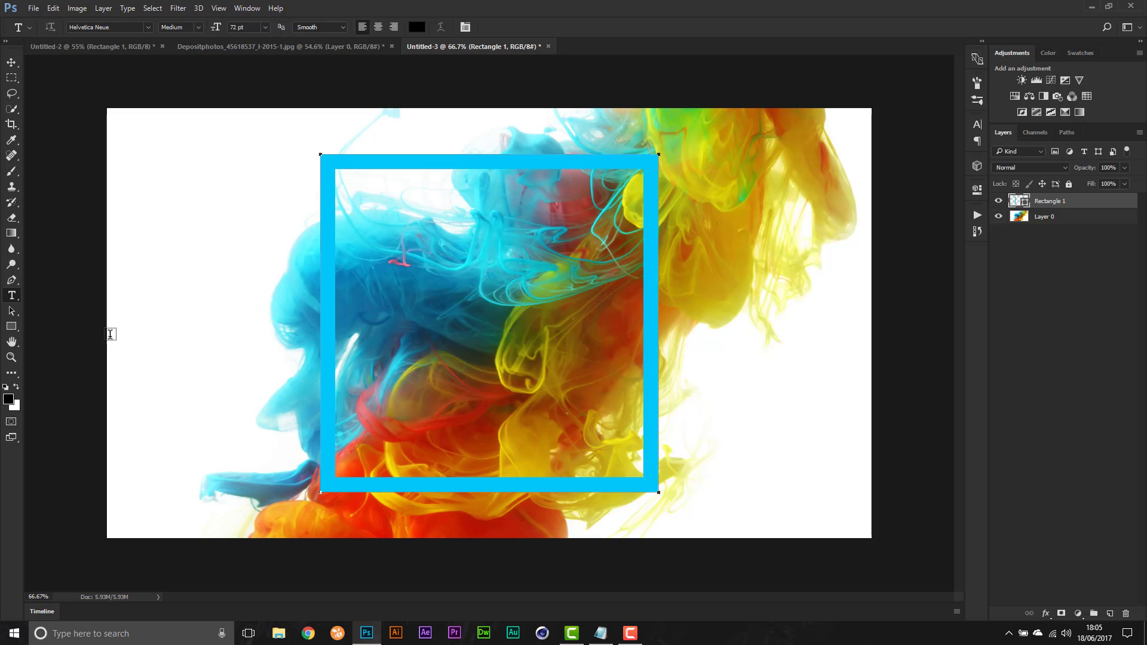
pyautogui.click(147, 285)
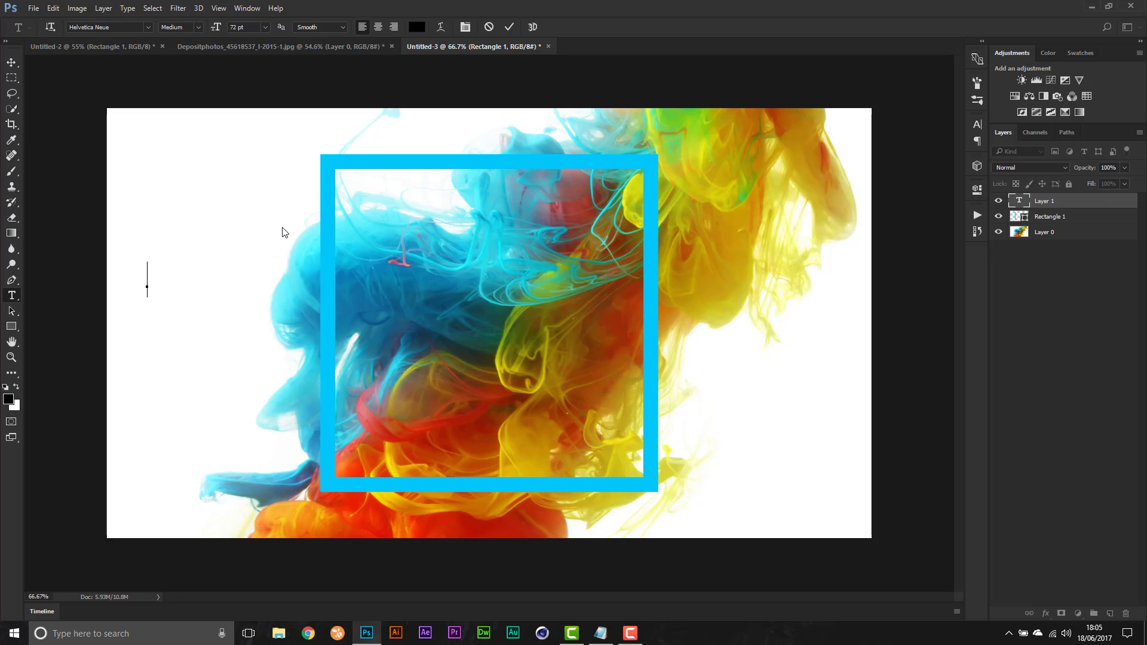
pyautogui.write('Ps')
pyautogui.click(126, 27)
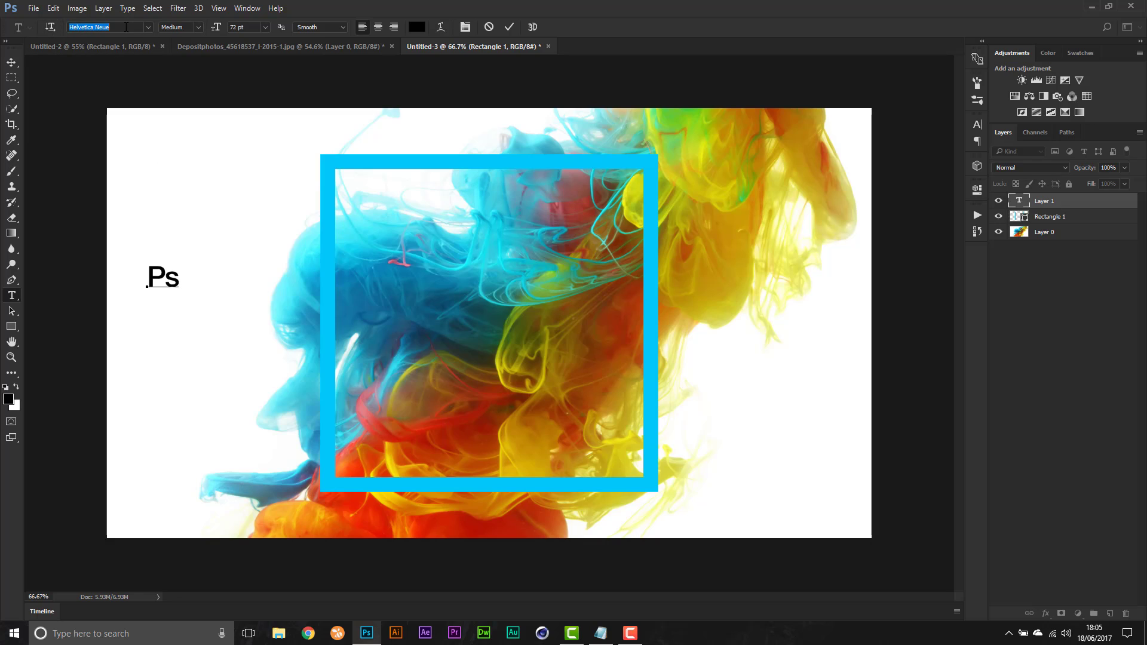
pyautogui.click(164, 225)
# - Move the Ps text inside the square frame and enlarge it to span most of the frame's inner width
pyautogui.click(11, 62)
pyautogui.moveTo(192, 270); pyautogui.dragTo(323, 365)
pyautogui.hotkey('ctrl', 't')
pyautogui.moveTo(252, 301); pyautogui.dragTo(524, 348)
pyautogui.moveTo(591, 449); pyautogui.dragTo(610, 469)
pyautogui.press('Return')
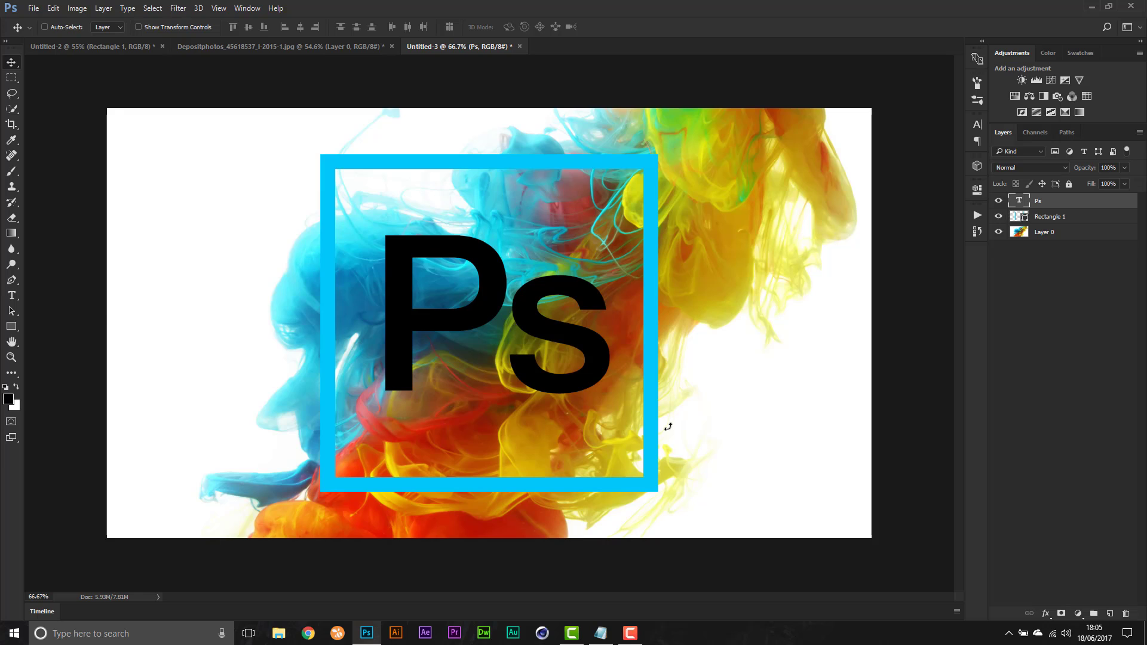
# - Centre the enlarged Ps text vertically and horizontally on the canvas
pyautogui.hotkey('ctrl', 'a')
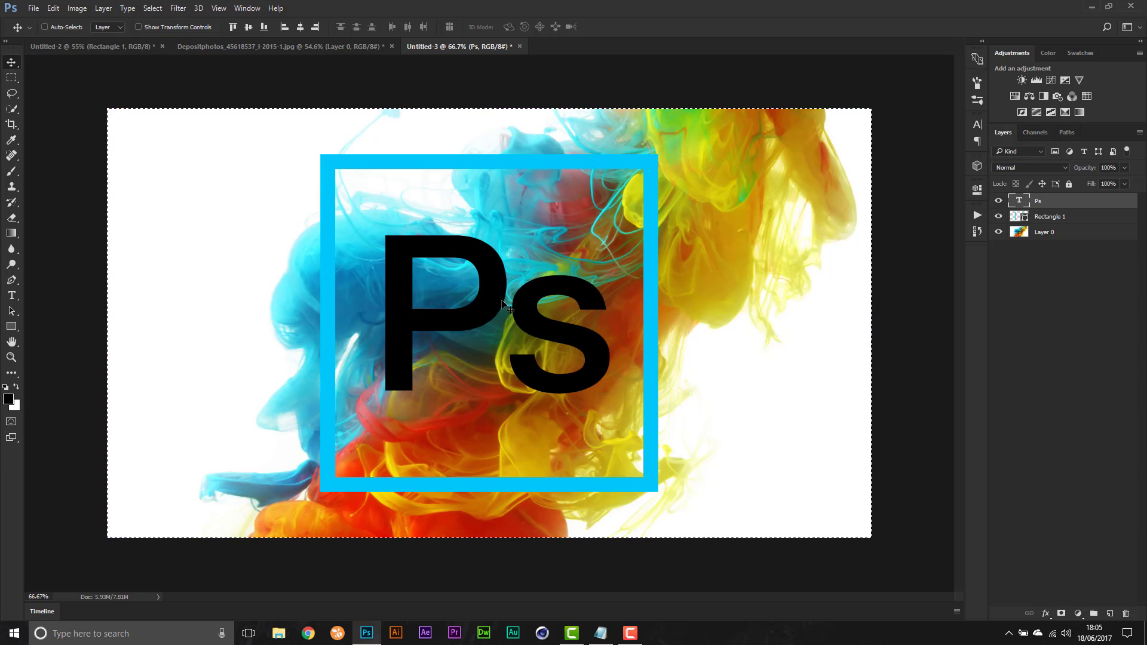
pyautogui.click(249, 28)
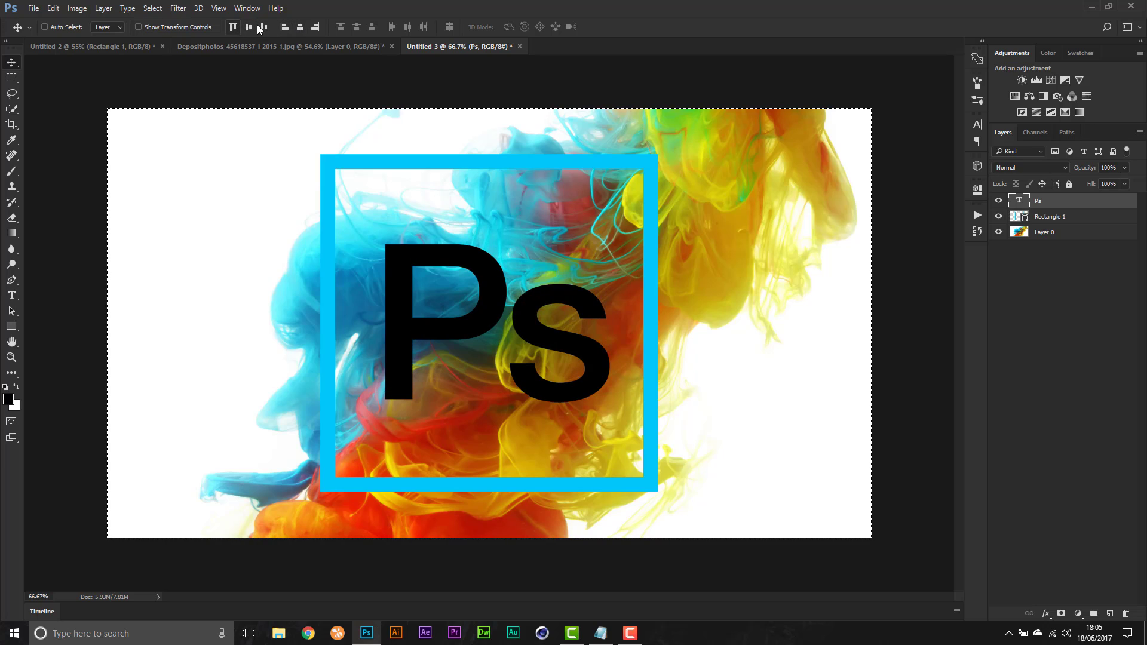
pyautogui.click(302, 27)
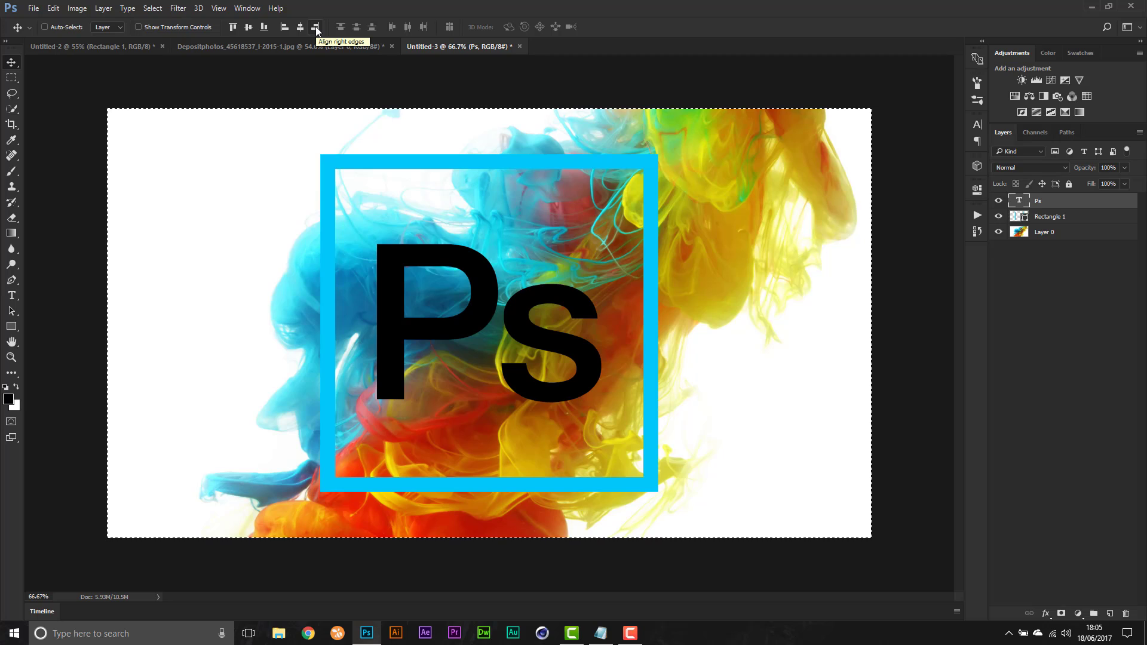
# - Clear the canvas selection and copy the hex code of the square frame's stroke colour
pyautogui.hotkey('ctrl', 'd')
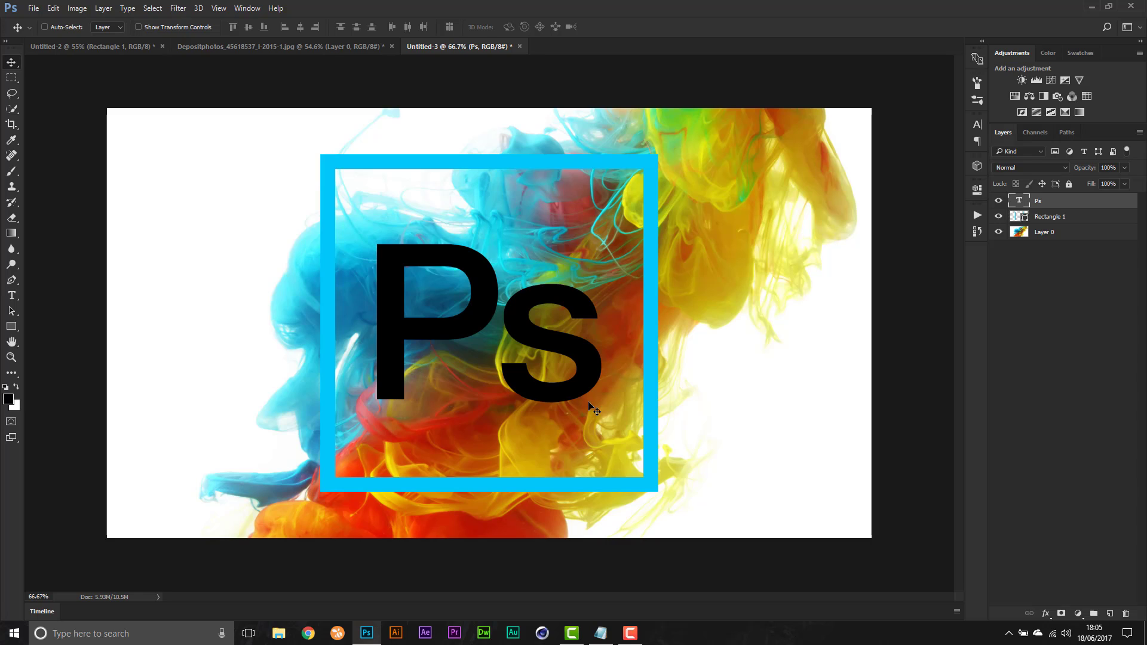
pyautogui.click(1096, 218)
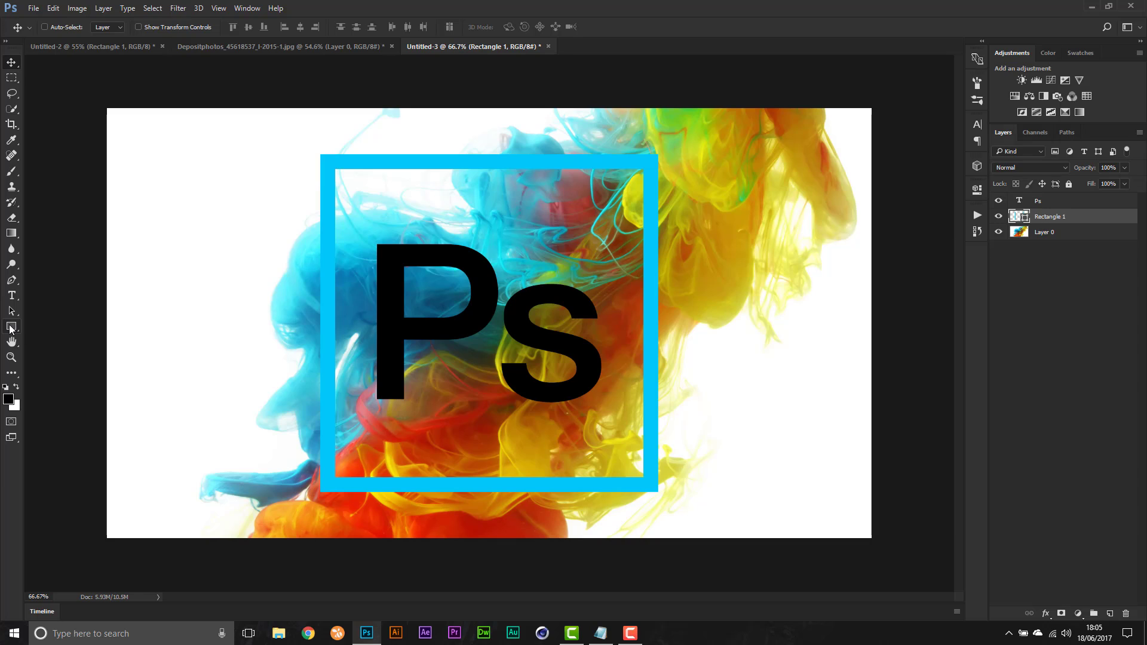
pyautogui.click(10, 327)
pyautogui.click(154, 27)
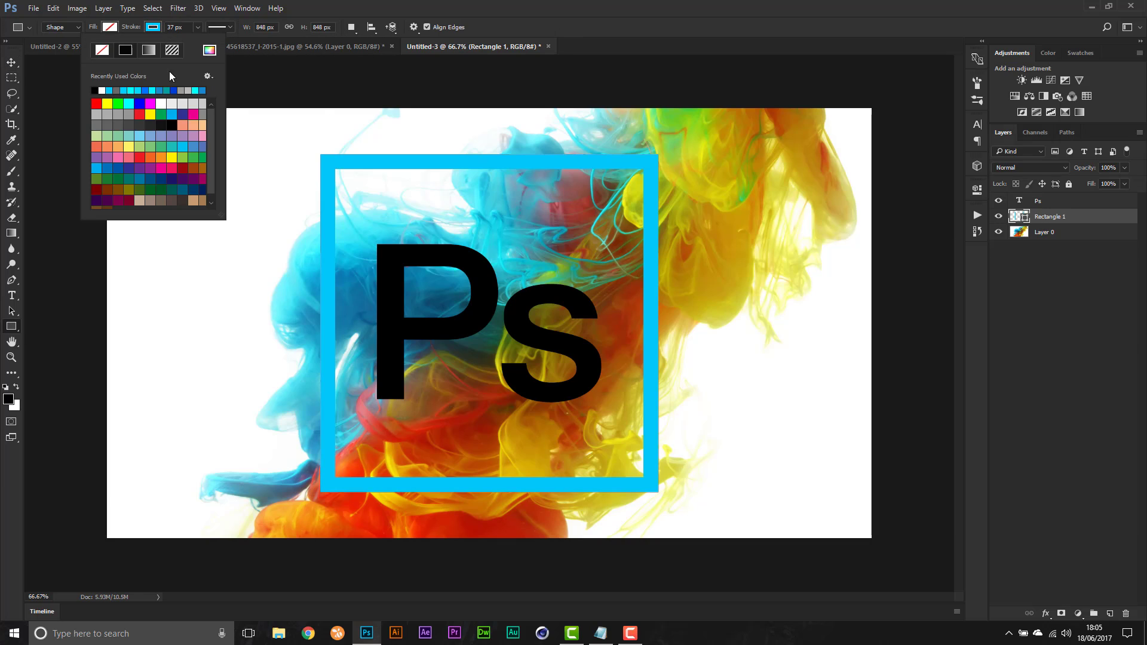
pyautogui.click(210, 50)
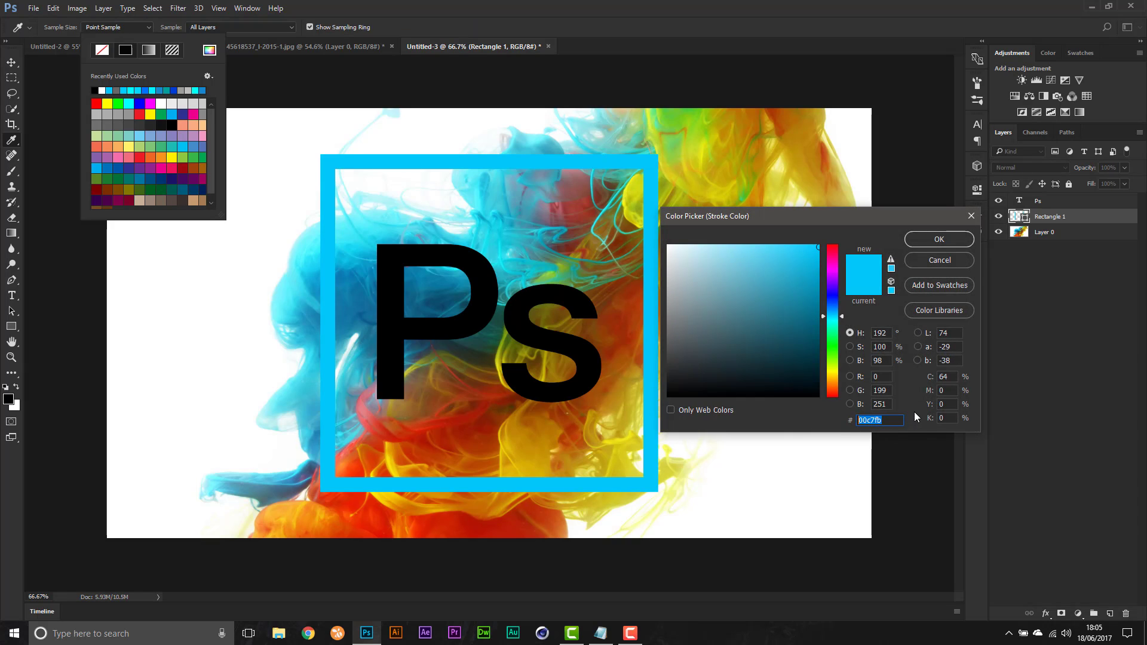
pyautogui.click(950, 238)
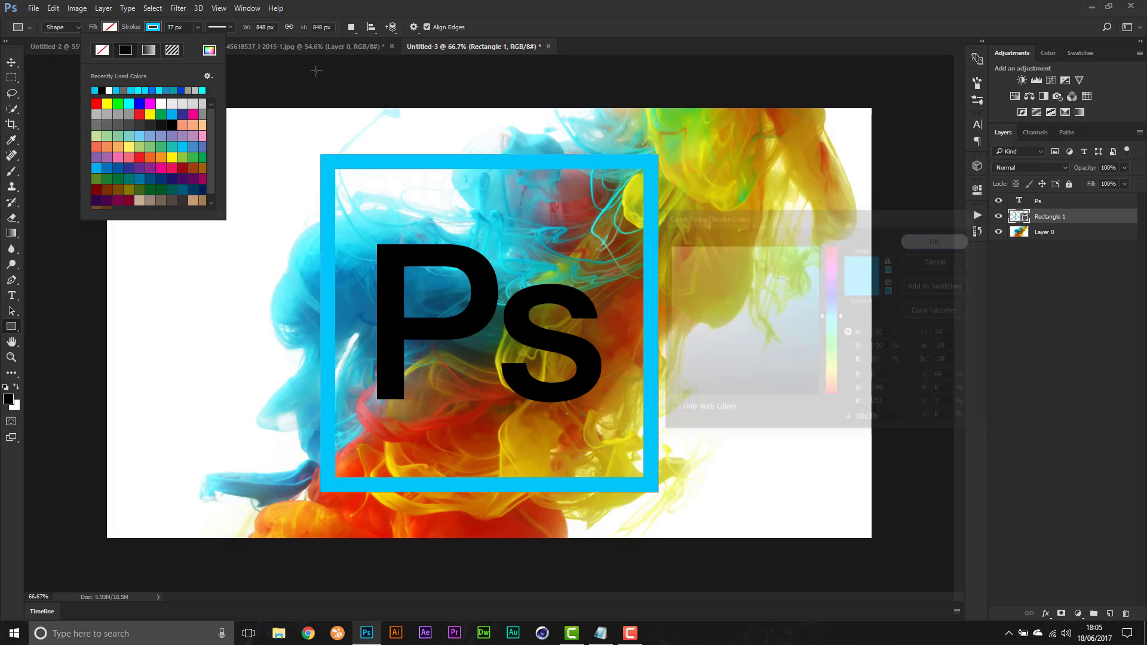
pyautogui.click(362, 6)
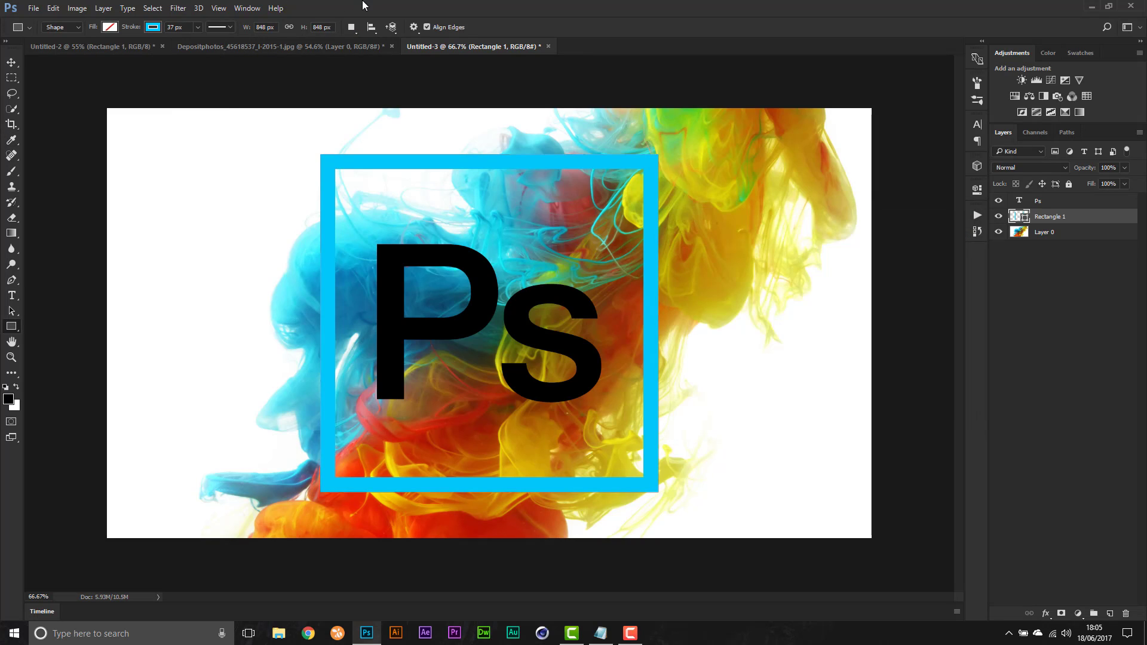
# - Recolour the Ps text to the frame's blue, 00c7fb, and commit the text edit
pyautogui.click(1050, 202)
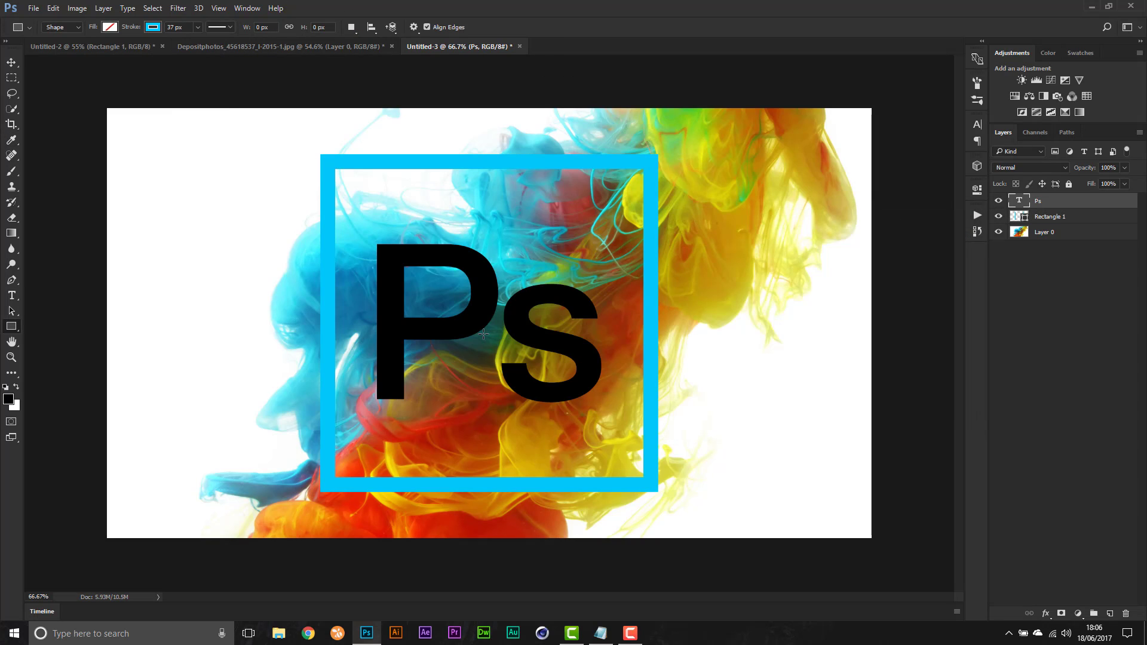
pyautogui.press('t')
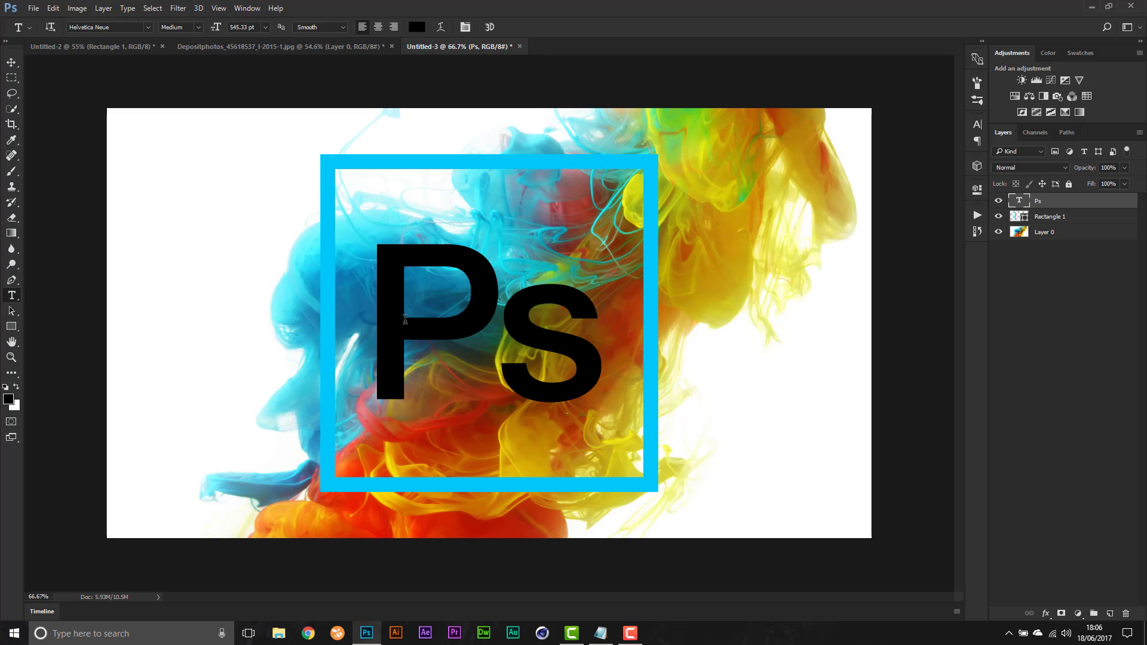
pyautogui.doubleClick(405, 319)
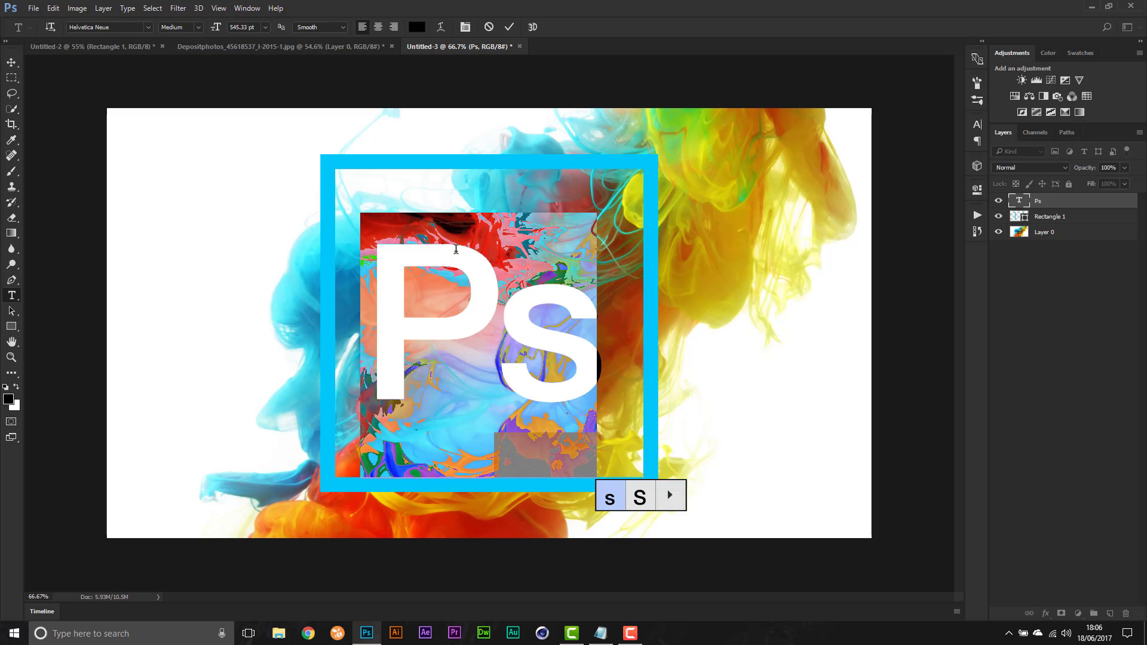
pyautogui.click(417, 27)
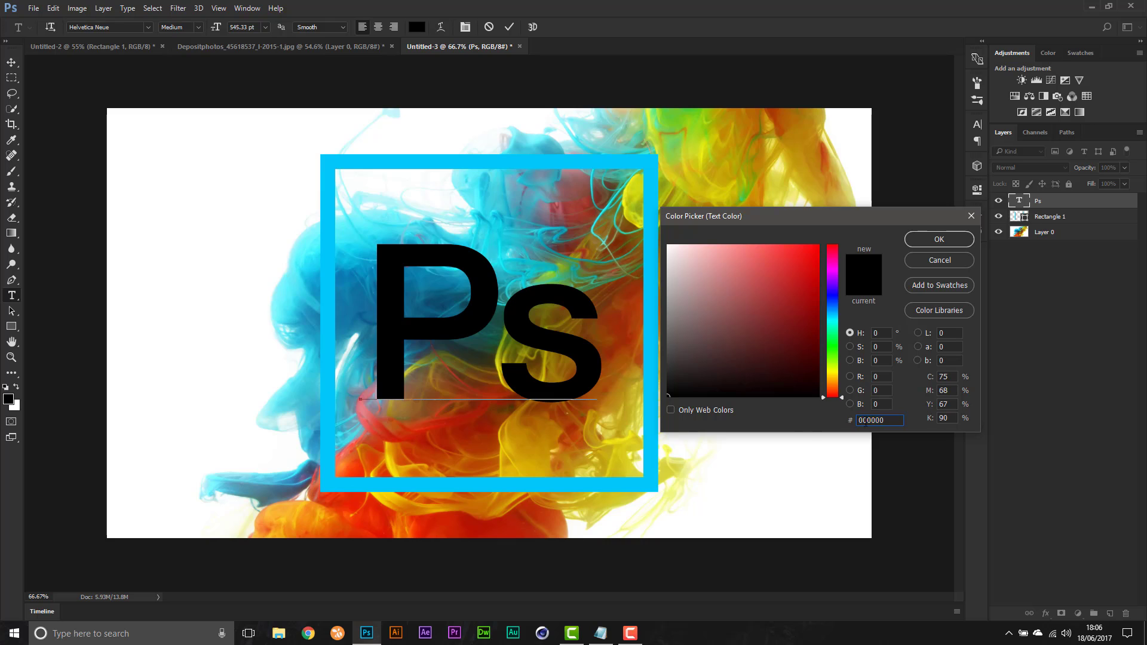
pyautogui.doubleClick(865, 420)
pyautogui.write('00c7fb')
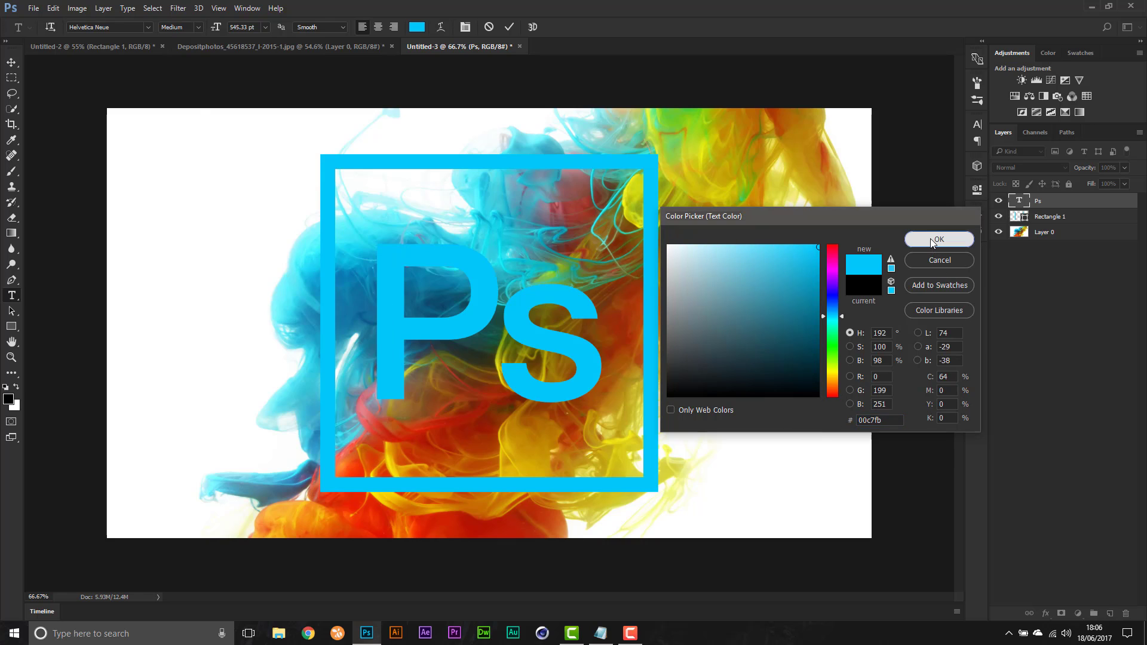
pyautogui.click(930, 238)
pyautogui.hotkey('ctrl', 'Return')
pyautogui.press('v')
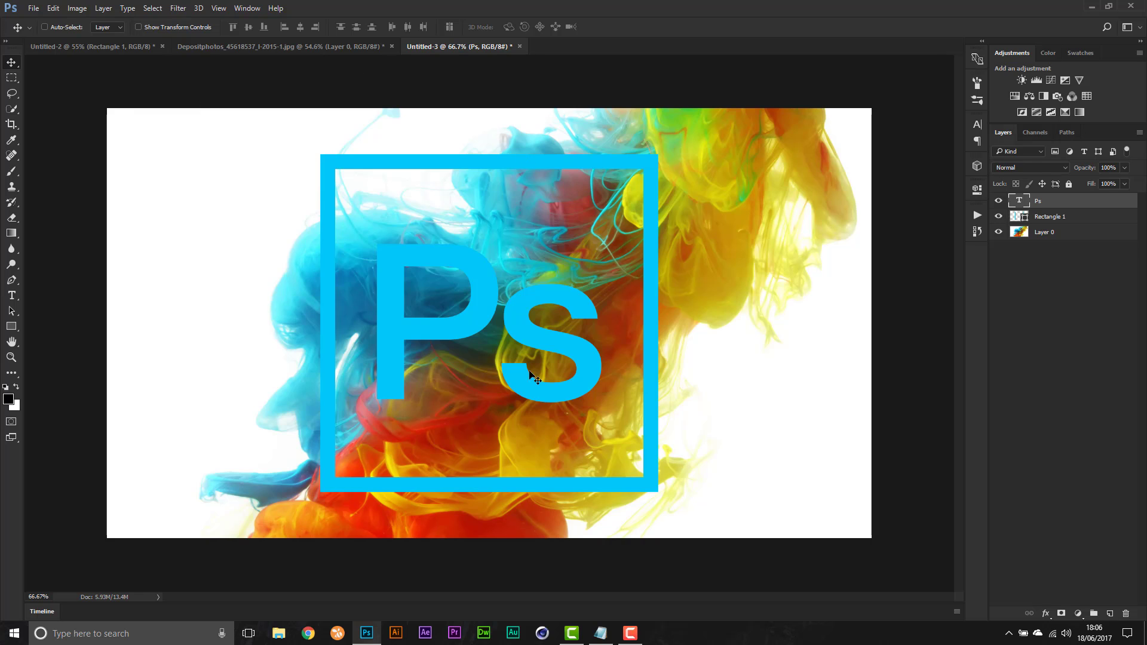
# - Examine how the ink overlaps the logo in the finished artwork in Untitled-2, and return to Untitled-3
pyautogui.scroll(-2, 701, 325)
pyautogui.scroll(3, 702, 324)
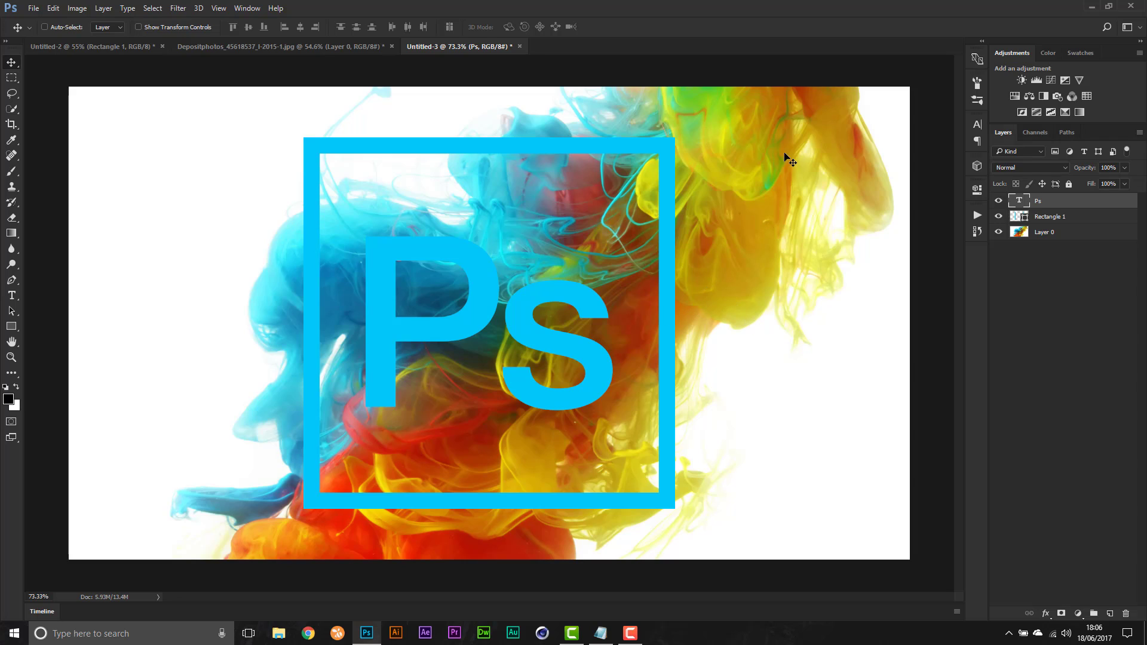
pyautogui.click(123, 46)
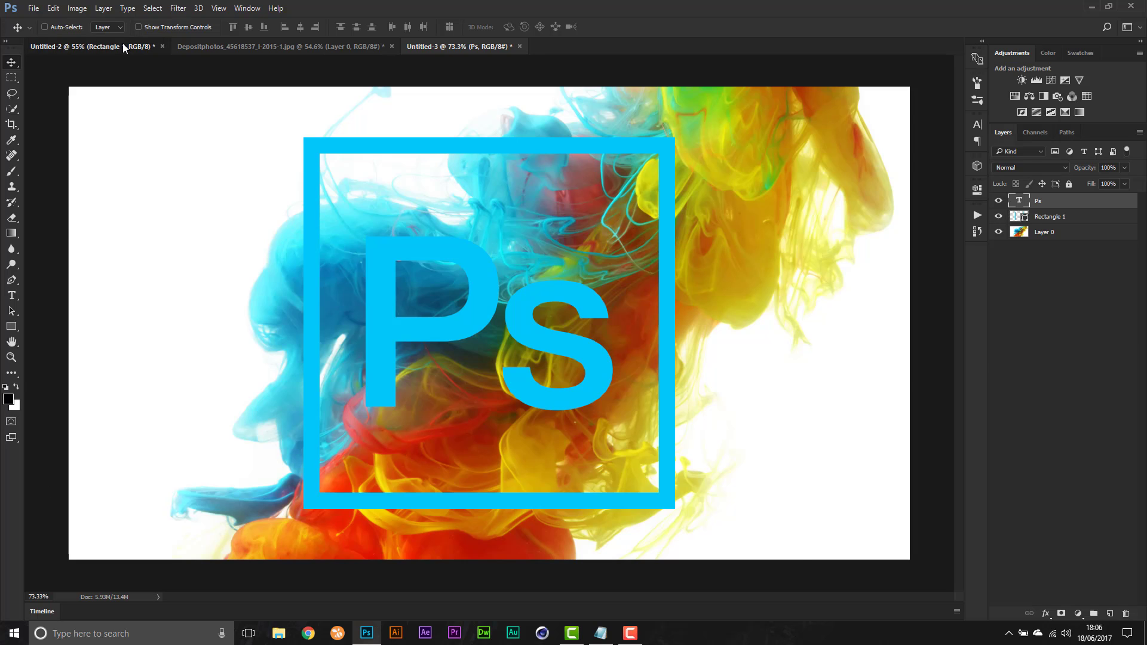
pyautogui.scroll(2, 344, 359)
pyautogui.scroll(-1, 350, 342)
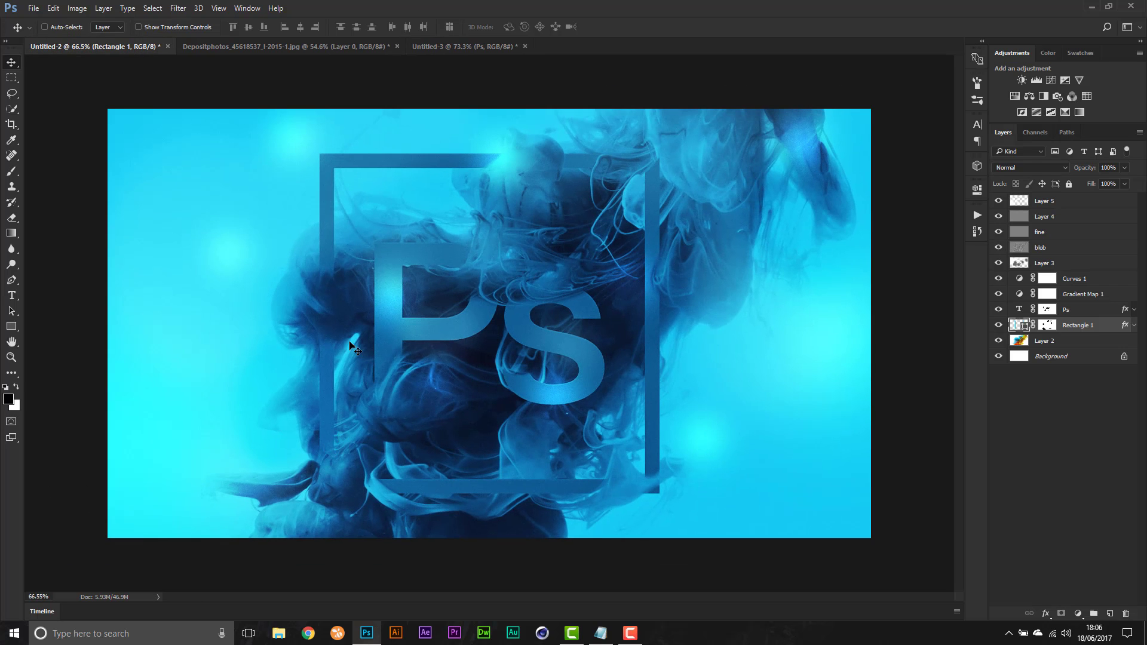
pyautogui.click(420, 44)
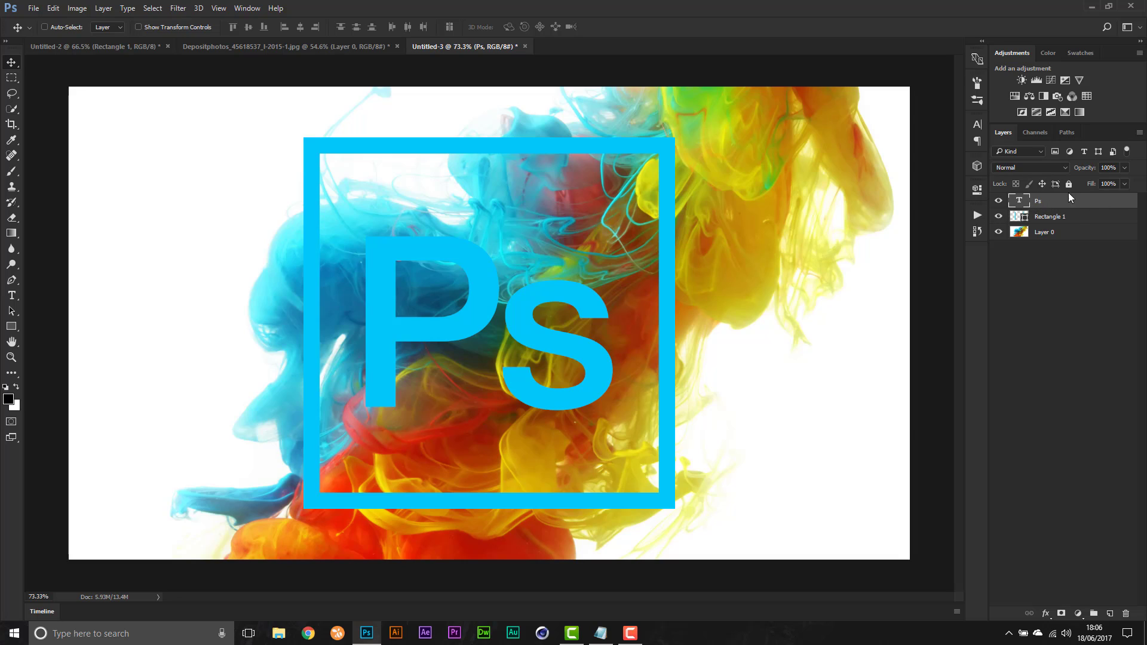
# - Add a layer mask to the Ps text layer and another to the Rectangle 1 layer
pyautogui.click(1062, 613)
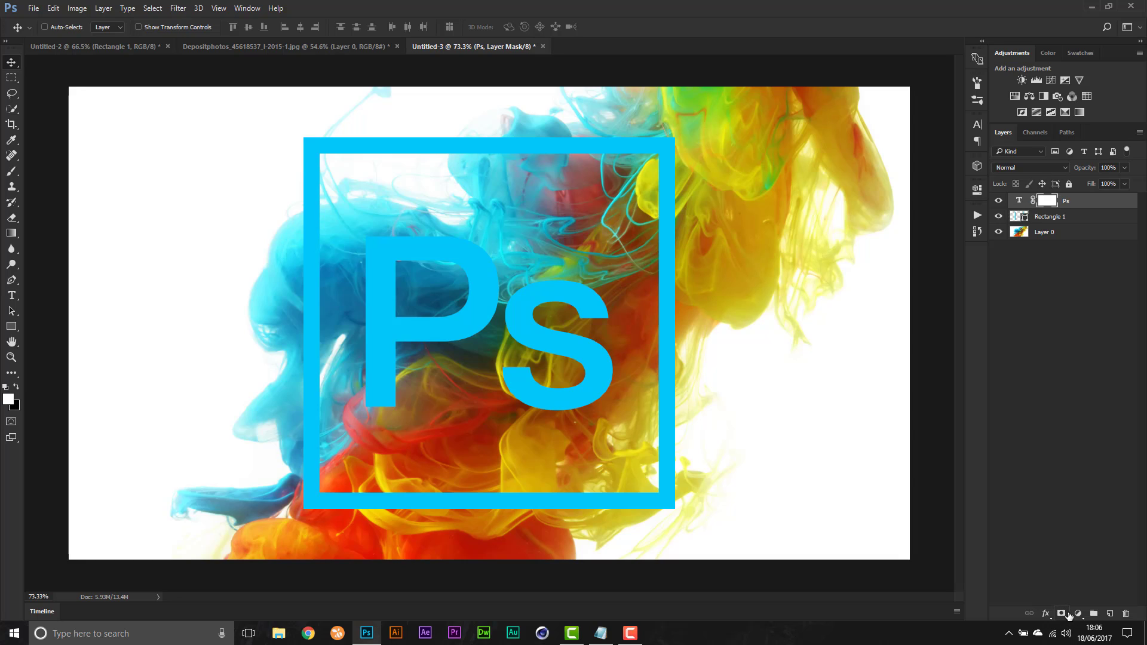
pyautogui.click(1083, 219)
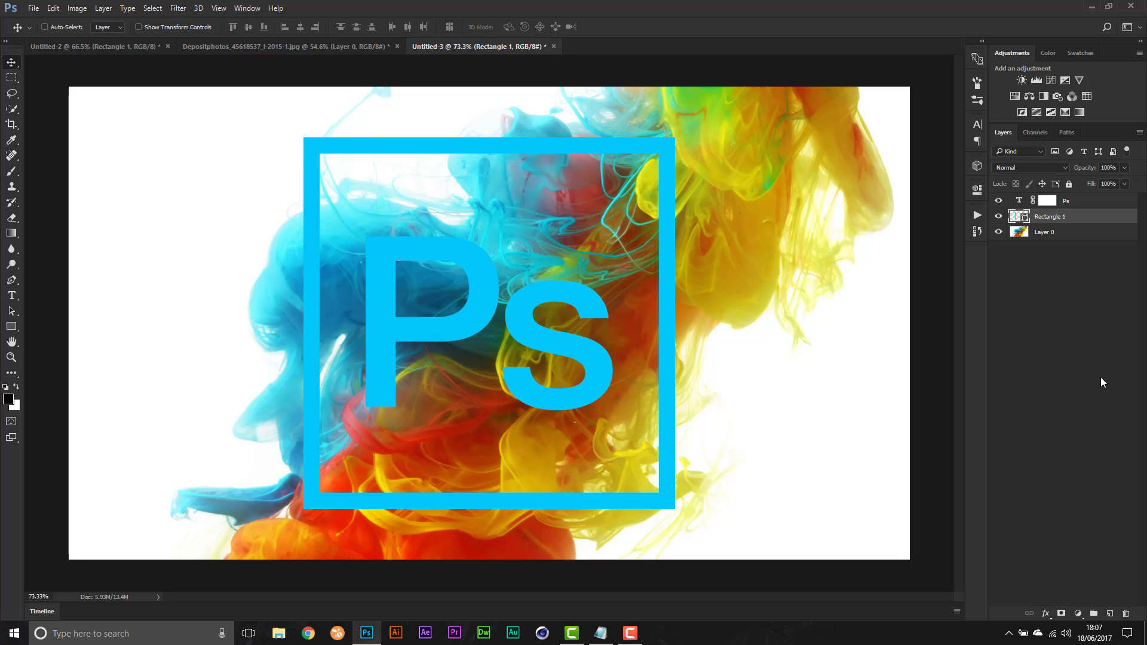
pyautogui.click(1062, 614)
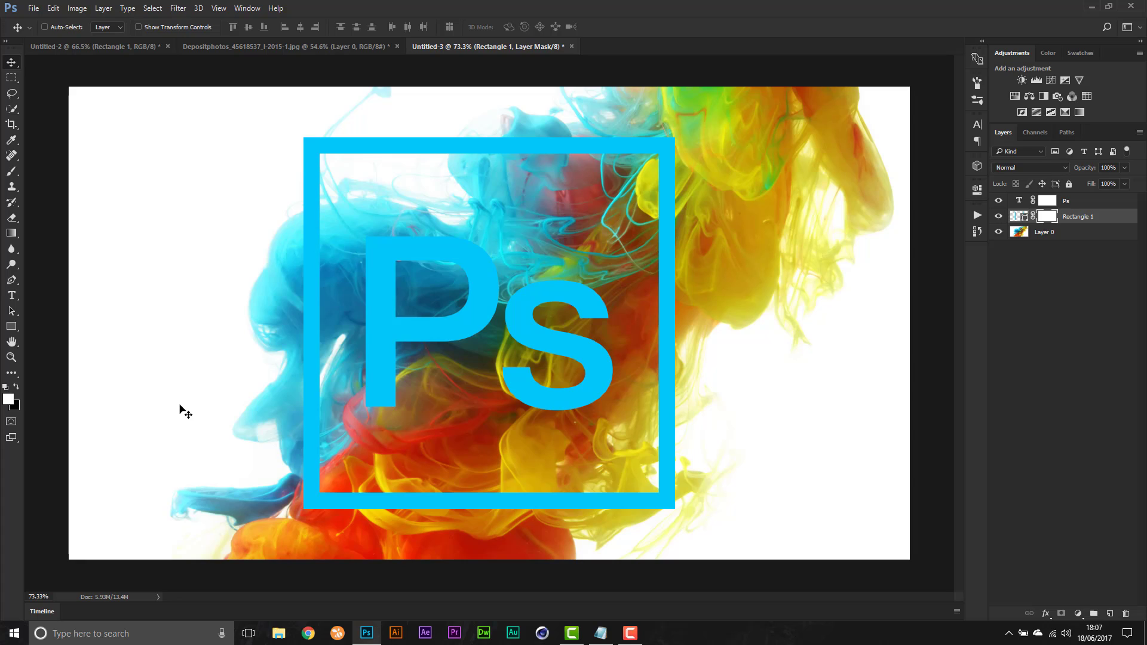
# - Paint black on the Rectangle 1 mask with a soft round brush to hide the frame's lower-left corner over the red ink
pyautogui.press('b')
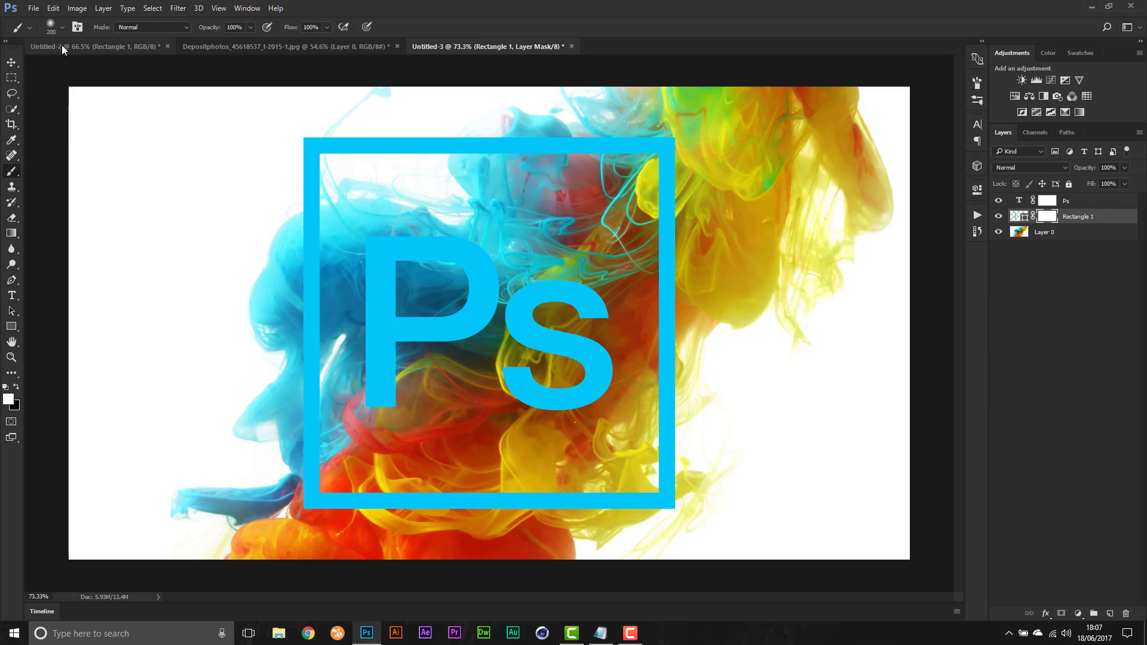
pyautogui.click(62, 27)
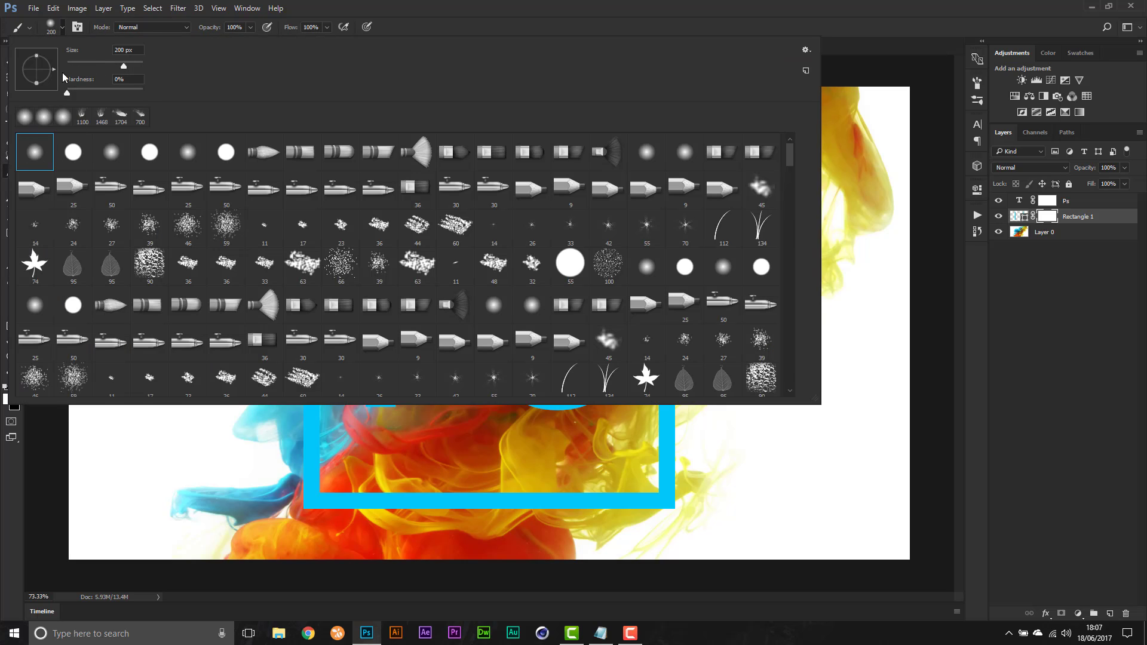
pyautogui.click(60, 28)
pyautogui.scroll(3, 307, 436)
pyautogui.scroll(-2, 505, 254)
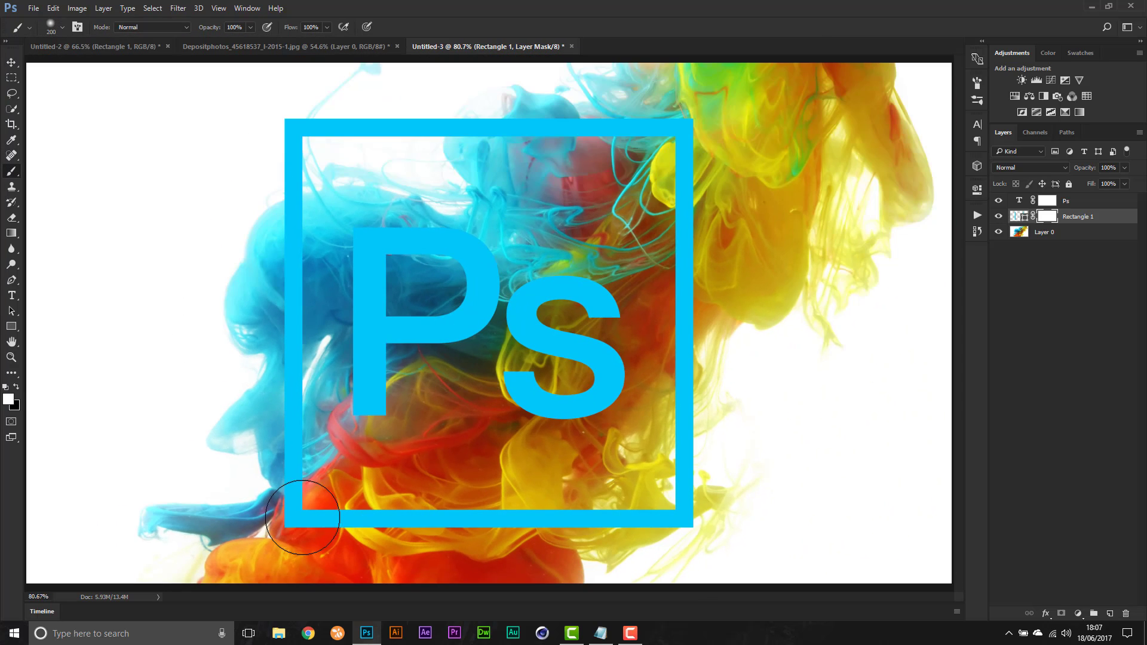
pyautogui.scroll(3, 311, 508)
pyautogui.scroll(-2, 333, 474)
pyautogui.scroll(2, 335, 471)
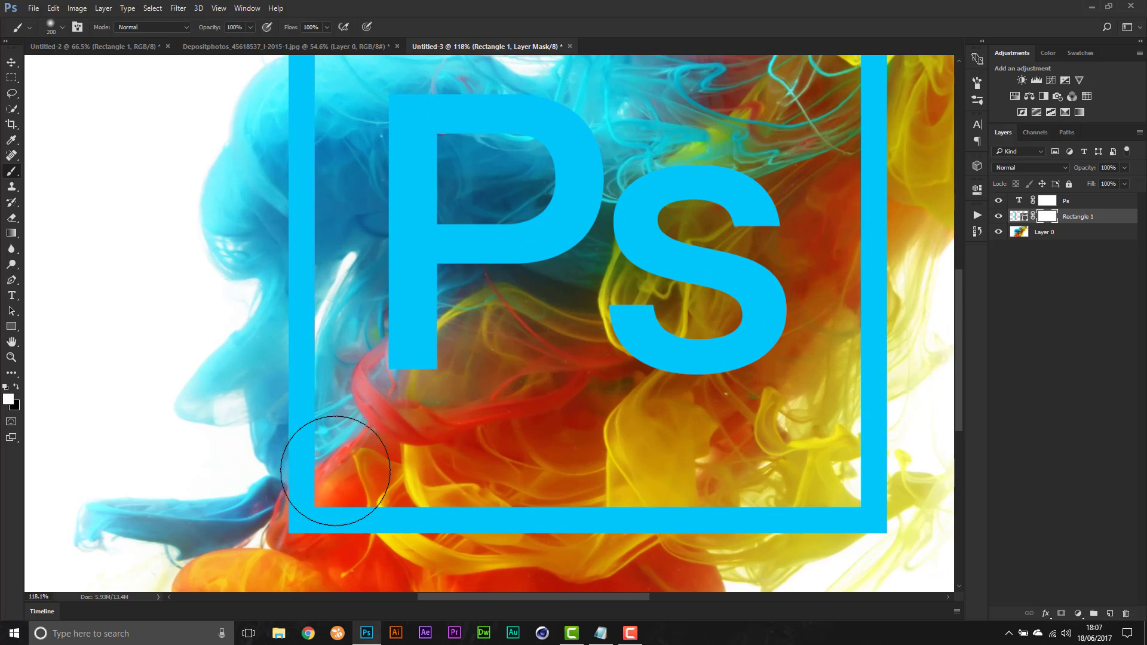
pyautogui.scroll(-1, 336, 471)
pyautogui.scroll(2, 359, 454)
pyautogui.scroll(-1, 347, 472)
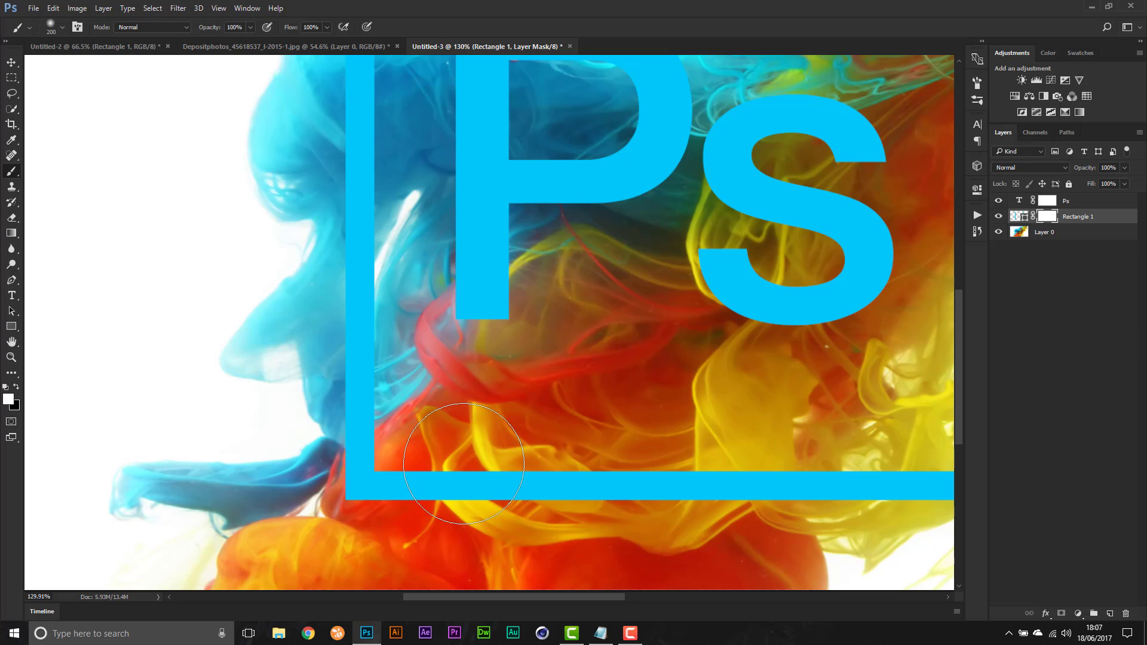
pyautogui.press('x')
pyautogui.press('[')
pyautogui.press('[')
pyautogui.scroll(-2, 422, 460)
pyautogui.scroll(2, 425, 453)
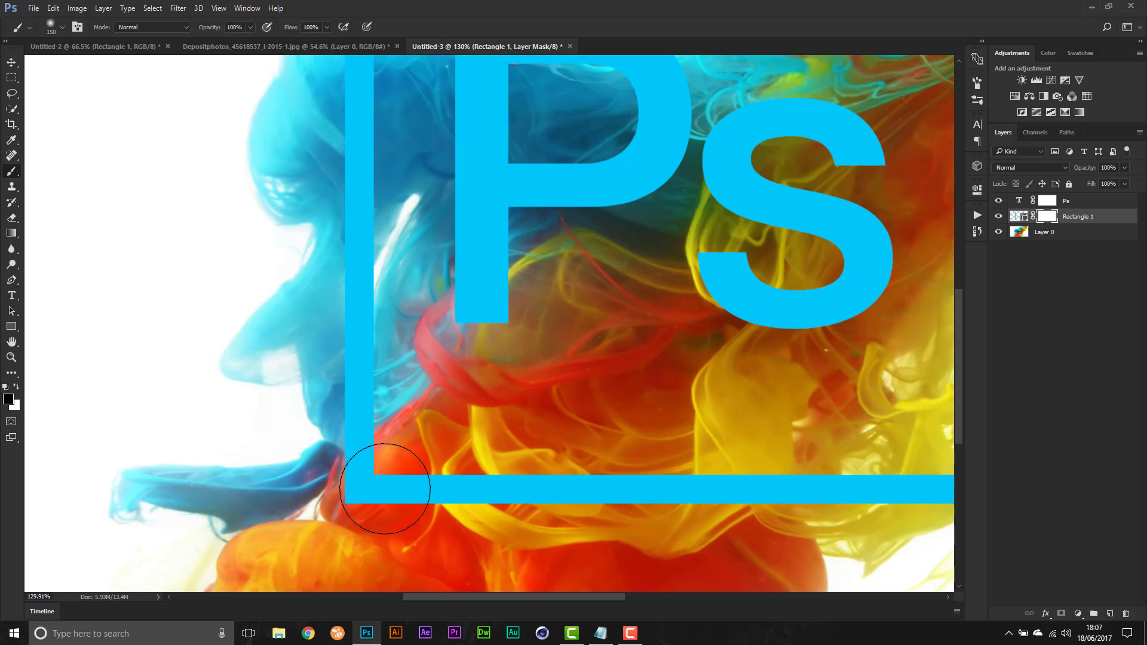
pyautogui.moveTo(377, 481)
pyautogui.mouseDown()
pyautogui.moveTo(358, 499)
pyautogui.moveTo(386, 481)
pyautogui.moveTo(349, 498)
pyautogui.moveTo(384, 481)
pyautogui.moveTo(354, 517)
pyautogui.moveTo(390, 510)
pyautogui.moveTo(400, 486)
pyautogui.moveTo(444, 549)
pyautogui.moveTo(419, 538)
pyautogui.mouseUp()
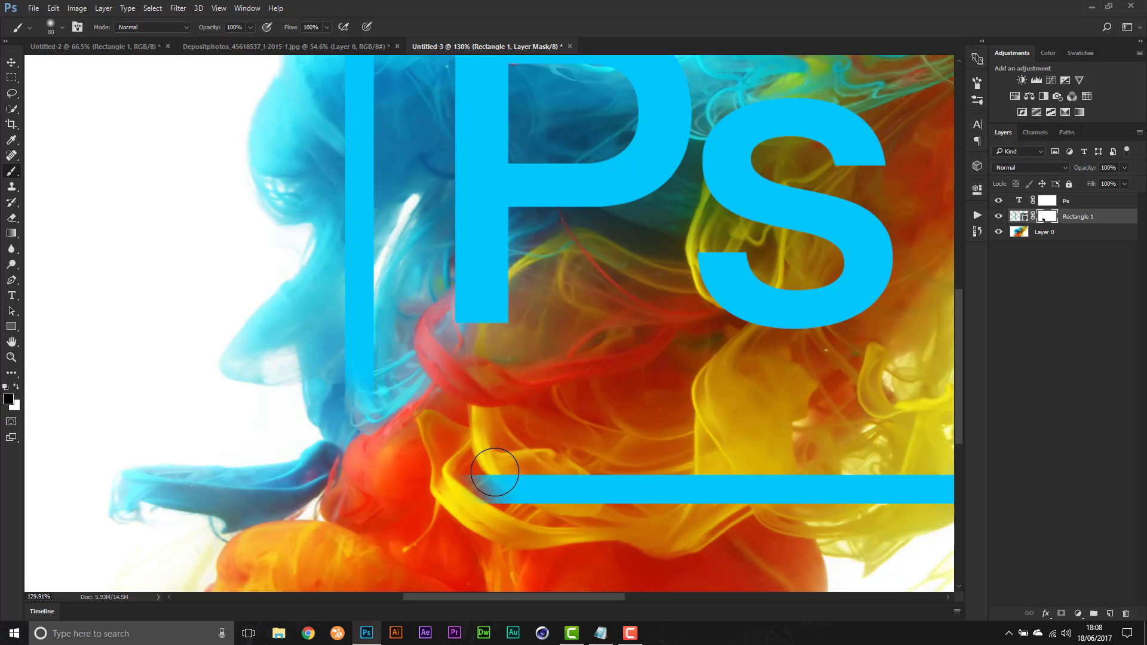
# - Paint white on the frame's mask to restore the ends of the bottom and left bars up to the ink's edges
pyautogui.press('x')
pyautogui.moveTo(526, 493)
pyautogui.mouseDown()
pyautogui.moveTo(480, 461)
pyautogui.moveTo(506, 475)
pyautogui.moveTo(498, 462)
pyautogui.mouseUp()
pyautogui.moveTo(358, 364)
pyautogui.mouseDown()
pyautogui.moveTo(357, 386)
pyautogui.moveTo(336, 400)
pyautogui.moveTo(371, 398)
pyautogui.moveTo(348, 407)
pyautogui.mouseUp()
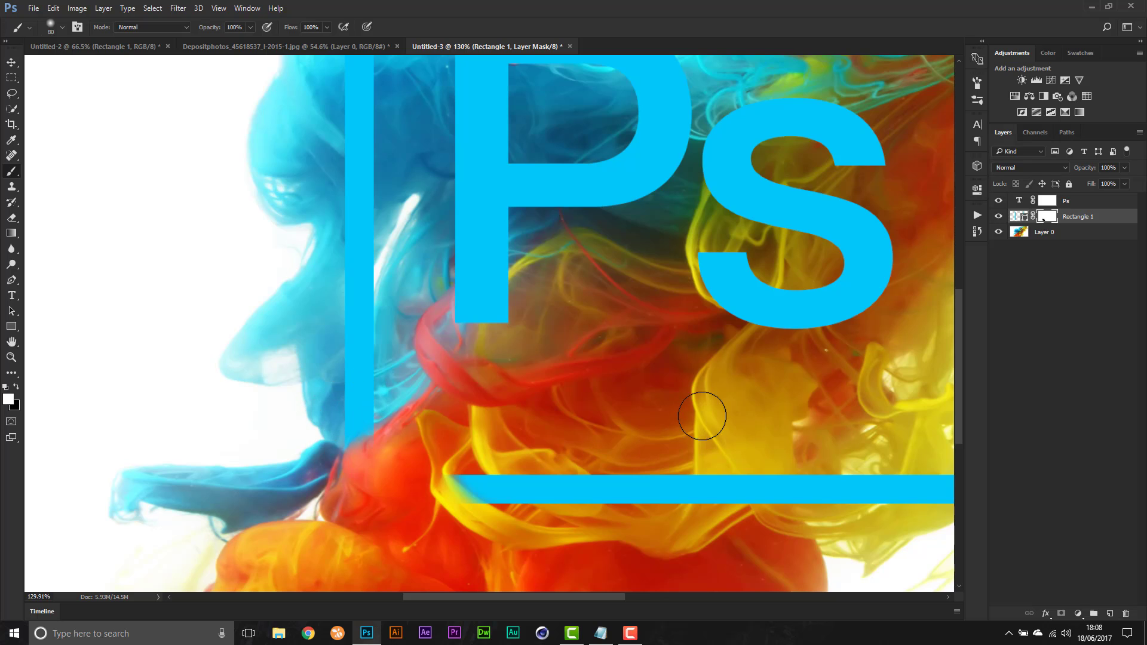
# - Extend the bottom bar leftward past the yellow ink strand with white on the frame's mask, comparing before and after
pyautogui.hotkey('ctrl', '-')
pyautogui.hotkey('ctrl', '-')
pyautogui.scroll(-2, 421, 357)
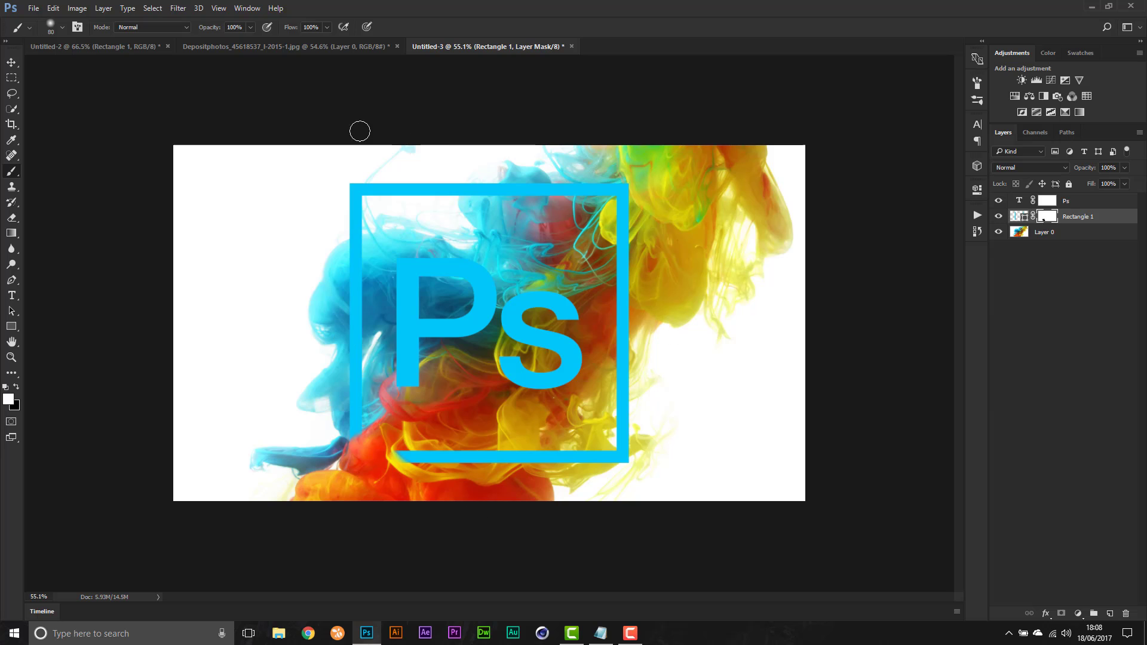
pyautogui.scroll(5, 391, 400)
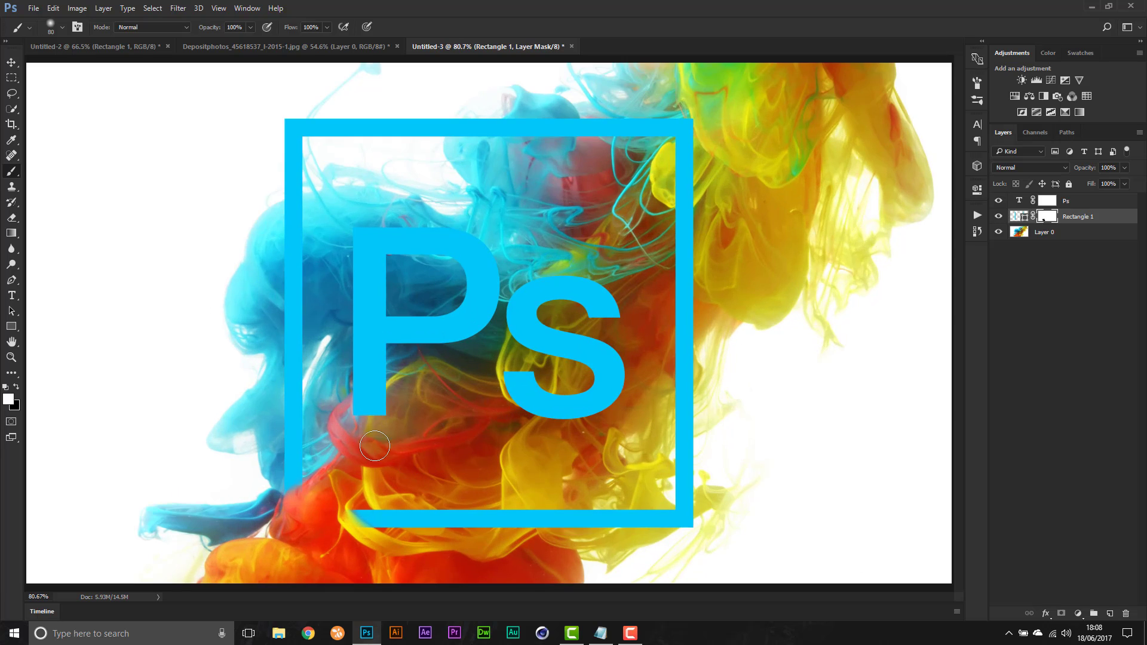
pyautogui.scroll(3, 367, 549)
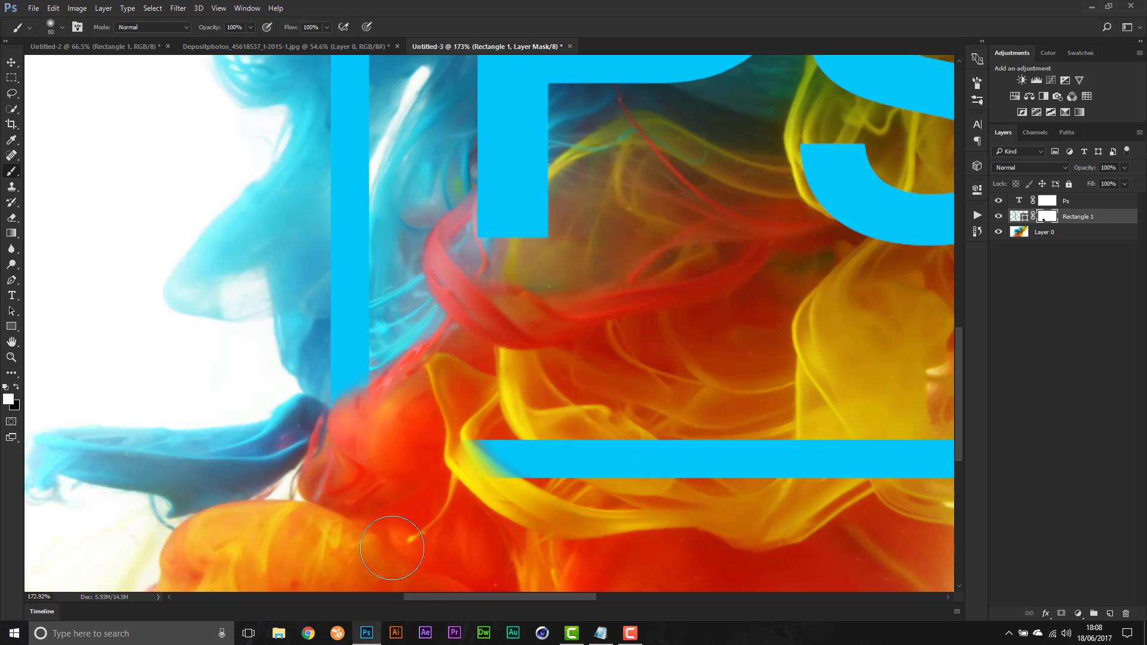
pyautogui.moveTo(444, 464)
pyautogui.mouseDown()
pyautogui.moveTo(475, 489)
pyautogui.moveTo(423, 457)
pyautogui.moveTo(445, 478)
pyautogui.moveTo(347, 458)
pyautogui.moveTo(288, 411)
pyautogui.moveTo(383, 472)
pyautogui.moveTo(407, 480)
pyautogui.mouseUp()
pyautogui.hotkey('ctrl', 'z')
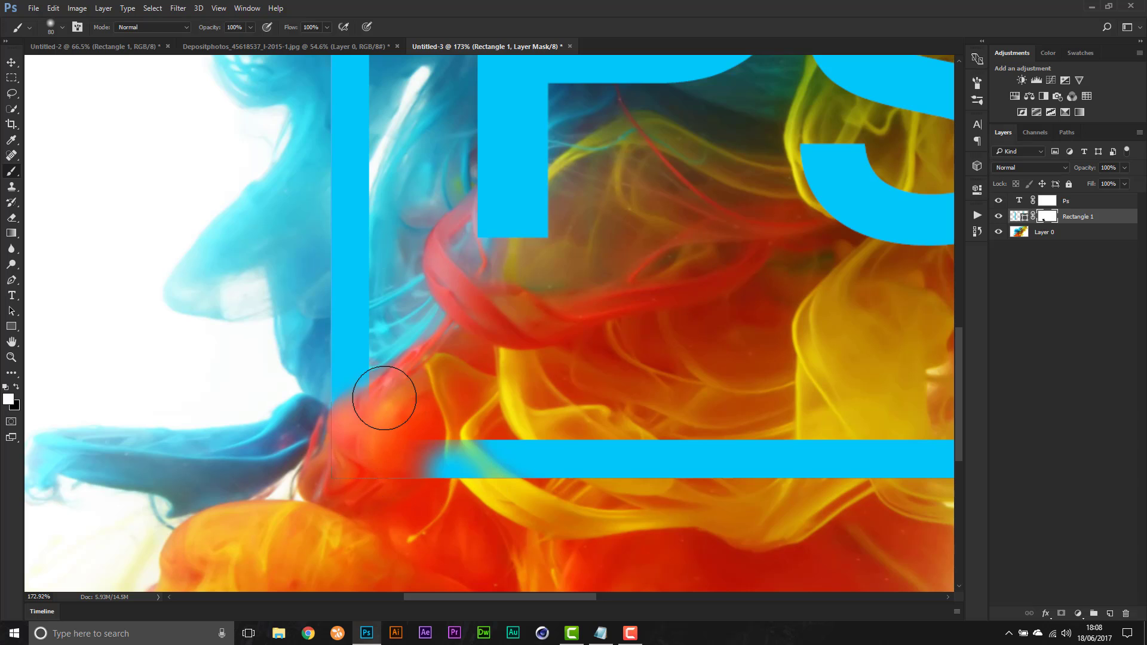
pyautogui.hotkey('ctrl', 'z')
pyautogui.hotkey('ctrl', 'z')
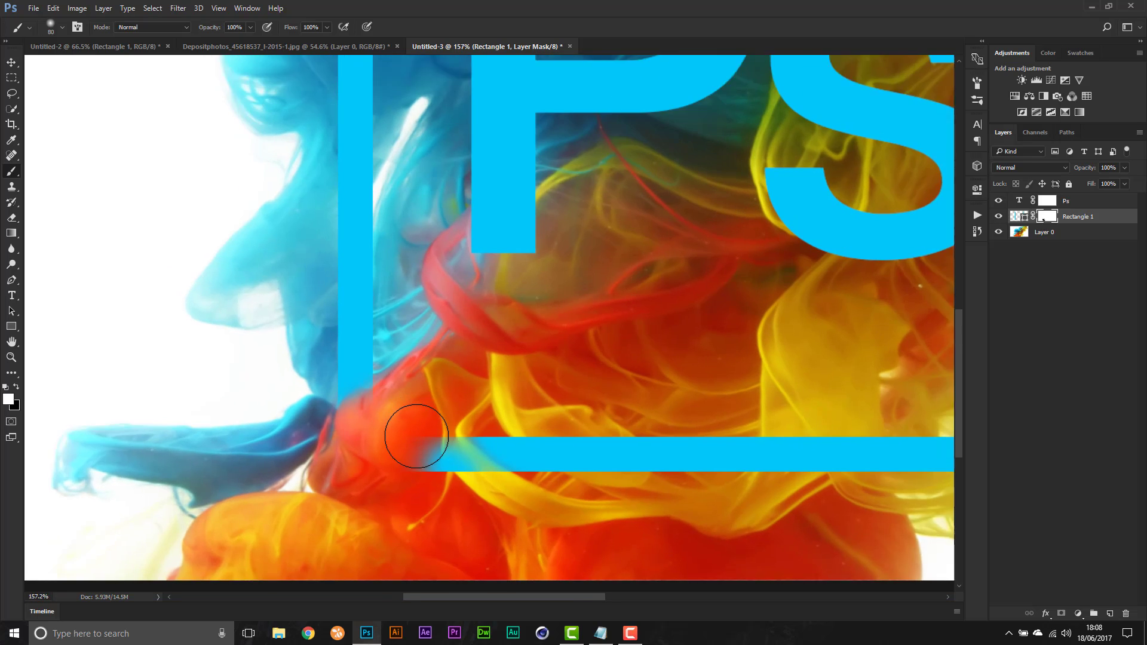
pyautogui.scroll(2, 472, 457)
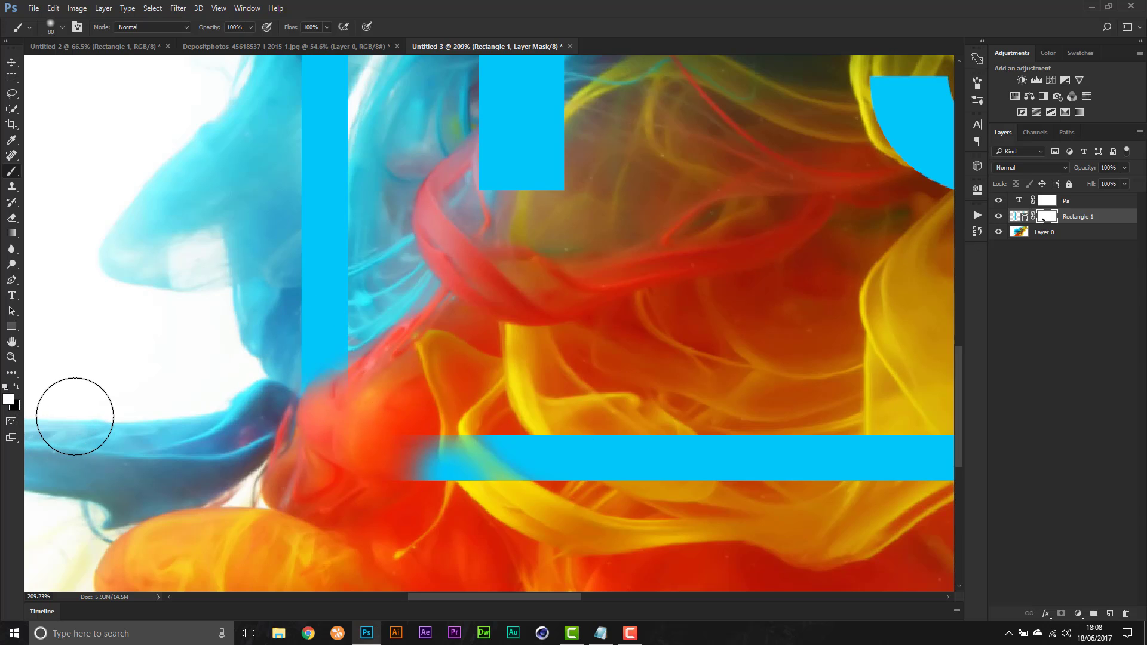
# - Paint black on the frame's mask along the yellow ink strand so the strand passes in front of the bottom bar
pyautogui.press('x')
pyautogui.scroll(-4, 269, 406)
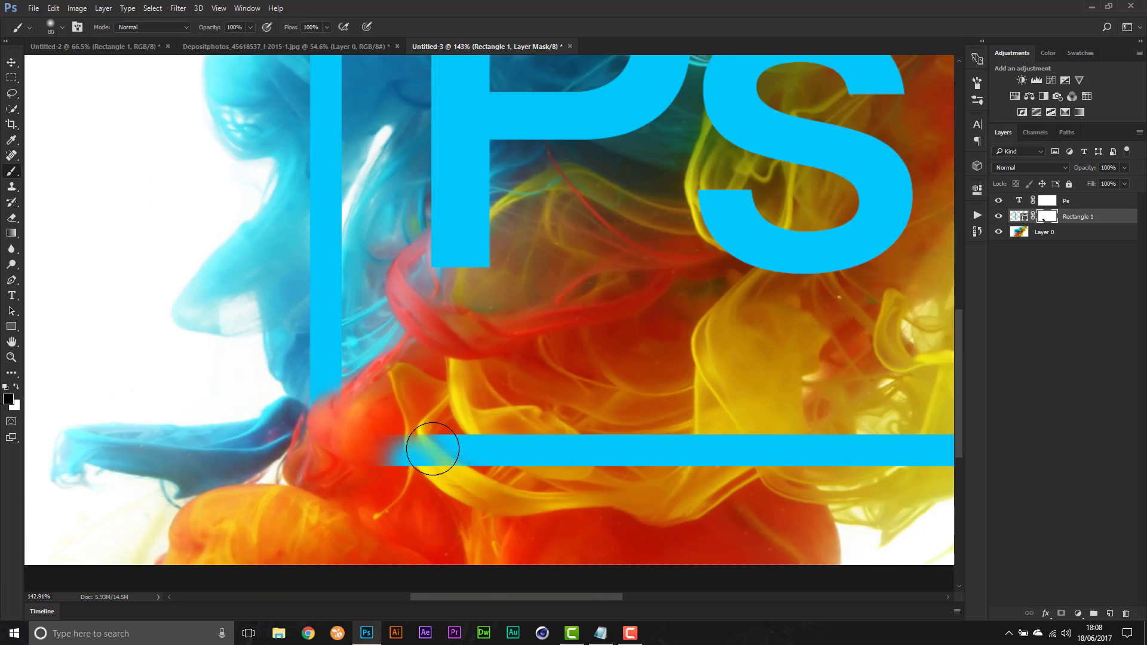
pyautogui.scroll(5, 435, 453)
pyautogui.moveTo(419, 443)
pyautogui.mouseDown()
pyautogui.moveTo(457, 472)
pyautogui.moveTo(424, 445)
pyautogui.moveTo(458, 476)
pyautogui.mouseUp()
pyautogui.scroll(-4, 407, 472)
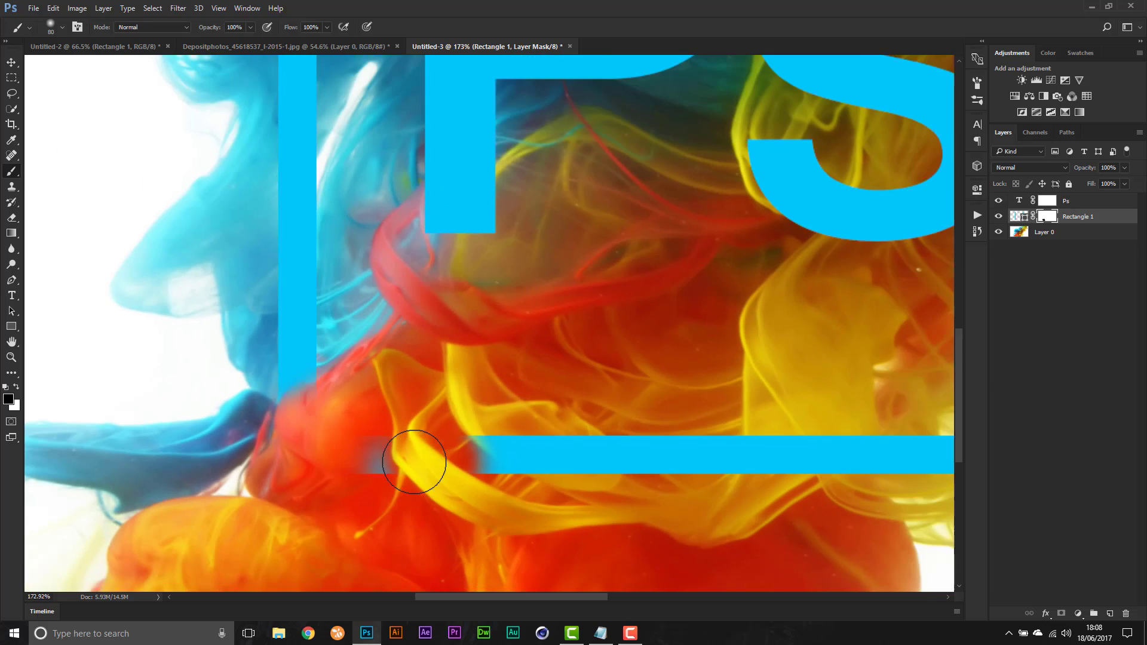
# - Paint white on the frame's mask to extend the bottom bar's left end up to the inner edge of the yellow strand
pyautogui.scroll(5, 423, 461)
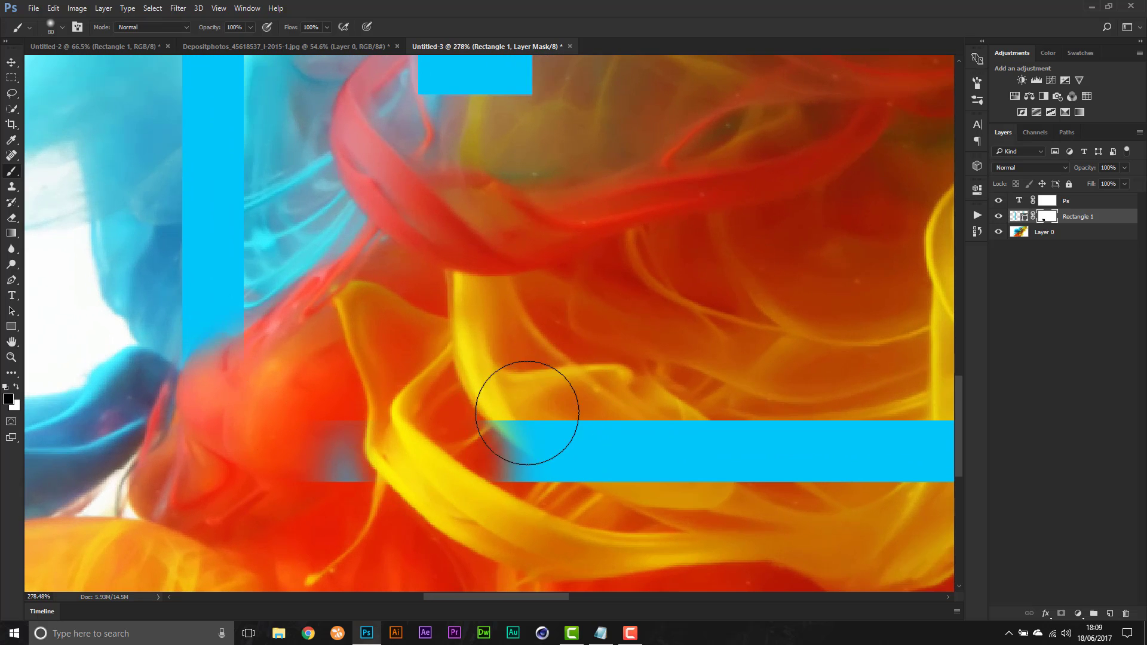
pyautogui.press('x')
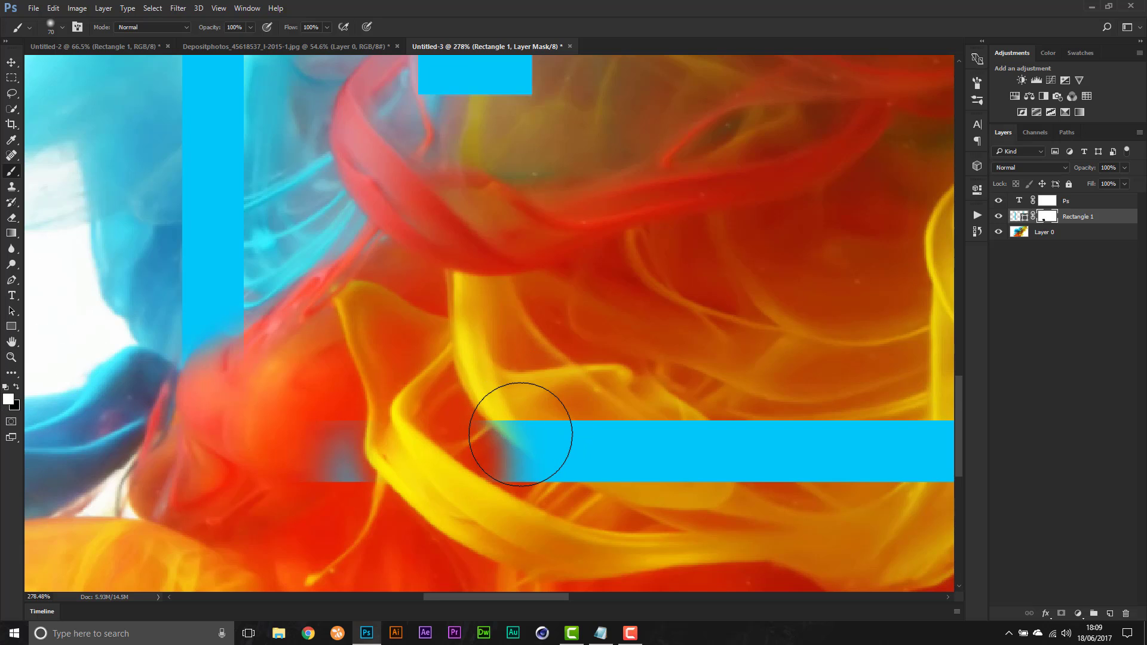
pyautogui.moveTo(521, 435)
pyautogui.mouseDown()
pyautogui.moveTo(483, 400)
pyautogui.moveTo(474, 403)
pyautogui.moveTo(489, 421)
pyautogui.moveTo(448, 401)
pyautogui.moveTo(536, 456)
pyautogui.mouseUp()
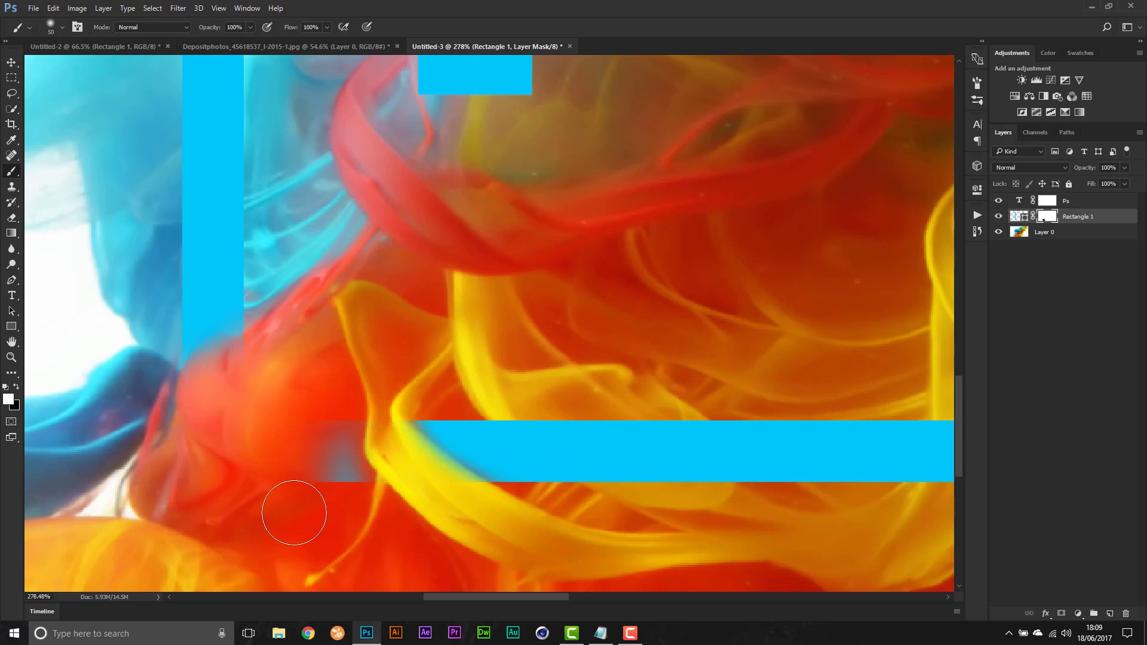
# - Undo a trial white stroke beyond the yellow strand and paint black on the frame's mask to clear the leftover blue patch there
pyautogui.moveTo(341, 515)
pyautogui.mouseDown()
pyautogui.moveTo(311, 445)
pyautogui.moveTo(353, 460)
pyautogui.moveTo(386, 503)
pyautogui.mouseUp()
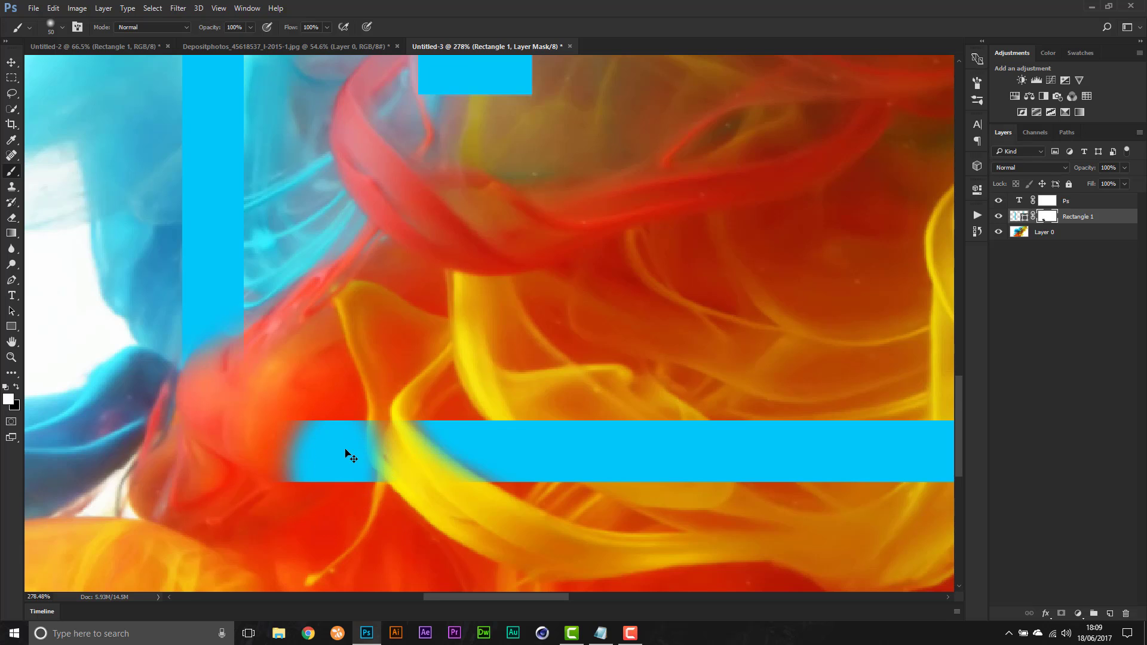
pyautogui.hotkey('ctrl', 'z')
pyautogui.press('x')
pyautogui.moveTo(345, 450)
pyautogui.mouseDown()
pyautogui.moveTo(335, 461)
pyautogui.moveTo(368, 490)
pyautogui.mouseUp()
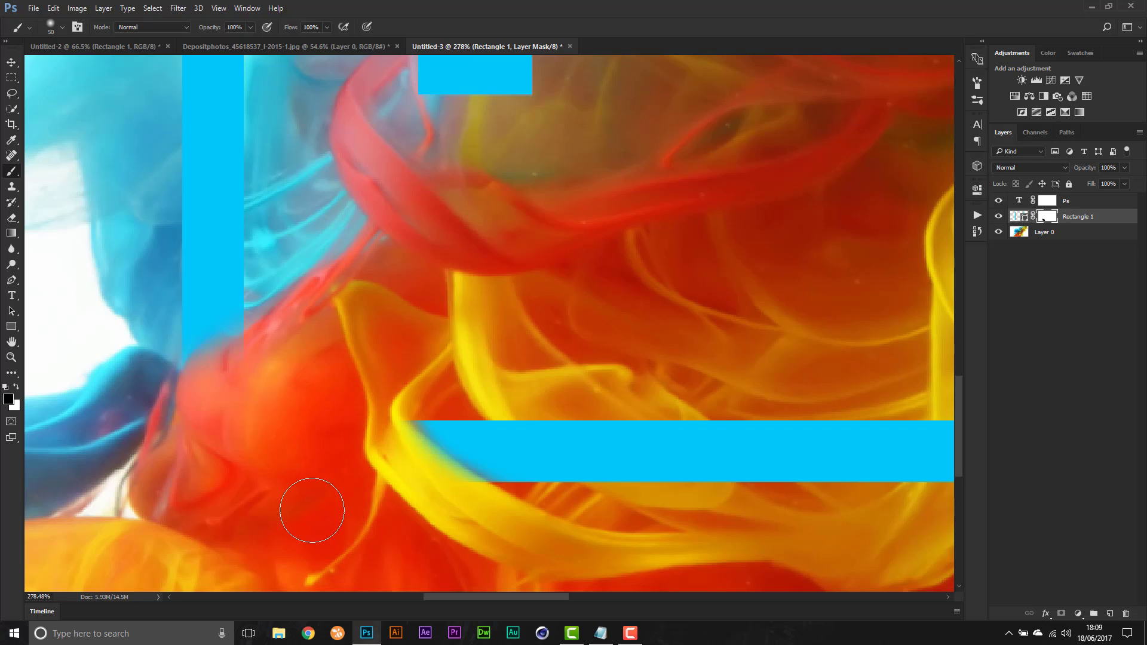
pyautogui.scroll(-10, 291, 472)
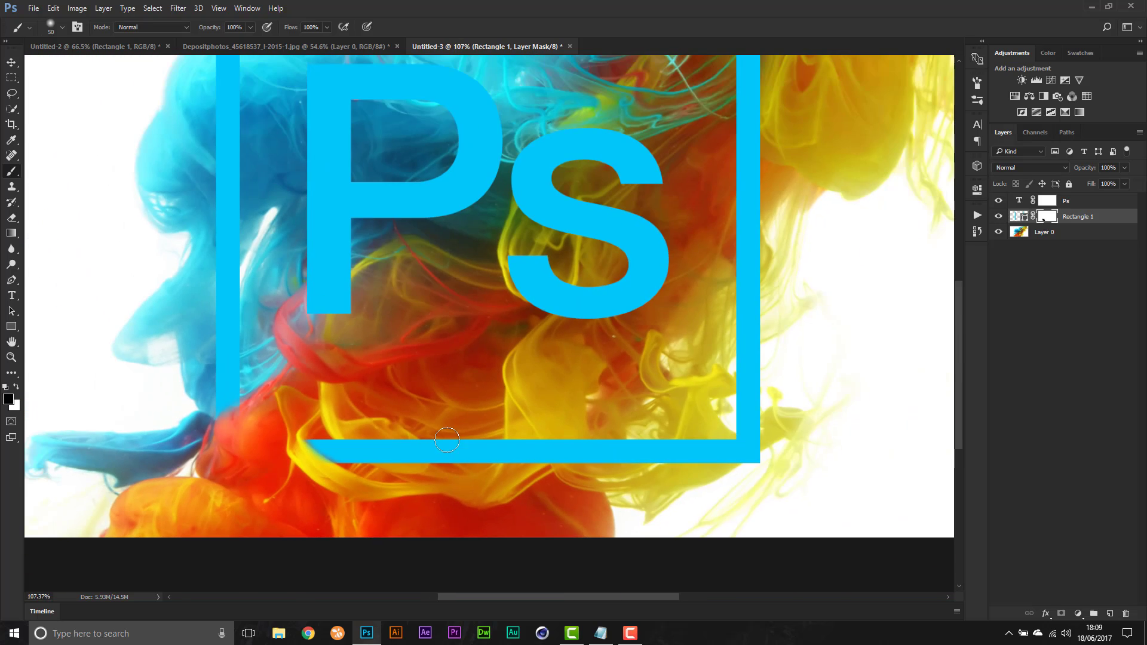
# - Paint black on the frame's mask over the lower-right corner so the yellow ink passes in front of both bars
pyautogui.scroll(8, 322, 461)
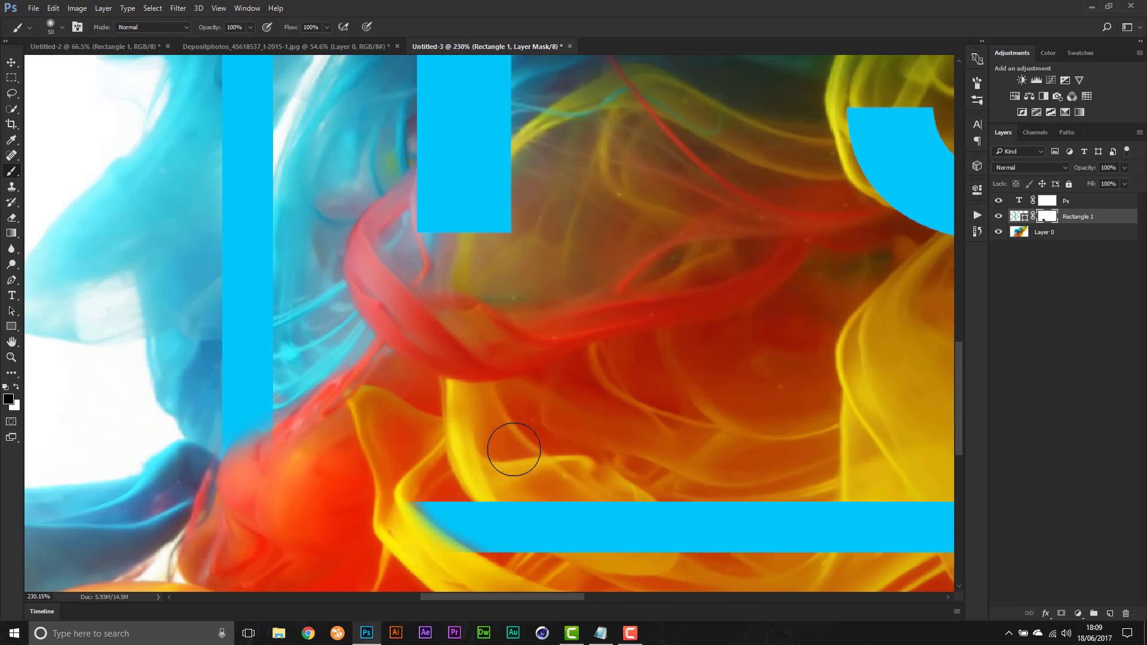
pyautogui.scroll(-2, 390, 453)
pyautogui.scroll(-3, 254, 449)
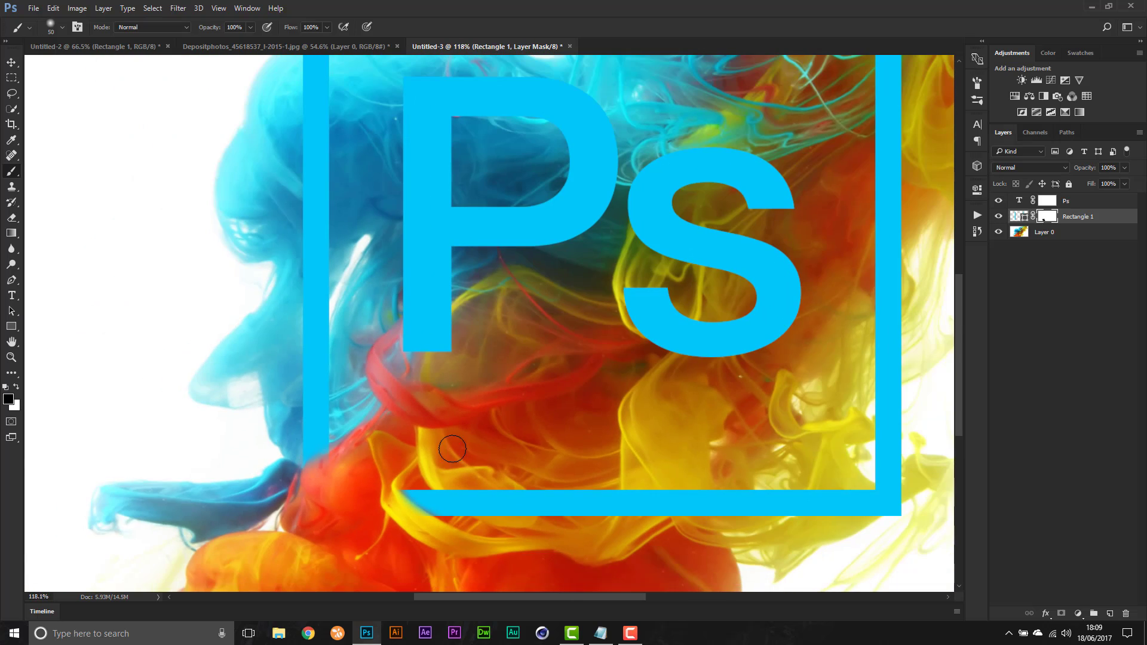
pyautogui.scroll(-2, 615, 486)
pyautogui.scroll(3, 522, 531)
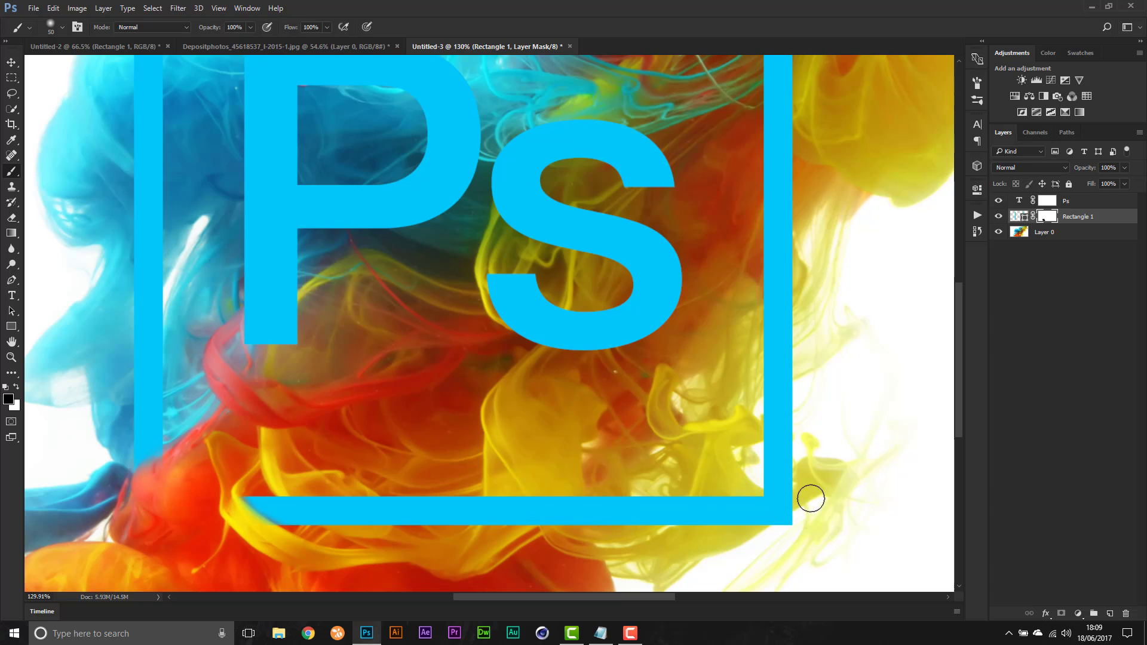
pyautogui.scroll(-1, 820, 523)
pyautogui.scroll(5, 328, 481)
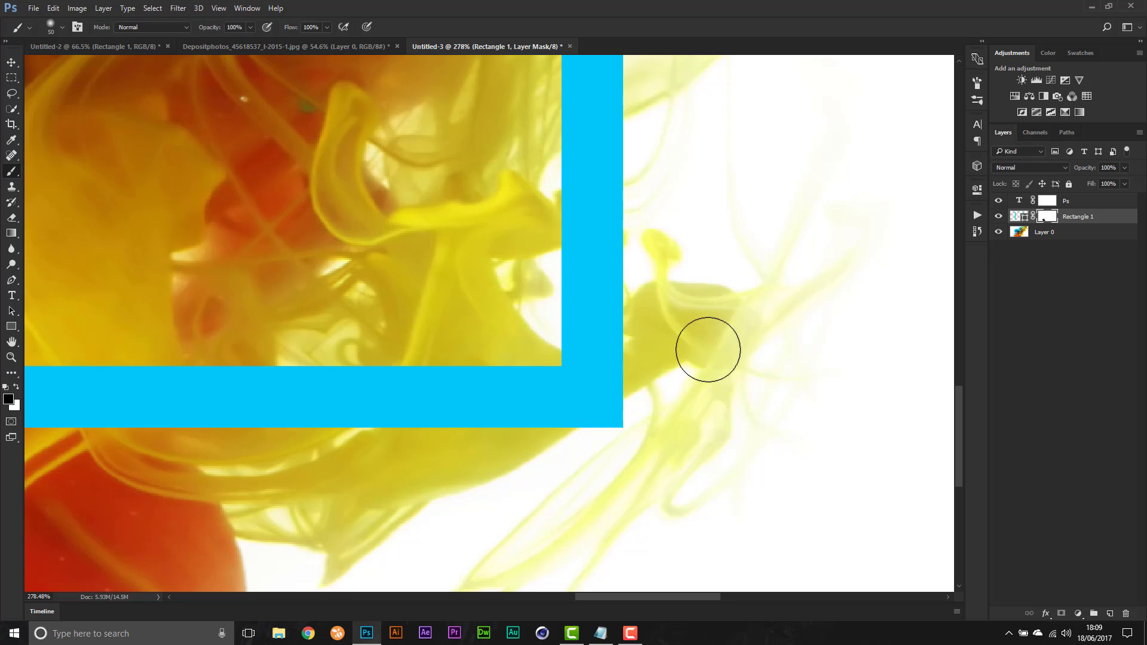
pyautogui.moveTo(558, 371)
pyautogui.mouseDown()
pyautogui.moveTo(601, 386)
pyautogui.moveTo(559, 375)
pyautogui.moveTo(634, 377)
pyautogui.moveTo(543, 387)
pyautogui.moveTo(584, 387)
pyautogui.moveTo(529, 377)
pyautogui.moveTo(586, 398)
pyautogui.moveTo(528, 369)
pyautogui.moveTo(535, 408)
pyautogui.moveTo(579, 419)
pyautogui.moveTo(594, 402)
pyautogui.moveTo(480, 371)
pyautogui.moveTo(442, 436)
pyautogui.moveTo(461, 359)
pyautogui.moveTo(390, 443)
pyautogui.moveTo(437, 374)
pyautogui.moveTo(425, 380)
pyautogui.moveTo(385, 458)
pyautogui.moveTo(450, 362)
pyautogui.moveTo(507, 395)
pyautogui.mouseUp()
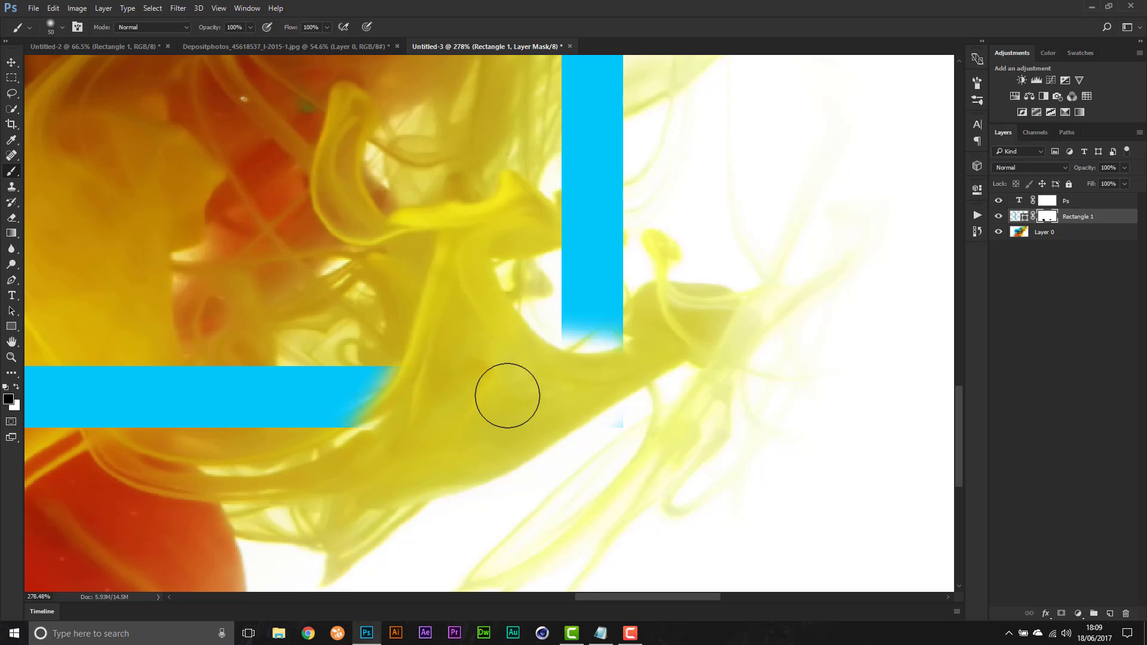
# - Paint white on the frame's mask to restore the bottom bar, right bar and corner tip up to the yellow ink's edges
pyautogui.press('x')
pyautogui.moveTo(371, 374)
pyautogui.mouseDown()
pyautogui.moveTo(342, 391)
pyautogui.moveTo(355, 362)
pyautogui.moveTo(325, 410)
pyautogui.moveTo(366, 334)
pyautogui.mouseUp()
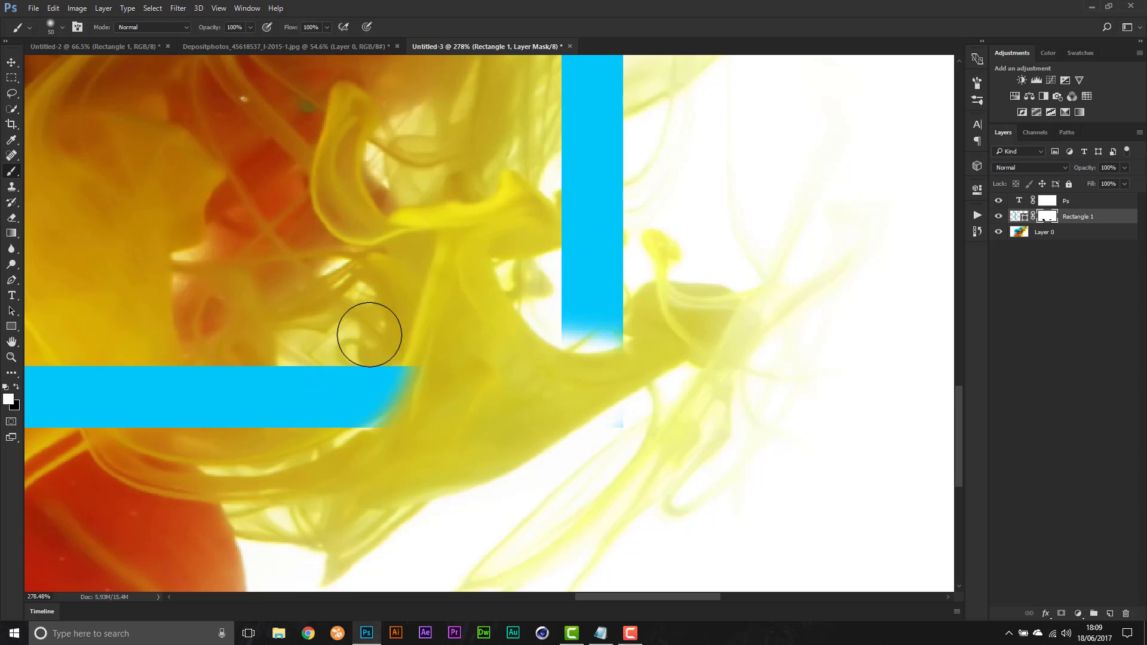
pyautogui.moveTo(598, 302)
pyautogui.mouseDown()
pyautogui.moveTo(566, 305)
pyautogui.moveTo(610, 313)
pyautogui.mouseUp()
pyautogui.moveTo(600, 461); pyautogui.dragTo(635, 425)
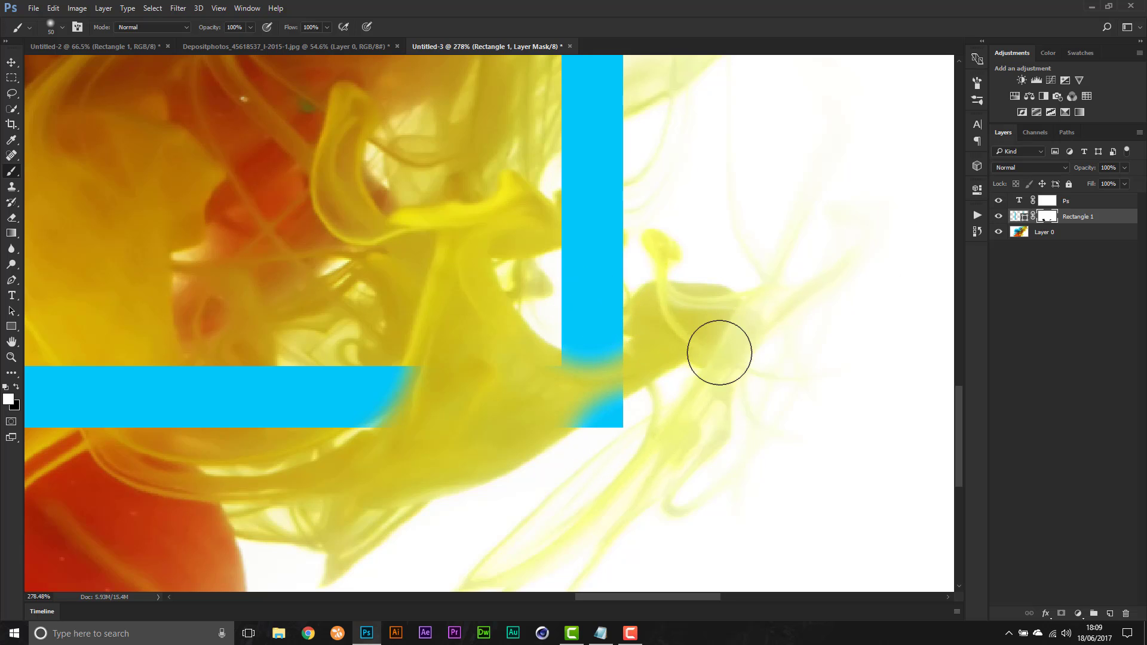
pyautogui.scroll(-4, 642, 432)
pyautogui.scroll(-3, 709, 443)
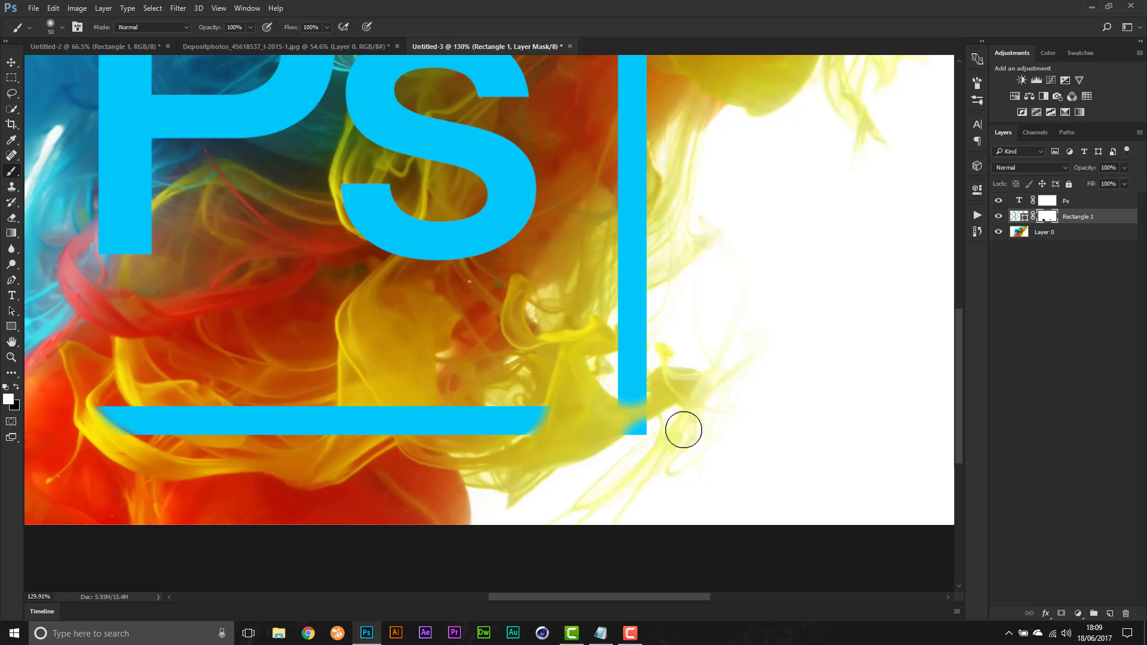
pyautogui.scroll(5, 512, 338)
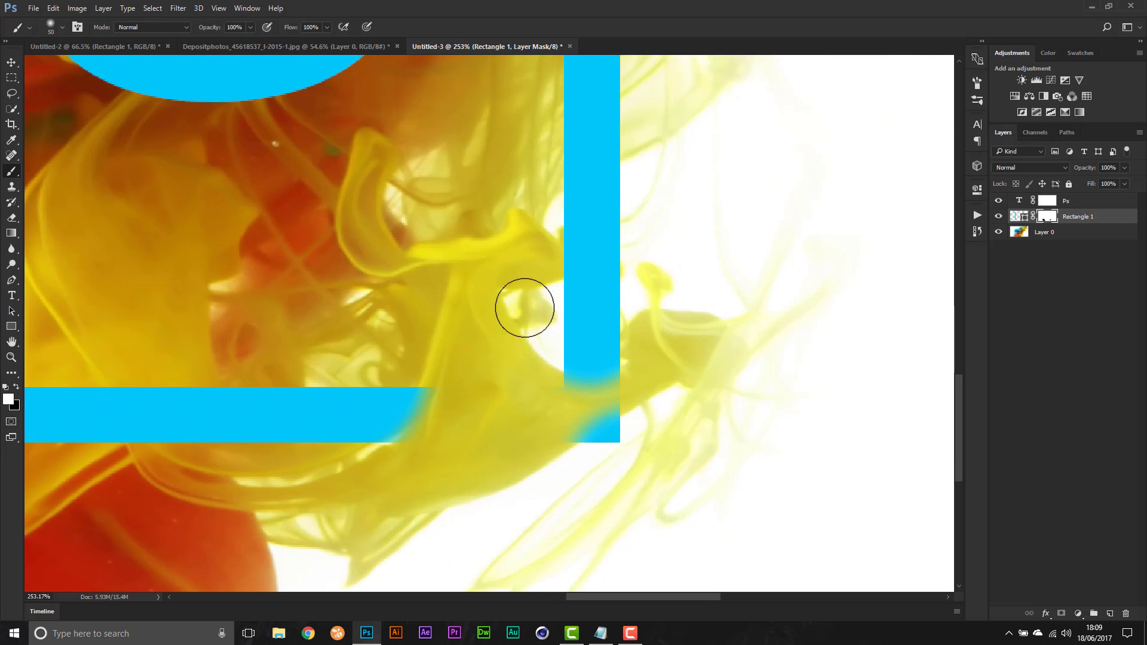
pyautogui.scroll(-5, 517, 325)
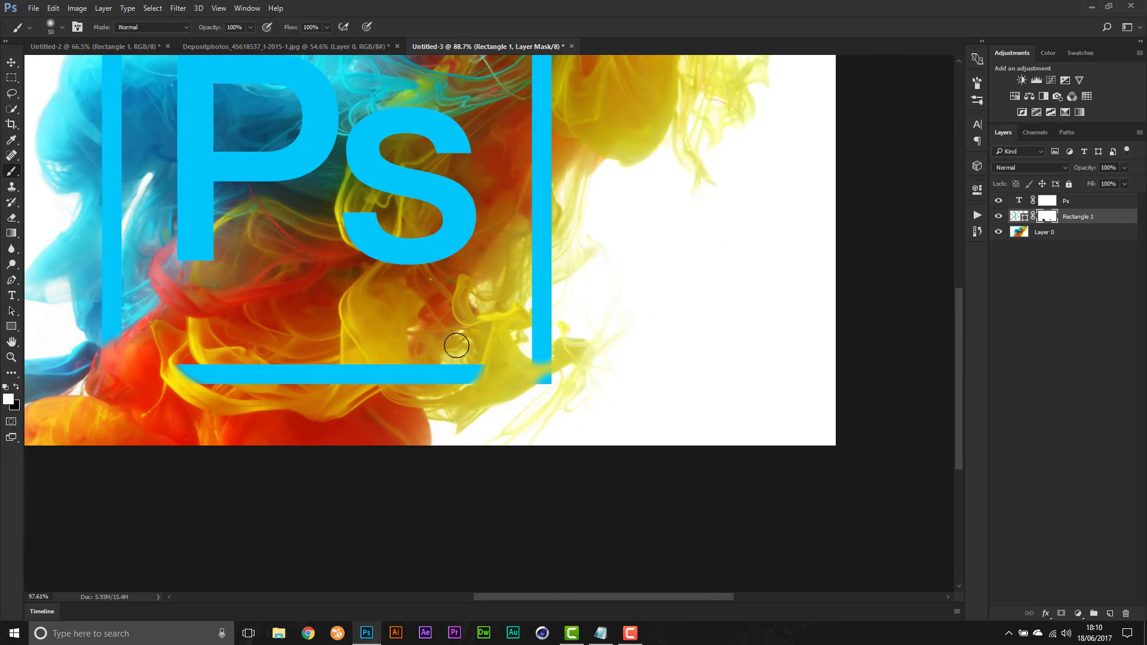
pyautogui.scroll(-2, 457, 345)
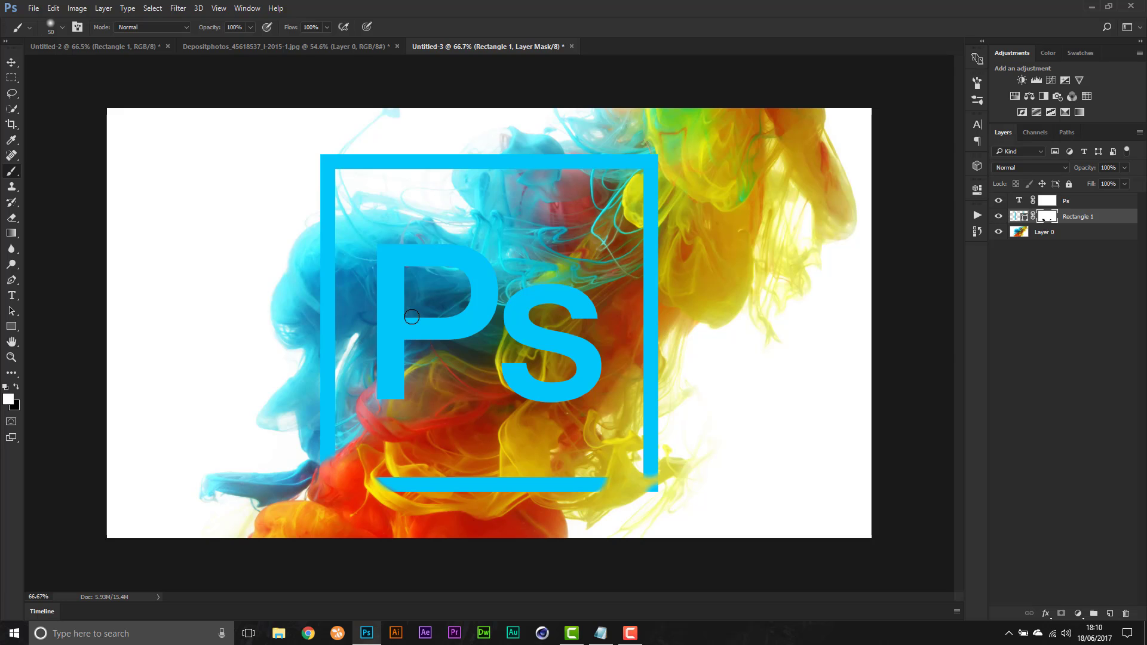
# - Paint black on the frame's mask with a 60 px soft brush to hide the left bar where it crosses the large blue ink cloud
pyautogui.scroll(4, 688, 313)
pyautogui.scroll(-6, 367, 412)
pyautogui.scroll(9, 323, 415)
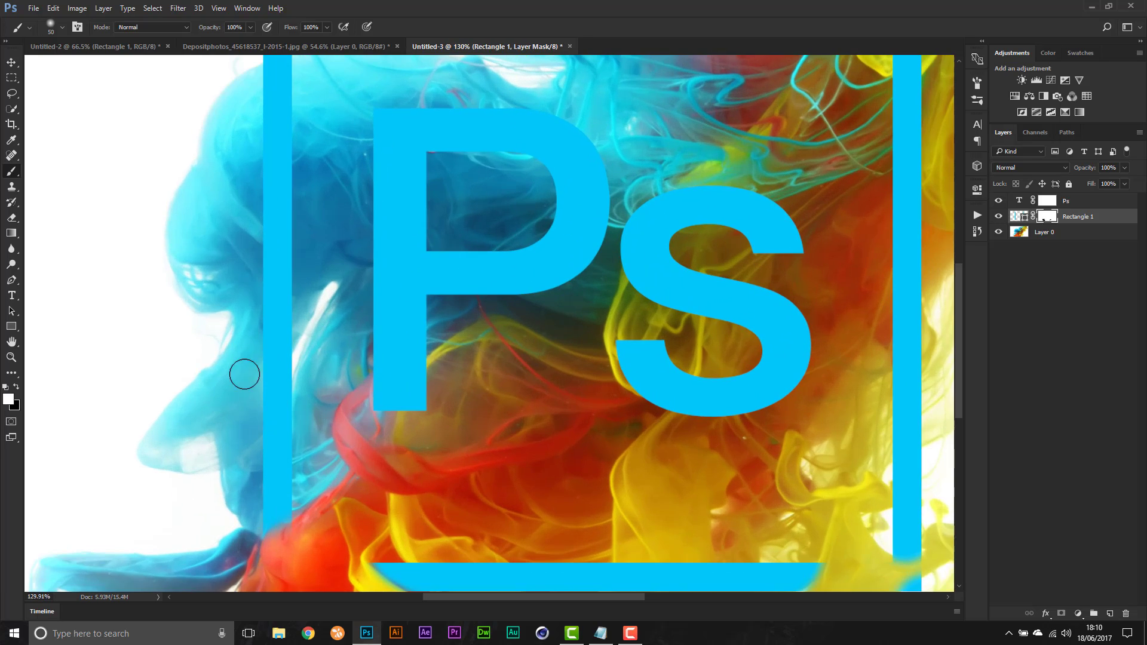
pyautogui.scroll(-1, 244, 374)
pyautogui.scroll(4, 281, 269)
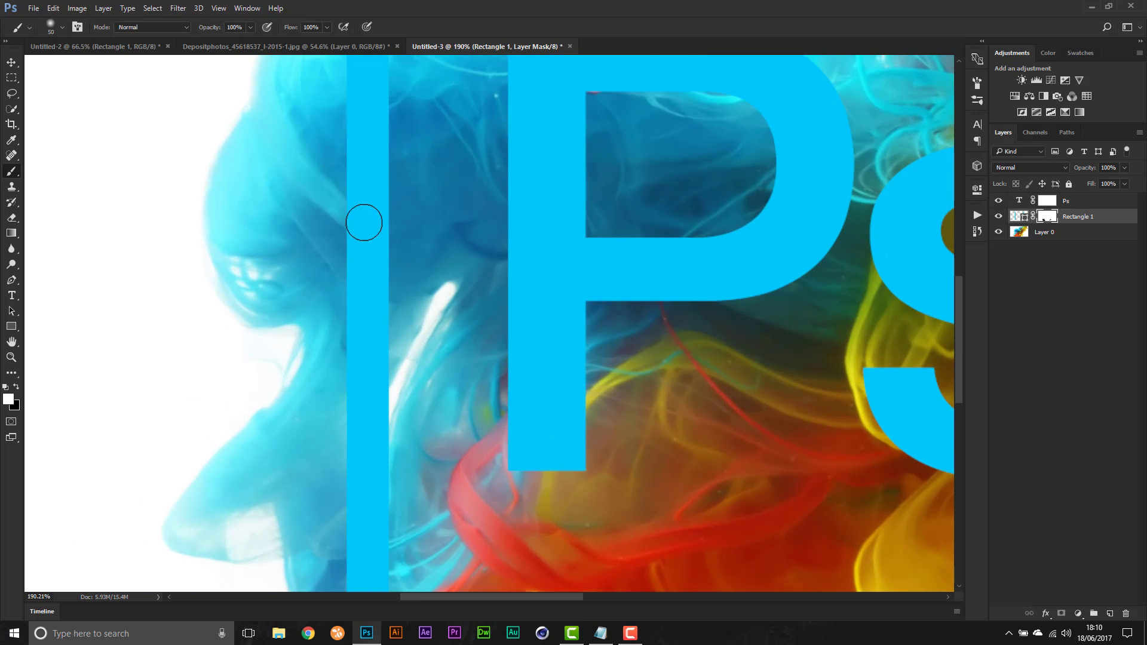
pyautogui.scroll(-5, 365, 251)
pyautogui.scroll(4, 323, 240)
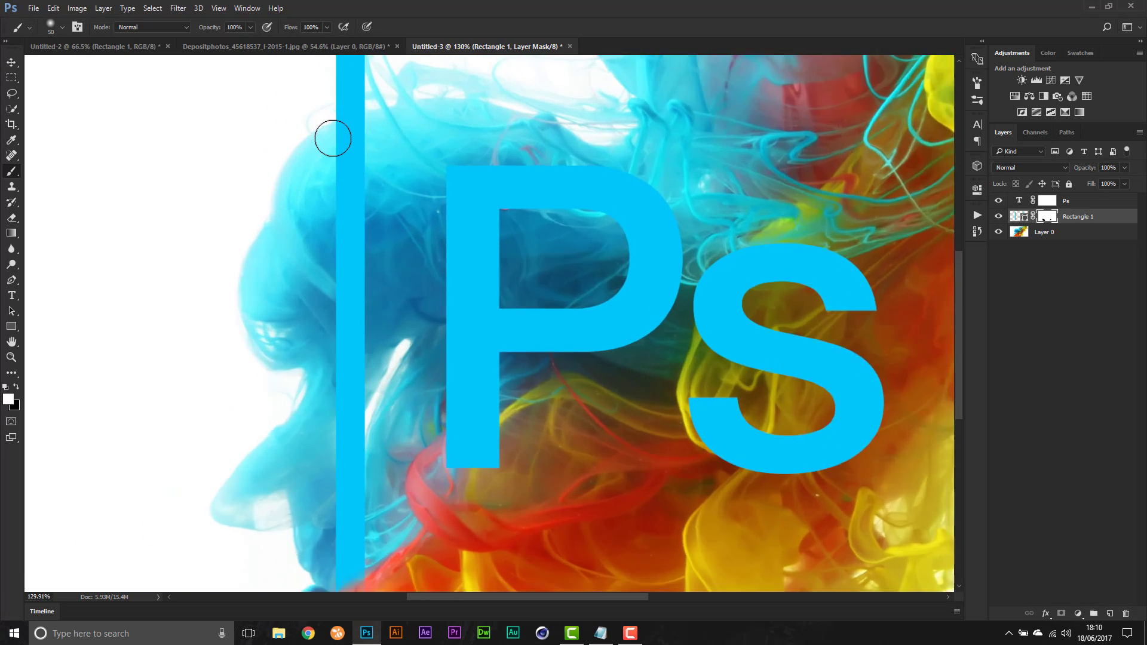
pyautogui.scroll(2, 333, 138)
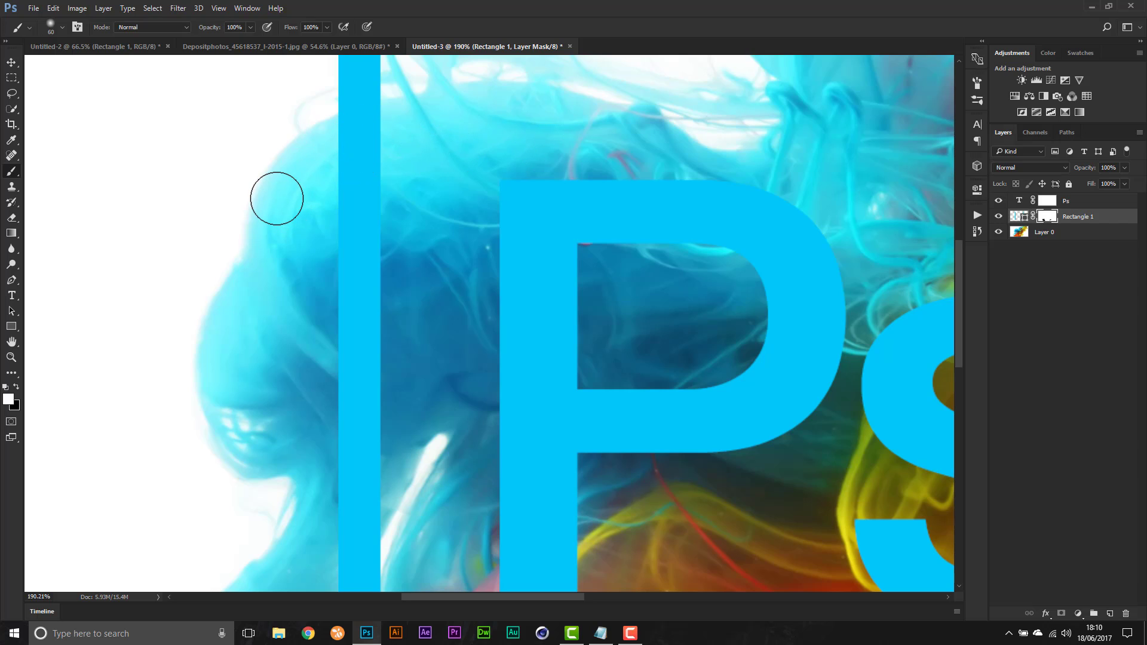
pyautogui.press('x')
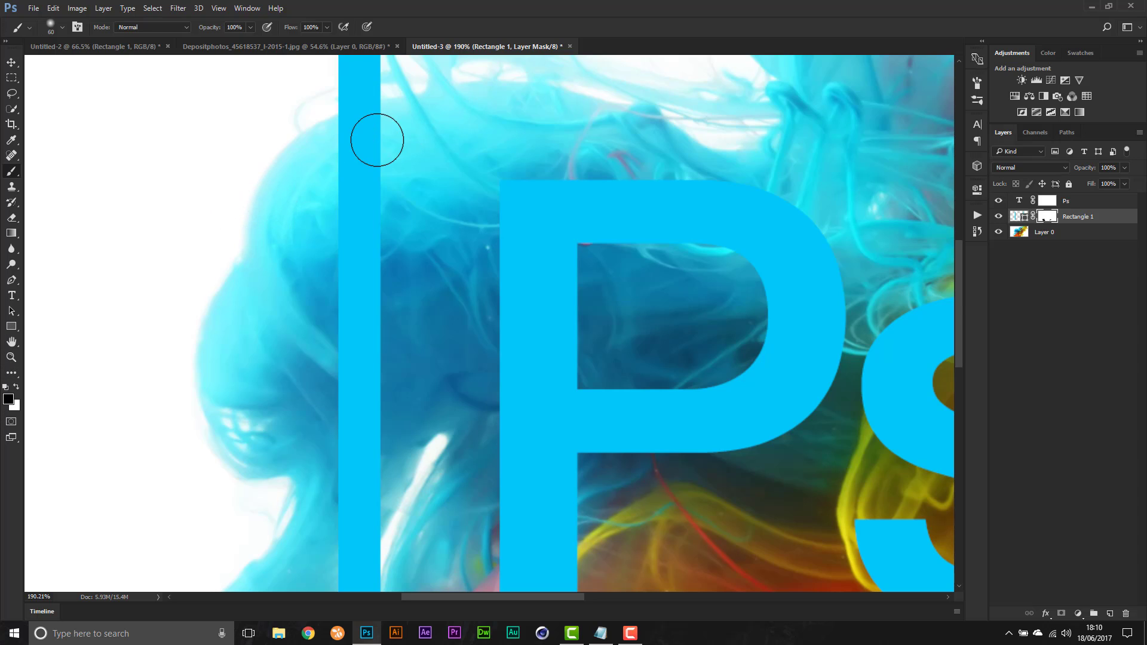
pyautogui.moveTo(352, 133)
pyautogui.mouseDown()
pyautogui.moveTo(316, 154)
pyautogui.moveTo(376, 141)
pyautogui.moveTo(382, 176)
pyautogui.moveTo(311, 231)
pyautogui.moveTo(348, 268)
pyautogui.moveTo(331, 296)
pyautogui.moveTo(371, 337)
pyautogui.moveTo(398, 415)
pyautogui.moveTo(379, 389)
pyautogui.moveTo(381, 437)
pyautogui.moveTo(366, 449)
pyautogui.moveTo(359, 503)
pyautogui.moveTo(367, 514)
pyautogui.moveTo(336, 551)
pyautogui.mouseUp()
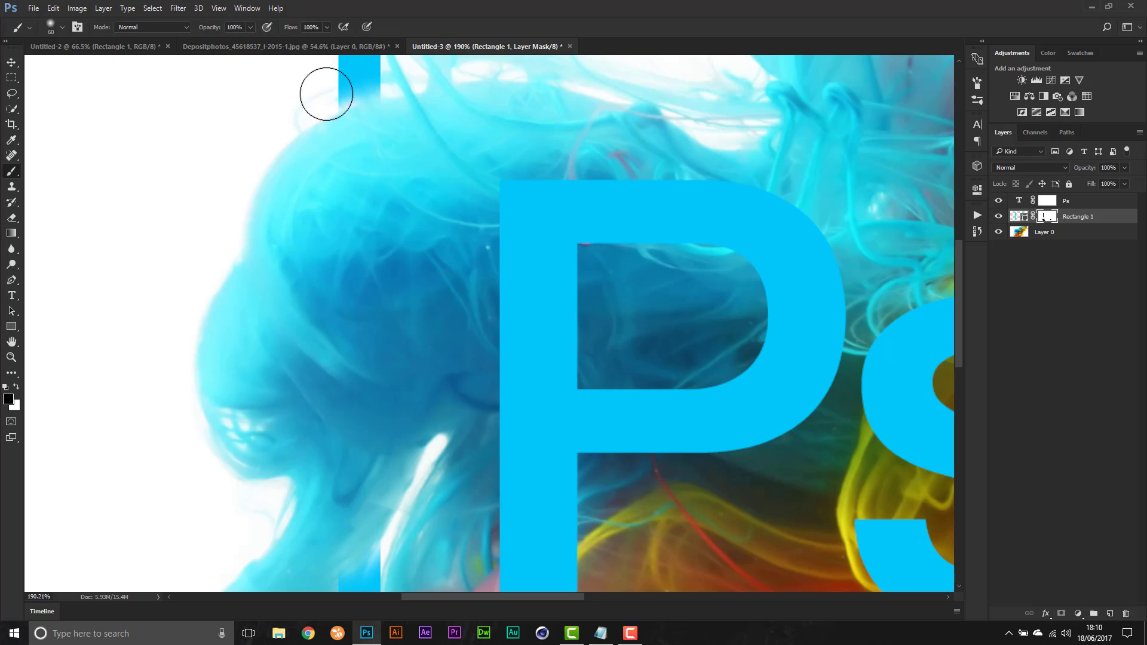
# - Paint white on the frame's mask to bring the left bar's upper section down to the top edge of the blue cloud
pyautogui.scroll(-4, 351, 228)
pyautogui.scroll(5, 334, 219)
pyautogui.scroll(-5, 203, 366)
pyautogui.scroll(6, 290, 141)
pyautogui.press('x')
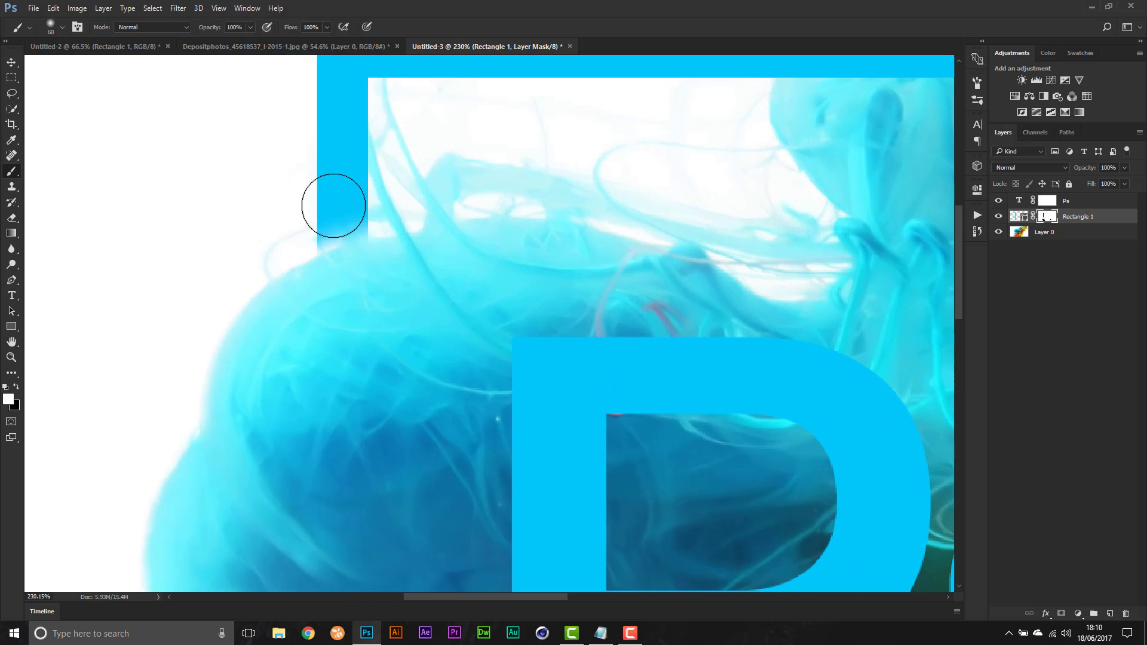
pyautogui.moveTo(334, 205)
pyautogui.mouseDown()
pyautogui.moveTo(291, 218)
pyautogui.moveTo(346, 195)
pyautogui.mouseUp()
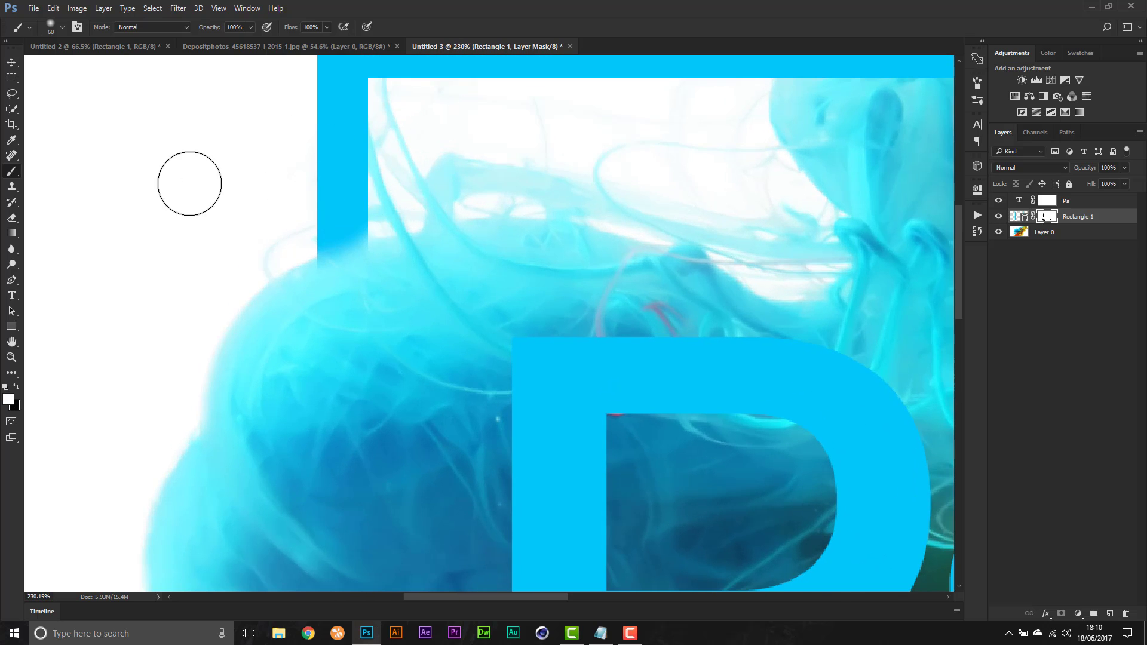
pyautogui.scroll(-5, 133, 195)
pyautogui.scroll(4, 230, 405)
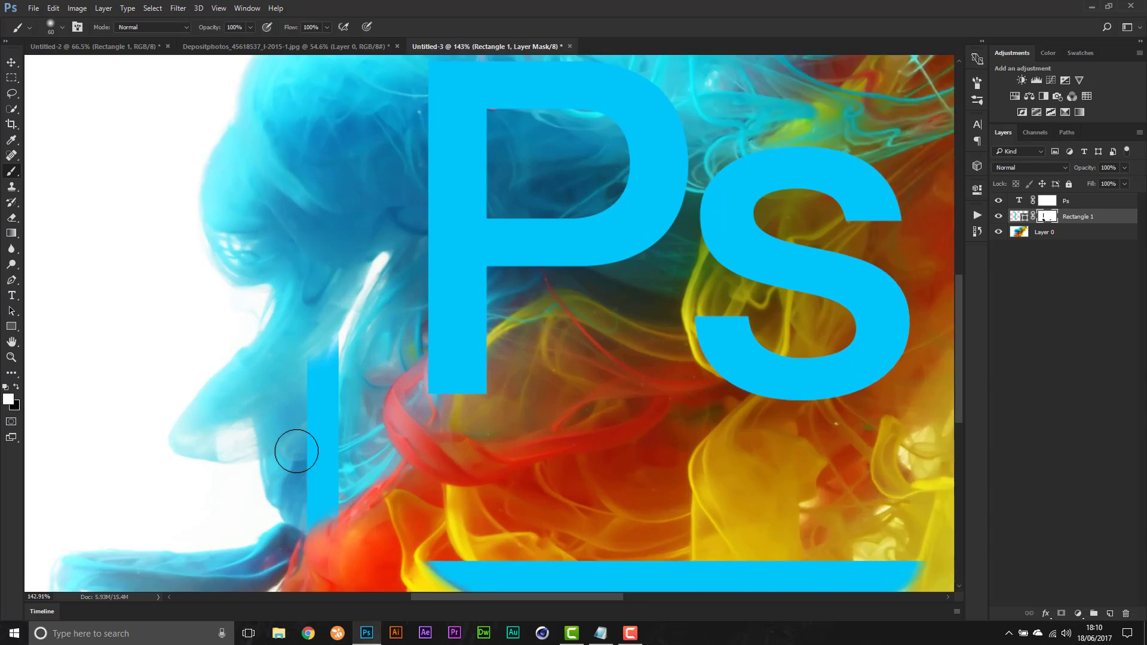
pyautogui.scroll(4, 333, 377)
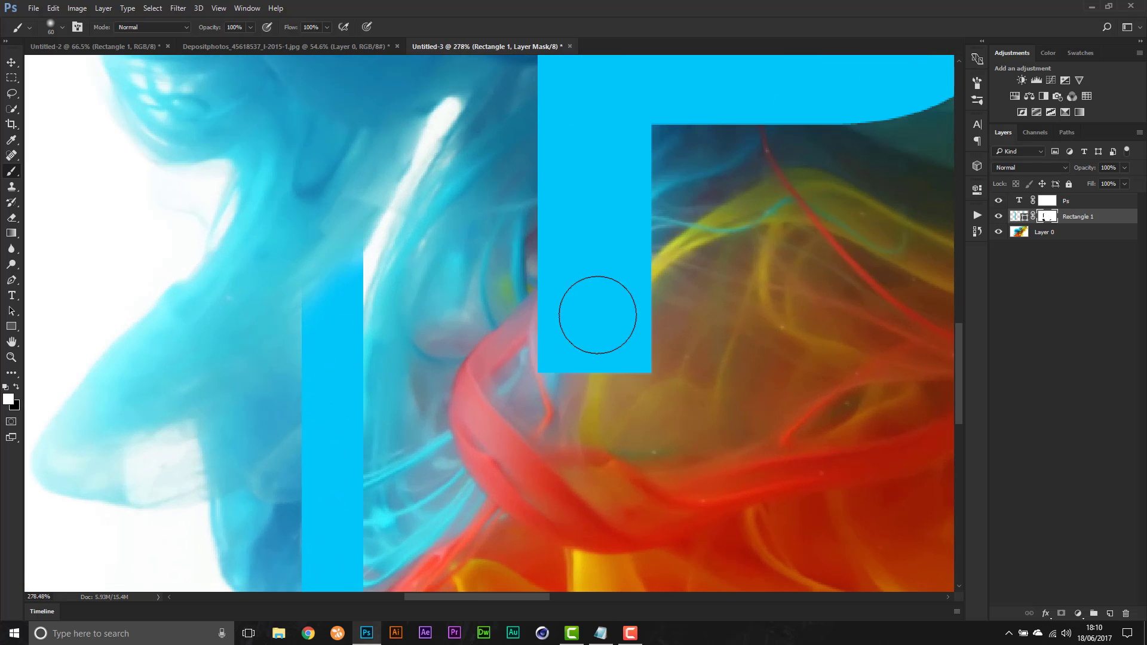
pyautogui.scroll(-7, 256, 321)
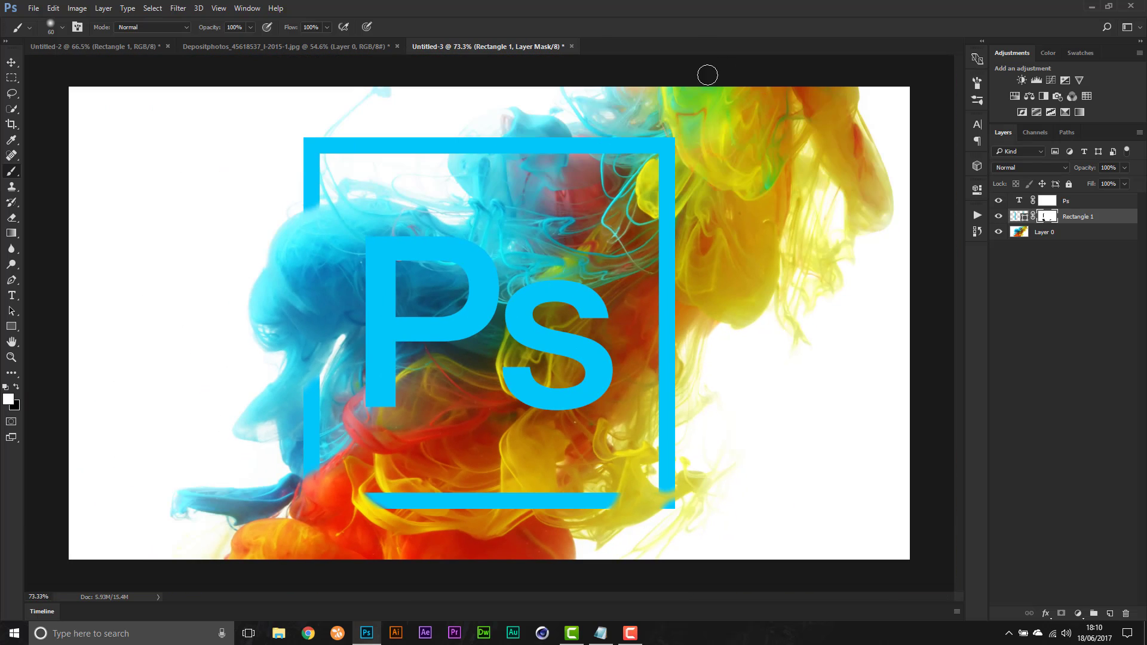
# - Paint black on the frame's mask over the top bar so the rounded cyan ink plume passes in front of it
pyautogui.scroll(3, 298, 112)
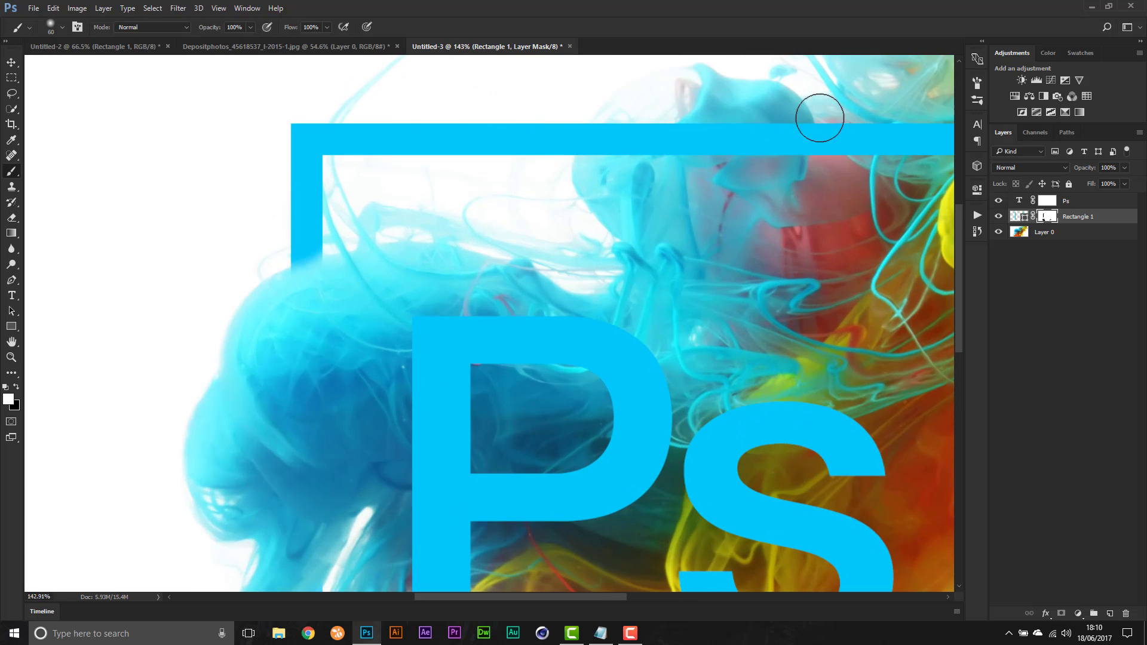
pyautogui.scroll(3, 820, 118)
pyautogui.scroll(-2, 361, 207)
pyautogui.scroll(6, 430, 263)
pyautogui.scroll(-5, 359, 340)
pyautogui.scroll(2, 711, 128)
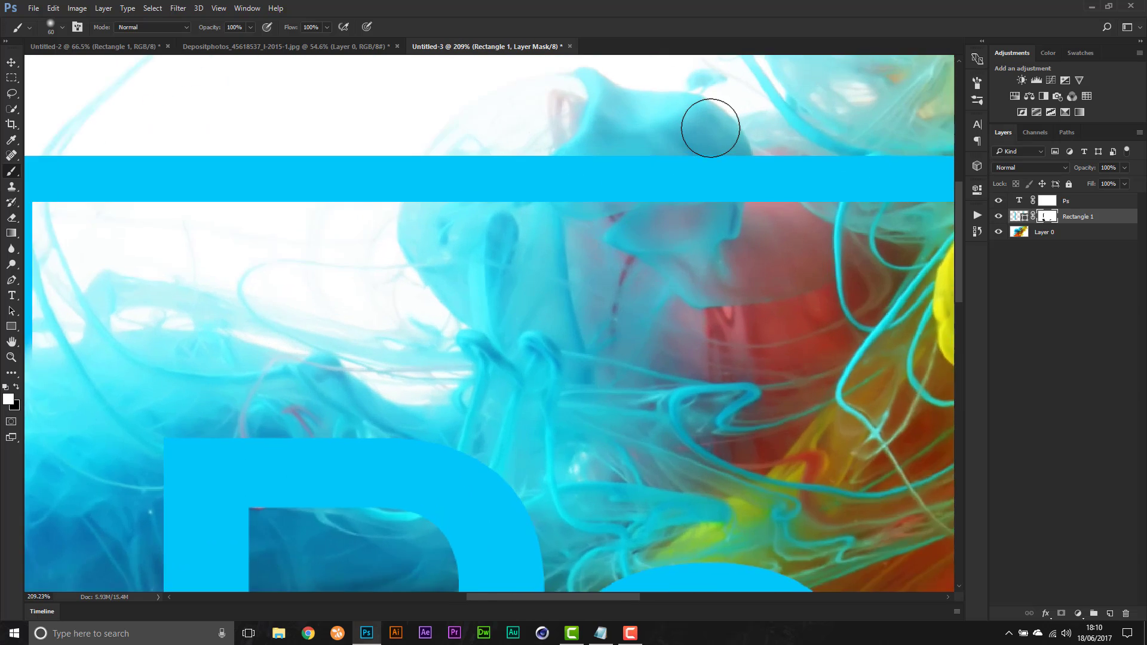
pyautogui.scroll(2, 640, 174)
pyautogui.press('x')
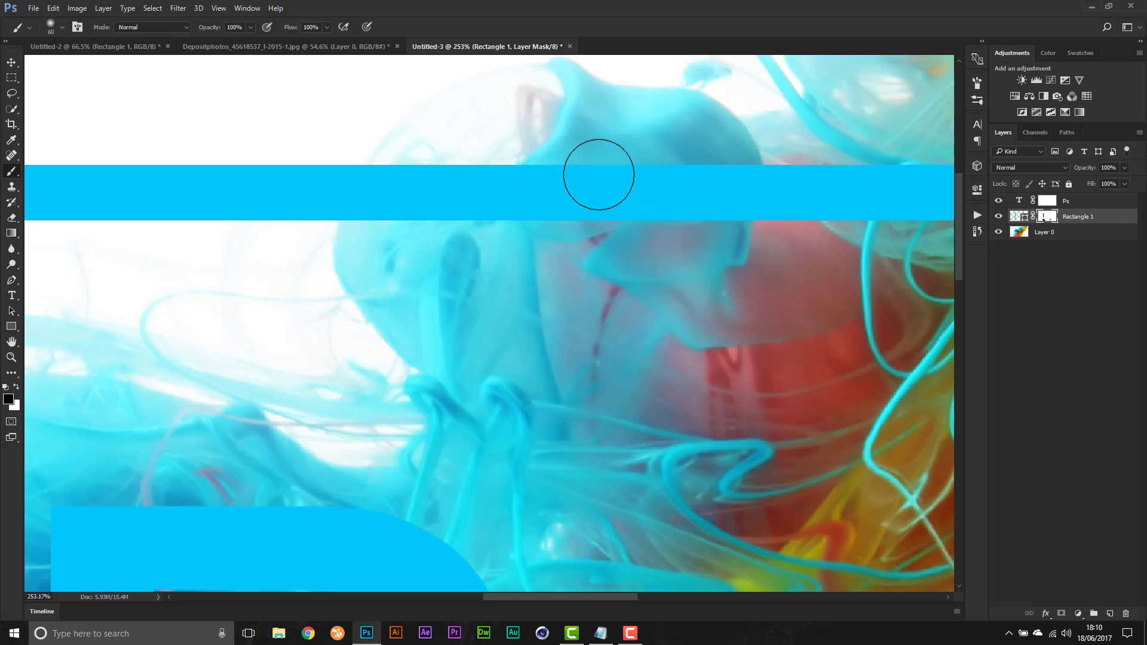
pyautogui.moveTo(561, 187)
pyautogui.mouseDown()
pyautogui.moveTo(507, 227)
pyautogui.moveTo(582, 176)
pyautogui.moveTo(523, 211)
pyautogui.moveTo(587, 180)
pyautogui.moveTo(637, 175)
pyautogui.moveTo(639, 222)
pyautogui.moveTo(660, 239)
pyautogui.moveTo(720, 197)
pyautogui.moveTo(715, 174)
pyautogui.moveTo(727, 223)
pyautogui.mouseUp()
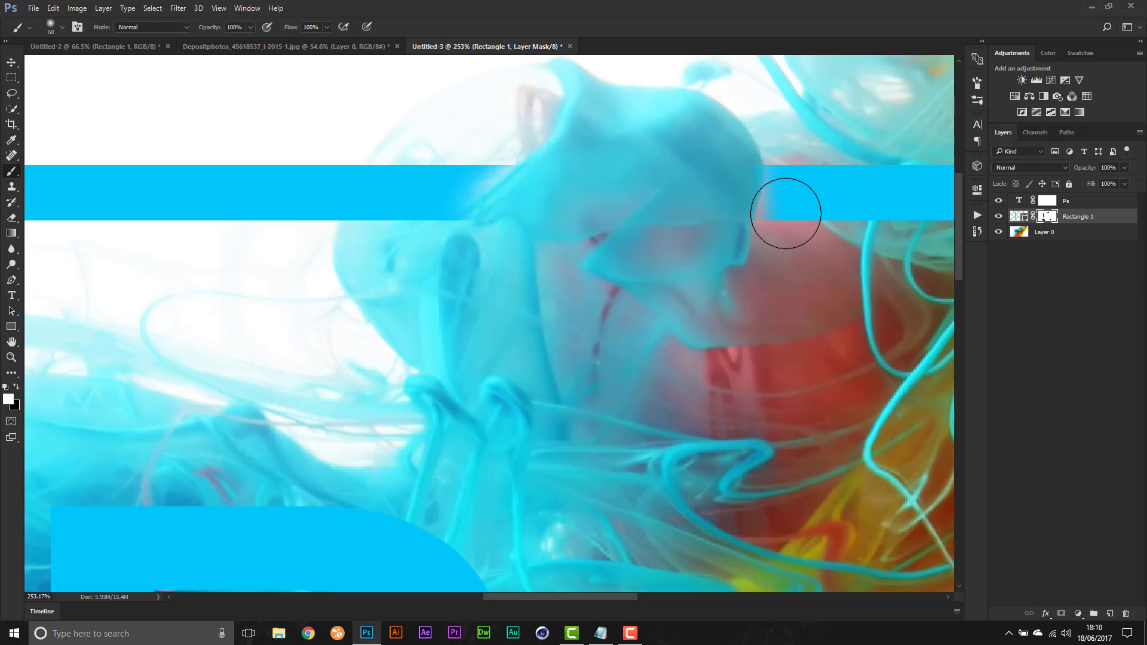
# - Paint white on the frame's mask to restore the top bar's cut ends up to both sides of the cyan plume
pyautogui.press('x')
pyautogui.press('x')
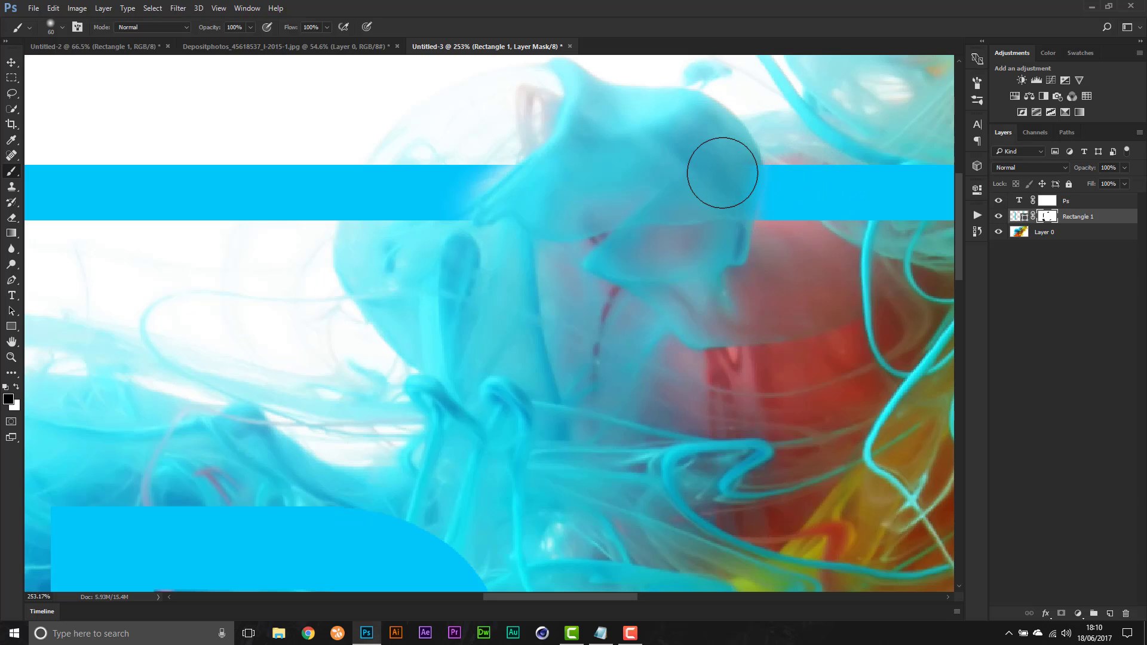
pyautogui.press('x')
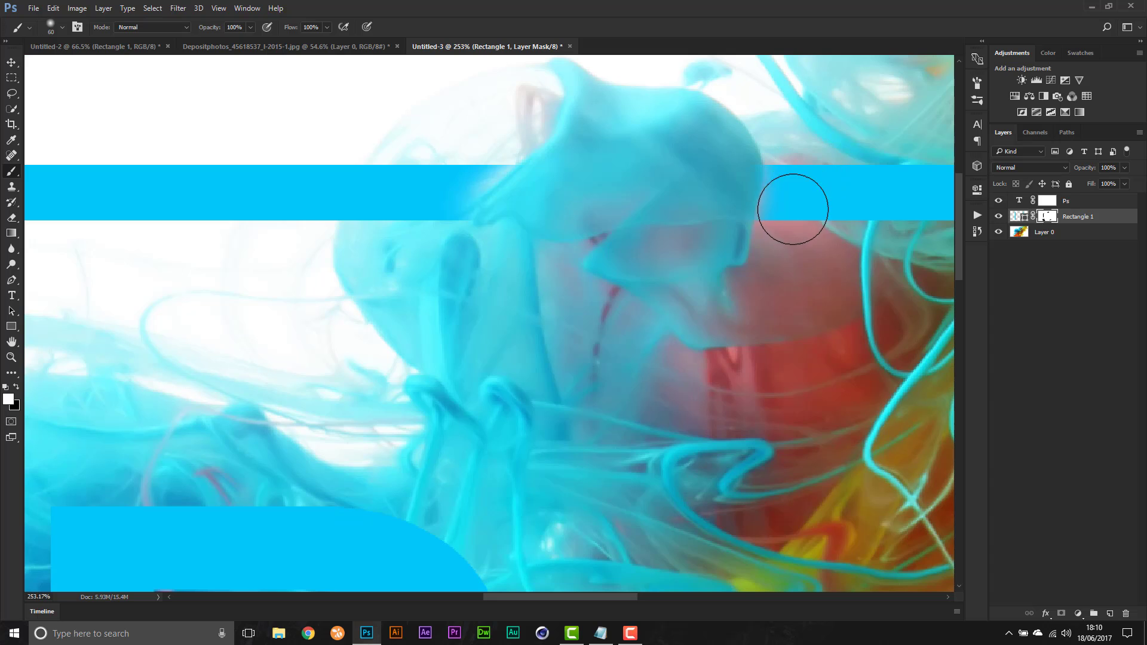
pyautogui.moveTo(482, 169)
pyautogui.mouseDown()
pyautogui.moveTo(476, 146)
pyautogui.moveTo(460, 159)
pyautogui.moveTo(482, 146)
pyautogui.moveTo(466, 168)
pyautogui.mouseUp()
pyautogui.scroll(-4, 329, 149)
pyautogui.scroll(-3, 795, 167)
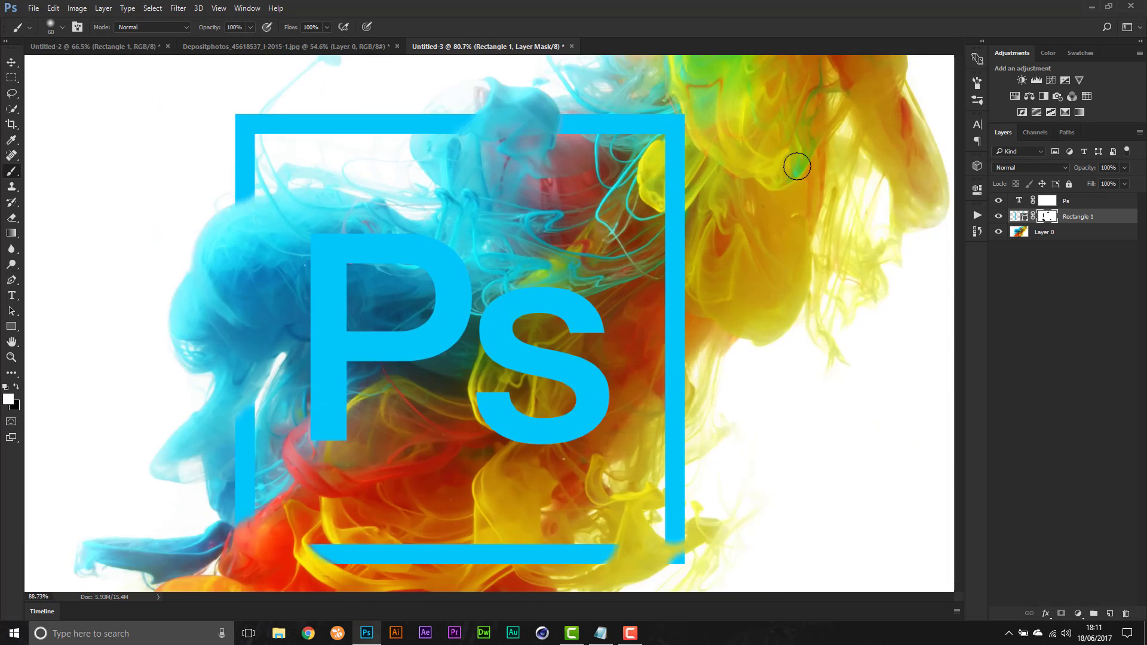
# - Paint black on the frame's mask over the right bar's upper end so the yellow ink bulb below the corner passes in front
pyautogui.scroll(4, 795, 165)
pyautogui.scroll(1, 631, 164)
pyautogui.scroll(-3, 633, 150)
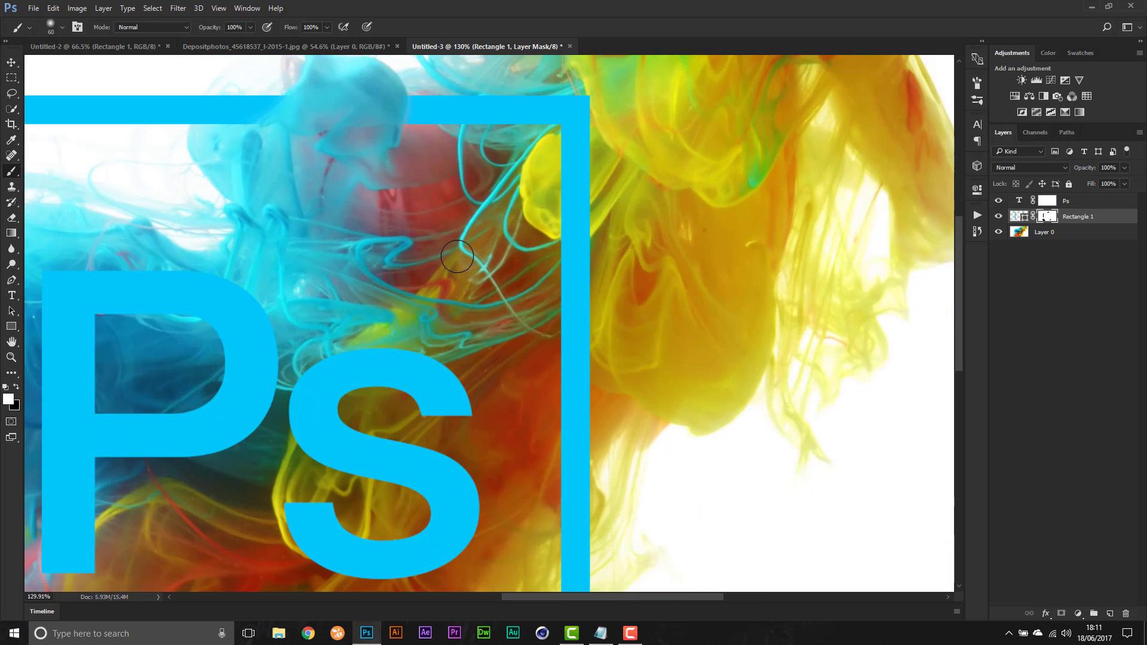
pyautogui.scroll(5, 633, 123)
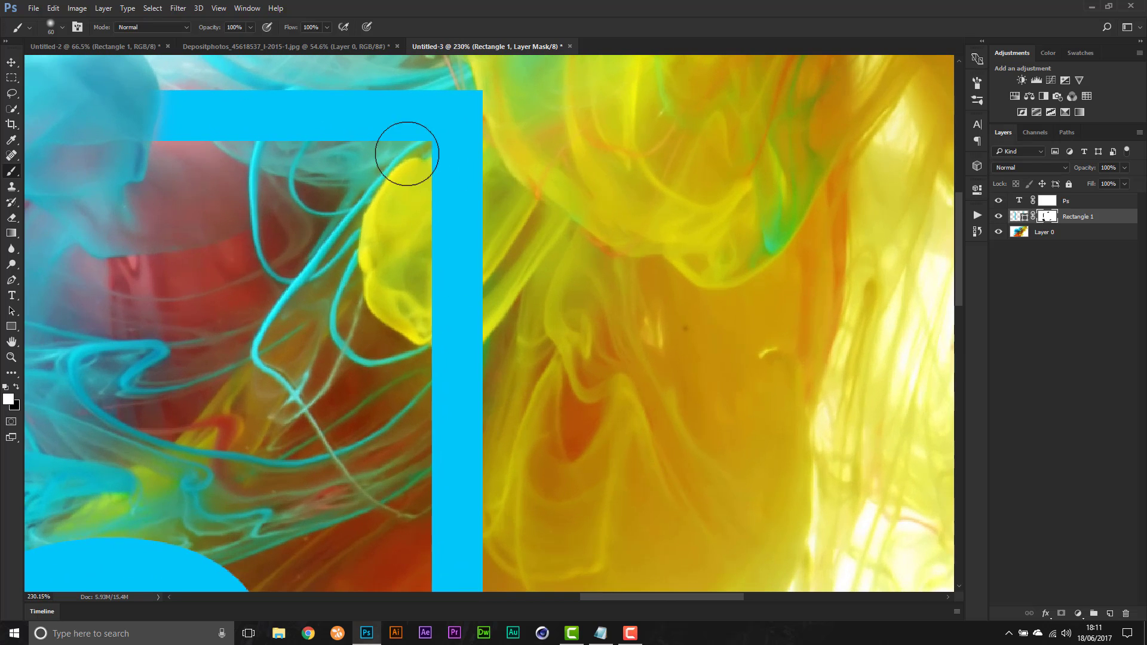
pyautogui.press('x')
pyautogui.moveTo(455, 192)
pyautogui.mouseDown()
pyautogui.moveTo(441, 185)
pyautogui.moveTo(471, 190)
pyautogui.moveTo(464, 285)
pyautogui.moveTo(425, 302)
pyautogui.moveTo(448, 279)
pyautogui.moveTo(469, 358)
pyautogui.mouseUp()
pyautogui.press('x')
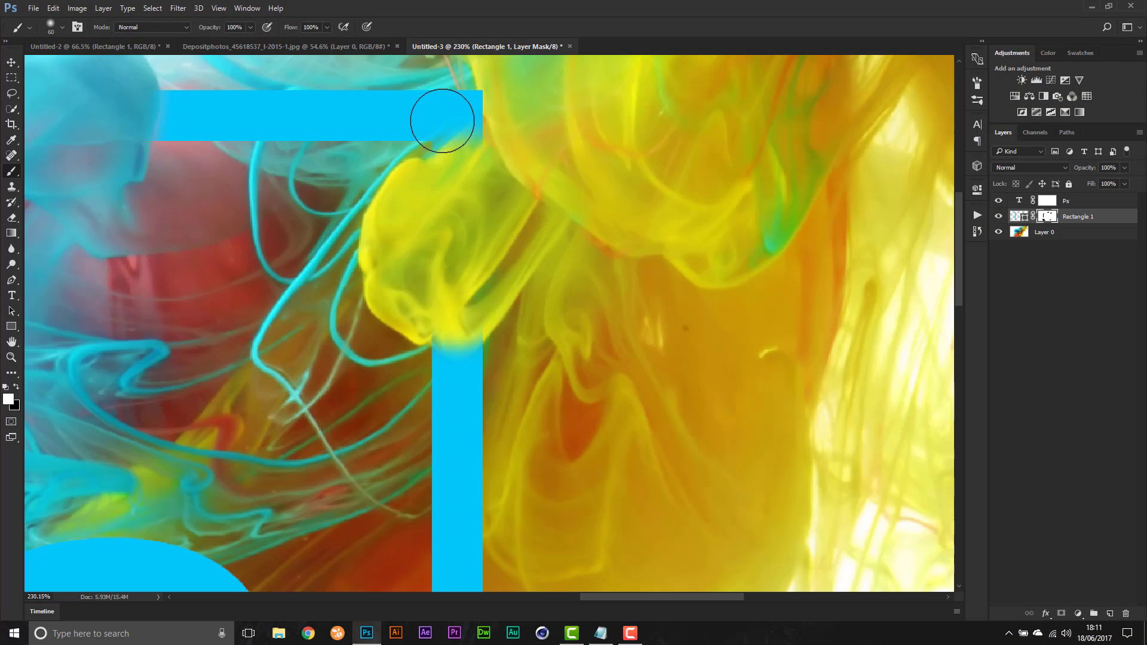
pyautogui.scroll(-4, 624, 206)
pyautogui.scroll(-2, 611, 219)
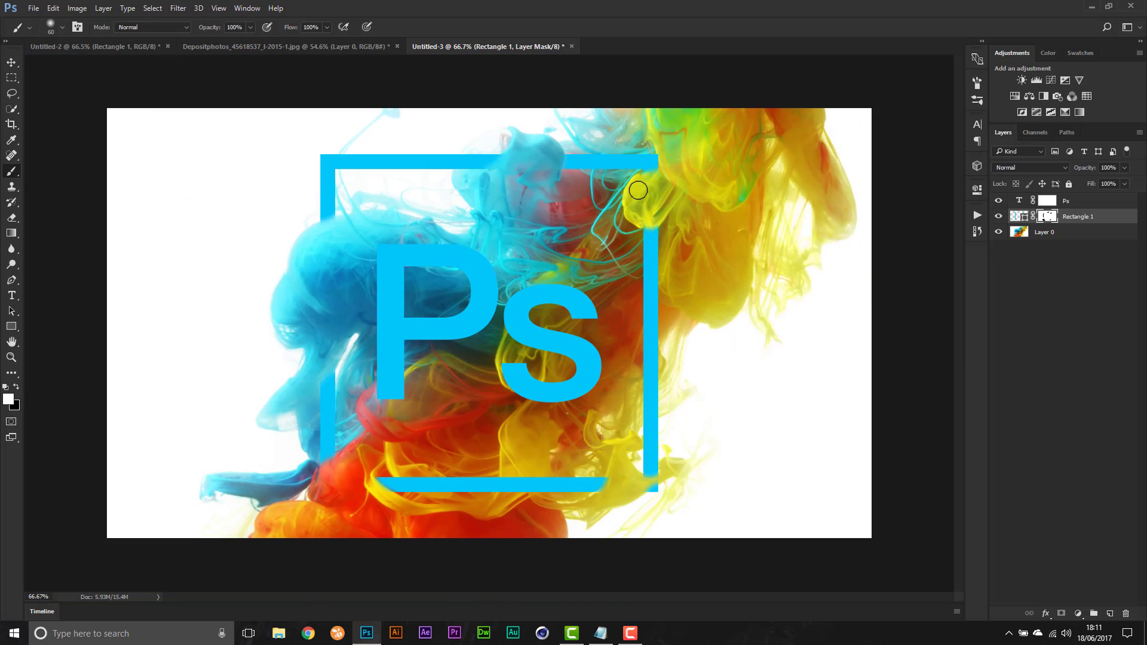
# - Try masking out a short section of the right bar beside the s with black, and paint it back in with white
pyautogui.scroll(1, 664, 198)
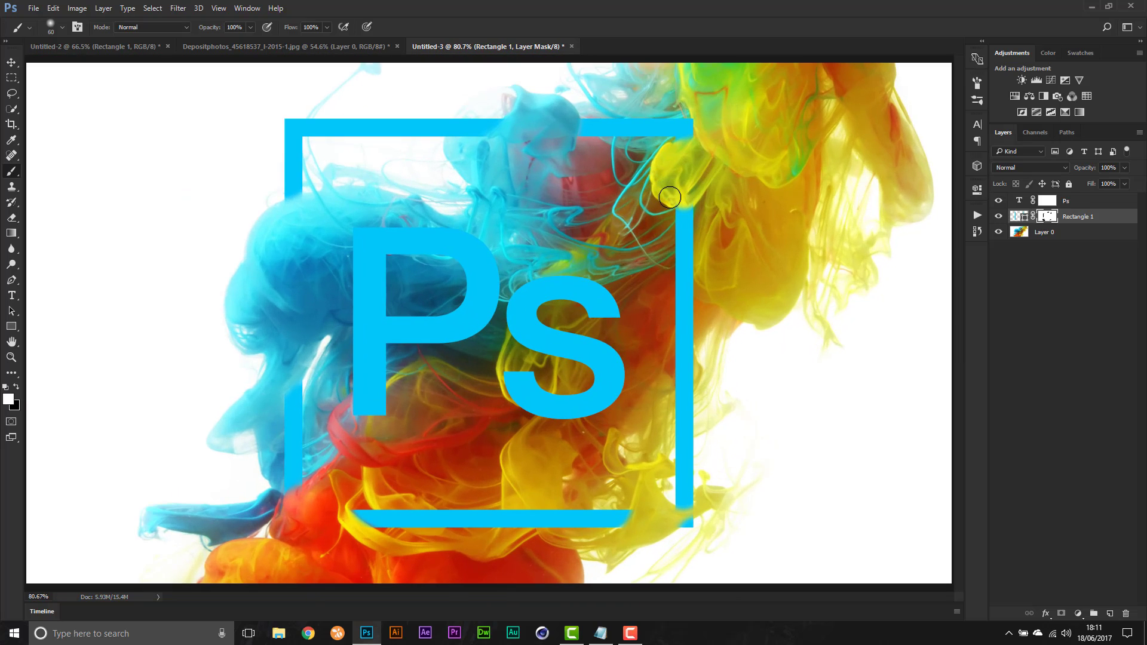
pyautogui.scroll(4, 723, 428)
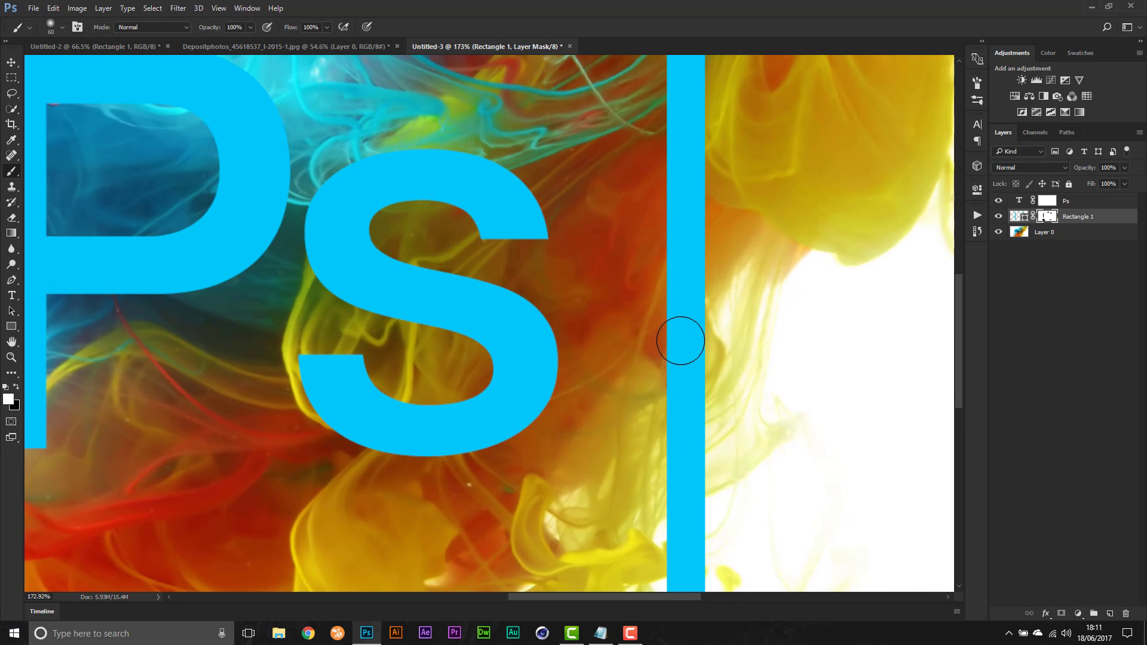
pyautogui.press('x')
pyautogui.moveTo(682, 343)
pyautogui.mouseDown()
pyautogui.moveTo(668, 323)
pyautogui.moveTo(696, 358)
pyautogui.moveTo(668, 368)
pyautogui.moveTo(671, 381)
pyautogui.moveTo(686, 377)
pyautogui.moveTo(659, 388)
pyautogui.mouseUp()
pyautogui.press('x')
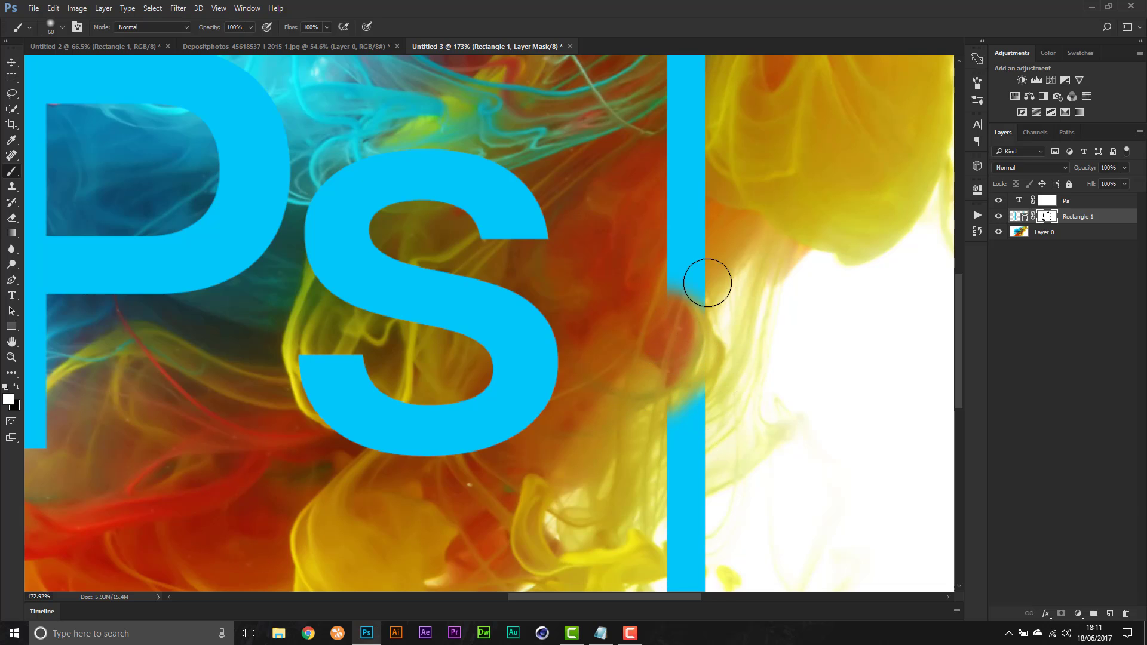
pyautogui.moveTo(690, 278)
pyautogui.mouseDown()
pyautogui.moveTo(705, 351)
pyautogui.moveTo(680, 415)
pyautogui.mouseUp()
pyautogui.scroll(-3, 708, 408)
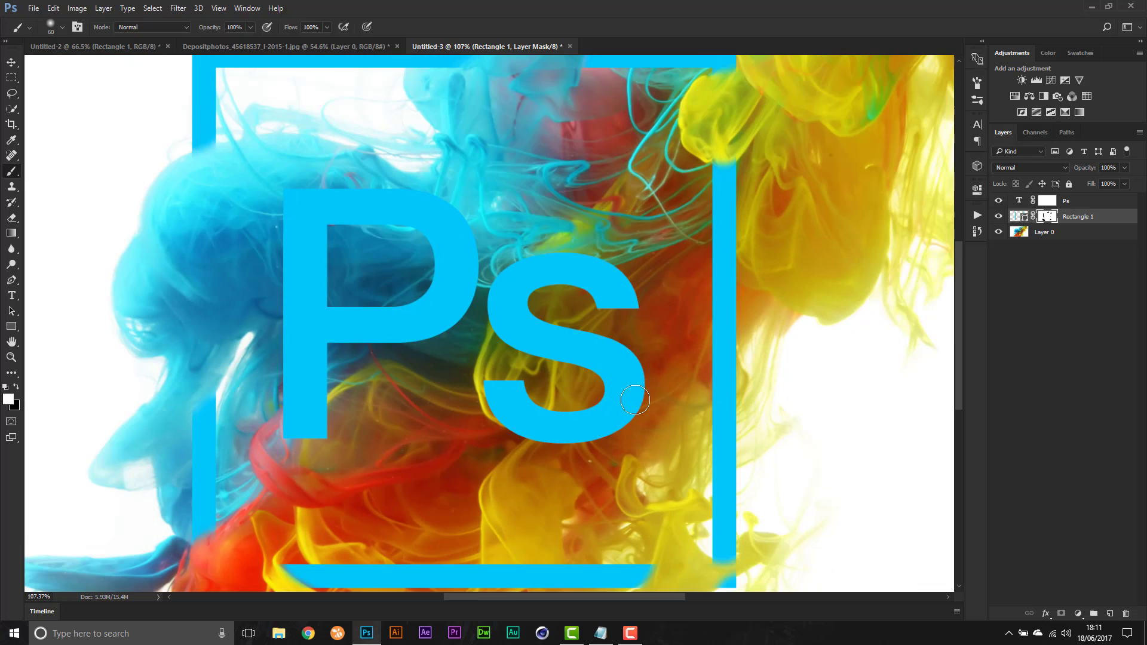
# - Mask the right bar's outer edge where the large yellow ink lobe touches it, refining the overlap with a 30 px white brush
pyautogui.scroll(-5, 642, 382)
pyautogui.scroll(12, 687, 281)
pyautogui.press('x')
pyautogui.moveTo(723, 254); pyautogui.dragTo(741, 219)
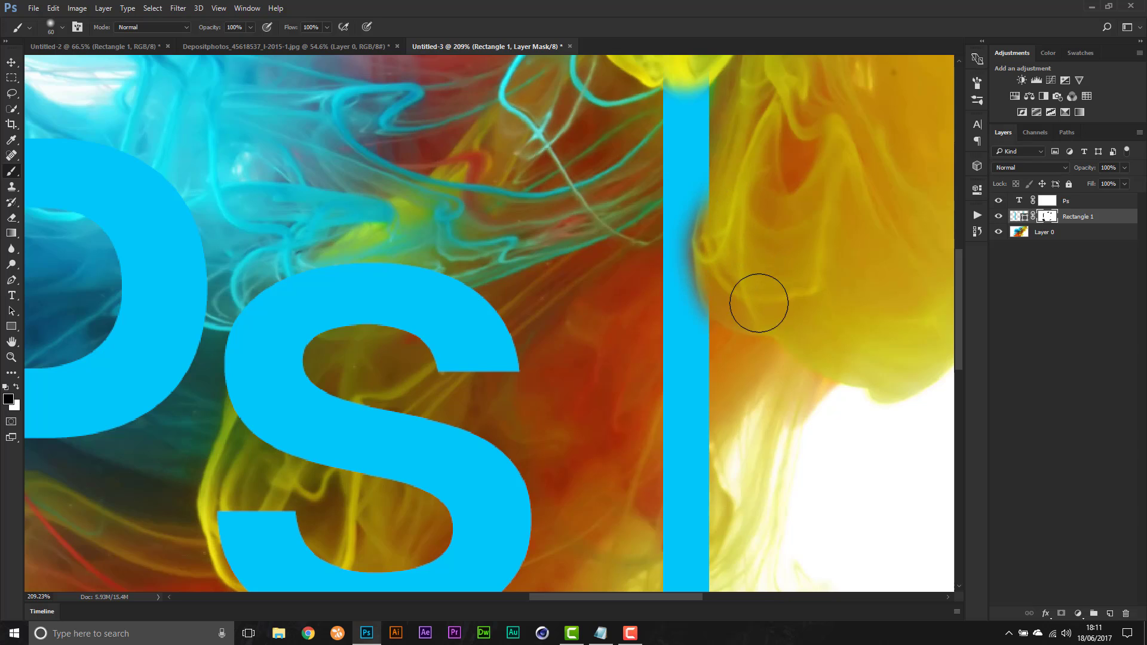
pyautogui.moveTo(736, 228); pyautogui.dragTo(720, 191)
pyautogui.press('x')
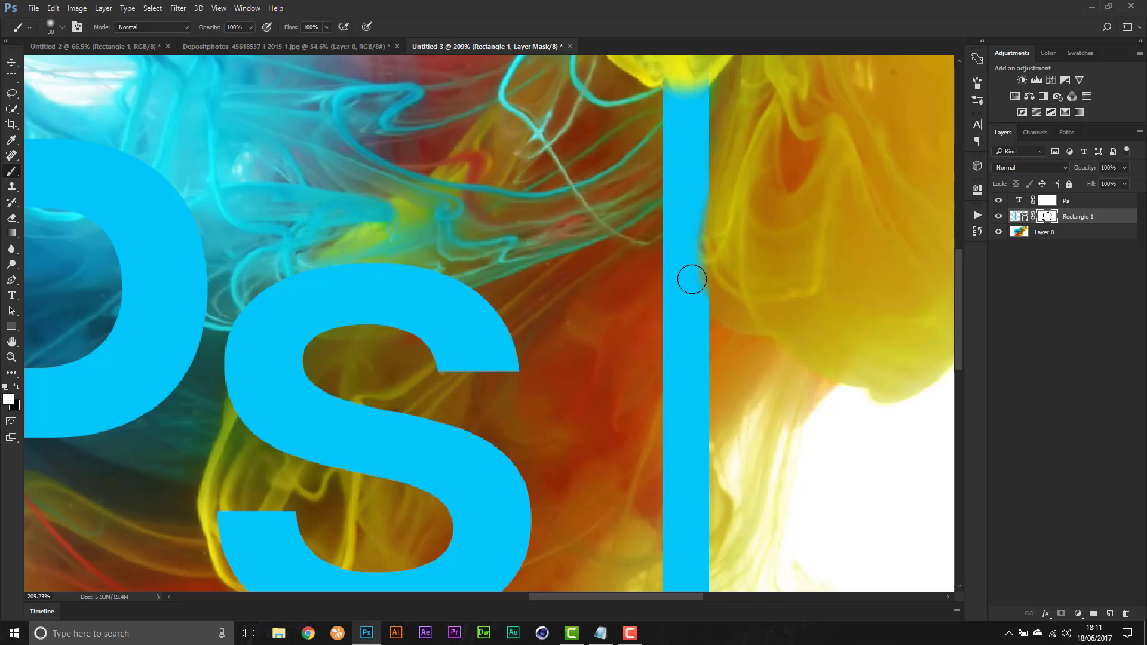
pyautogui.scroll(-11, 481, 252)
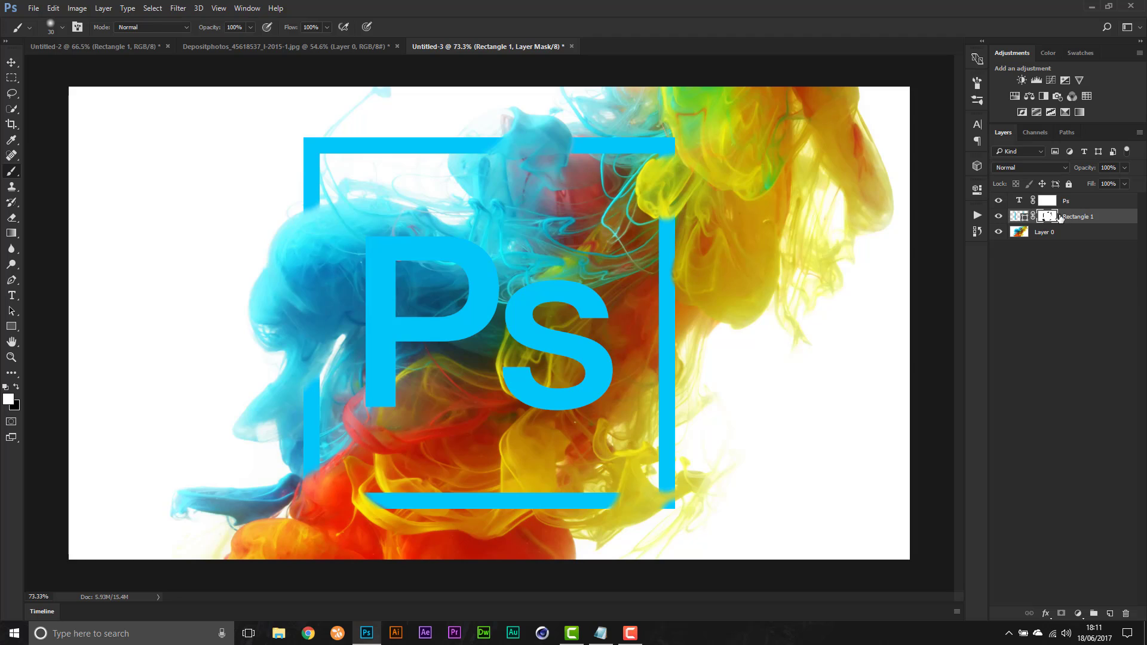
# - Paint black on the Ps layer's mask with a 90 px soft brush to hide the P's upper stem behind the blue ink cloud
pyautogui.click(1048, 203)
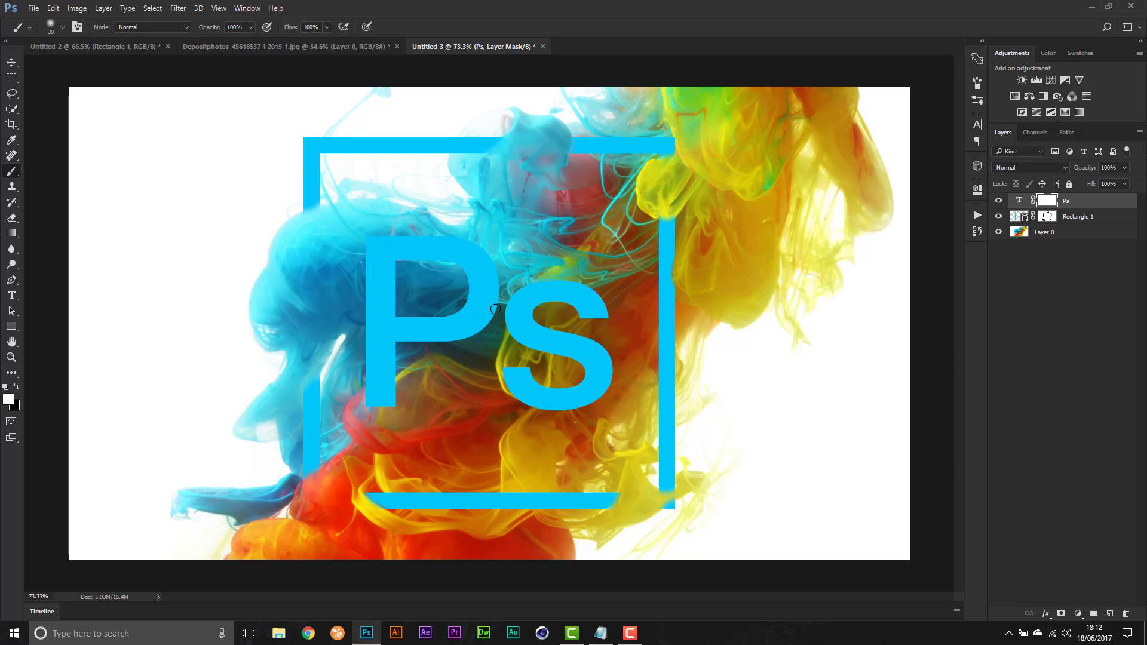
pyautogui.scroll(3, 480, 326)
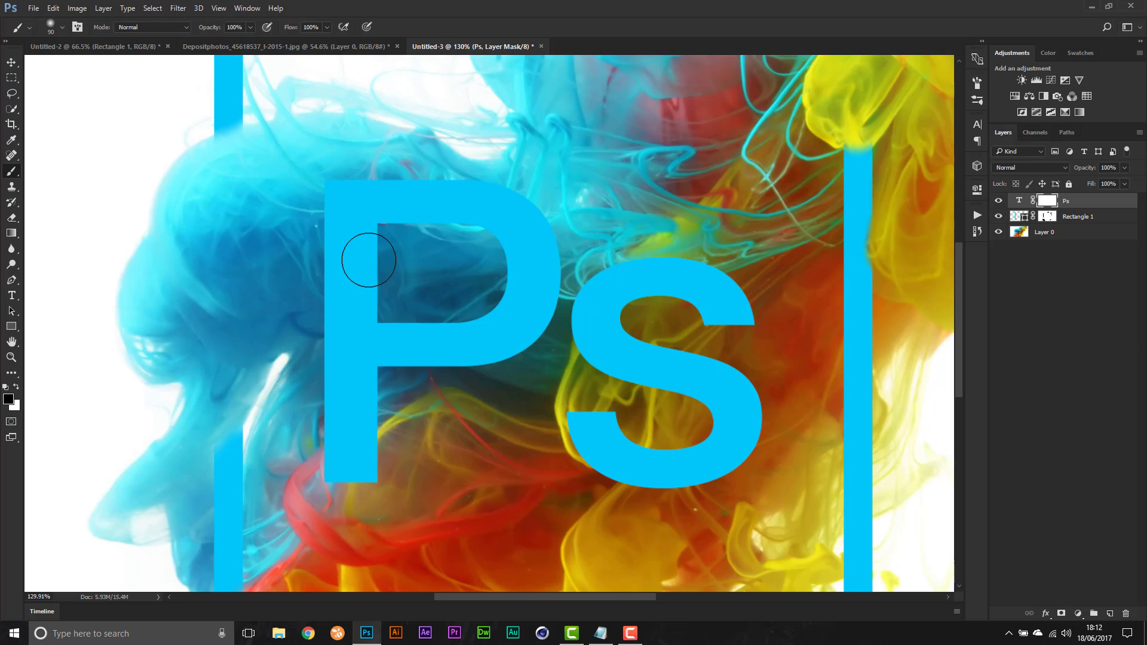
pyautogui.moveTo(368, 260)
pyautogui.mouseDown()
pyautogui.moveTo(347, 266)
pyautogui.moveTo(338, 251)
pyautogui.moveTo(362, 286)
pyautogui.moveTo(335, 280)
pyautogui.moveTo(304, 297)
pyautogui.mouseUp()
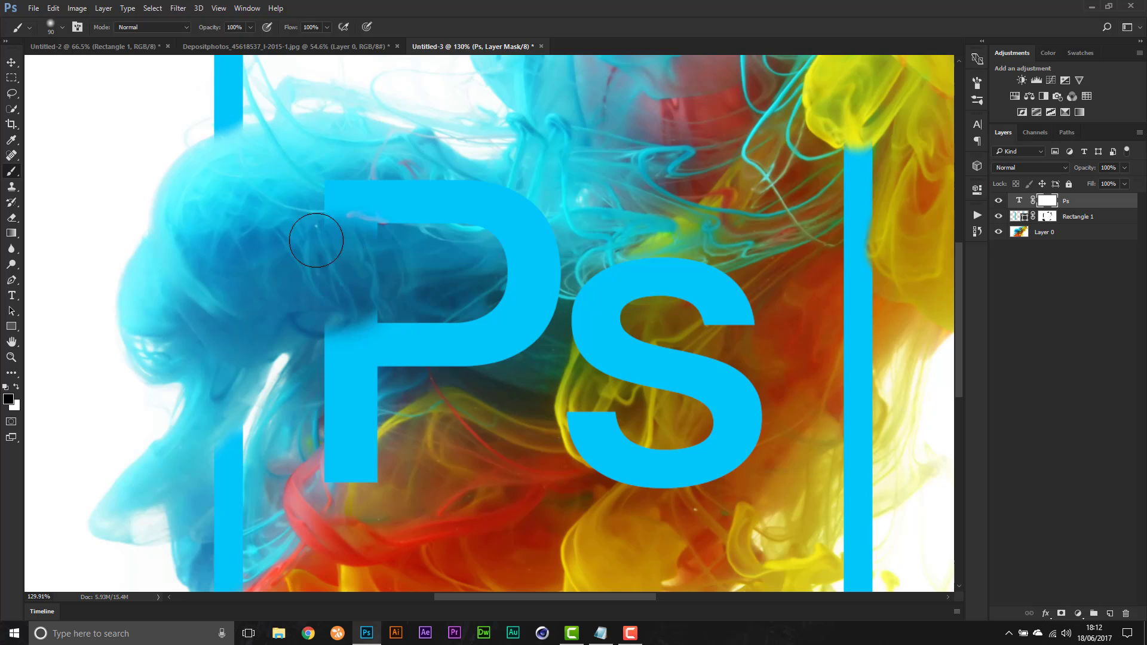
pyautogui.press('x')
pyautogui.press('x')
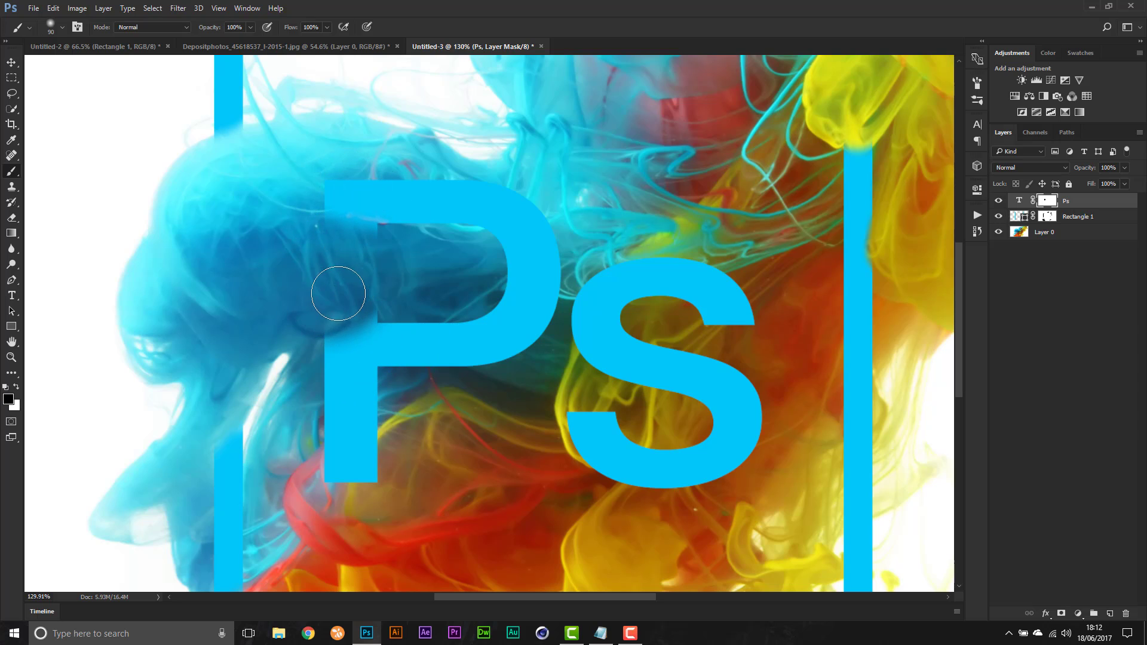
pyautogui.press('x')
pyautogui.scroll(-3, 522, 328)
pyautogui.scroll(-3, 526, 340)
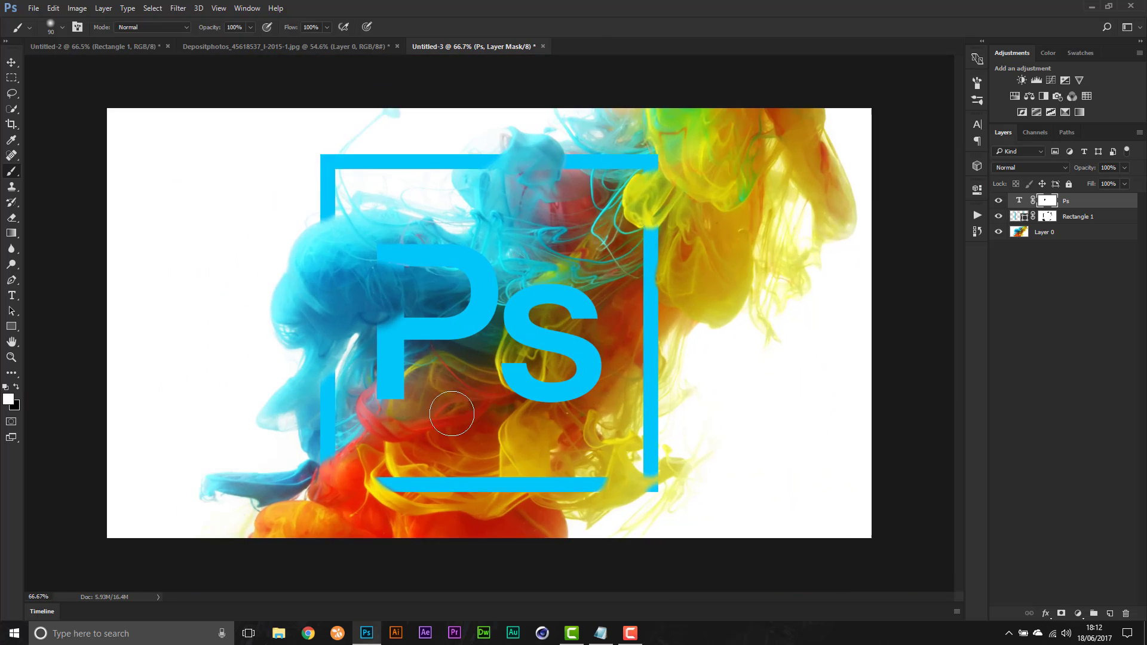
# - Paint black on the Ps mask over the foot of the P's stem so the red and yellow ink covers it
pyautogui.scroll(5, 454, 370)
pyautogui.press('x')
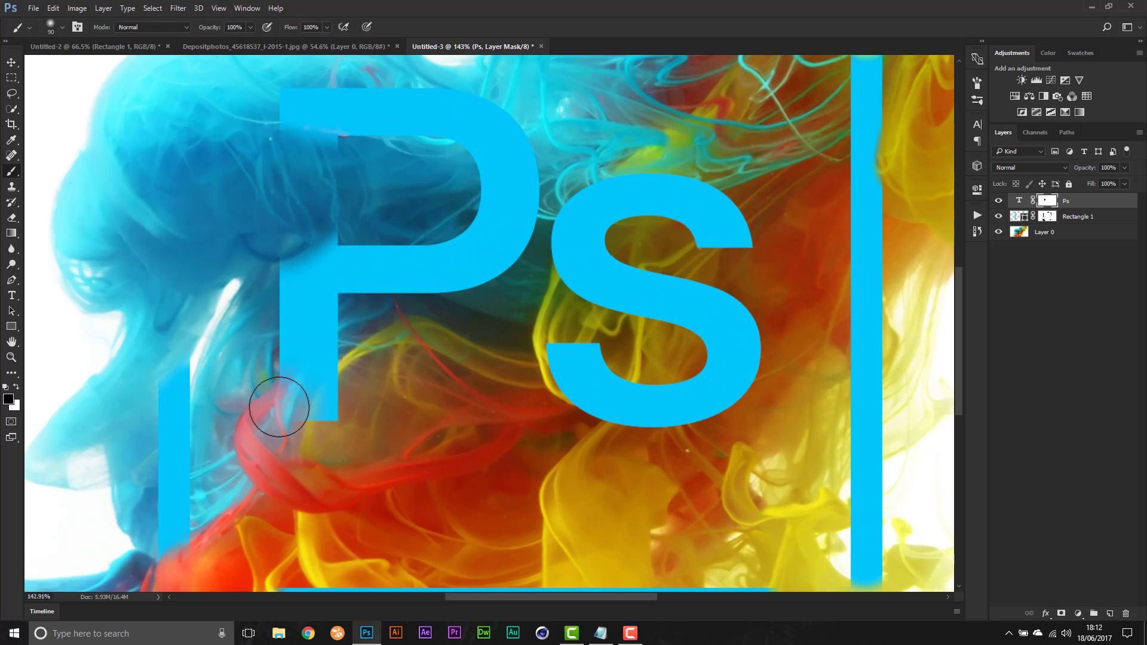
pyautogui.moveTo(281, 402)
pyautogui.mouseDown()
pyautogui.moveTo(308, 399)
pyautogui.moveTo(300, 422)
pyautogui.moveTo(352, 374)
pyautogui.moveTo(315, 425)
pyautogui.moveTo(338, 423)
pyautogui.moveTo(383, 379)
pyautogui.mouseUp()
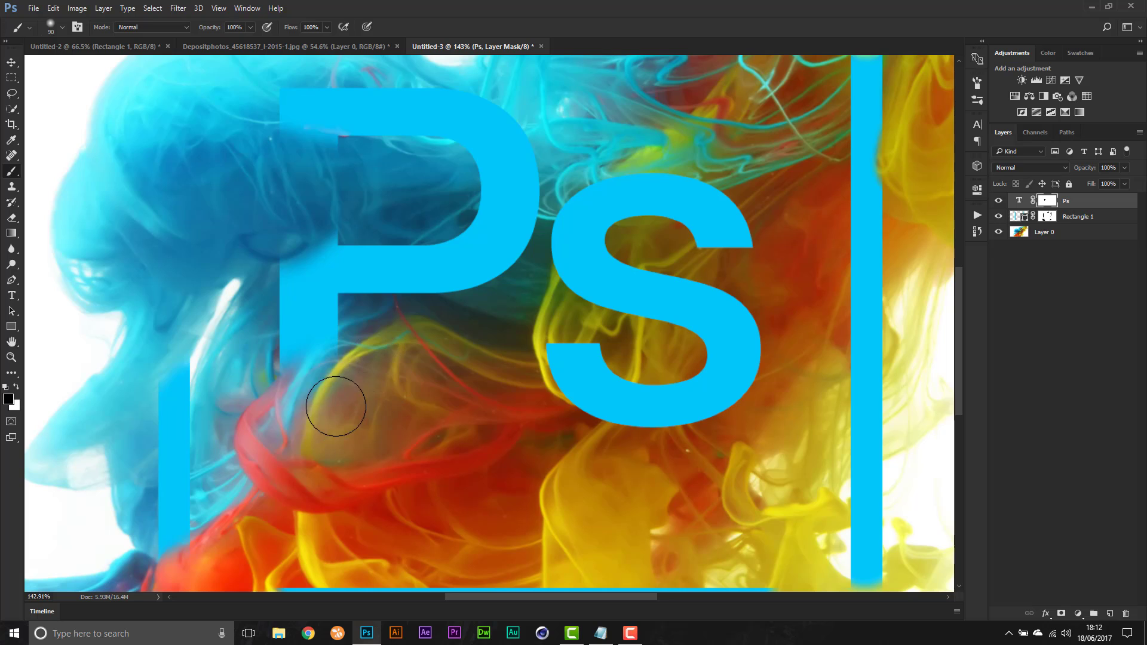
pyautogui.press('x')
pyautogui.scroll(-1, 412, 299)
pyautogui.scroll(-4, 425, 299)
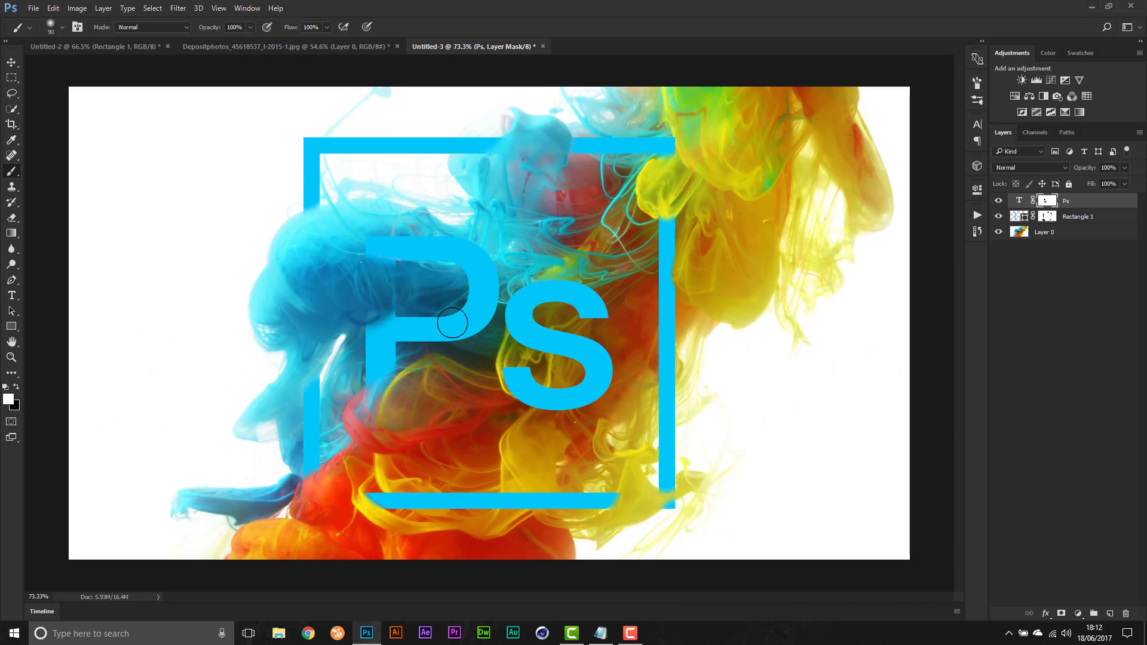
# - Compare the masked letters with the finished blue version in the Untitled-2 document and return to Untitled-3
pyautogui.scroll(3, 445, 324)
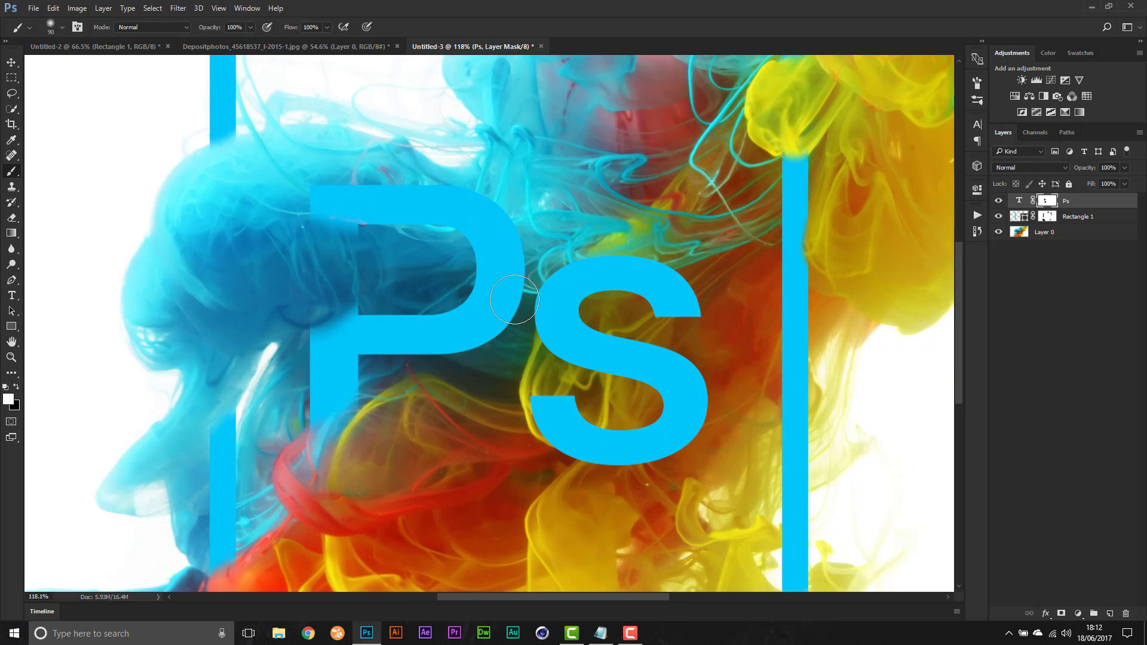
pyautogui.scroll(-3, 187, 572)
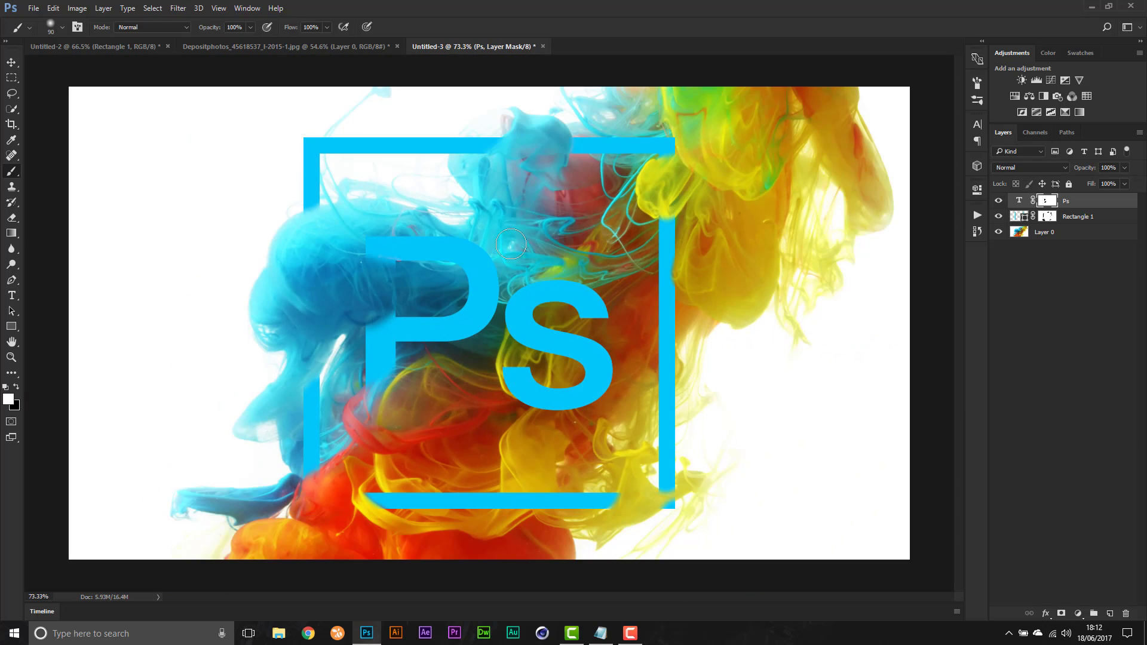
pyautogui.click(78, 47)
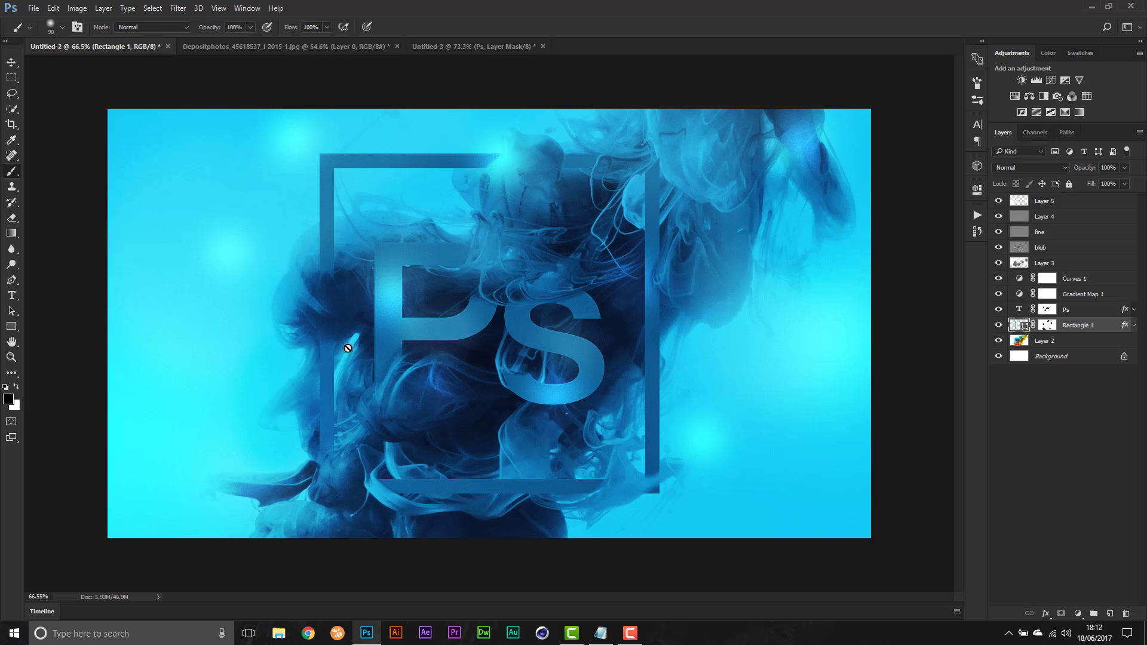
pyautogui.click(406, 48)
# - Paint black on the Ps mask over the s's lower-left end so the yellow ink strands show in front of it
pyautogui.press('x')
pyautogui.scroll(3, 407, 377)
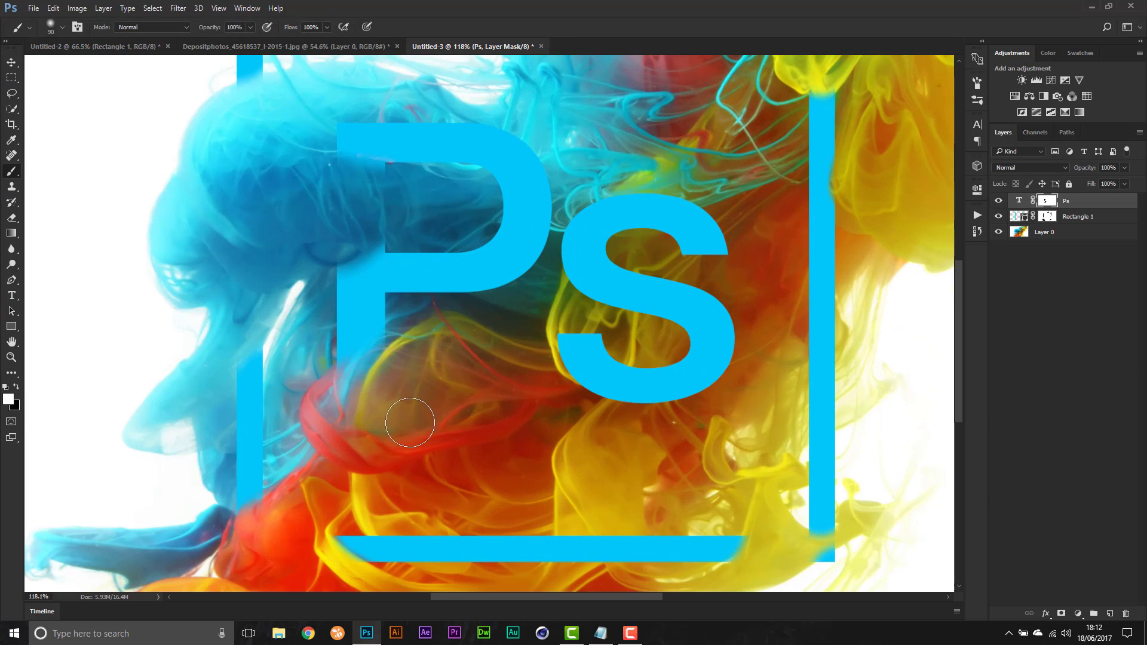
pyautogui.scroll(2, 274, 397)
pyautogui.scroll(-3, 64, 341)
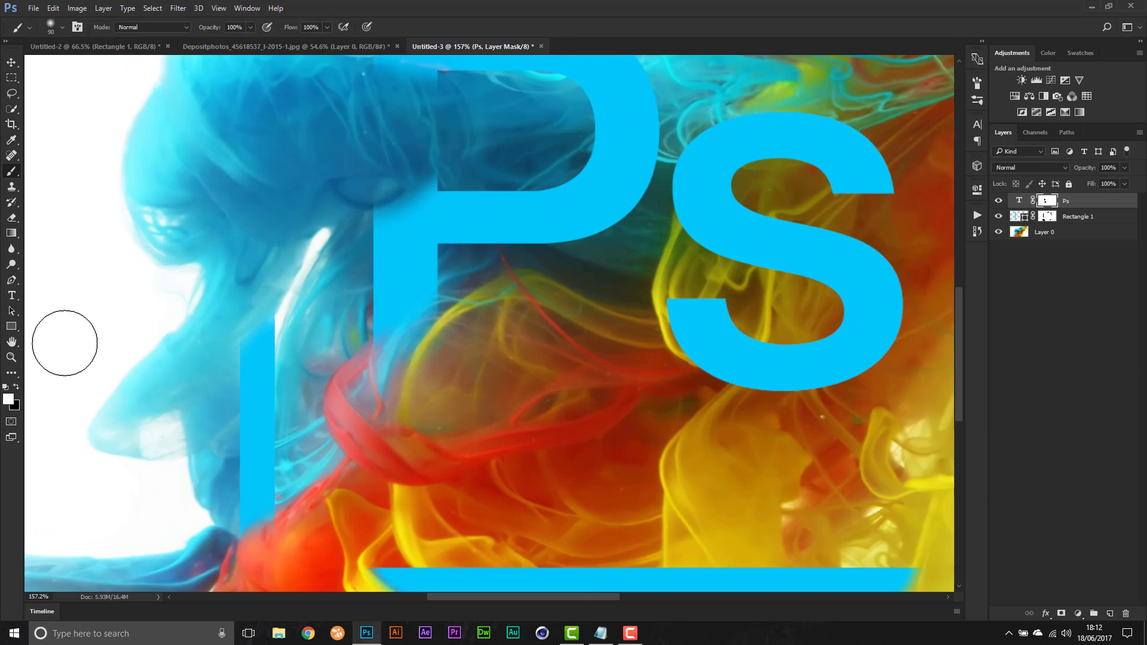
pyautogui.scroll(2, 365, 264)
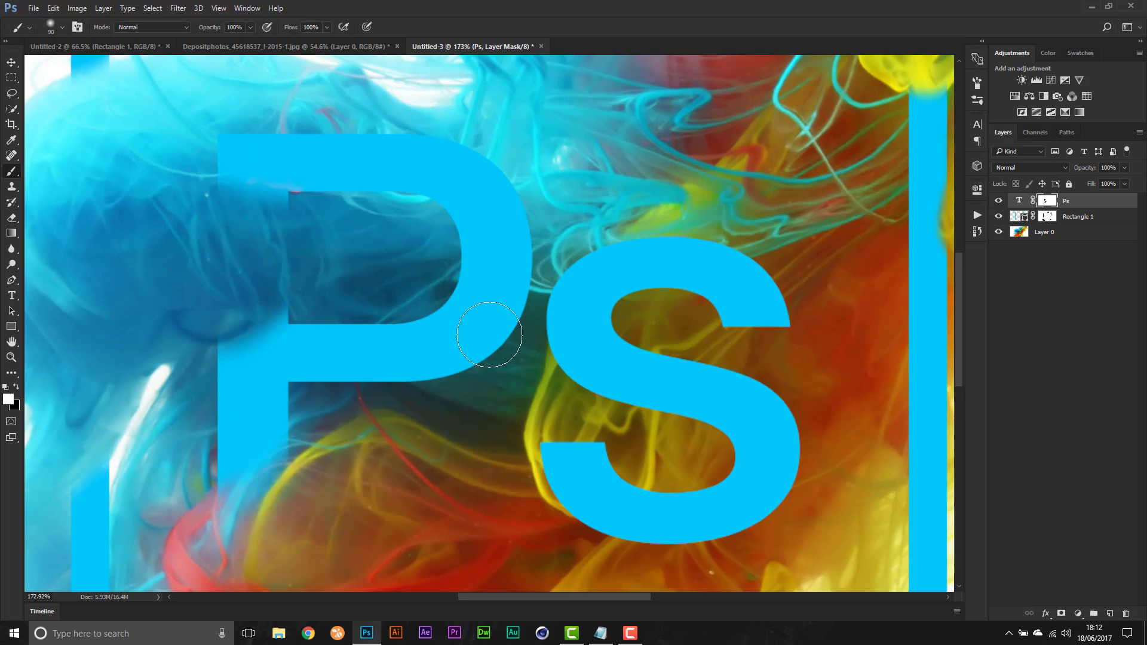
pyautogui.scroll(1, 652, 330)
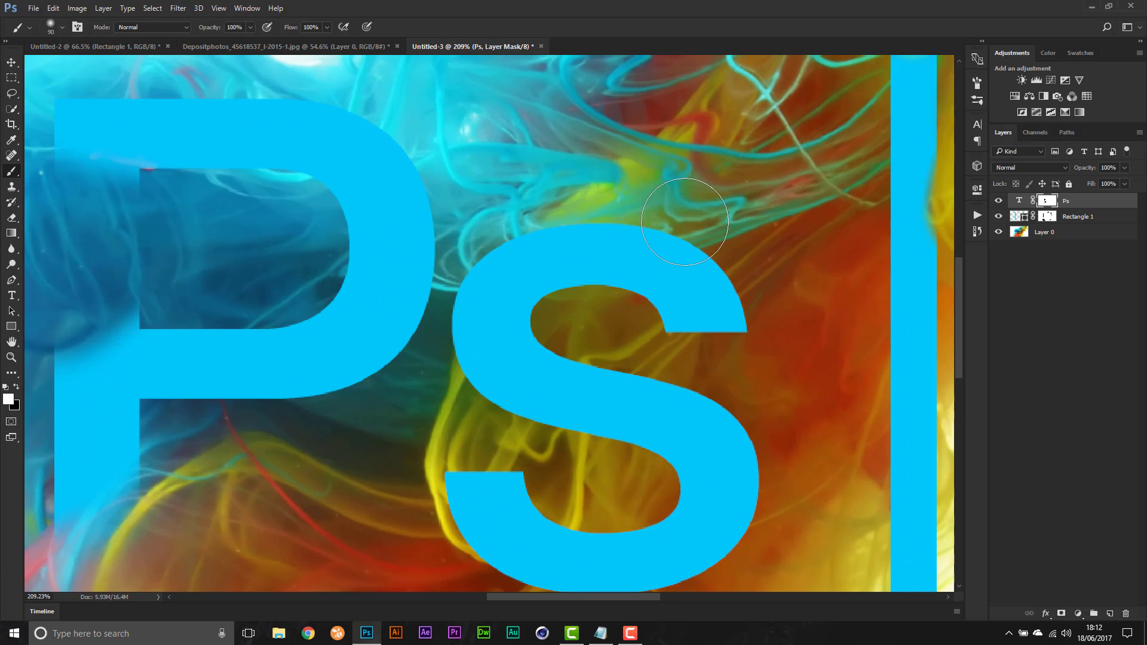
pyautogui.press('x')
pyautogui.press('x')
pyautogui.press('x')
pyautogui.moveTo(499, 482)
pyautogui.mouseDown()
pyautogui.moveTo(474, 476)
pyautogui.moveTo(481, 460)
pyautogui.mouseUp()
pyautogui.press('x')
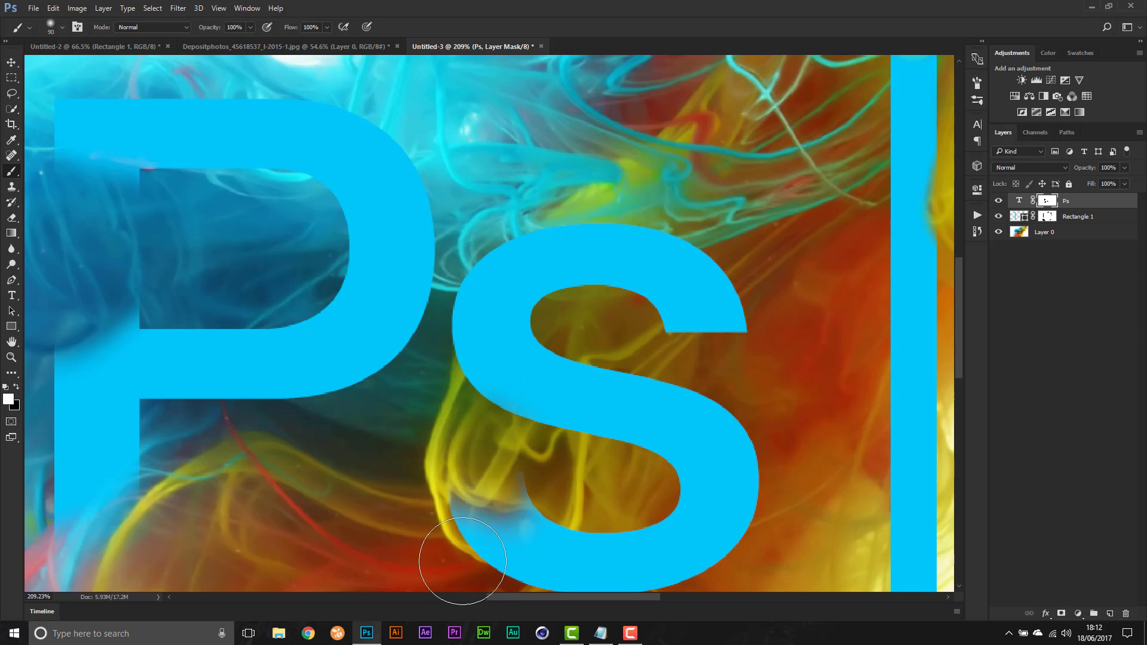
# - Reduce the brush to 45 px and refine the s's lower-left cut, hiding its tip with black and restoring the curve below with white
pyautogui.press('[')
pyautogui.press('[')
pyautogui.press('[')
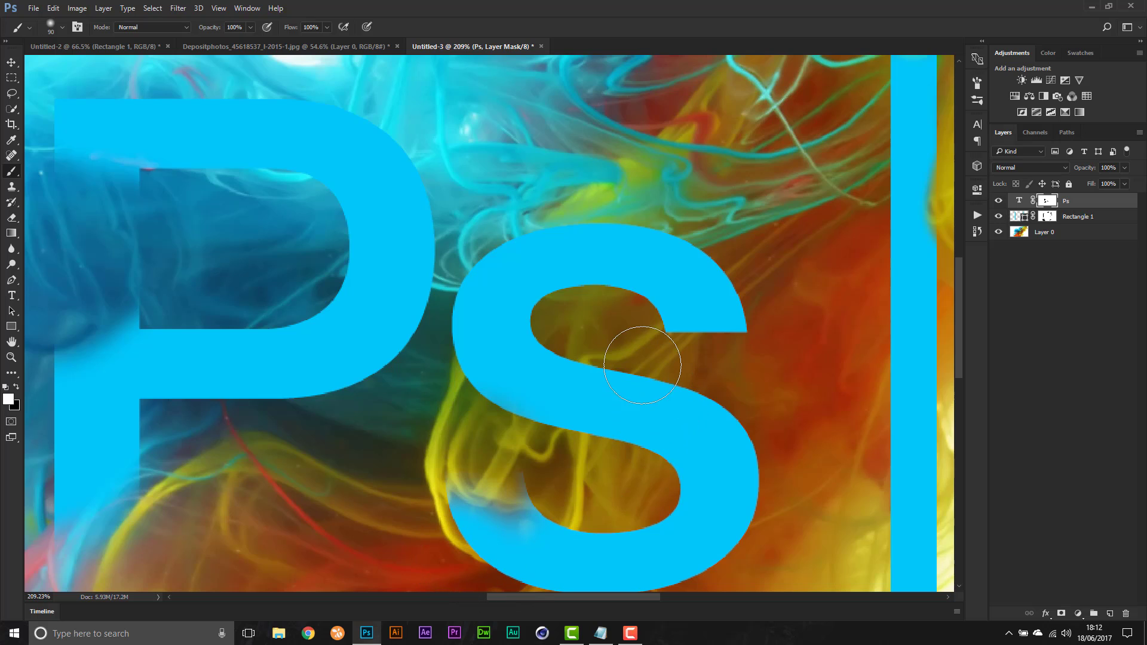
pyautogui.press('[')
pyautogui.press('x')
pyautogui.moveTo(476, 477)
pyautogui.mouseDown()
pyautogui.moveTo(469, 468)
pyautogui.moveTo(541, 480)
pyautogui.mouseUp()
pyautogui.press('x')
pyautogui.moveTo(563, 553)
pyautogui.mouseDown()
pyautogui.moveTo(487, 536)
pyautogui.moveTo(496, 536)
pyautogui.mouseUp()
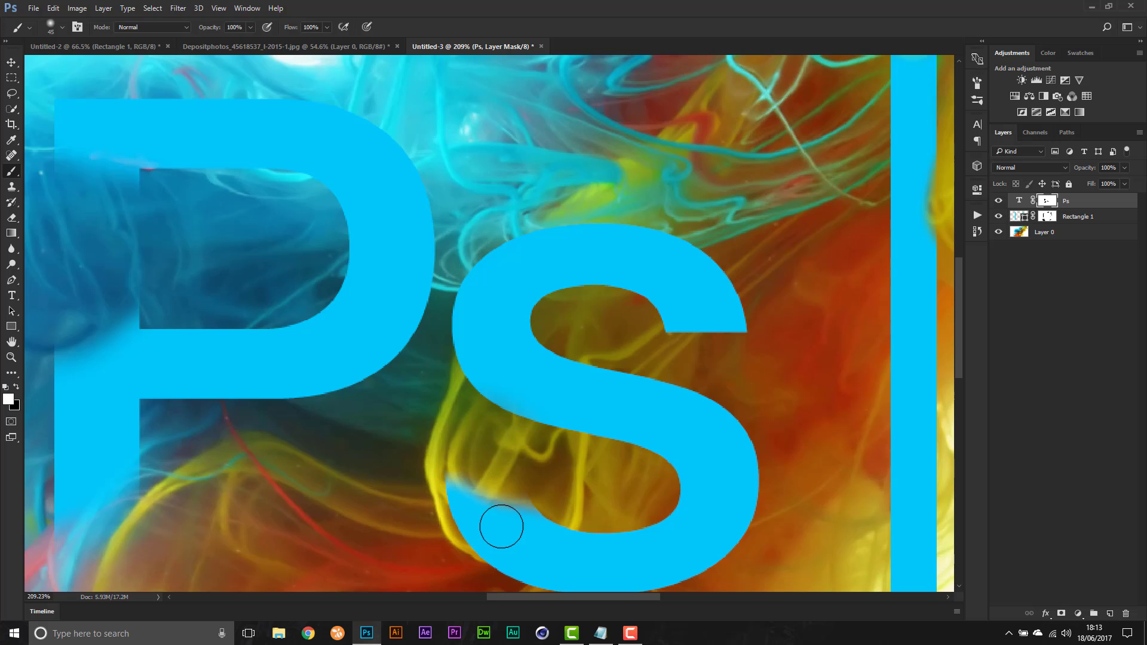
pyautogui.moveTo(502, 527); pyautogui.dragTo(543, 528)
# - Examine the Ps letters and the surrounding ink for further places where strands could cross in front
pyautogui.scroll(-6, 300, 429)
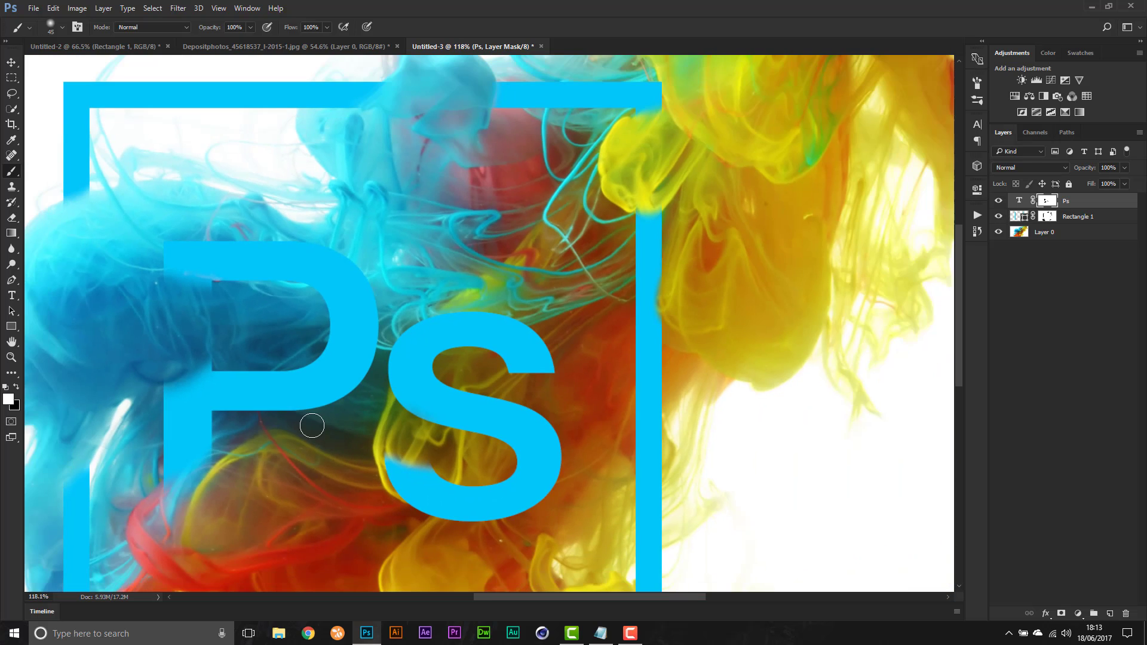
pyautogui.scroll(6, 297, 465)
pyautogui.scroll(-5, 547, 439)
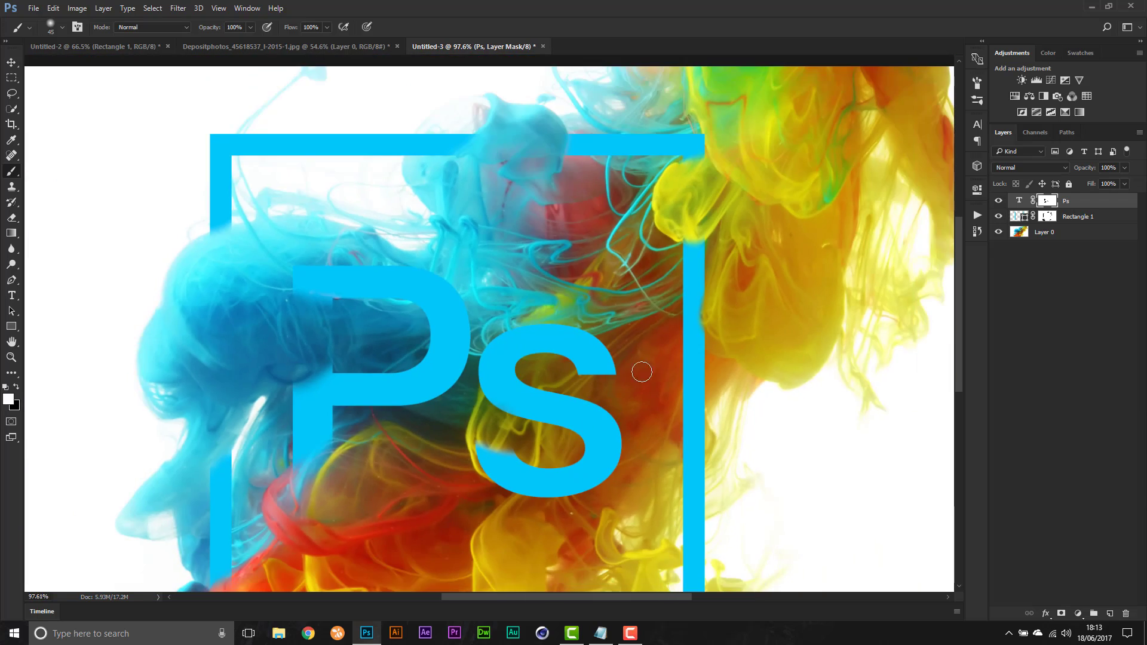
pyautogui.scroll(6, 638, 369)
pyautogui.scroll(-7, 625, 344)
pyautogui.scroll(1, 493, 320)
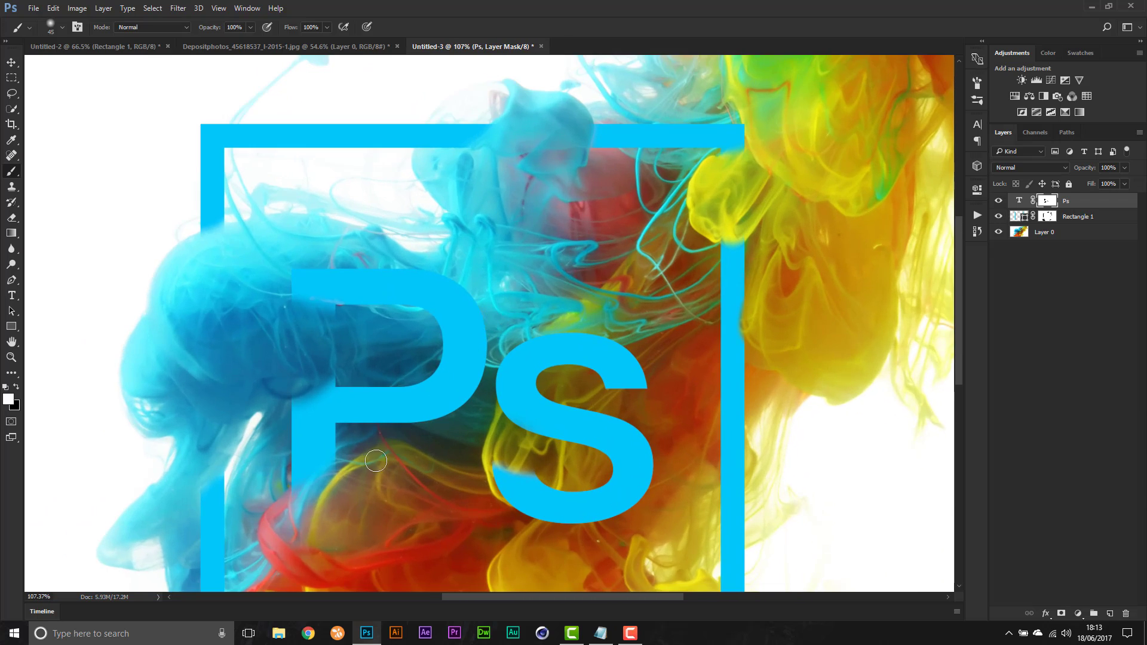
pyautogui.scroll(2, 376, 461)
pyautogui.scroll(-3, 514, 311)
# - Mask a thin yellow ink strand across the s's middle stroke with black, and trim both sides of it with white
pyautogui.scroll(4, 546, 216)
pyautogui.scroll(1, 462, 407)
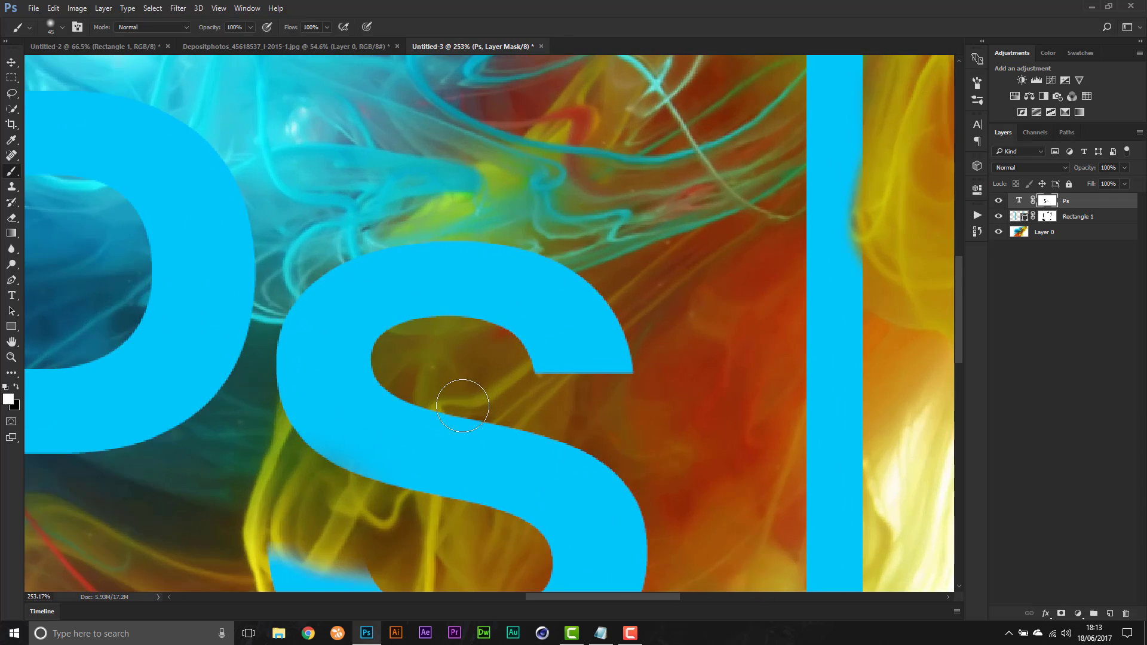
pyautogui.scroll(-2, 466, 376)
pyautogui.scroll(2, 484, 358)
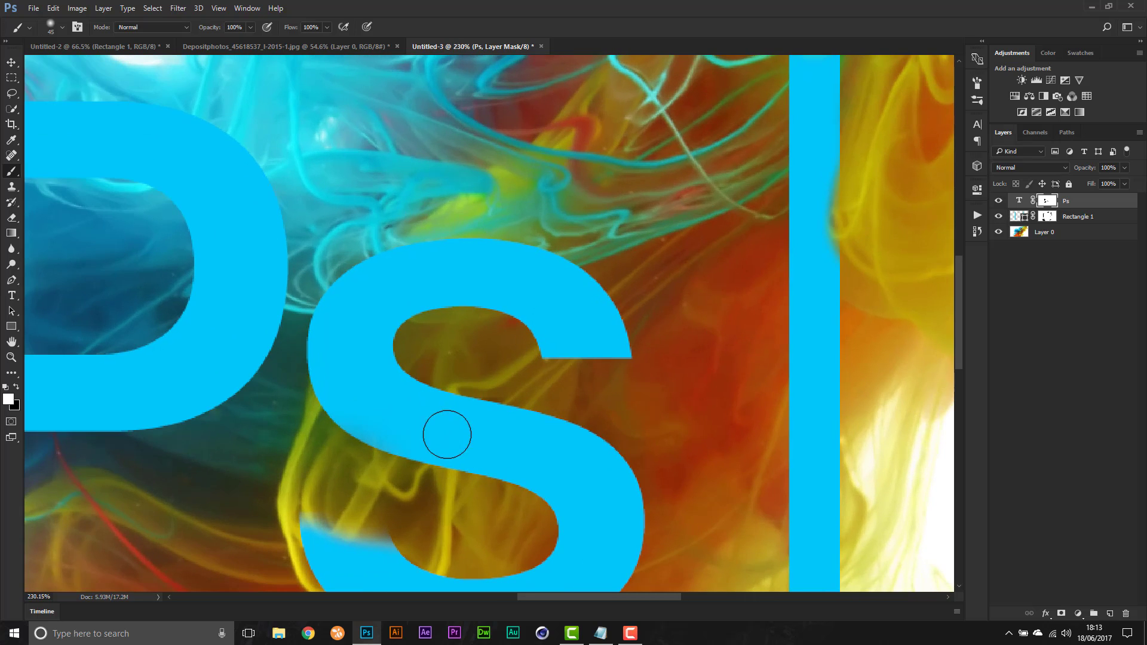
pyautogui.press('x')
pyautogui.moveTo(456, 397); pyautogui.dragTo(437, 460)
pyautogui.press('x')
pyautogui.moveTo(420, 412); pyautogui.dragTo(414, 448)
pyautogui.moveTo(500, 411); pyautogui.dragTo(487, 456)
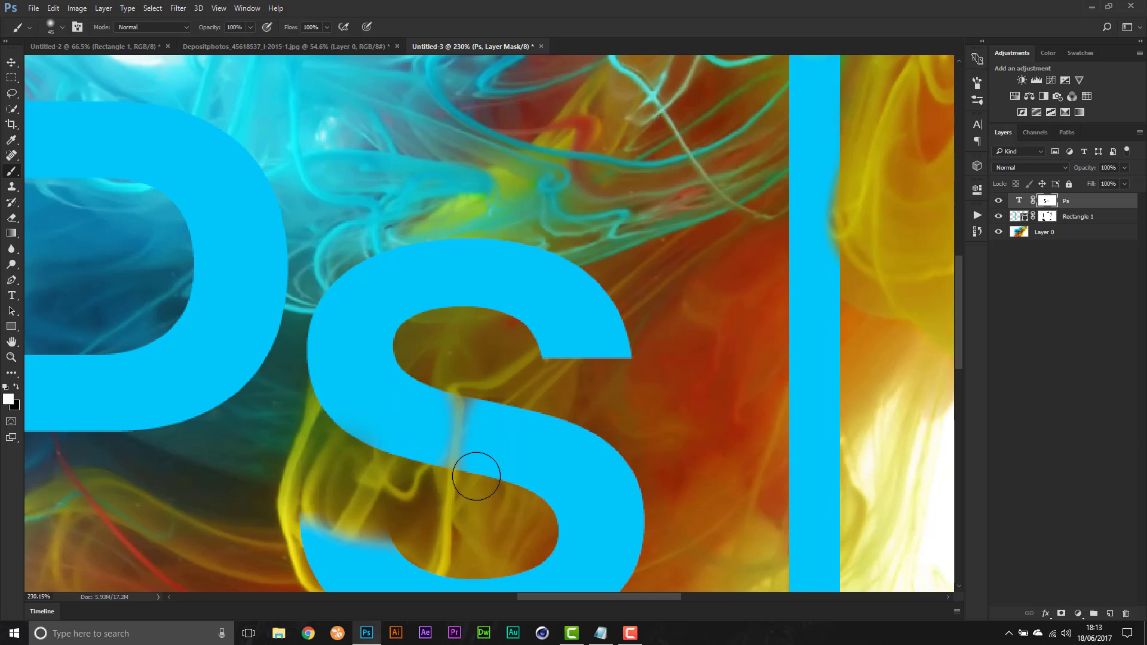
# - Reduce the brush to 9 px and refine the Ps mask so the yellow strand crosses the s's middle stroke with cleaner edges
pyautogui.scroll(5, 493, 413)
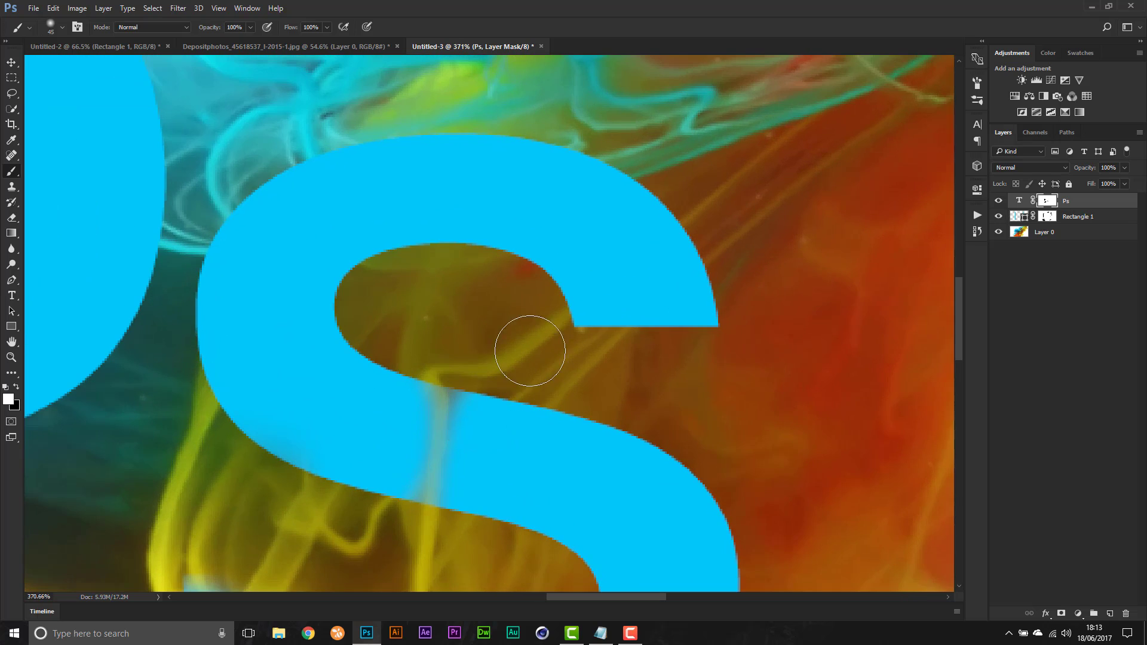
pyautogui.press('[')
pyautogui.press('[')
pyautogui.press('[')
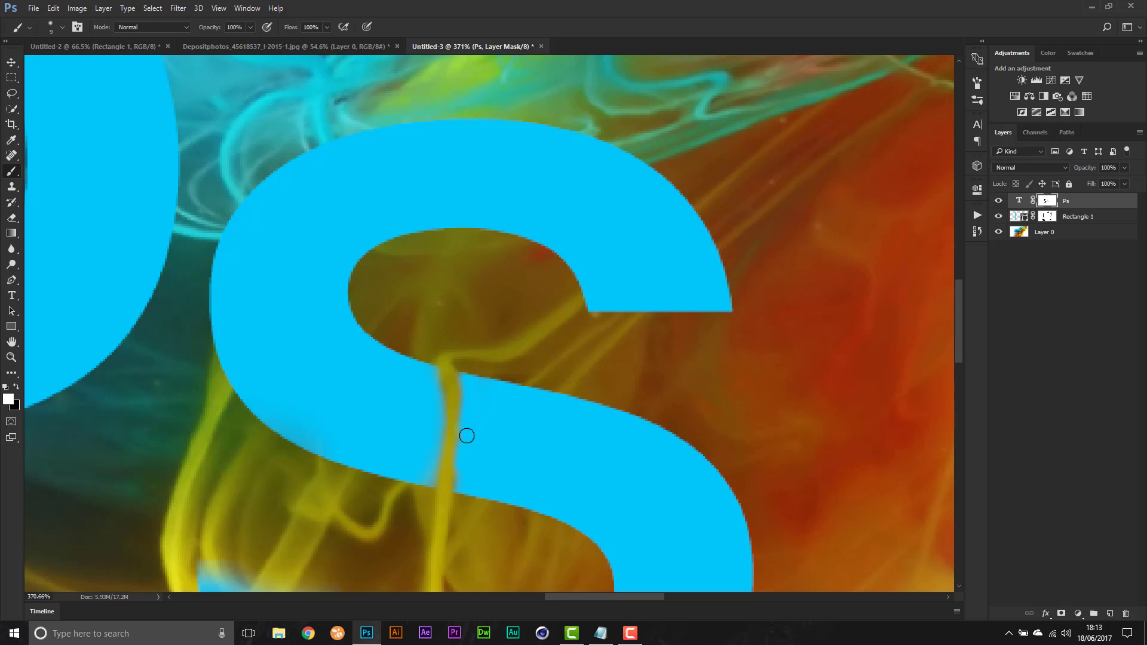
pyautogui.scroll(-3, 595, 411)
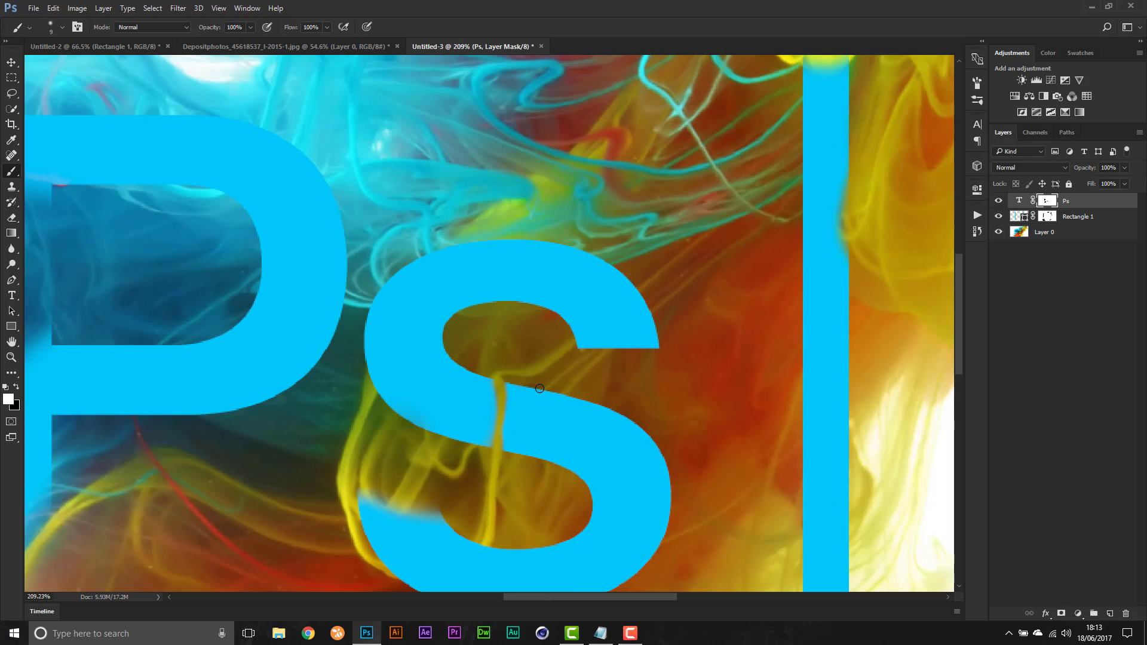
pyautogui.scroll(-2, 529, 440)
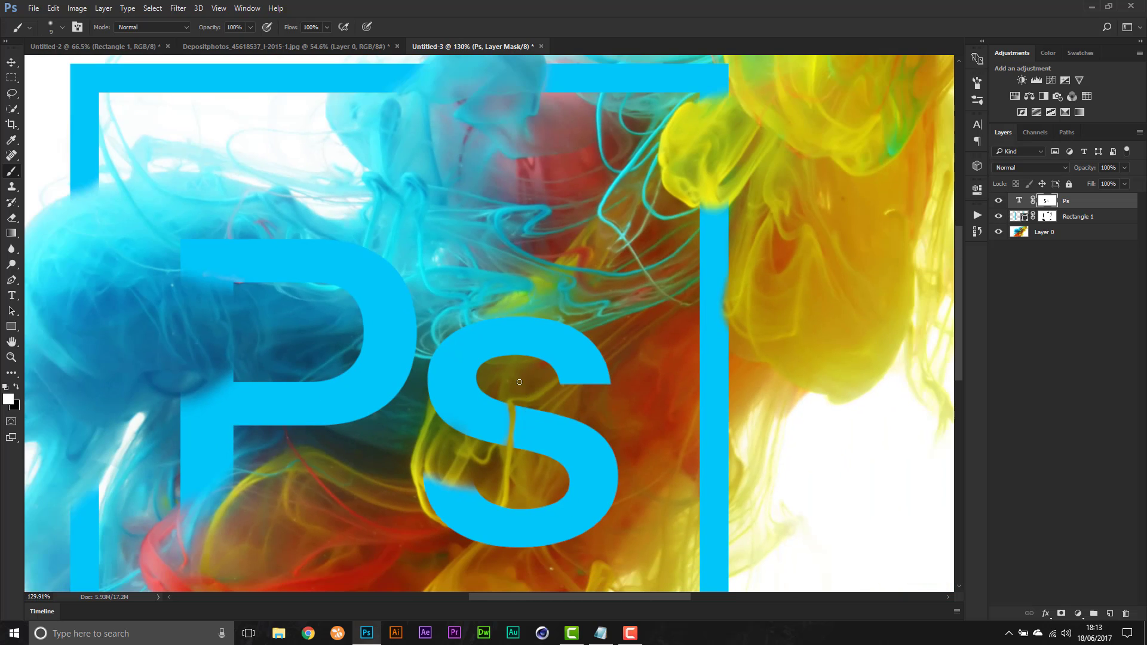
pyautogui.scroll(-2, 520, 382)
pyautogui.scroll(2, 574, 340)
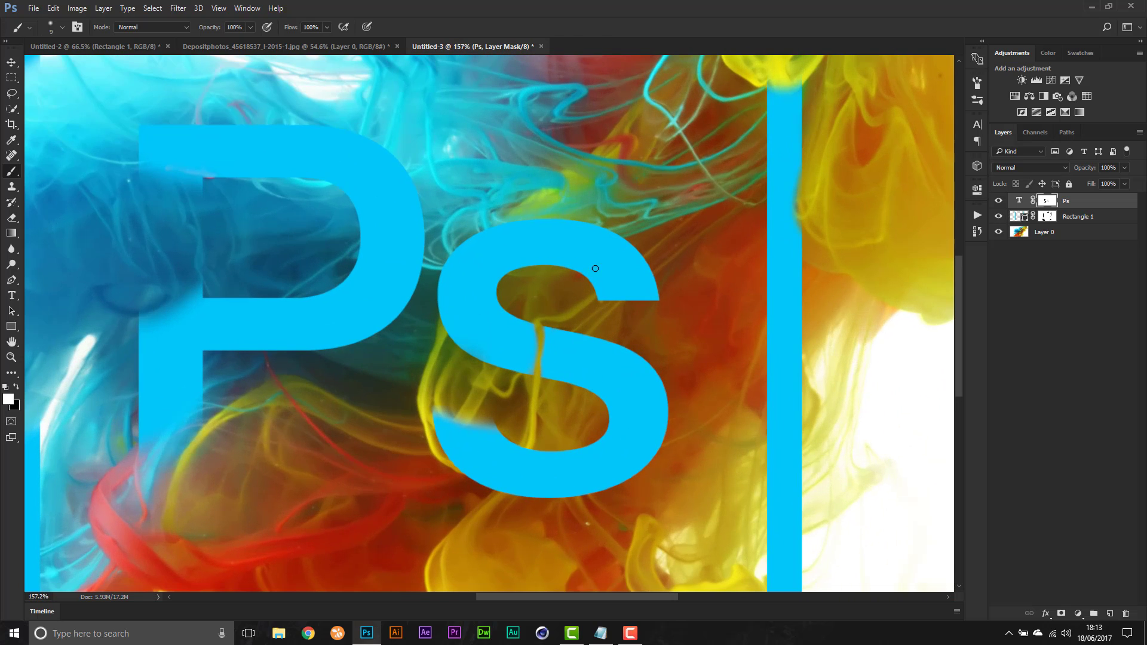
# - Try hiding the s's upper-right end on the Ps mask with a 40 px black brush, and undo the stroke
pyautogui.scroll(2, 843, 232)
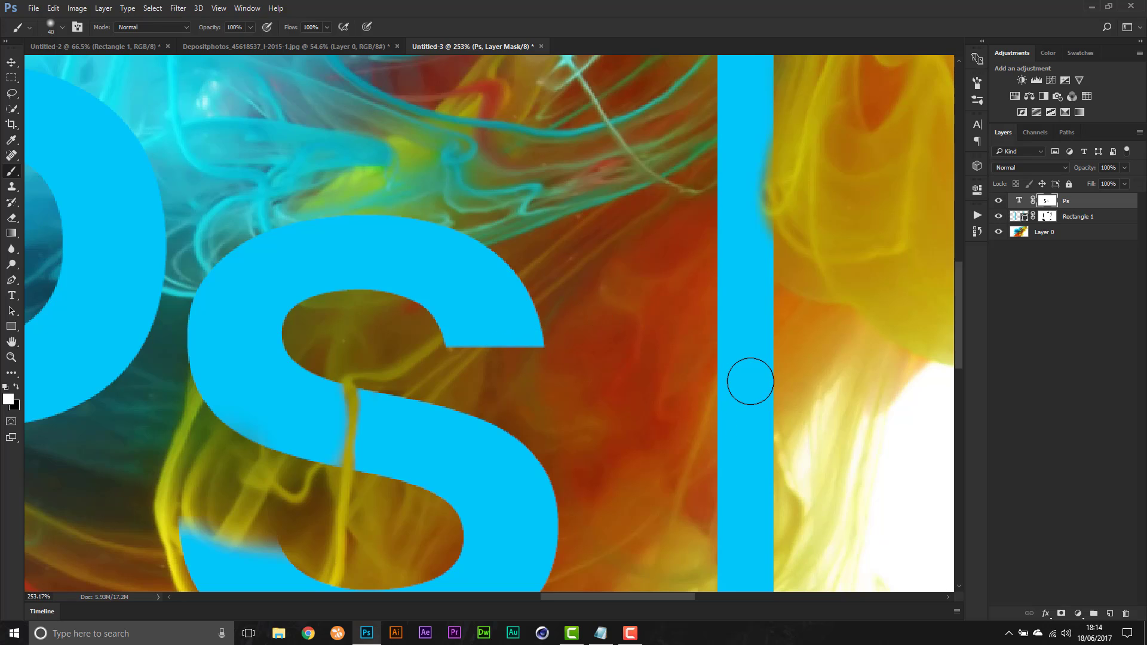
pyautogui.press('x')
pyautogui.moveTo(546, 328)
pyautogui.mouseDown()
pyautogui.moveTo(492, 356)
pyautogui.moveTo(544, 322)
pyautogui.moveTo(484, 338)
pyautogui.moveTo(492, 317)
pyautogui.moveTo(553, 297)
pyautogui.moveTo(445, 337)
pyautogui.moveTo(543, 279)
pyautogui.mouseUp()
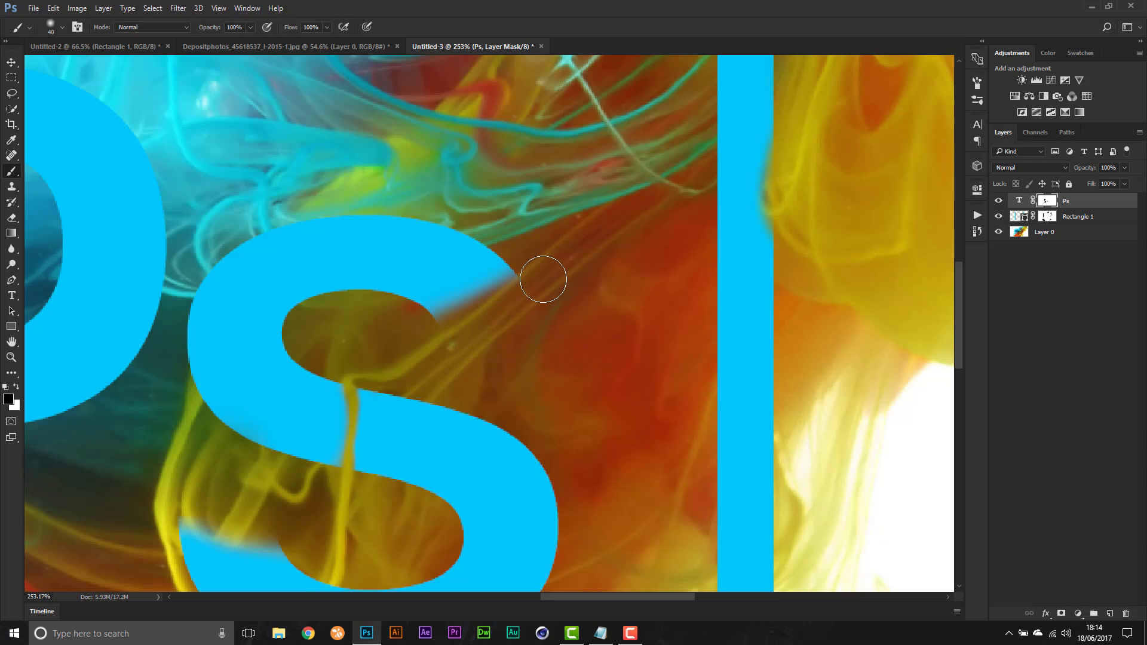
pyautogui.hotkey('ctrl', 'z')
# - Review the whole composition and compare it with the finished version in the Untitled-2 document
pyautogui.scroll(-8, 332, 208)
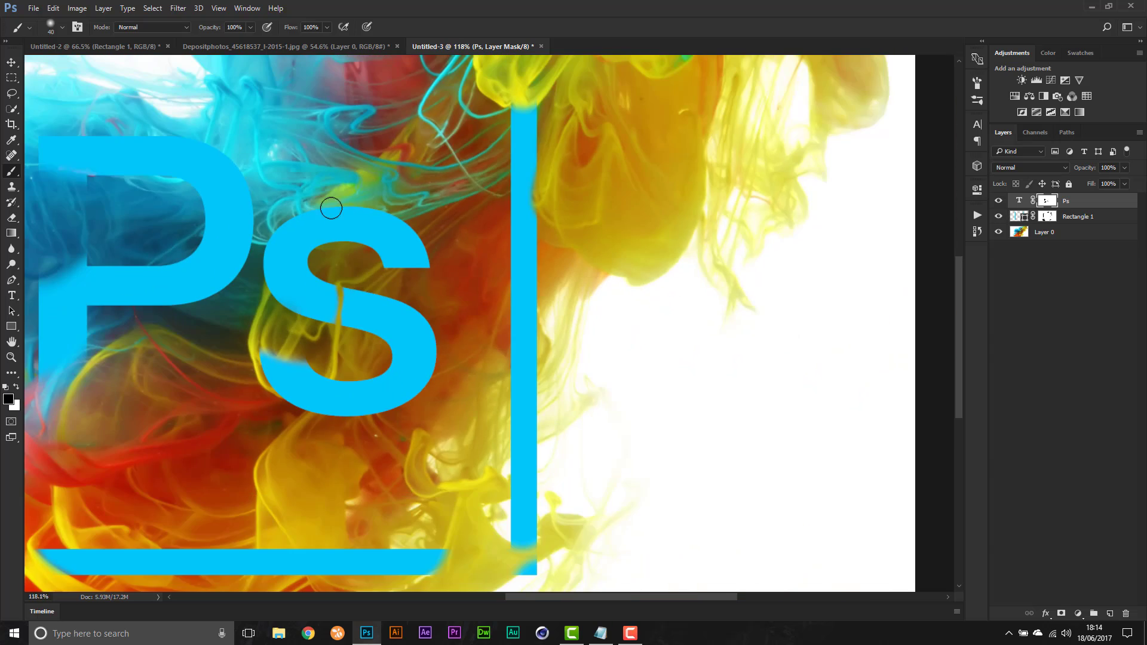
pyautogui.scroll(-3, 462, 217)
pyautogui.scroll(3, 479, 226)
pyautogui.scroll(-3, 446, 378)
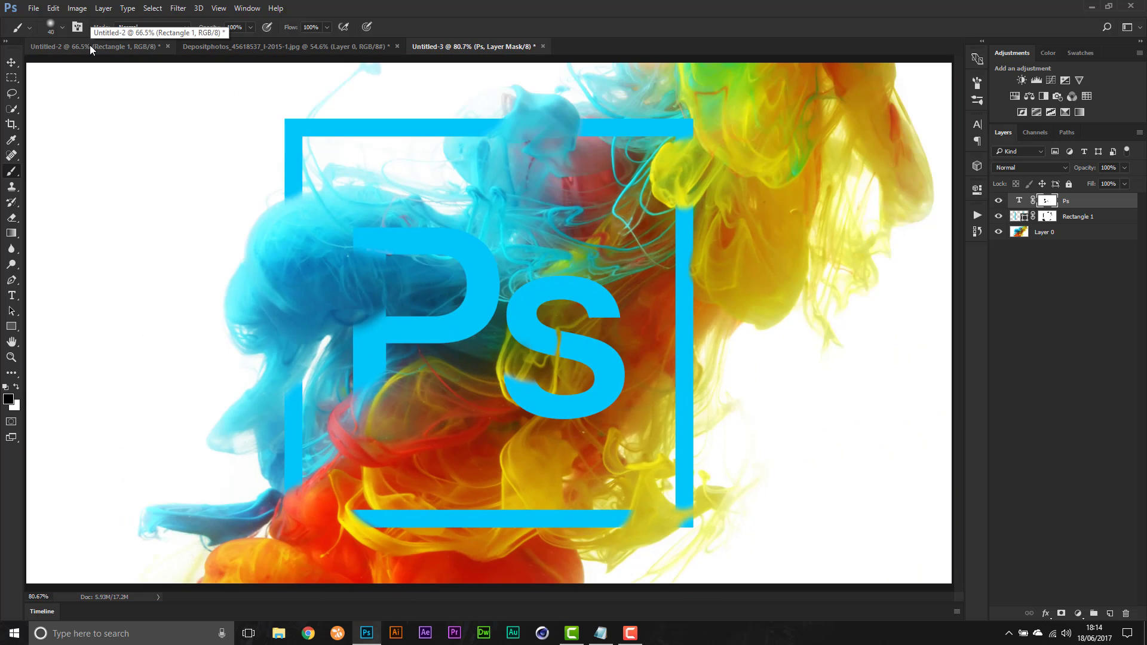
pyautogui.click(90, 45)
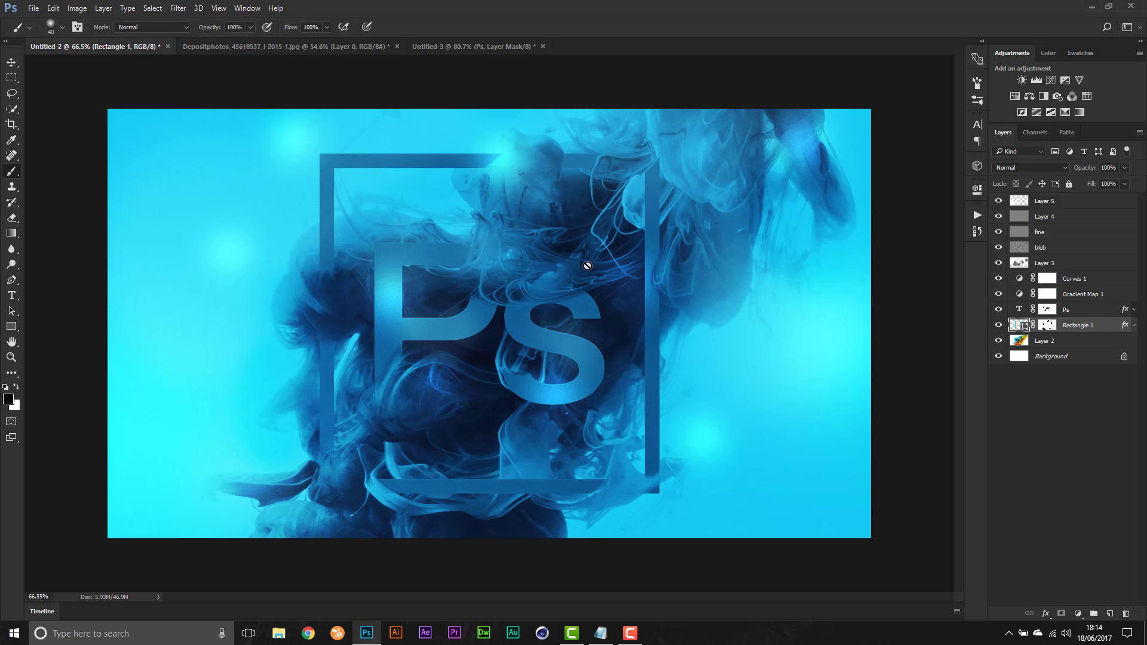
# - Back in Untitled-3, enlarge the brush to 70 px and mask the s's top with black so the cyan and green strands cross in front
pyautogui.scroll(4, 519, 297)
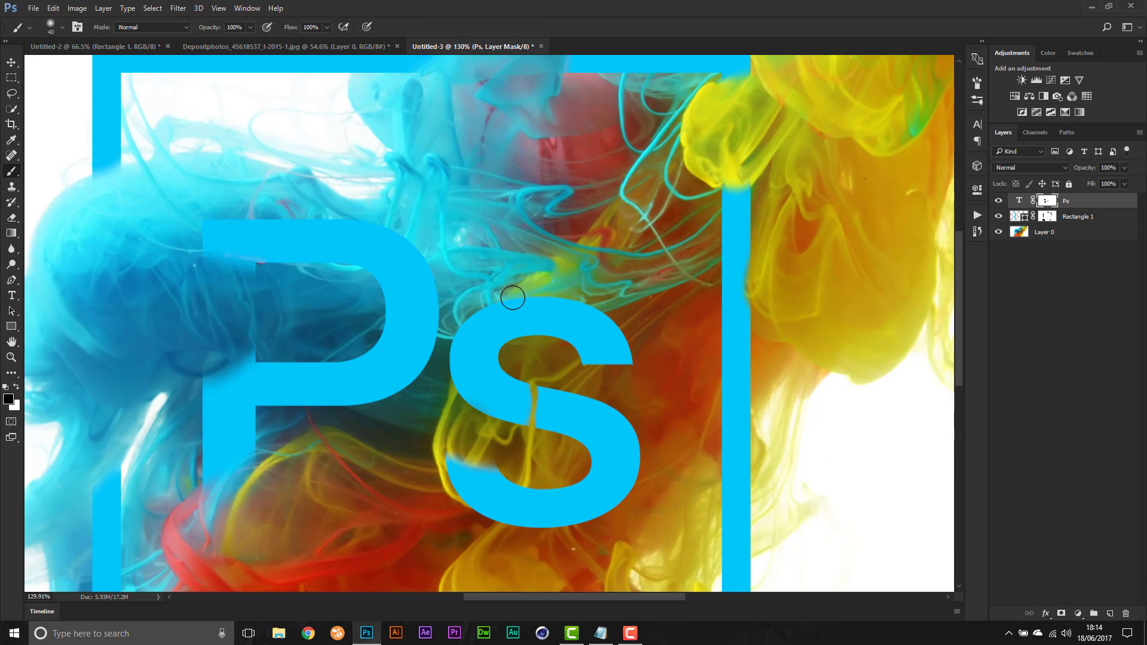
pyautogui.press(']')
pyautogui.press(']')
pyautogui.press(']')
pyautogui.moveTo(504, 299)
pyautogui.mouseDown()
pyautogui.moveTo(471, 286)
pyautogui.moveTo(611, 283)
pyautogui.moveTo(541, 297)
pyautogui.moveTo(615, 277)
pyautogui.moveTo(546, 302)
pyautogui.moveTo(463, 305)
pyautogui.moveTo(500, 314)
pyautogui.moveTo(461, 301)
pyautogui.moveTo(472, 314)
pyautogui.moveTo(455, 321)
pyautogui.moveTo(585, 278)
pyautogui.moveTo(481, 300)
pyautogui.moveTo(576, 283)
pyautogui.mouseUp()
pyautogui.press('z')
pyautogui.moveTo(376, 300)
pyautogui.mouseDown()
pyautogui.moveTo(400, 312)
pyautogui.moveTo(397, 328)
pyautogui.moveTo(408, 312)
pyautogui.moveTo(295, 293)
pyautogui.moveTo(370, 285)
pyautogui.moveTo(392, 342)
pyautogui.moveTo(401, 306)
pyautogui.moveTo(401, 330)
pyautogui.moveTo(414, 312)
pyautogui.moveTo(392, 241)
pyautogui.moveTo(375, 297)
pyautogui.moveTo(390, 351)
pyautogui.moveTo(402, 329)
pyautogui.moveTo(396, 358)
pyautogui.mouseUp()
pyautogui.press('b')
pyautogui.press('x')
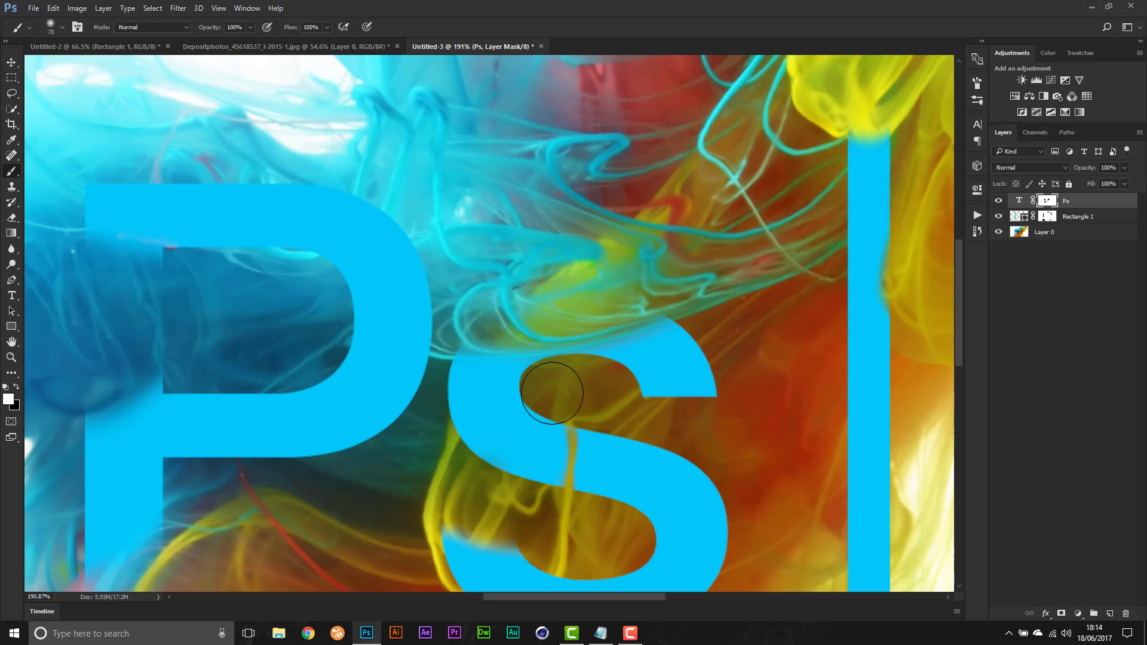
pyautogui.press('x')
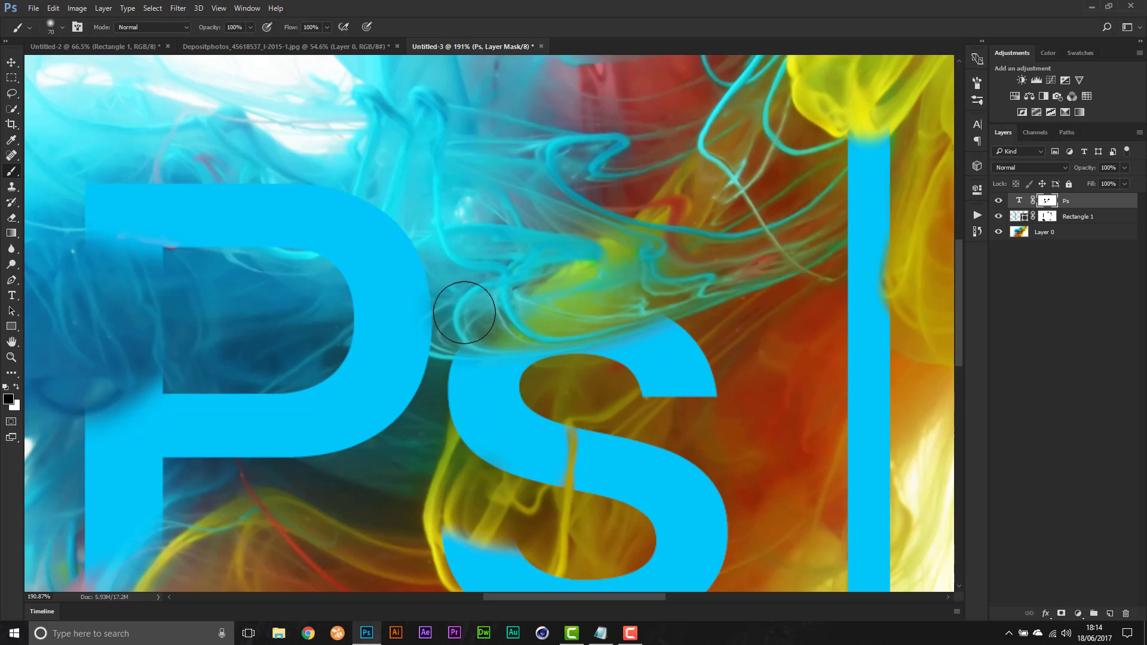
# - Examine the whole composition and the P's upper part for further places where the ink could cross in front
pyautogui.scroll(-4, 634, 257)
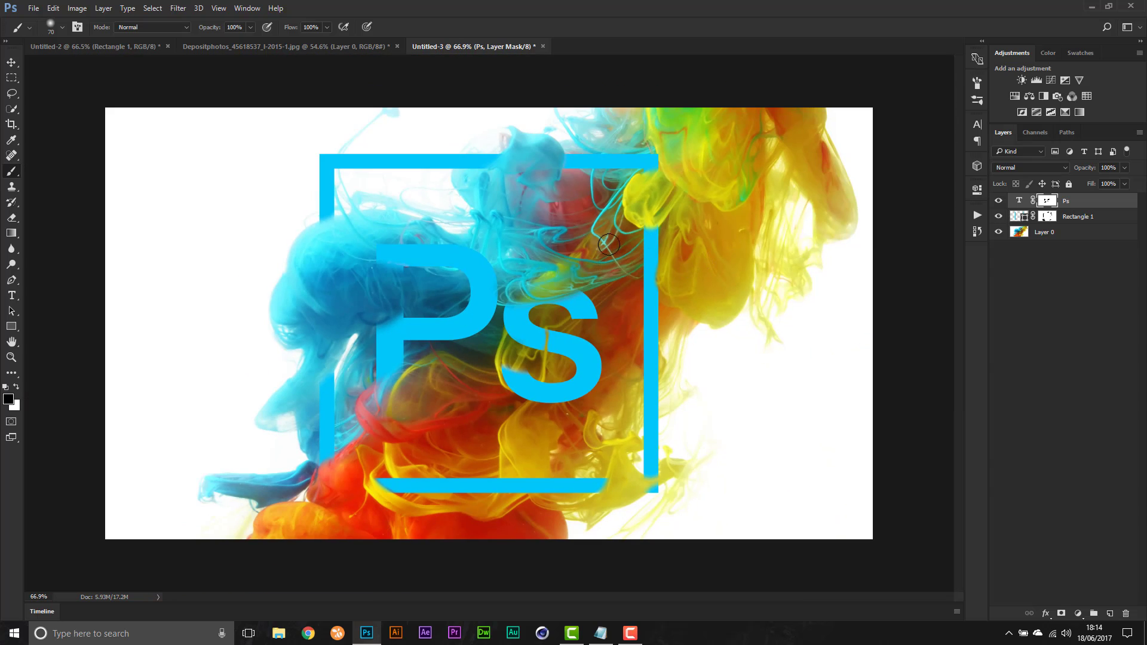
pyautogui.scroll(2, 454, 281)
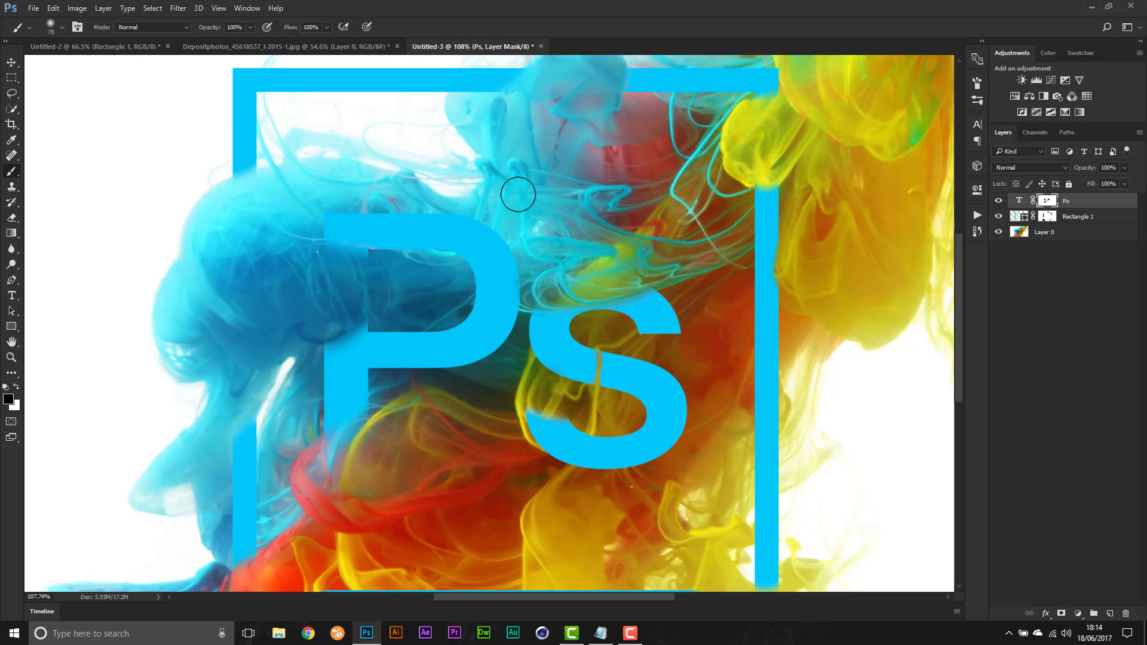
pyautogui.scroll(5, 487, 201)
pyautogui.scroll(-3, 389, 226)
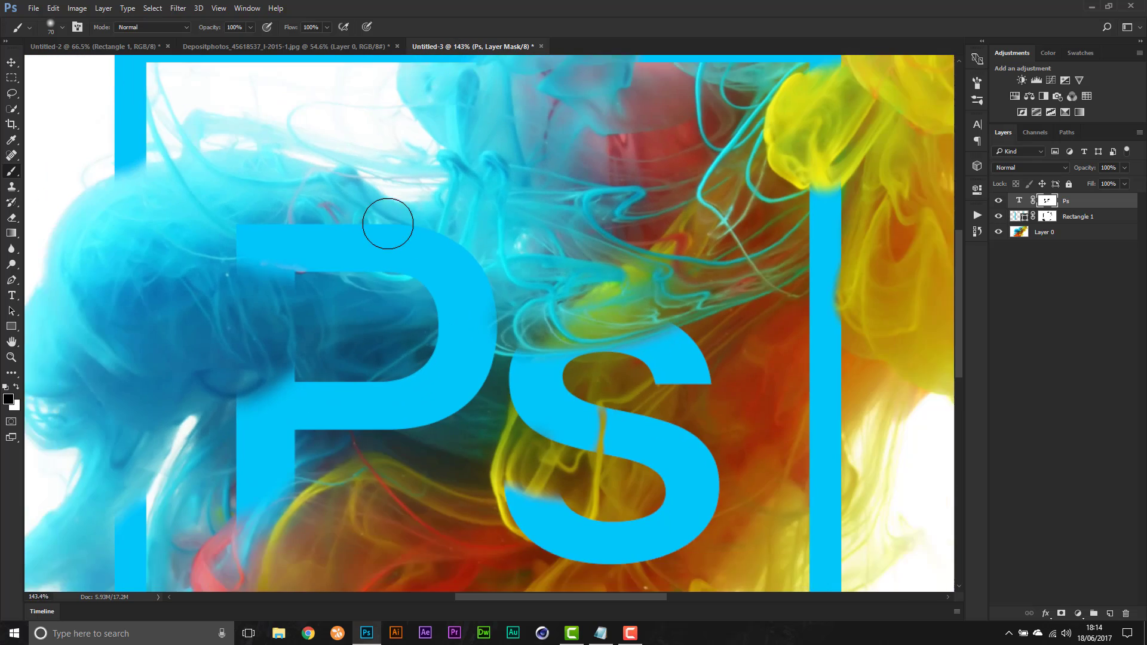
pyautogui.scroll(-3, 408, 540)
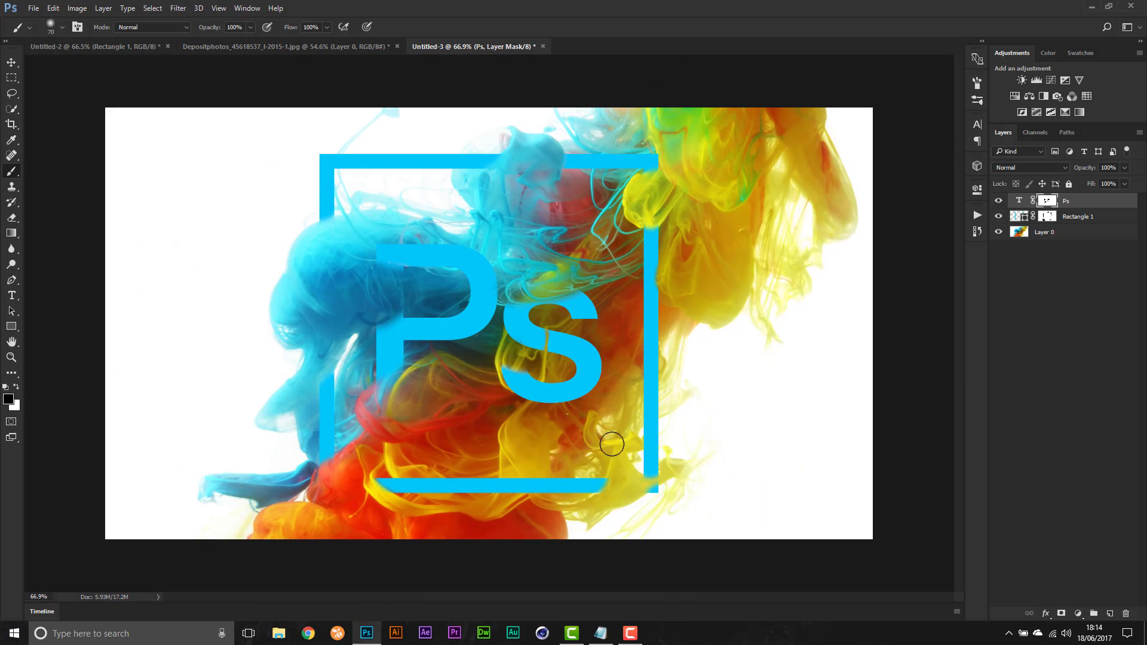
pyautogui.scroll(2, 607, 441)
pyautogui.scroll(-2, 666, 379)
# - Paint black on the Ps mask over the P's upper bowl so the curved cyan strands pass in front of it
pyautogui.scroll(4, 618, 366)
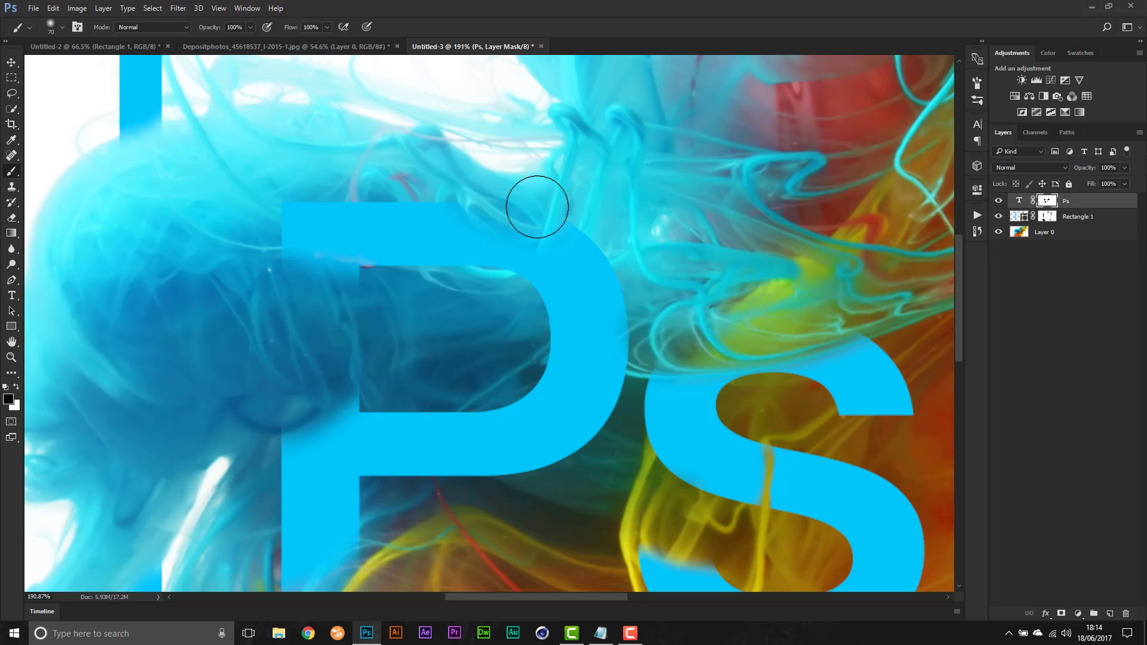
pyautogui.click(529, 247)
pyautogui.moveTo(529, 246); pyautogui.dragTo(487, 274)
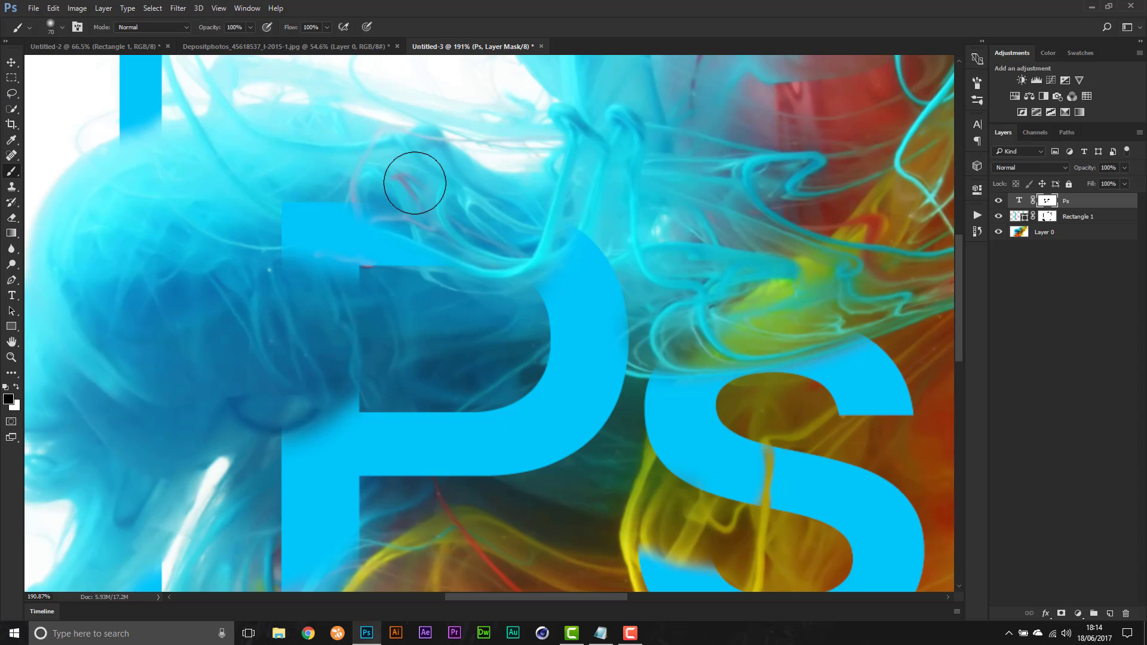
# - Refine the P's upper cut with white, reducing the brush to 35 px to restore its top corner and the bowl's inner edge
pyautogui.press('x')
pyautogui.moveTo(350, 254)
pyautogui.mouseDown()
pyautogui.moveTo(333, 243)
pyautogui.moveTo(409, 292)
pyautogui.mouseUp()
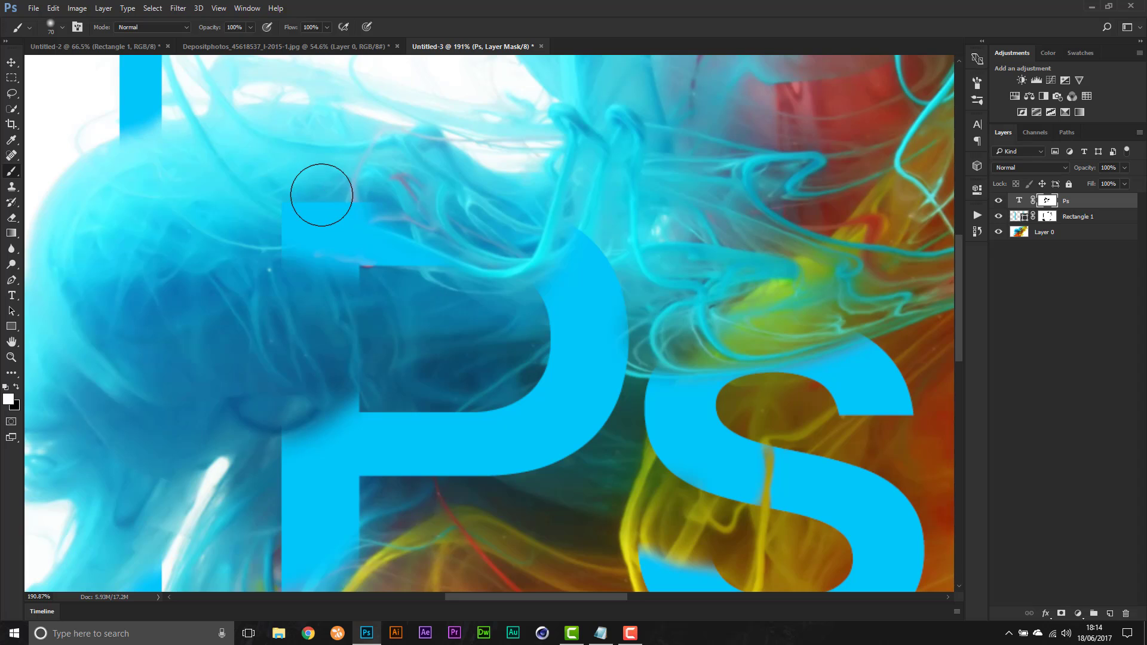
pyautogui.press('x')
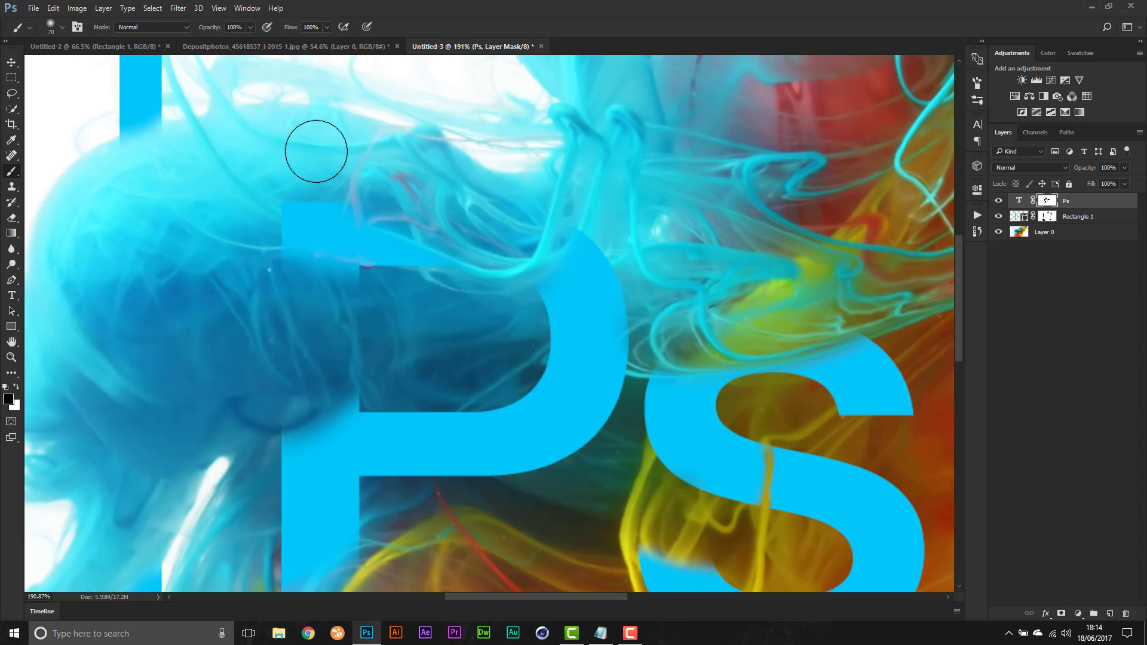
pyautogui.press('x')
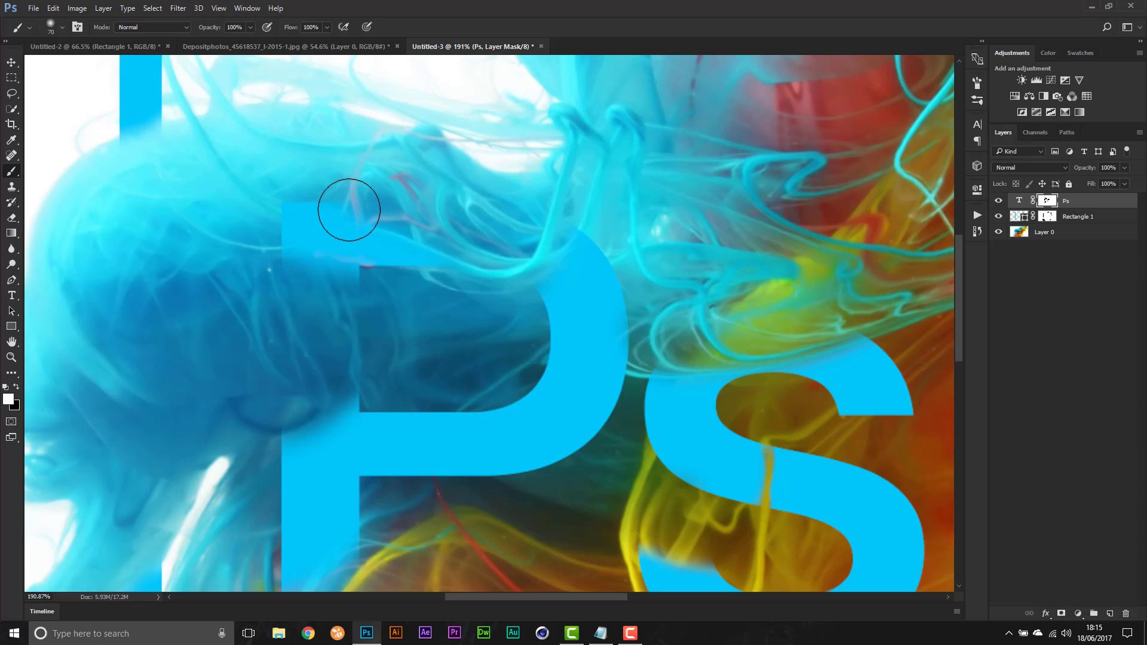
pyautogui.press('[')
pyautogui.press('[')
pyautogui.press('[')
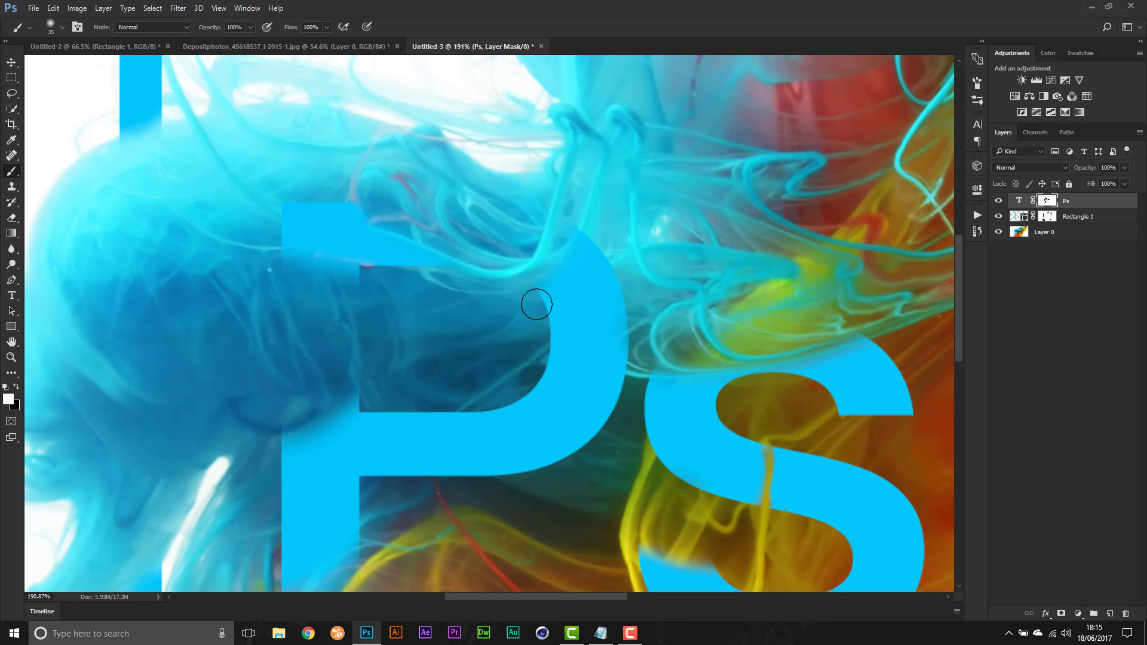
pyautogui.scroll(-12, 636, 224)
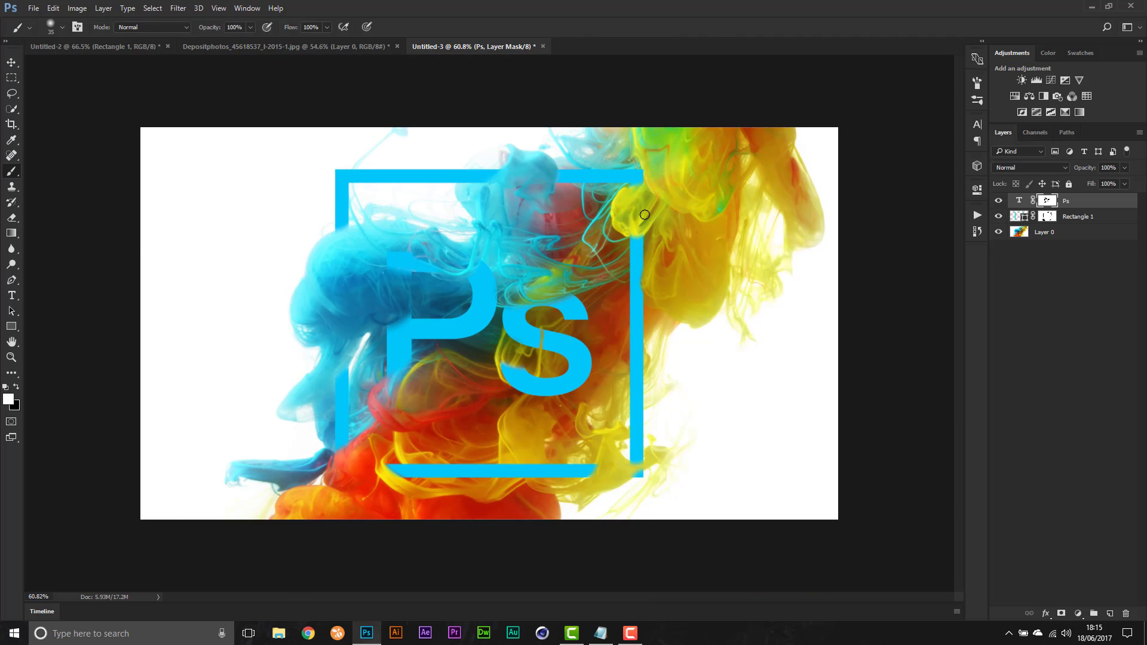
pyautogui.scroll(2, 644, 215)
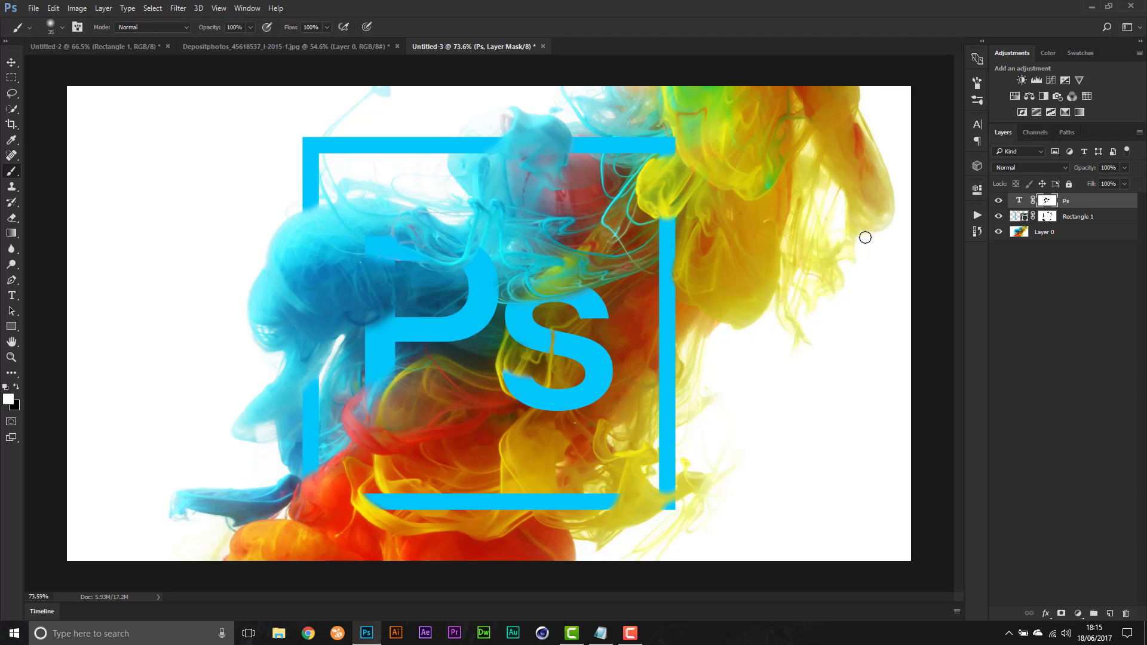
# - Deselect all layers and add a Gradient Map adjustment layer above the Ps layer
pyautogui.click(1068, 296)
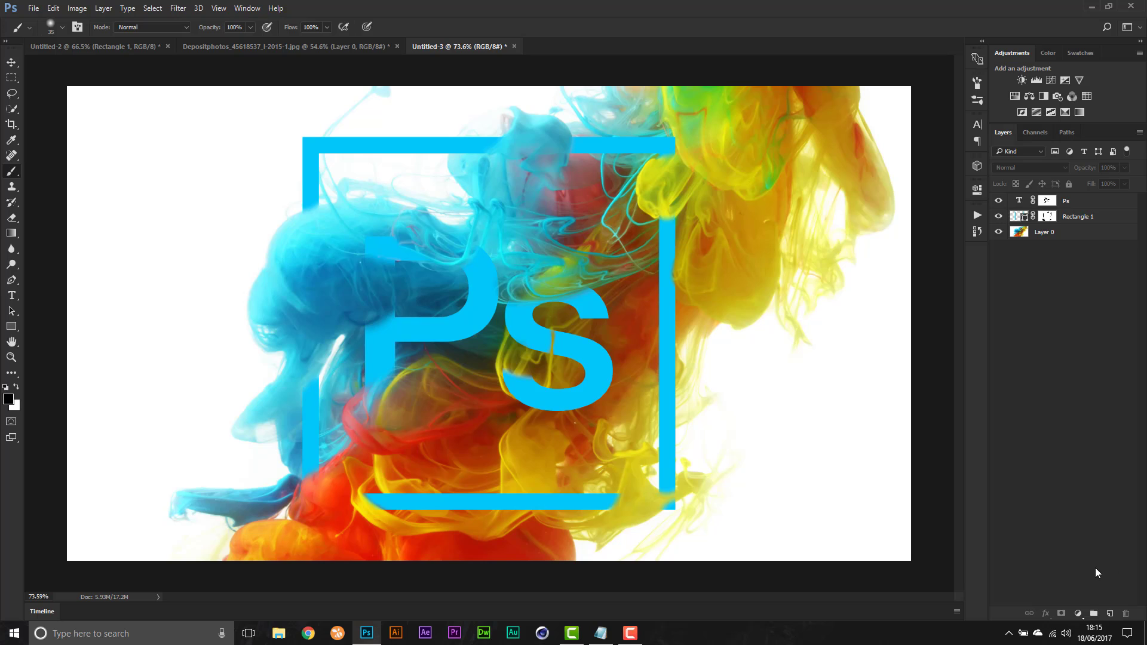
pyautogui.click(1078, 613)
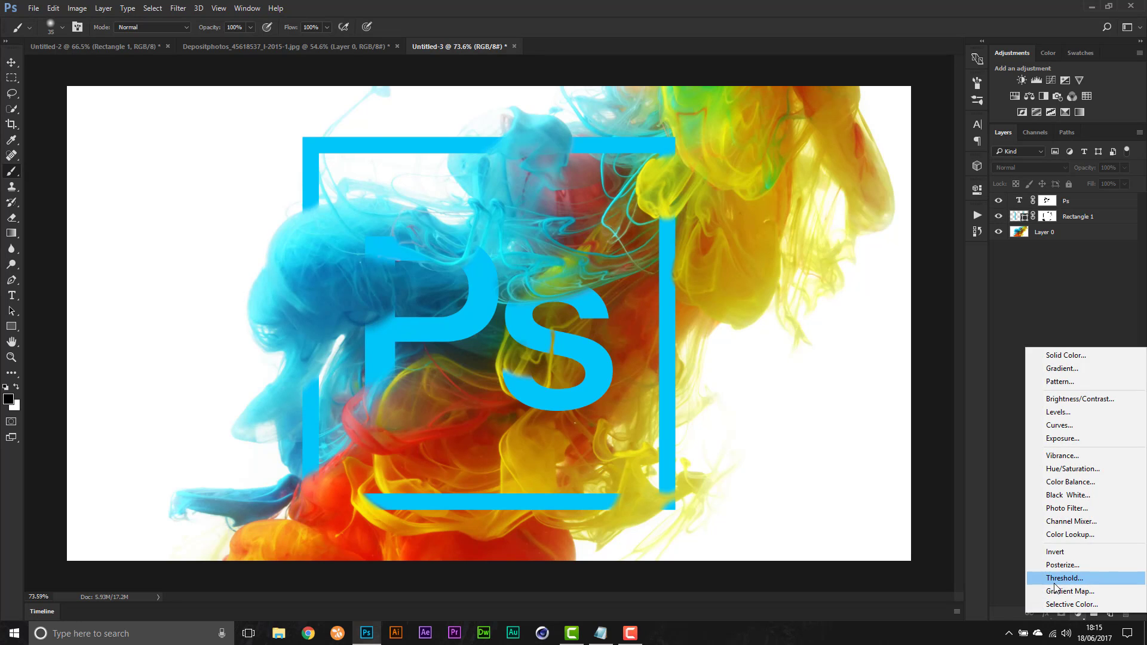
pyautogui.click(1099, 592)
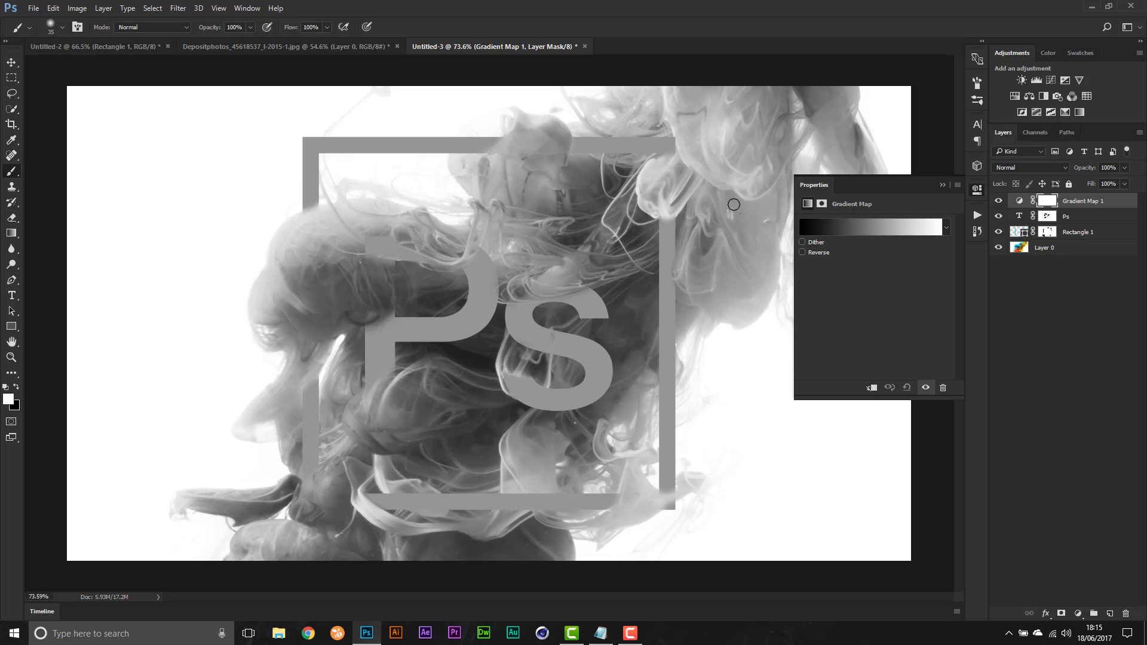
# - Copy the colour code 14122d from values.txt in Notepad and apply it to the gradient map's black stop
pyautogui.click(601, 633)
pyautogui.moveTo(137, 231); pyautogui.dragTo(163, 229)
pyautogui.hotkey('ctrl', 'c')
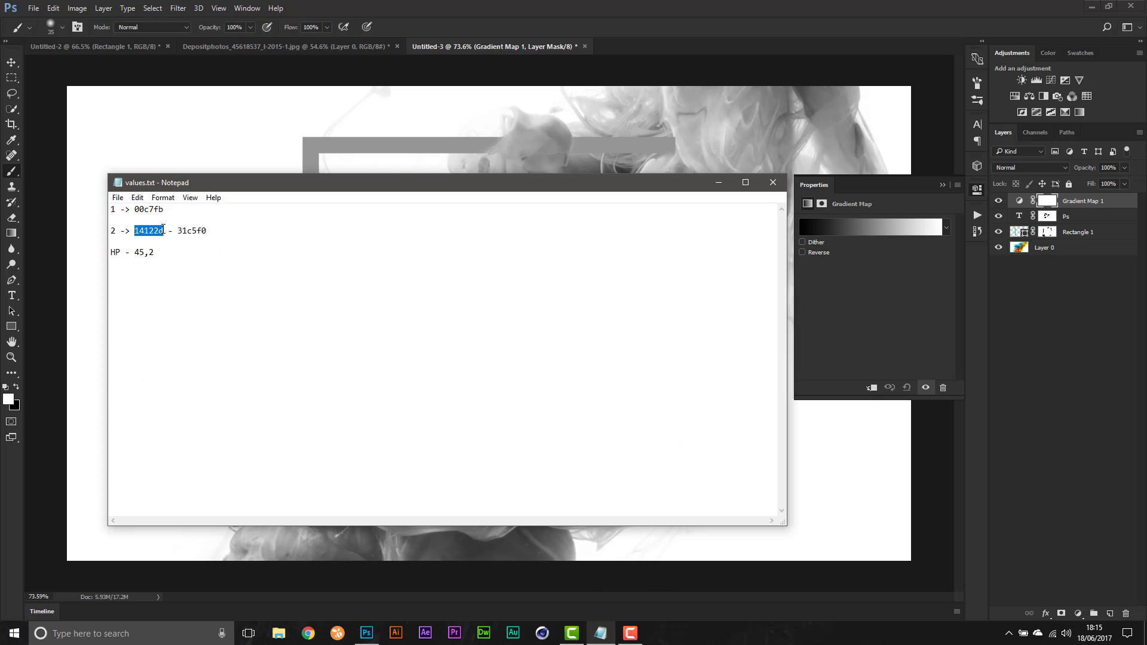
pyautogui.click(774, 182)
pyautogui.click(860, 228)
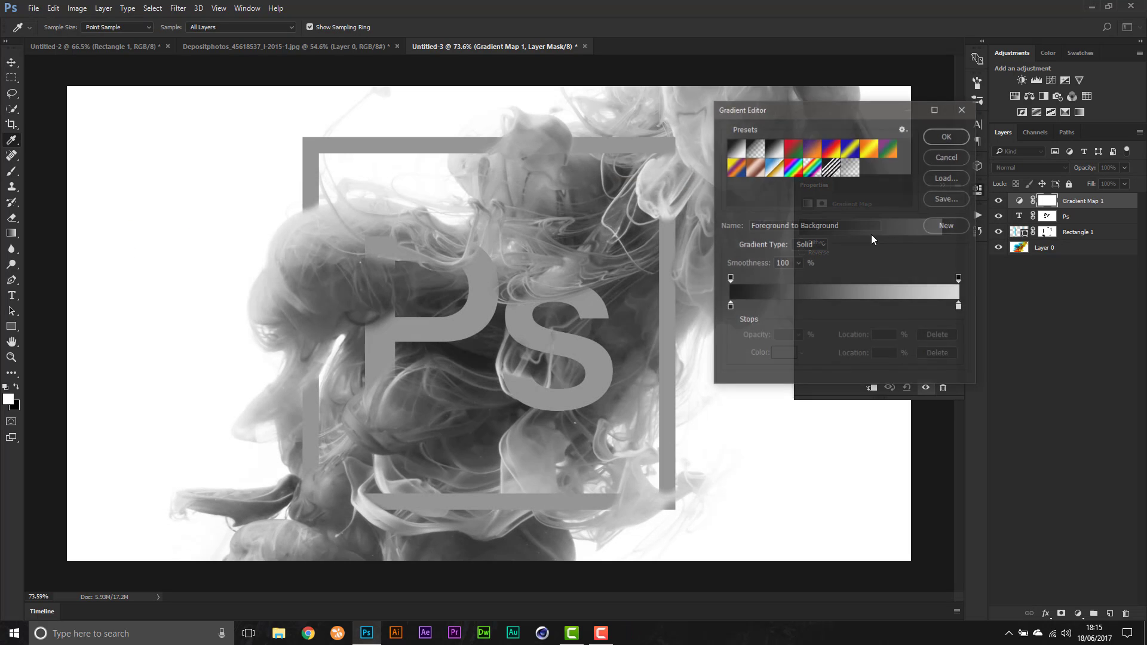
pyautogui.doubleClick(731, 307)
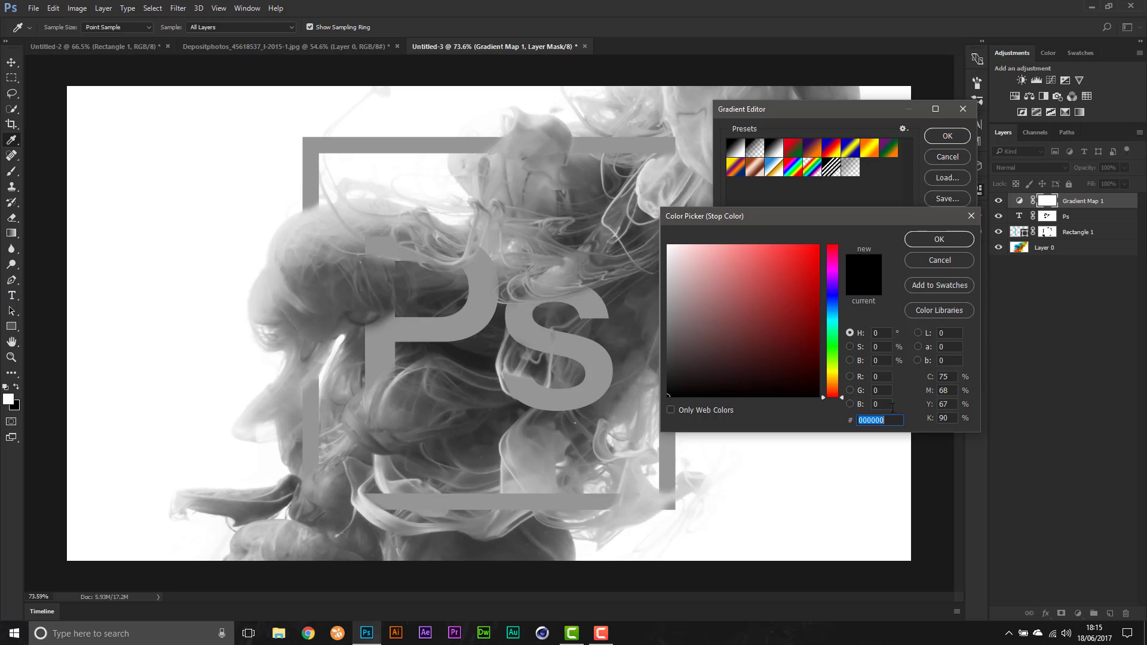
pyautogui.hotkey('ctrl', 'v')
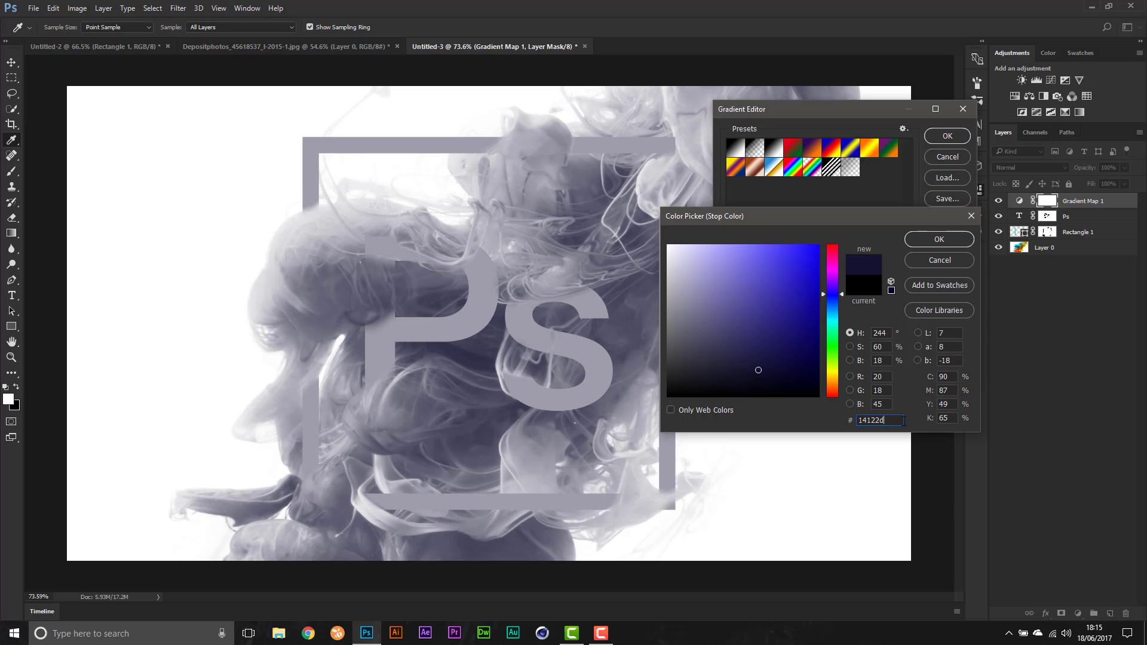
pyautogui.click(935, 242)
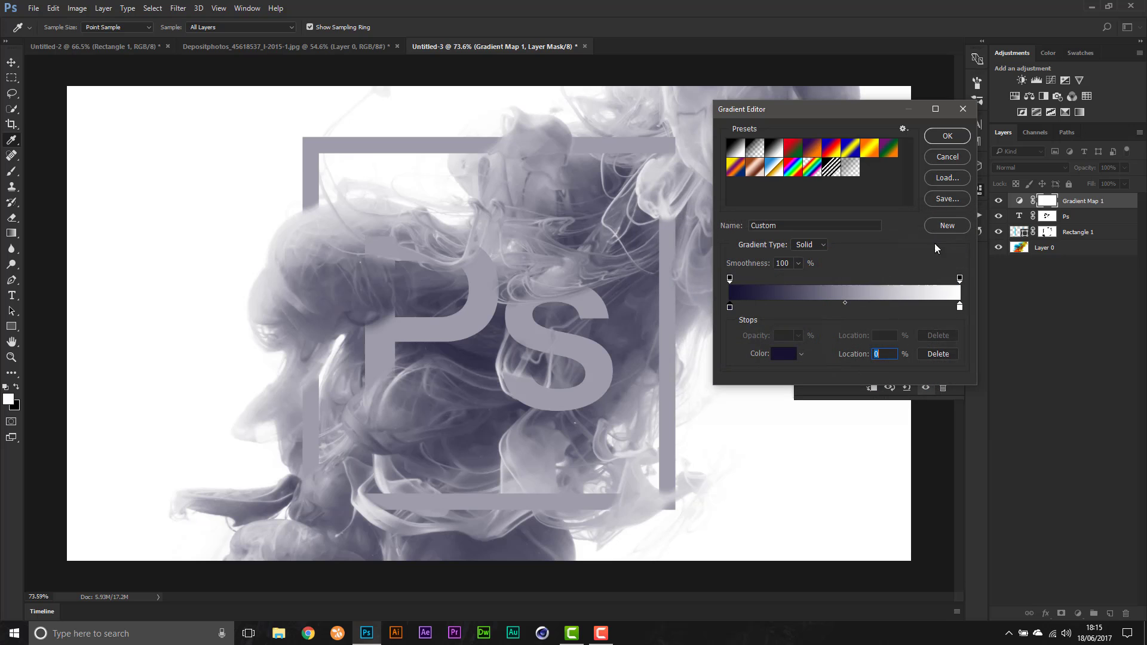
# - Copy the colour code 31c5f0 from values.txt in Notepad, apply it to the gradient map's white stop, and confirm the gradient
pyautogui.doubleClick(960, 308)
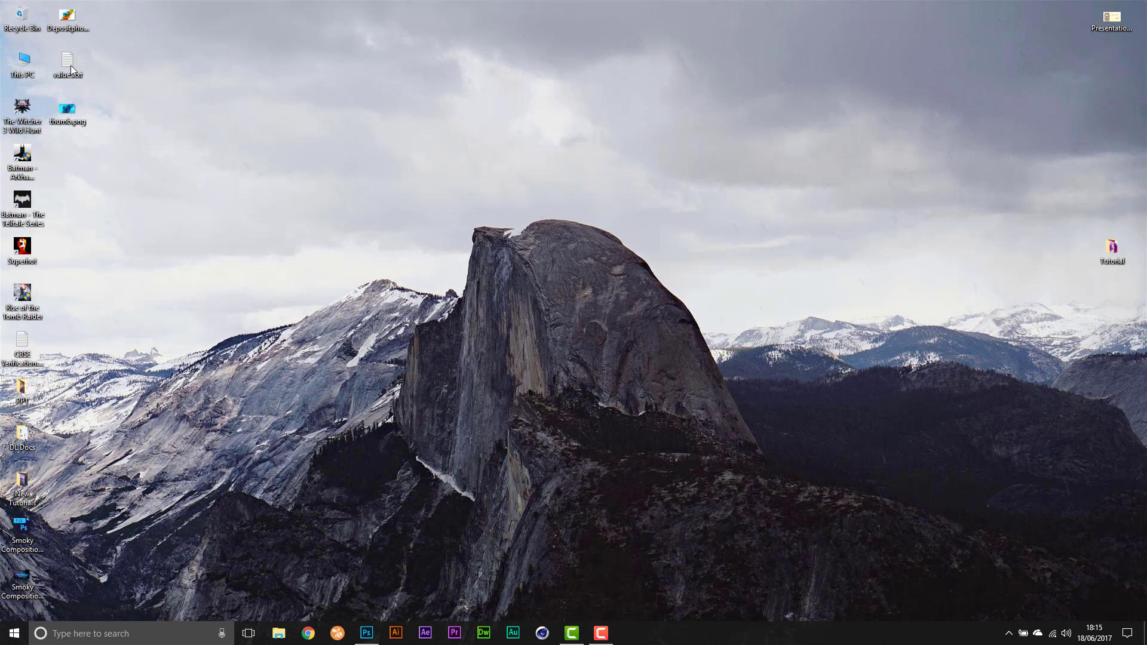
pyautogui.doubleClick(70, 70)
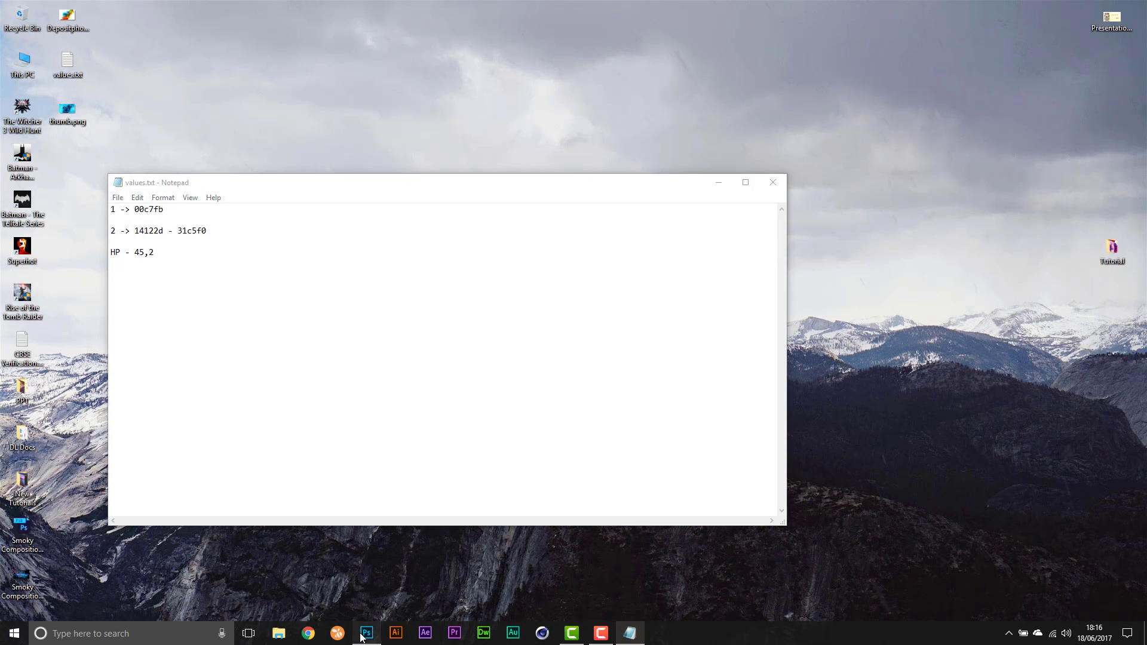
pyautogui.click(366, 634)
pyautogui.hotkey('alt', 'Tab')
pyautogui.moveTo(221, 231); pyautogui.dragTo(182, 230)
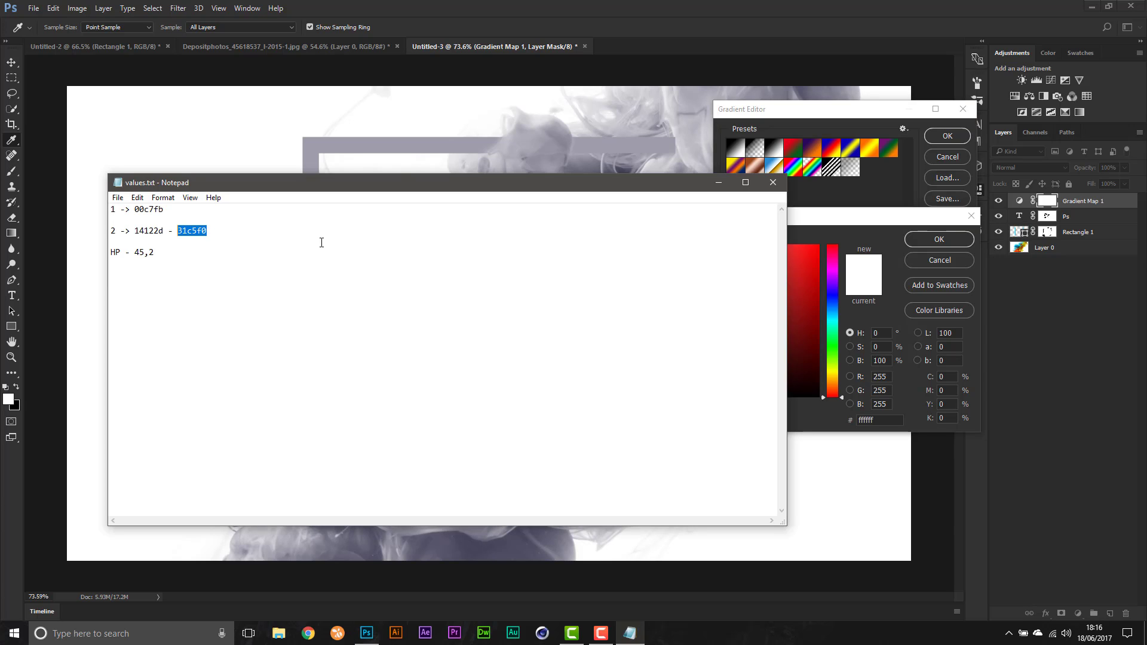
pyautogui.click(774, 183)
pyautogui.write('31c5f0')
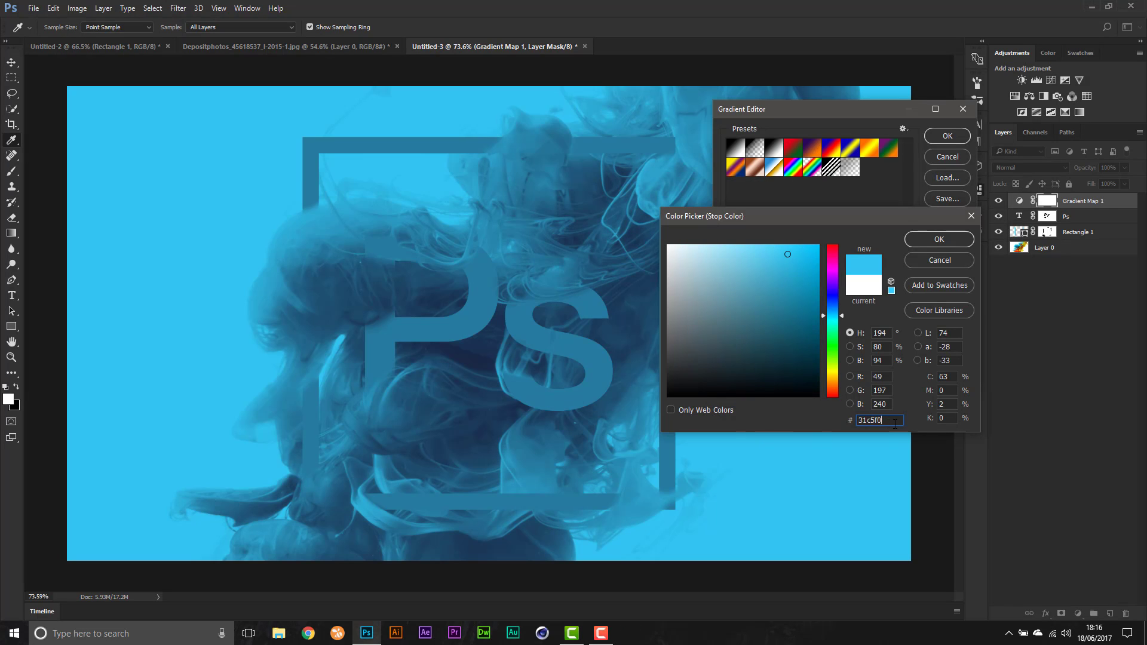
pyautogui.click(949, 238)
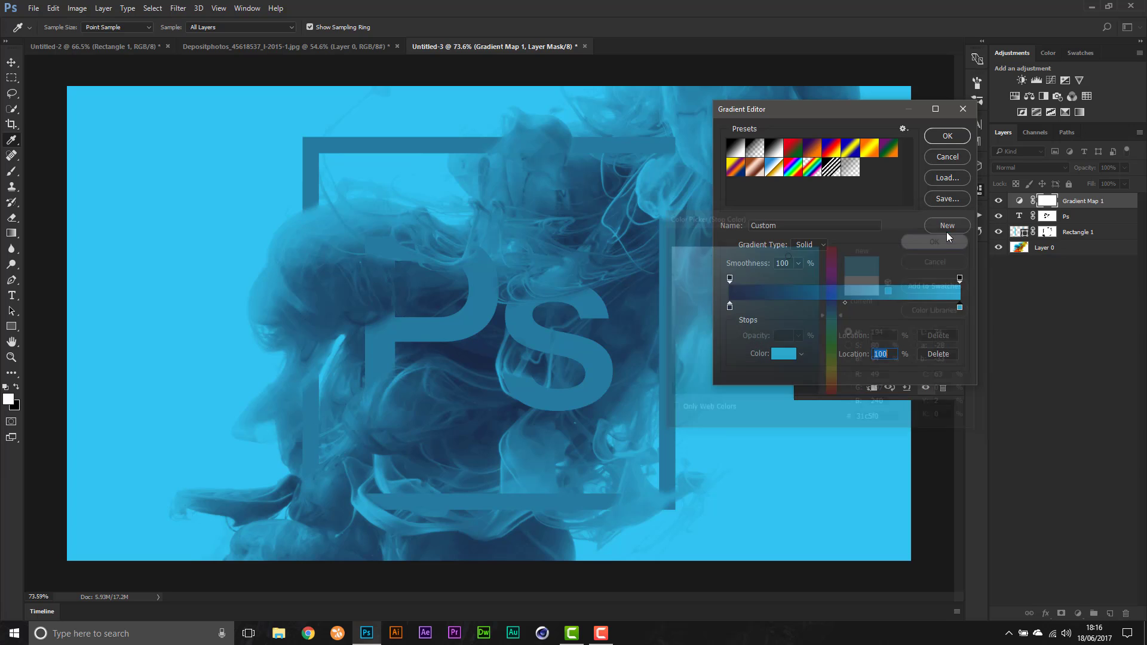
pyautogui.click(947, 136)
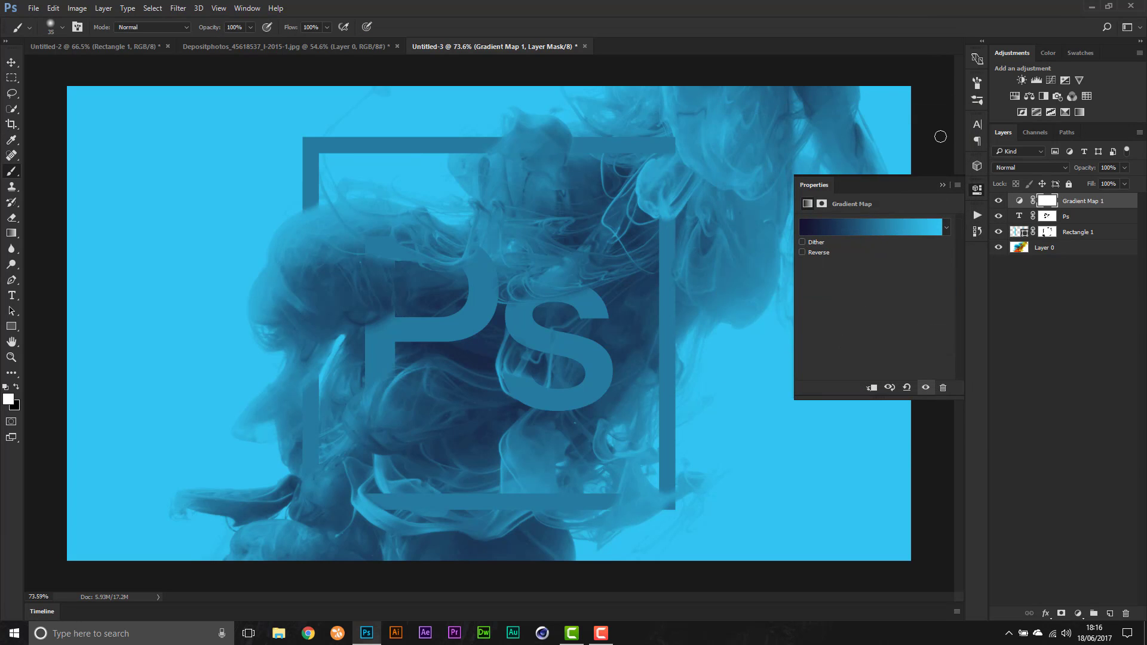
pyautogui.click(941, 185)
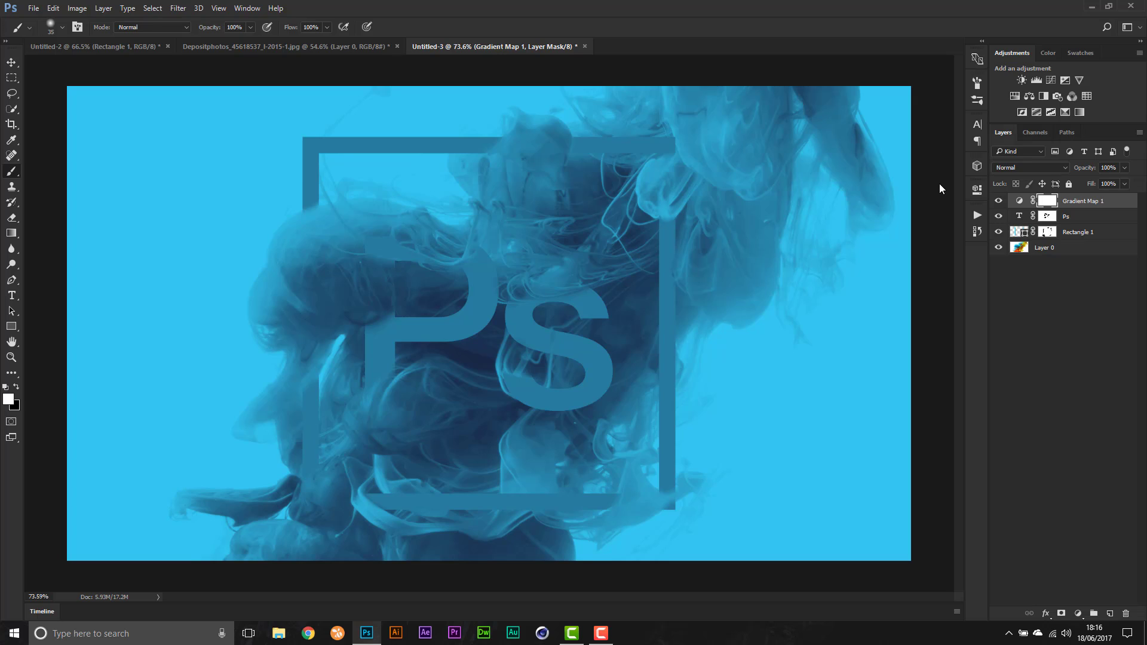
# - Add a Curves adjustment layer above Gradient Map 1 and shape its RGB curve into an S with lowered shadows and raised highlights
pyautogui.click(1129, 323)
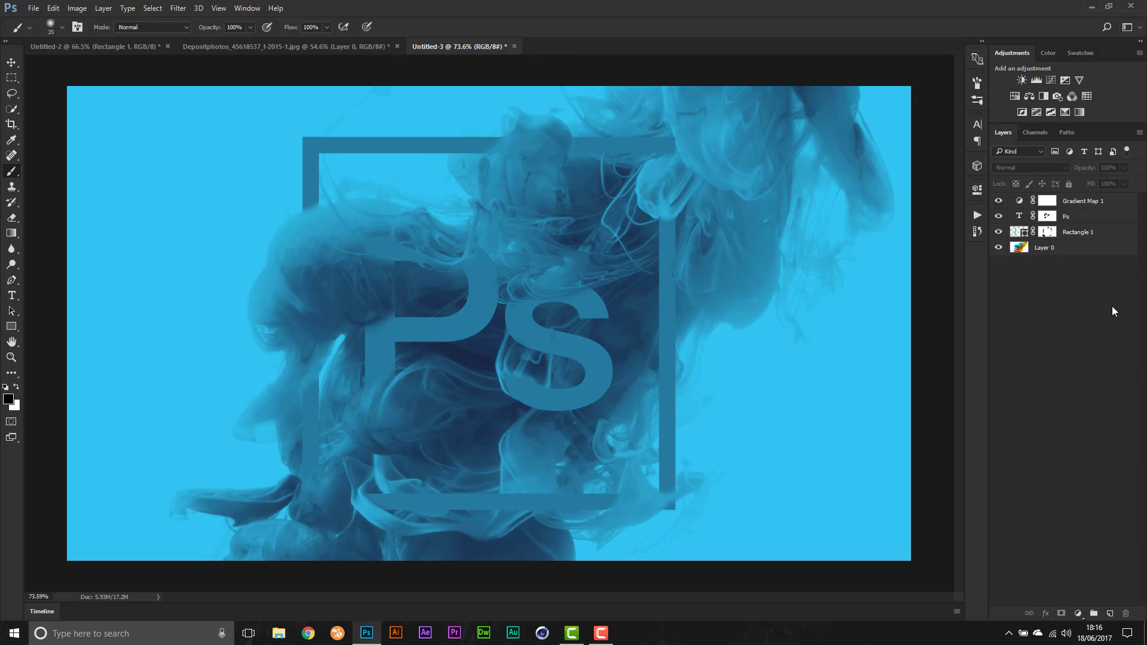
pyautogui.click(1078, 614)
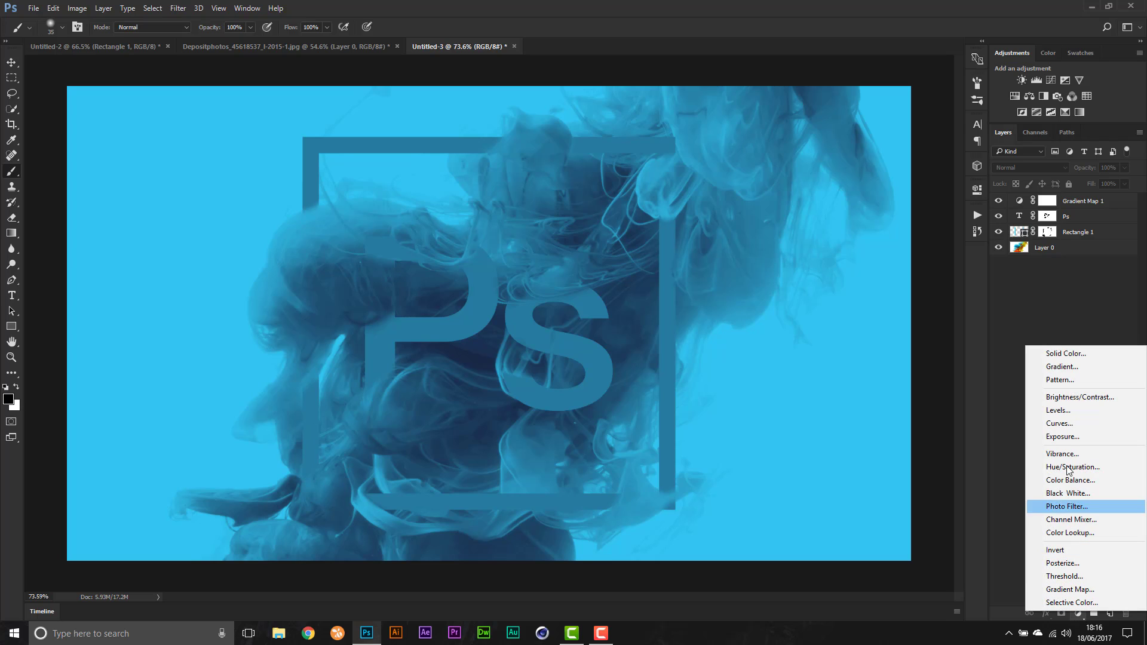
pyautogui.click(1074, 424)
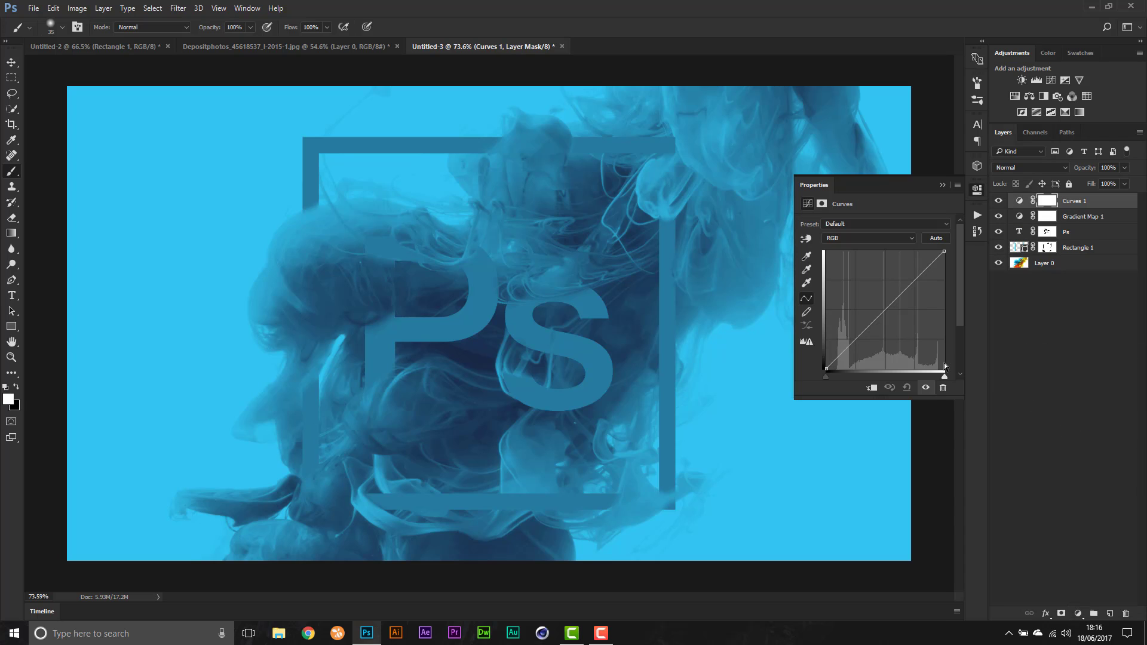
pyautogui.moveTo(867, 330); pyautogui.dragTo(885, 330)
pyautogui.moveTo(923, 277); pyautogui.dragTo(919, 264)
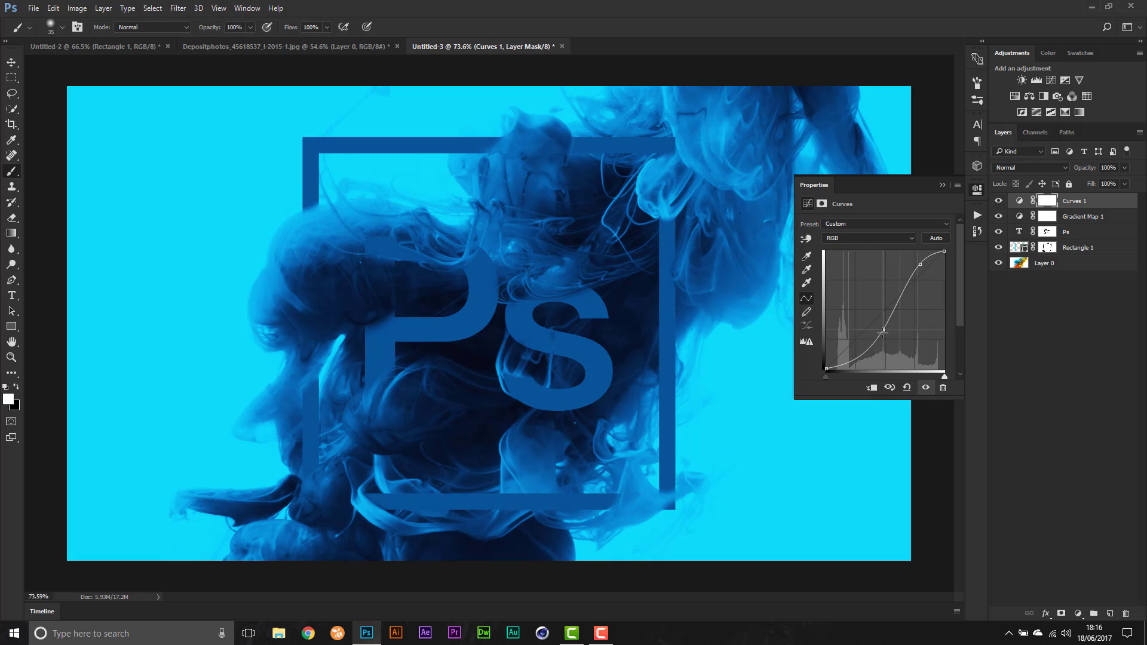
pyautogui.moveTo(883, 330); pyautogui.dragTo(878, 338)
pyautogui.moveTo(923, 267); pyautogui.dragTo(922, 262)
pyautogui.moveTo(922, 266); pyautogui.dragTo(928, 264)
pyautogui.click(942, 185)
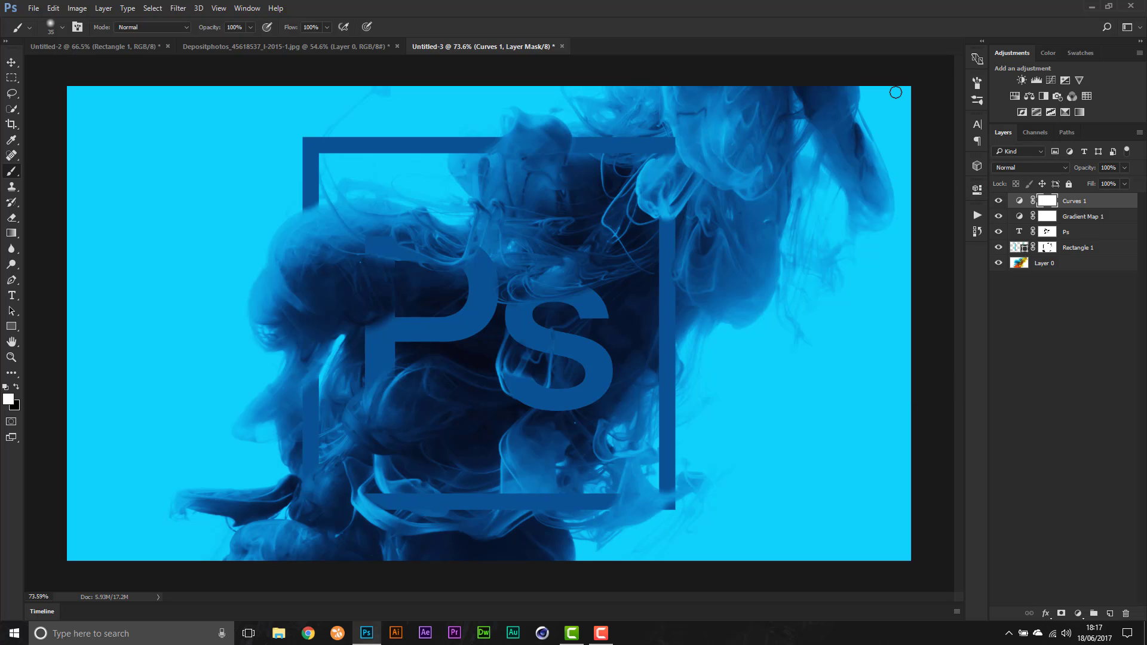
# - Examine the recoloured artwork as a whole and compare it with the finished version in the Untitled-2 document
pyautogui.scroll(-3, 584, 213)
pyautogui.scroll(5, 604, 238)
pyautogui.scroll(-4, 641, 133)
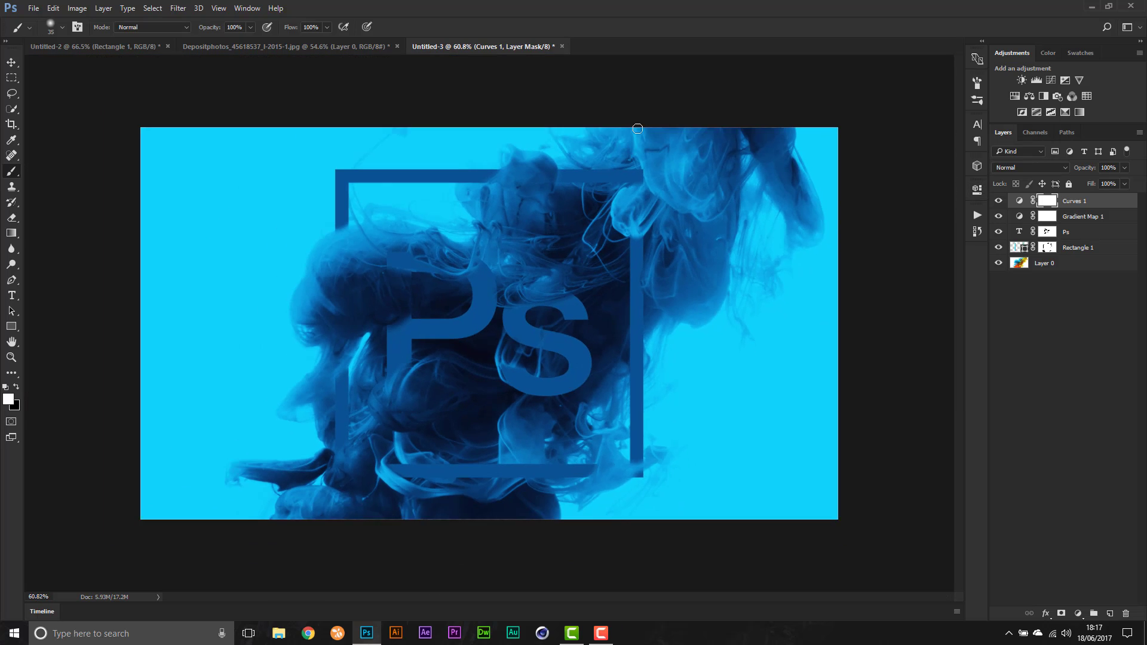
pyautogui.scroll(1, 618, 143)
pyautogui.scroll(2, 480, 242)
pyautogui.scroll(-3, 639, 220)
pyautogui.click(104, 48)
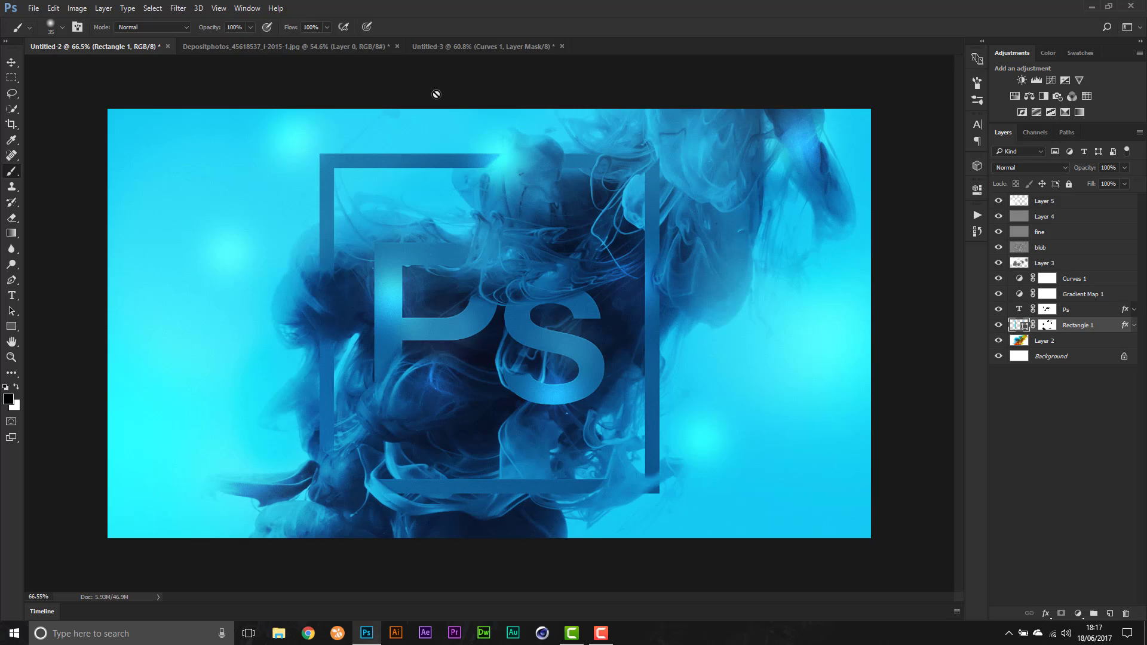
pyautogui.click(468, 46)
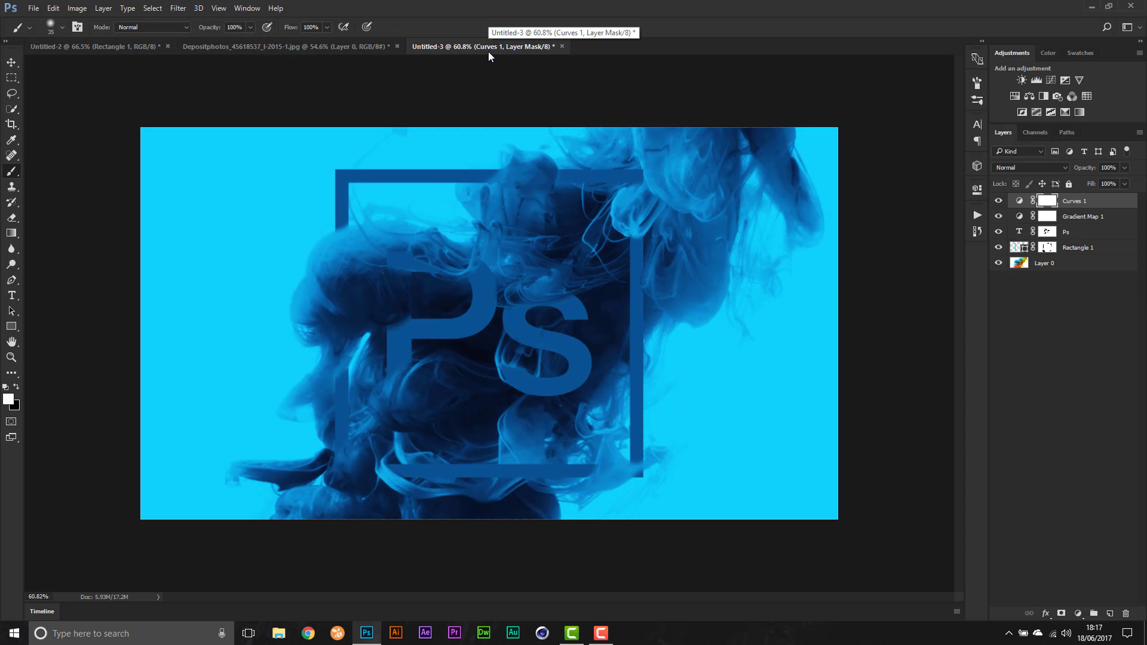
# - Add a new empty layer above Curves 1 and prepare a white brush at 250 px
pyautogui.click(1090, 383)
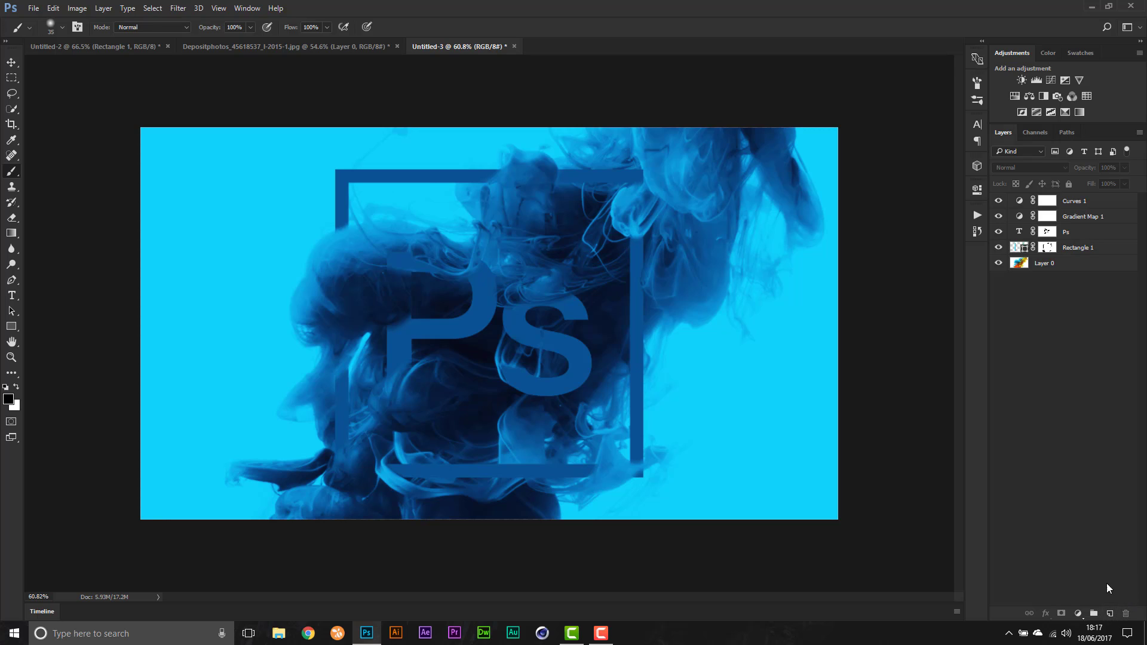
pyautogui.click(1111, 614)
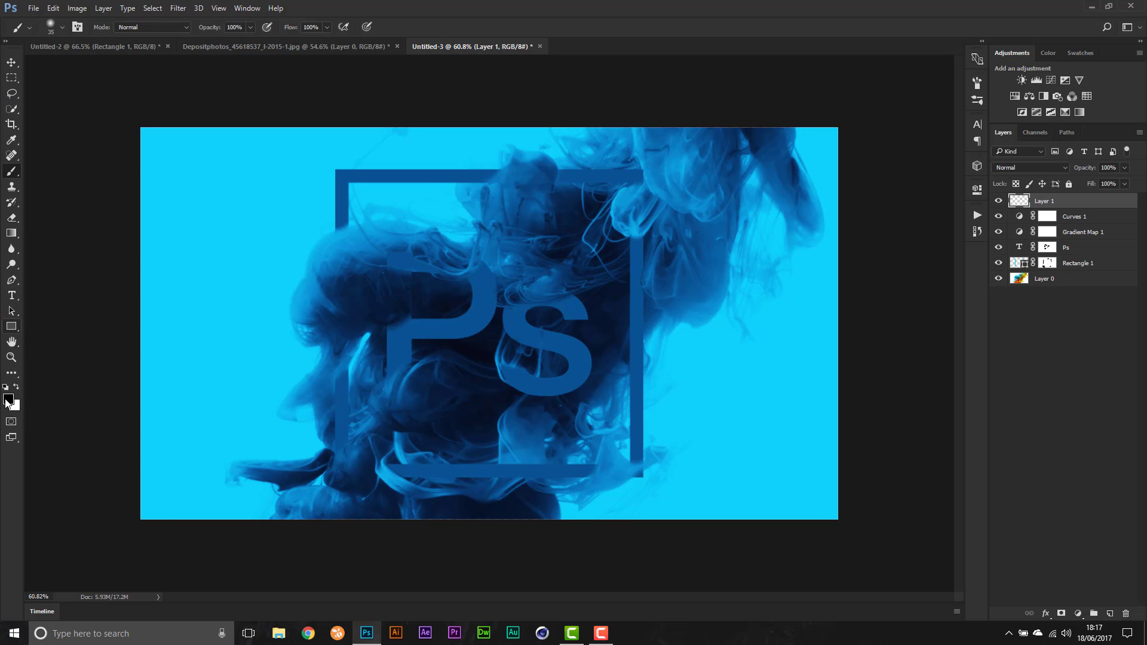
pyautogui.press('x')
pyautogui.press(']')
pyautogui.press(']')
pyautogui.press(']')
pyautogui.press(']')
pyautogui.press(']')
pyautogui.press(']')
pyautogui.press(']')
pyautogui.press(']')
pyautogui.press(']')
pyautogui.press(']')
pyautogui.press('[')
# - Rename the new layer highlights and set its blend mode to Soft Light
pyautogui.write('s')
pyautogui.press('Return')
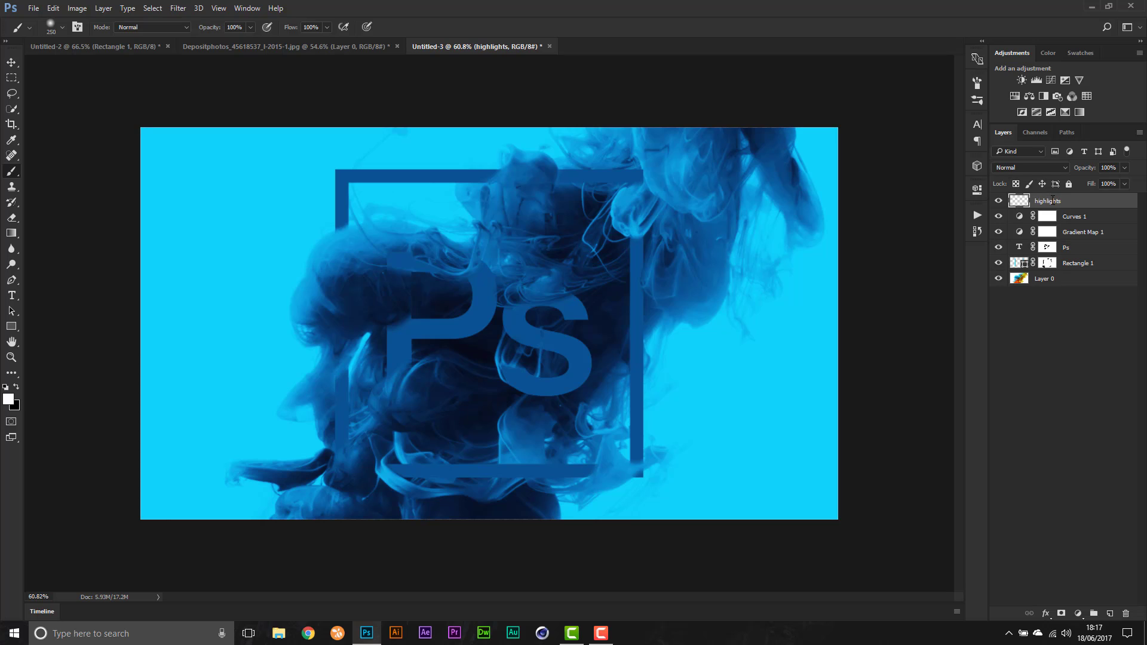
pyautogui.click(1031, 169)
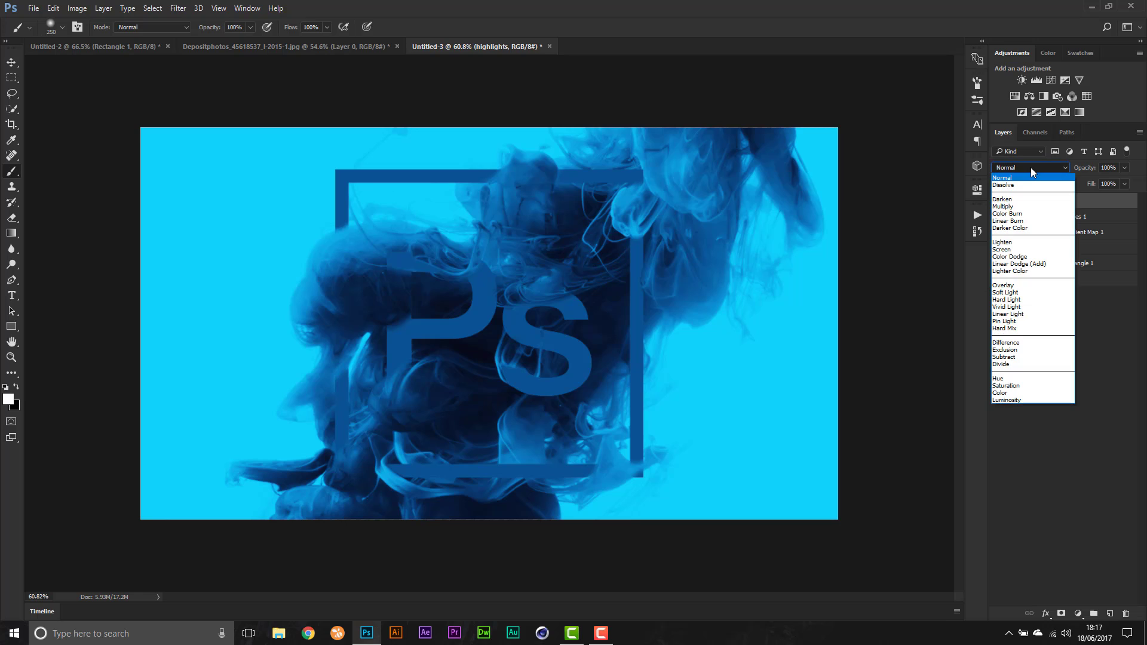
pyautogui.click(1040, 299)
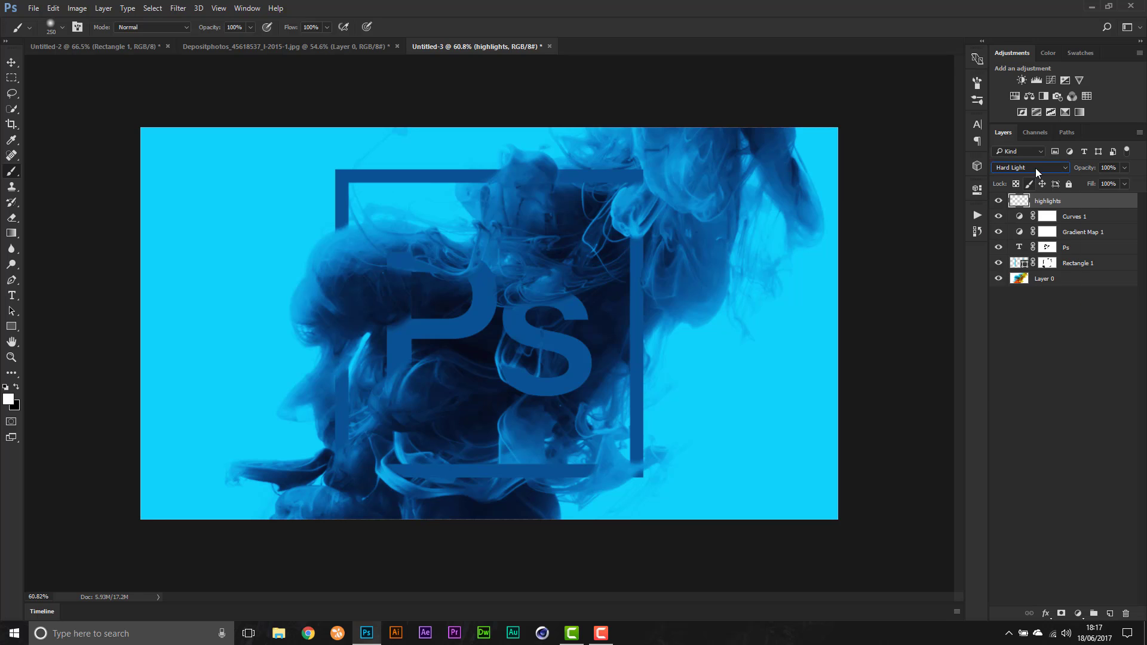
pyautogui.click(1035, 168)
pyautogui.click(1029, 292)
# - Paint white on the highlights layer over the frame's upper corners, the left smoke edges and the frame's lower-right corner
pyautogui.click(432, 171)
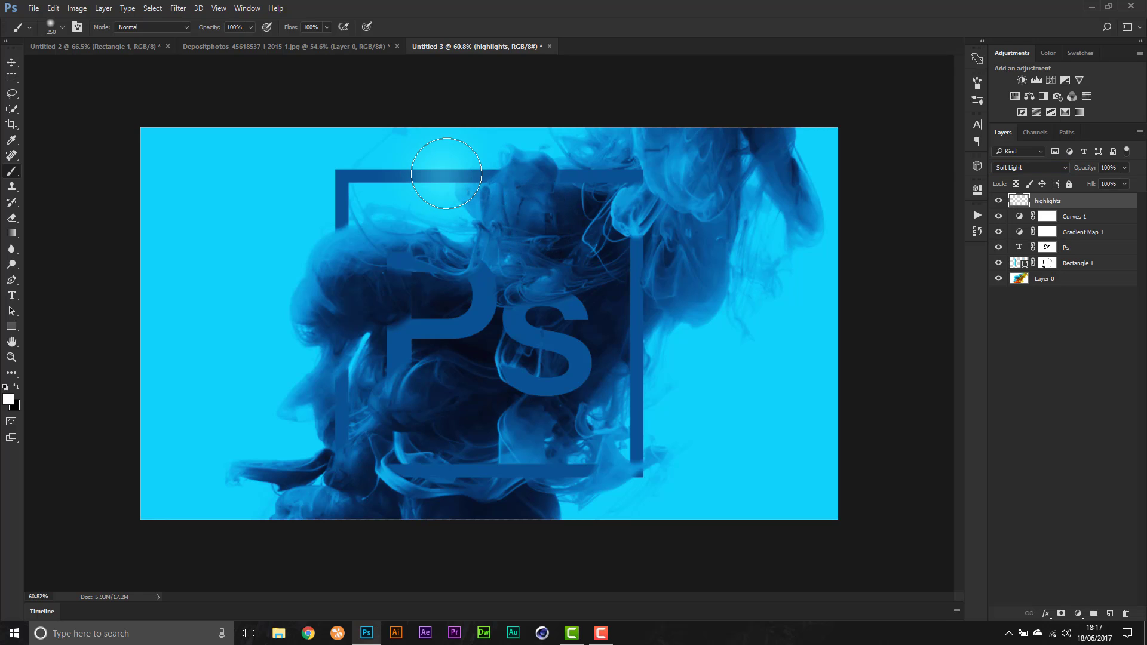
pyautogui.moveTo(433, 170)
pyautogui.mouseDown()
pyautogui.moveTo(364, 146)
pyautogui.moveTo(346, 152)
pyautogui.mouseUp()
pyautogui.moveTo(610, 180); pyautogui.dragTo(655, 160)
pyautogui.moveTo(359, 248)
pyautogui.mouseDown()
pyautogui.moveTo(335, 222)
pyautogui.moveTo(344, 220)
pyautogui.moveTo(282, 282)
pyautogui.mouseUp()
pyautogui.moveTo(257, 472)
pyautogui.mouseDown()
pyautogui.moveTo(313, 443)
pyautogui.moveTo(291, 438)
pyautogui.moveTo(288, 424)
pyautogui.moveTo(228, 486)
pyautogui.mouseUp()
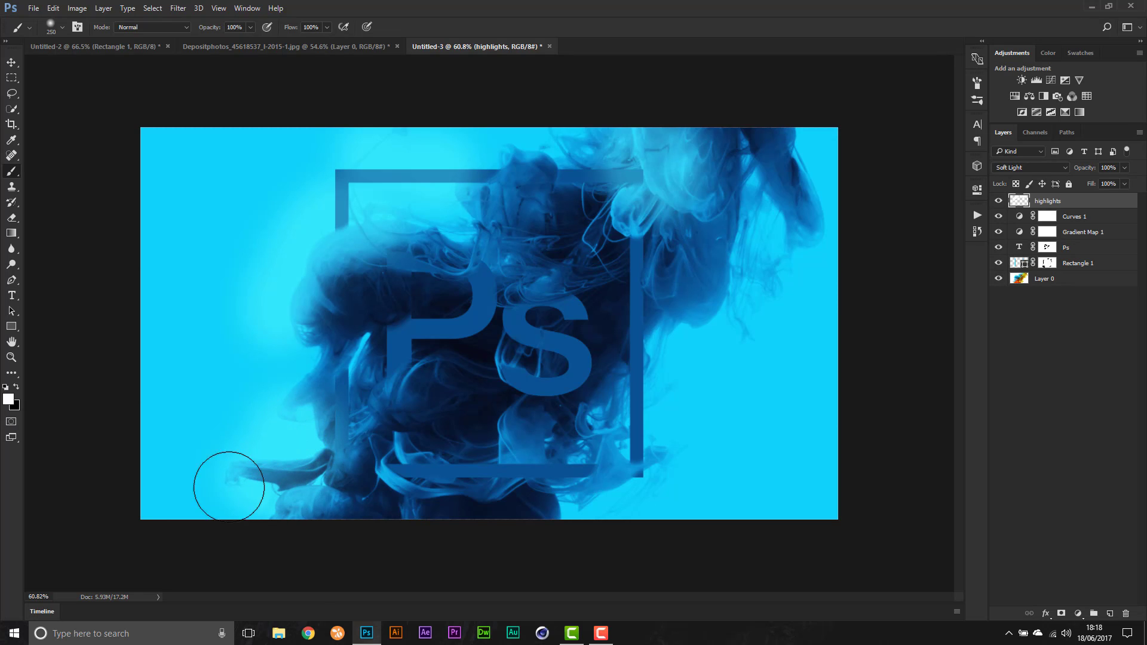
pyautogui.moveTo(622, 474)
pyautogui.mouseDown()
pyautogui.moveTo(607, 482)
pyautogui.moveTo(610, 355)
pyautogui.mouseUp()
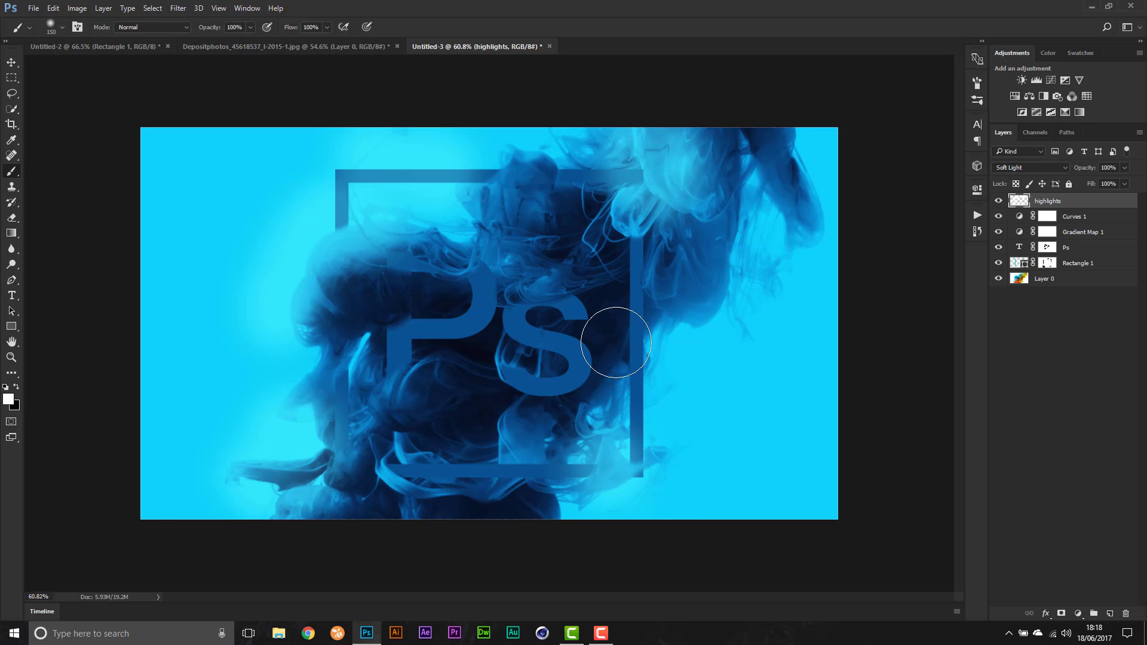
# - Paint white highlights across the P's bowl and the middle and upper curve of the S with a 150 px brush
pyautogui.moveTo(490, 305); pyautogui.dragTo(437, 330)
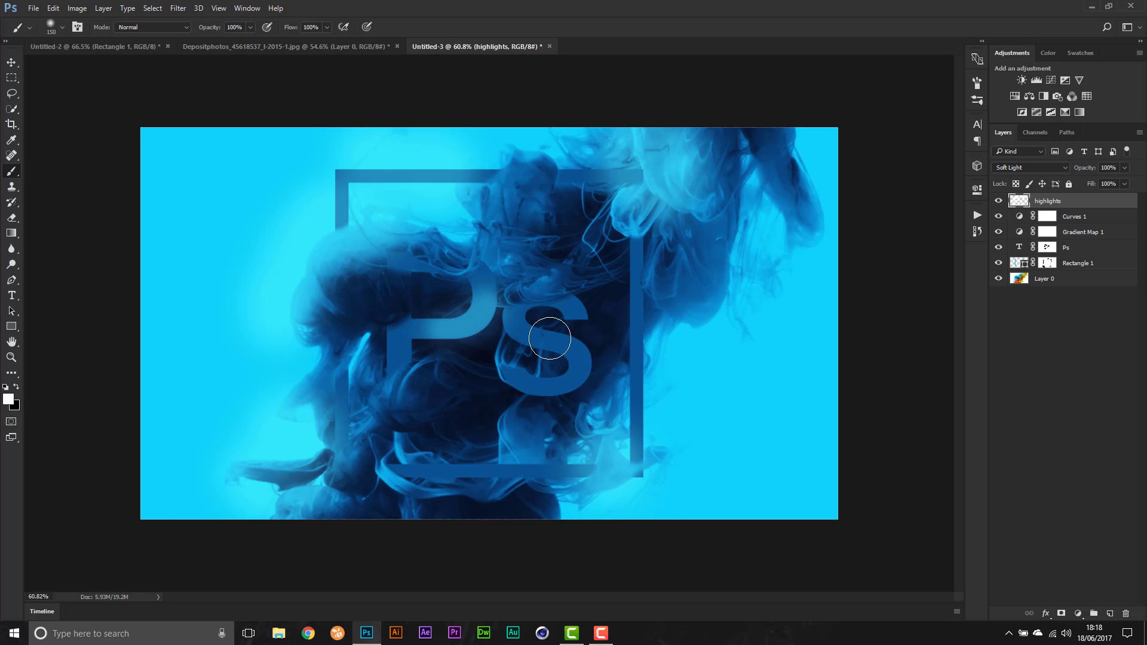
pyautogui.moveTo(550, 339); pyautogui.dragTo(577, 346)
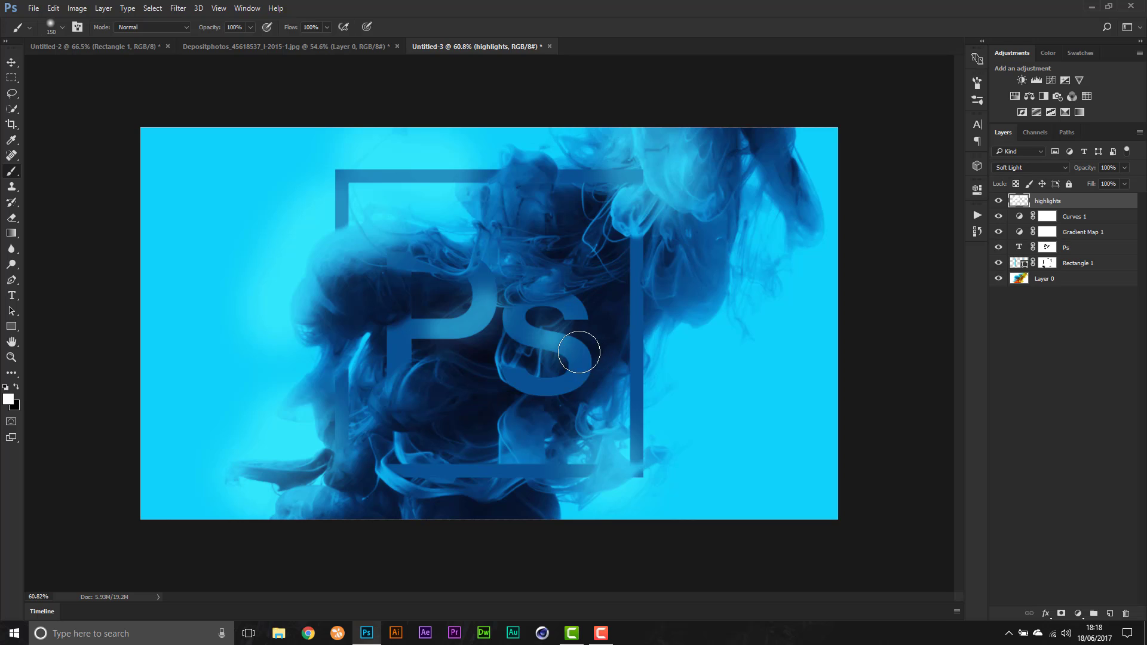
pyautogui.click(578, 351)
pyautogui.click(583, 301)
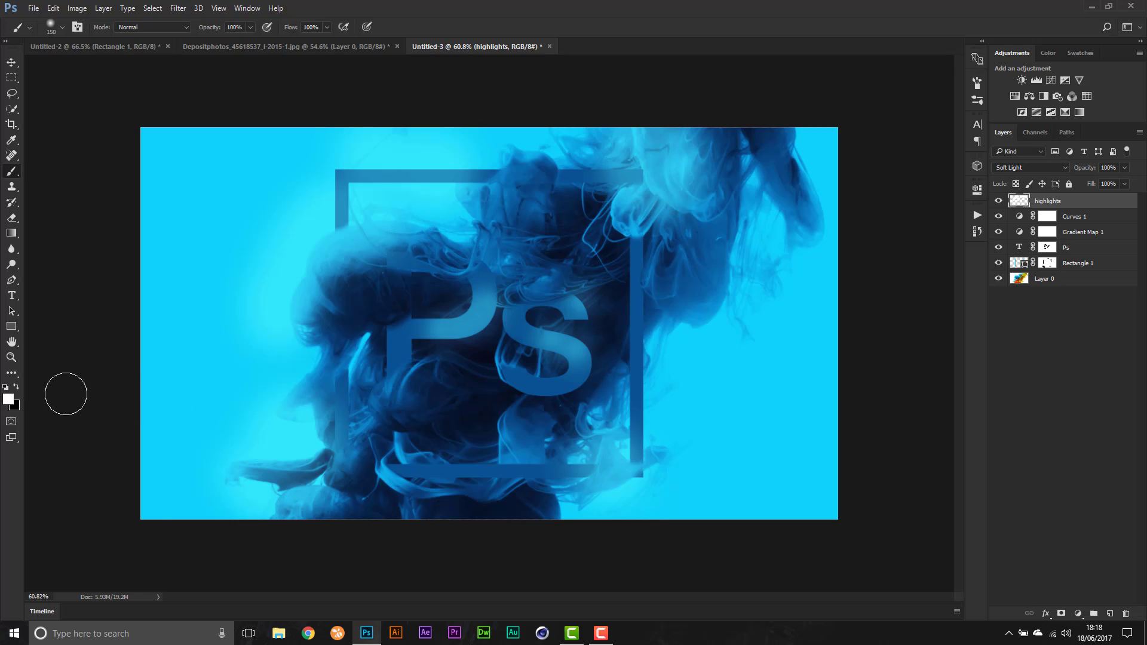
# - Paint black shadows over the smoke's upper centre, right plume and lower edge, enlarging the brush to 500 px and undoing unwanted strokes
pyautogui.click(16, 387)
pyautogui.moveTo(433, 368)
pyautogui.mouseDown()
pyautogui.moveTo(461, 398)
pyautogui.moveTo(477, 377)
pyautogui.moveTo(468, 372)
pyautogui.moveTo(457, 391)
pyautogui.moveTo(453, 481)
pyautogui.moveTo(499, 372)
pyautogui.moveTo(471, 360)
pyautogui.mouseUp()
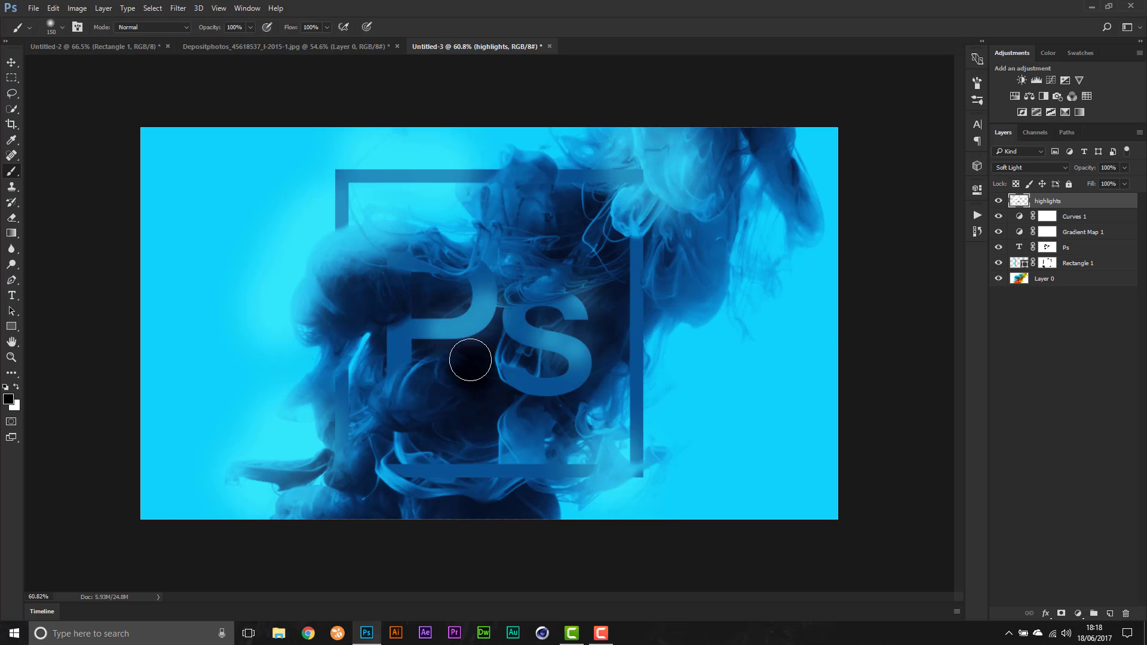
pyautogui.hotkey('ctrl', 'z')
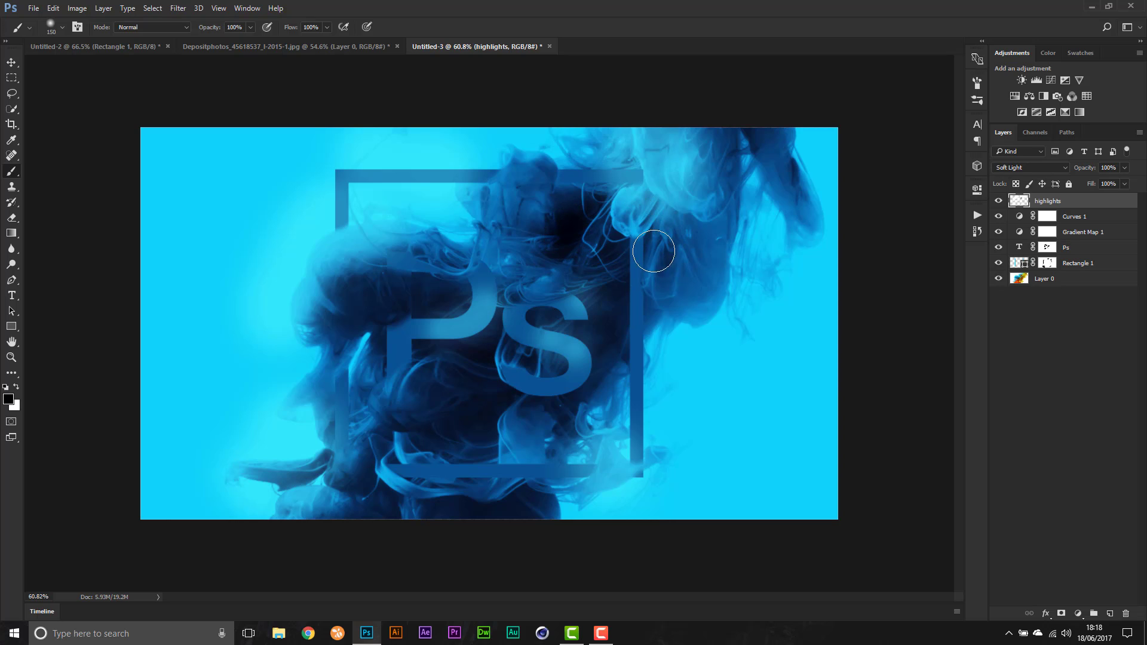
pyautogui.moveTo(654, 251); pyautogui.dragTo(717, 283)
pyautogui.click(746, 312)
pyautogui.hotkey('ctrl', 'z')
pyautogui.moveTo(719, 279); pyautogui.dragTo(756, 288)
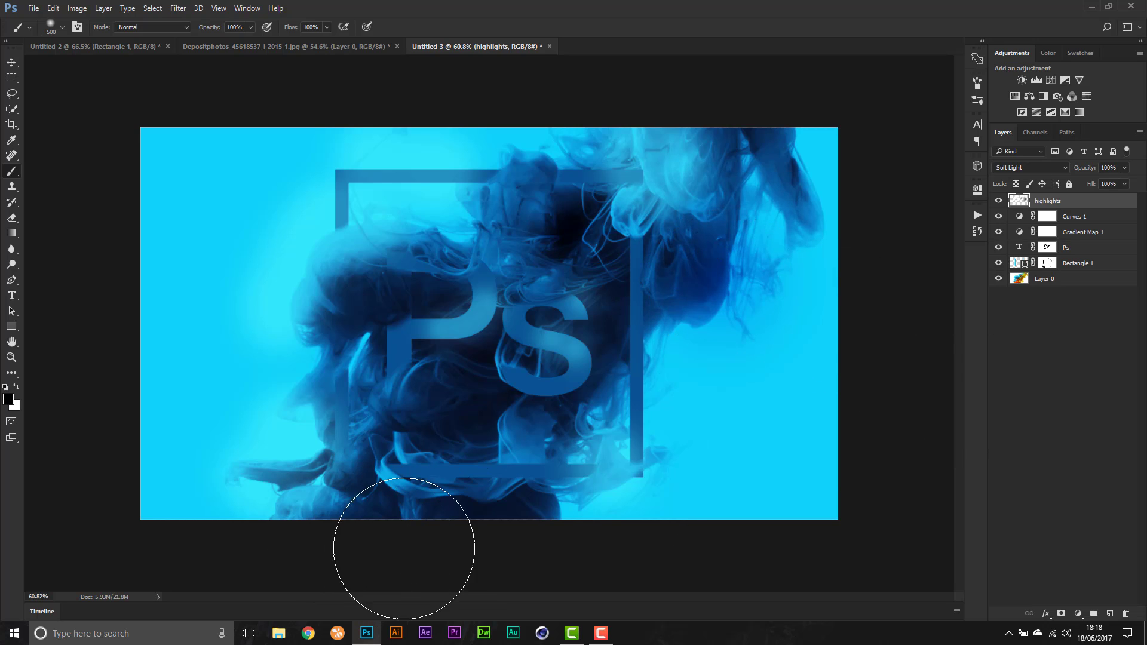
pyautogui.click(421, 522)
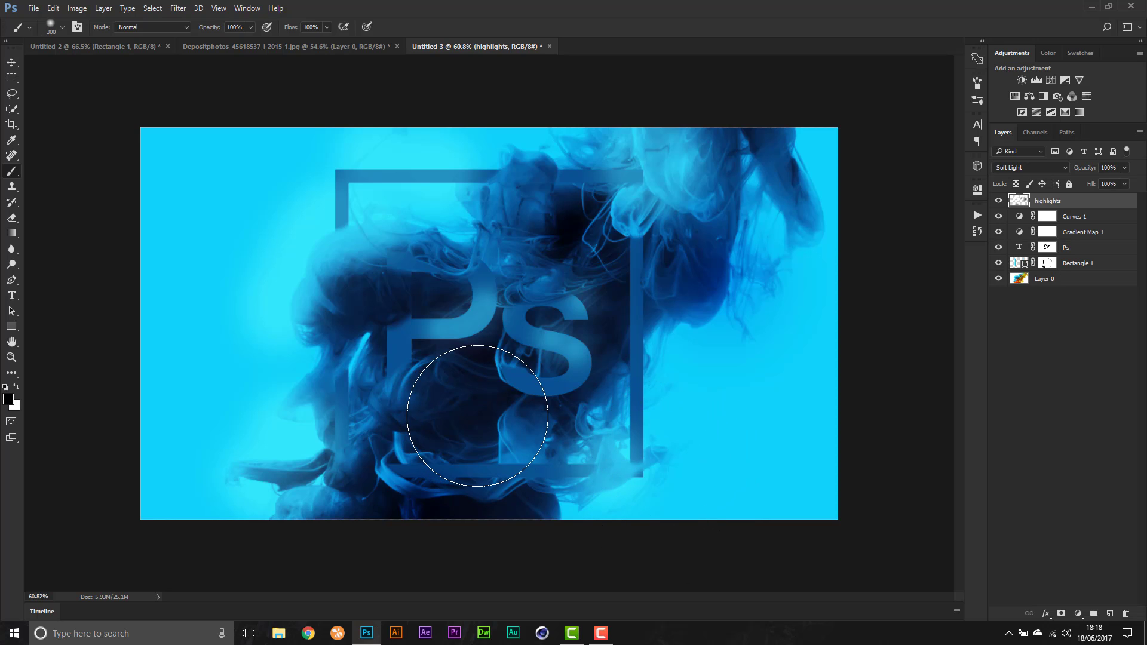
# - Change the foreground colour to dark grey 535353 and paint softer shading over the lower S and the P's stem at 200 px
pyautogui.click(9, 399)
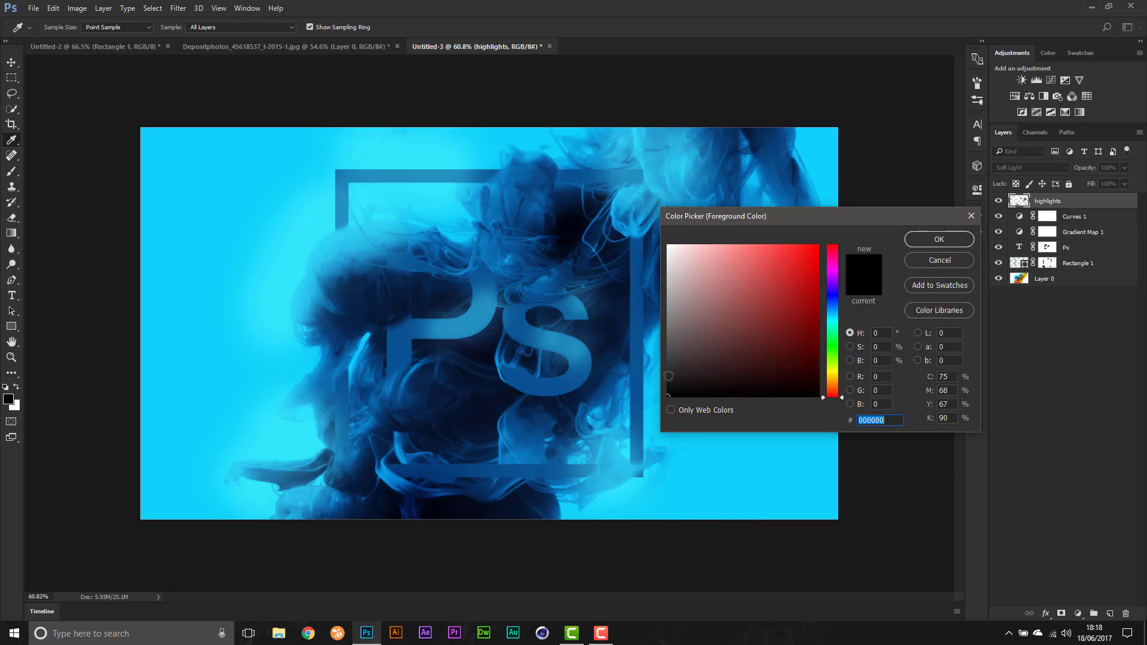
pyautogui.moveTo(669, 373); pyautogui.dragTo(668, 347)
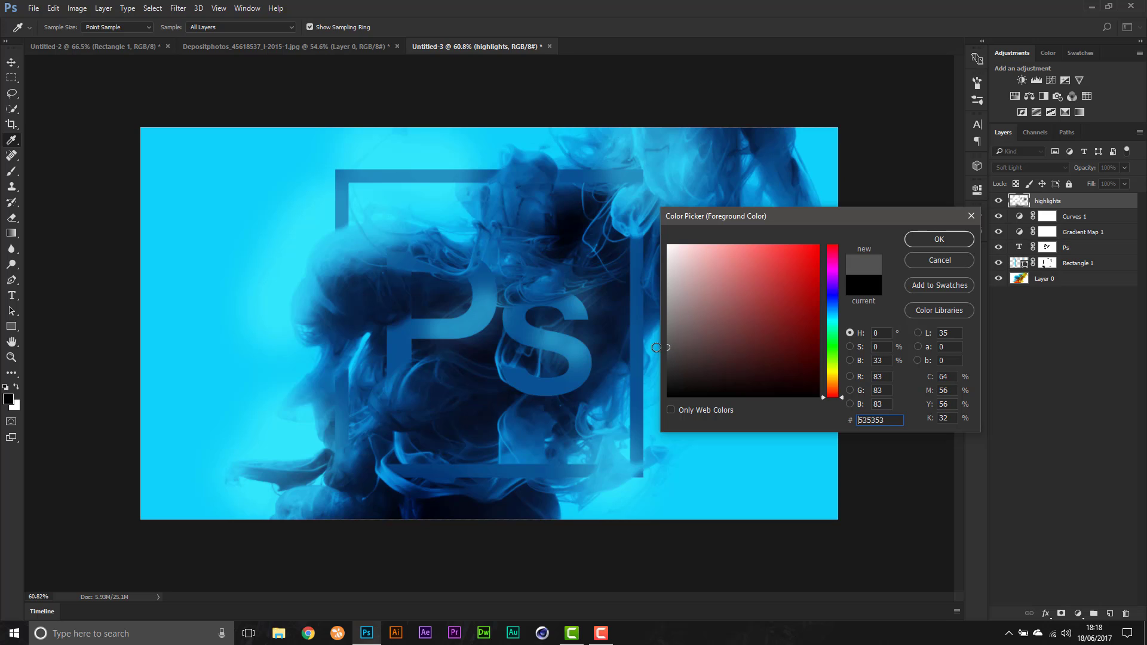
pyautogui.click(953, 240)
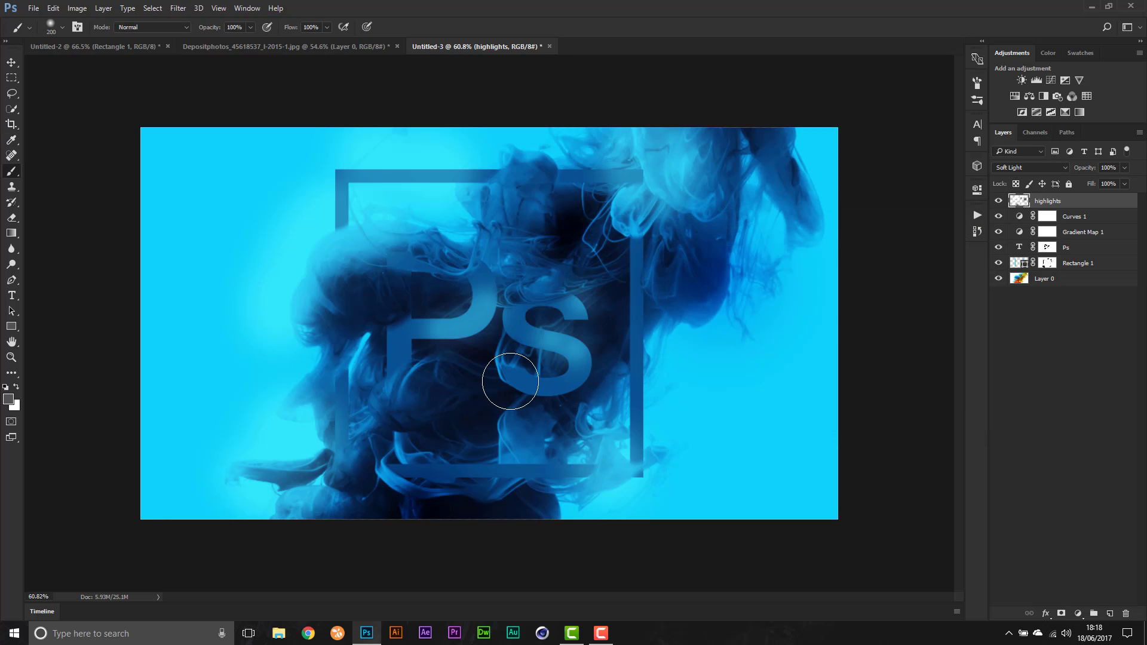
pyautogui.moveTo(511, 381); pyautogui.dragTo(530, 396)
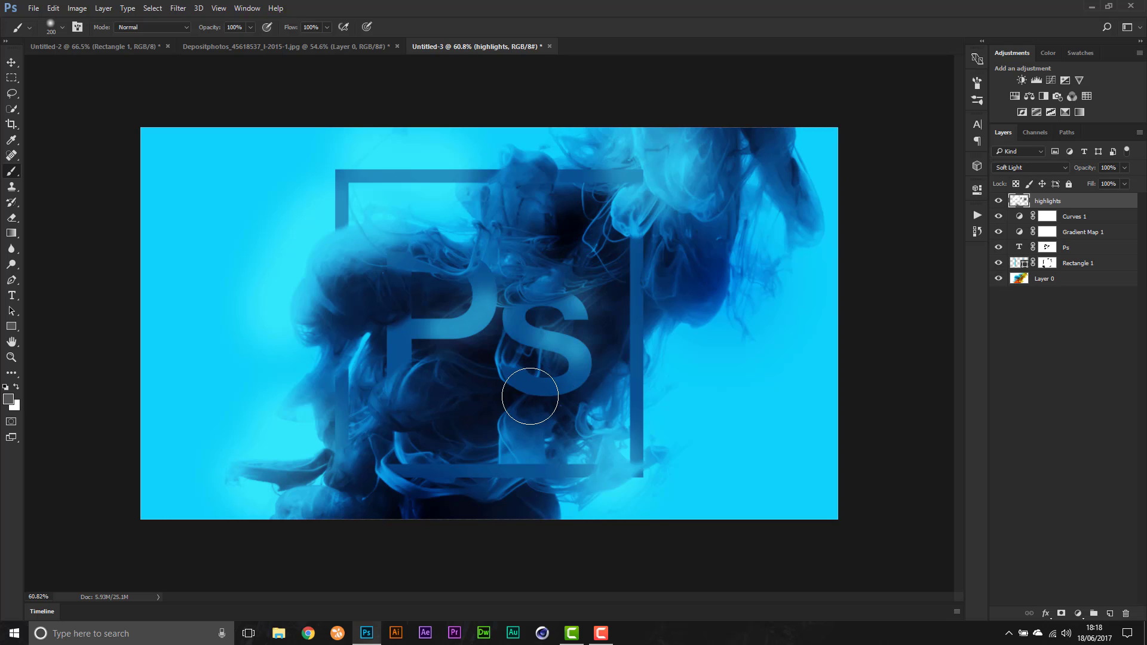
pyautogui.click(409, 377)
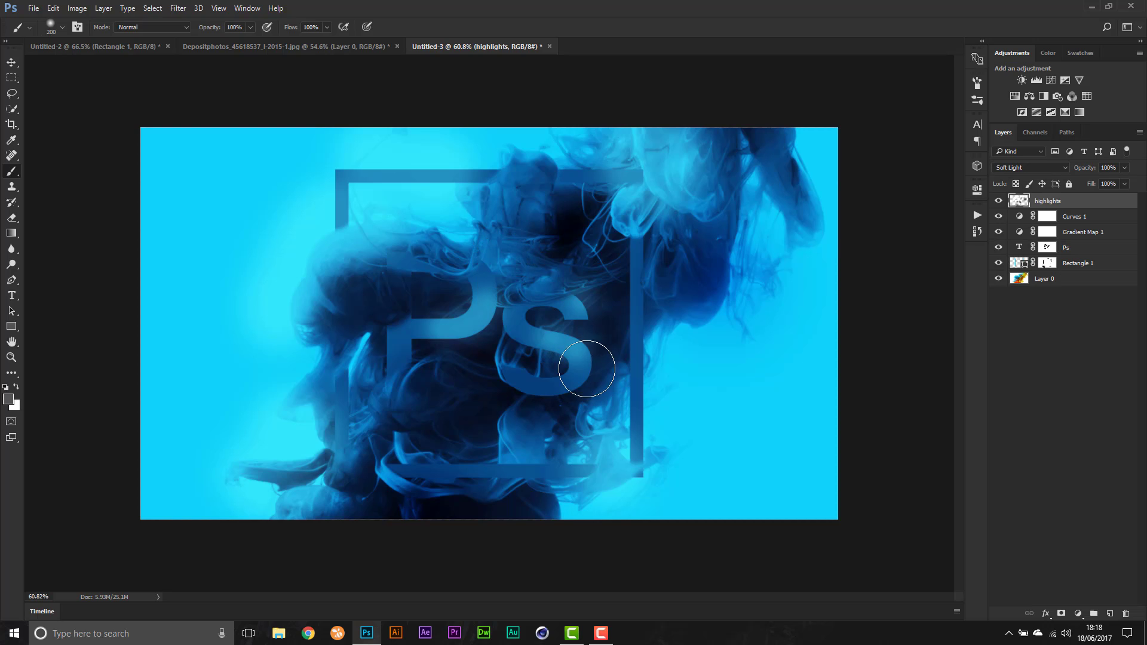
# - Paint dark grey shading on the highlights layer over the smoke plume beside the frame's upper-right corner
pyautogui.scroll(-2, 589, 344)
pyautogui.scroll(2, 588, 332)
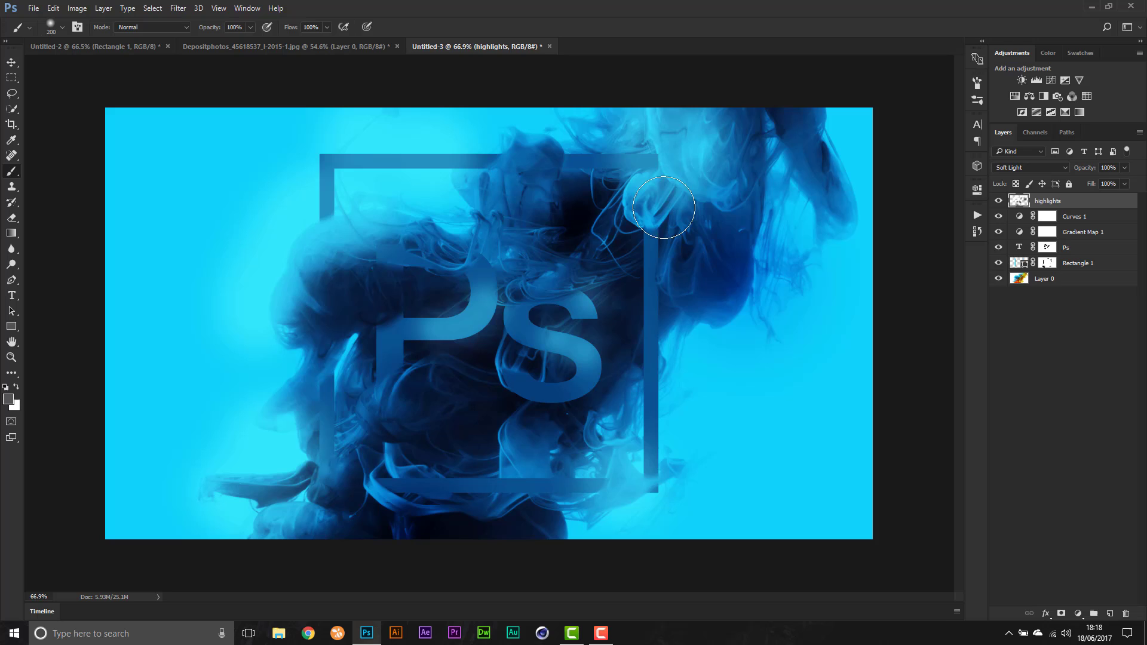
pyautogui.moveTo(664, 207)
pyautogui.mouseDown()
pyautogui.moveTo(695, 209)
pyautogui.moveTo(690, 219)
pyautogui.moveTo(727, 210)
pyautogui.moveTo(686, 286)
pyautogui.moveTo(711, 259)
pyautogui.moveTo(739, 286)
pyautogui.mouseUp()
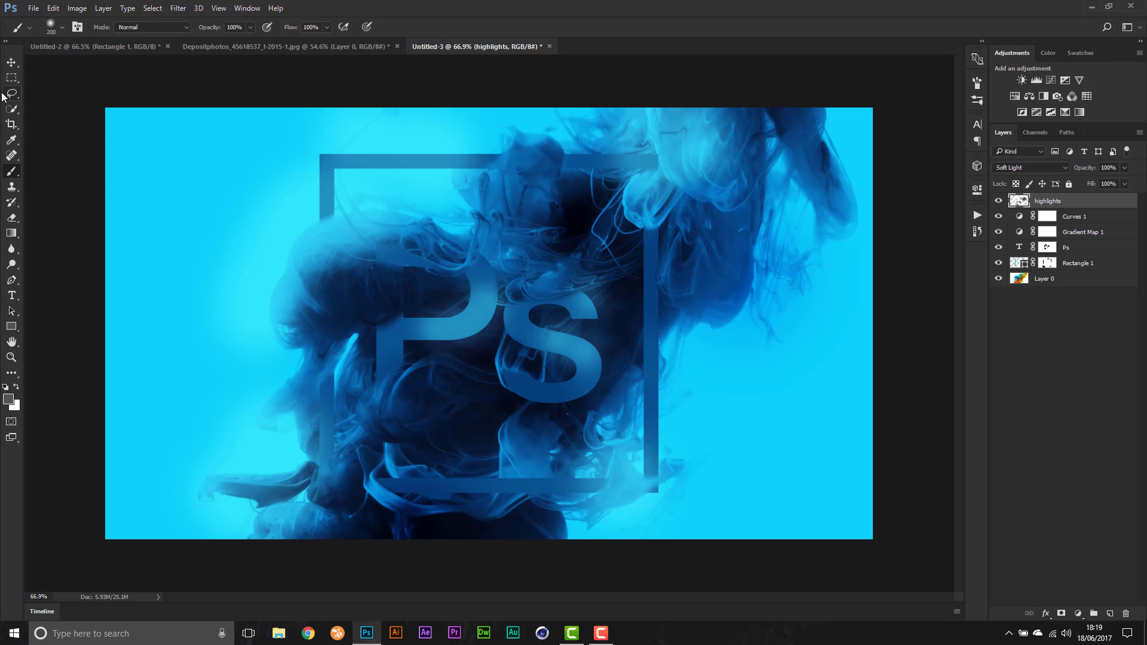
pyautogui.click(11, 62)
pyautogui.scroll(-1, 387, 393)
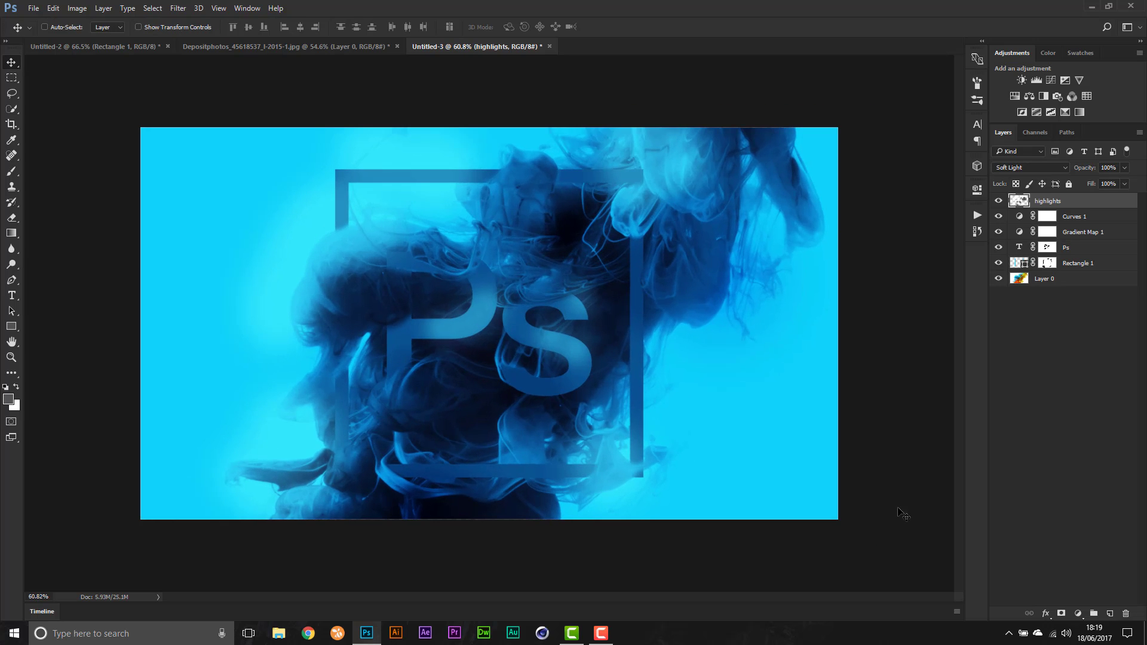
pyautogui.click(1069, 396)
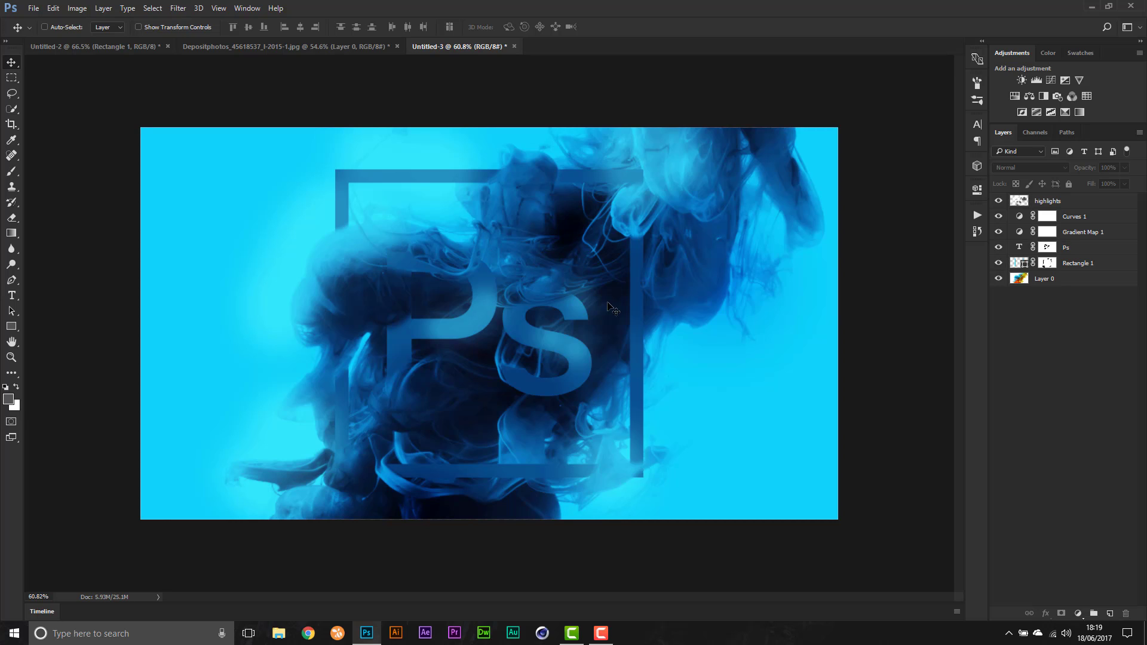
pyautogui.click(1110, 613)
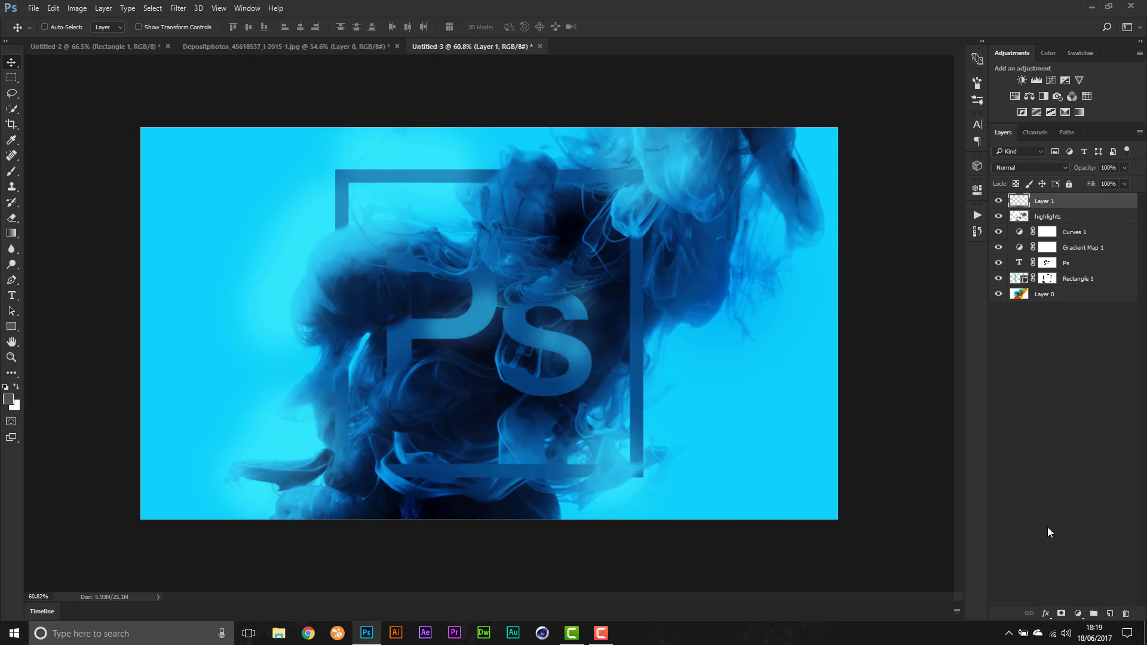
pyautogui.hotkey('shift', 'F5')
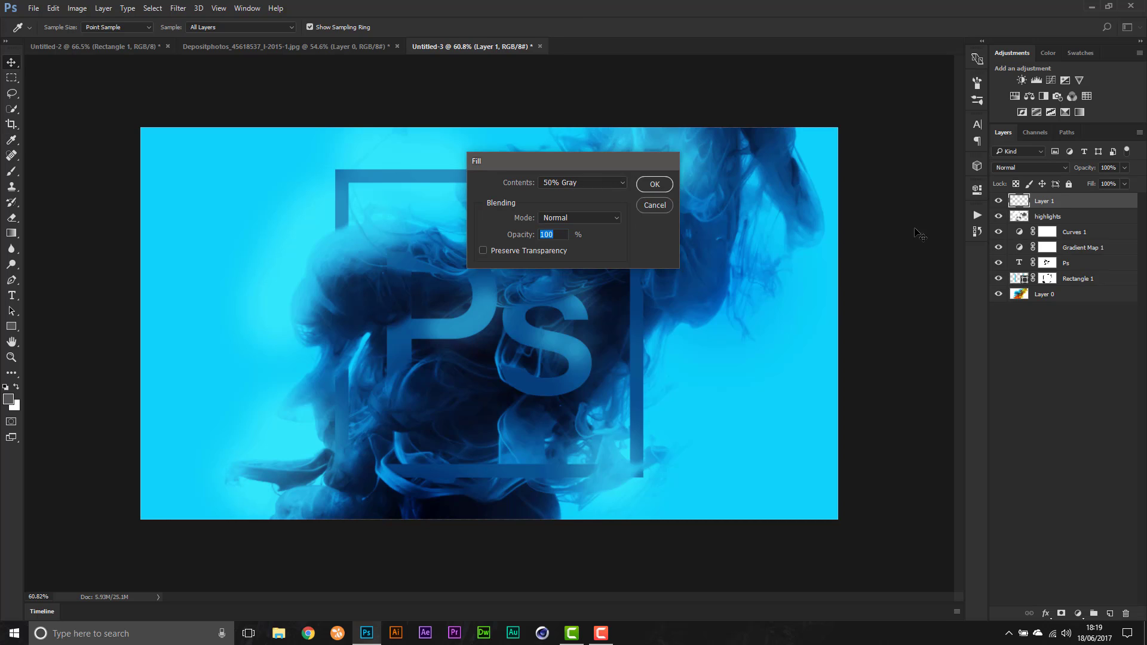
pyautogui.click(651, 185)
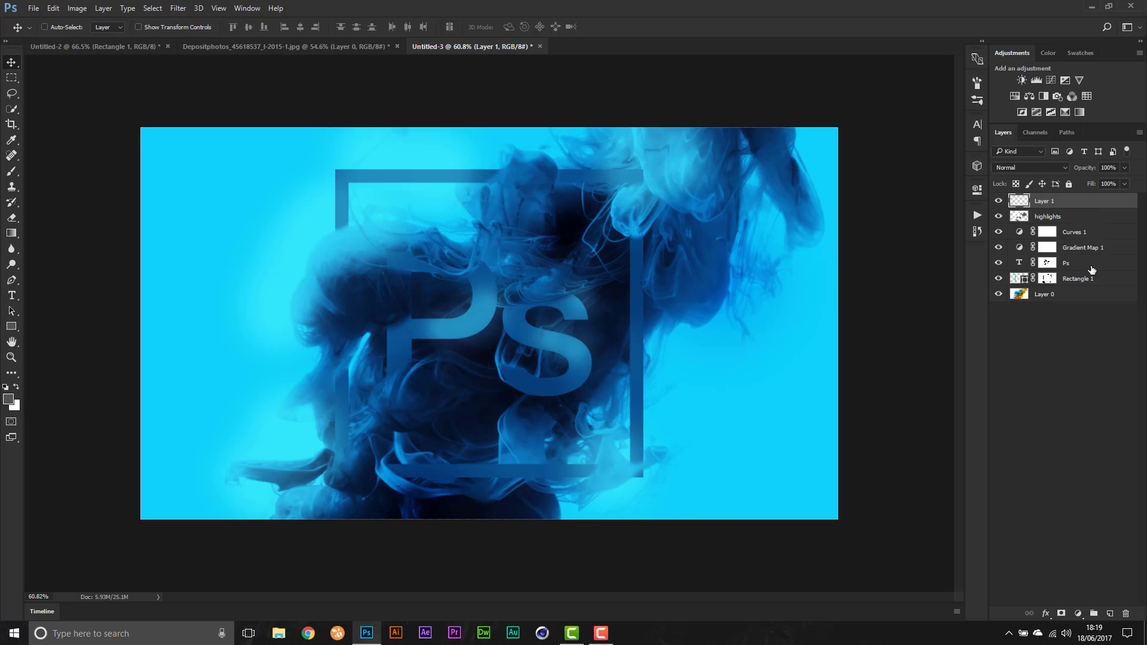
pyautogui.press('Delete')
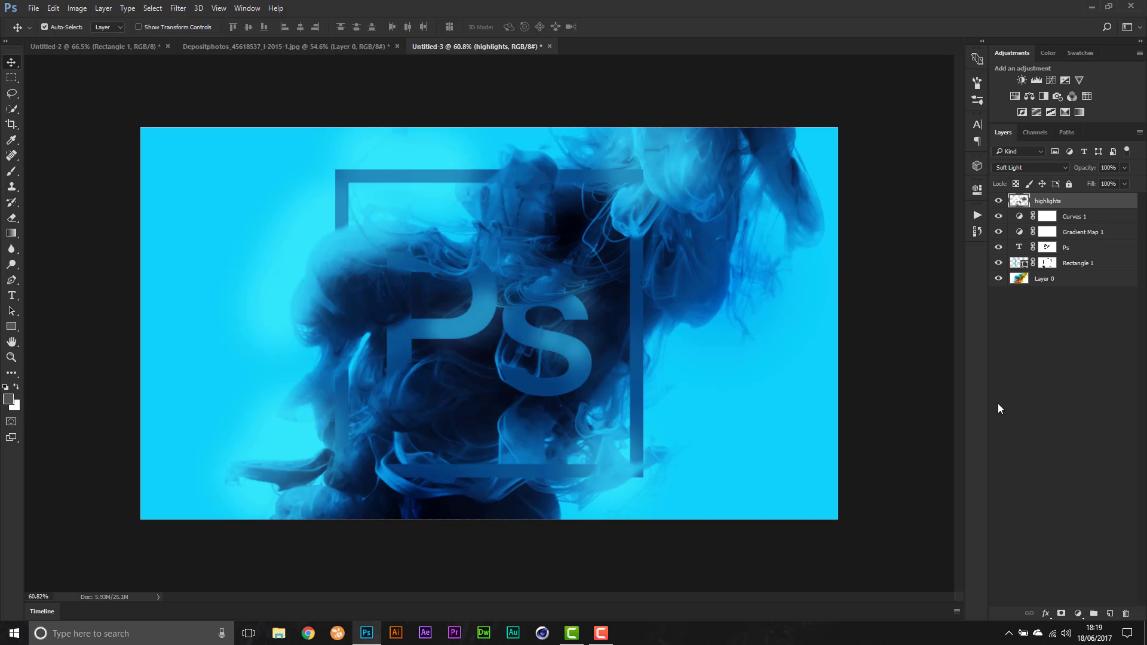
# - Stamp all visible layers into a new merged layer on top of the stack and duplicate it
pyautogui.hotkey('ctrl', 'shift', 'alt', 'e')
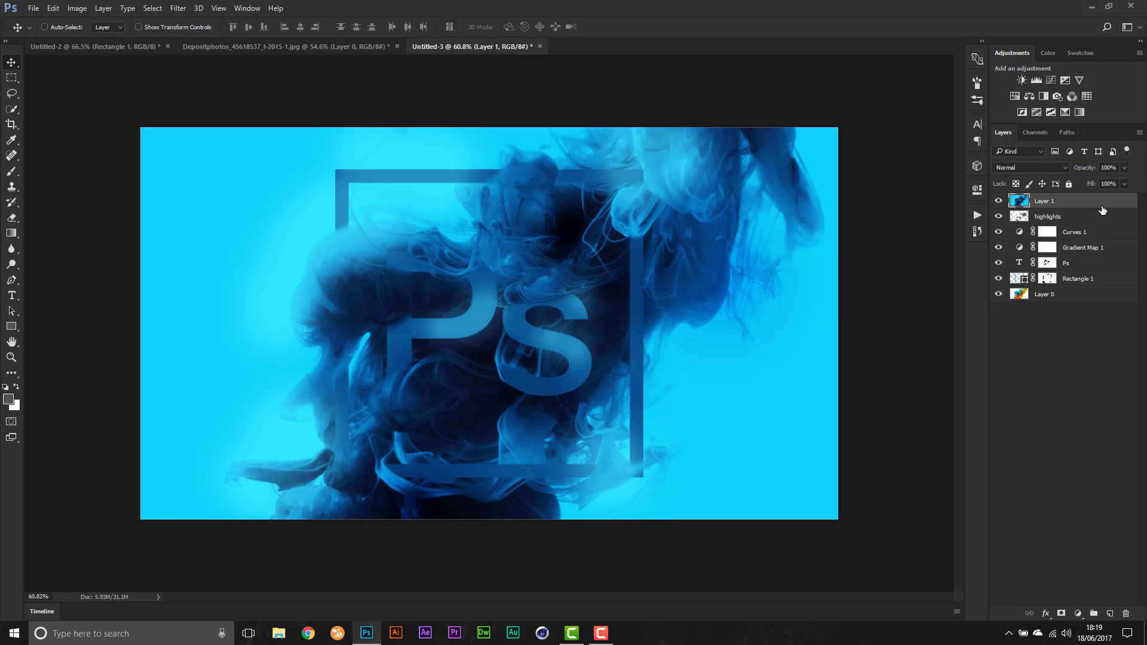
pyautogui.hotkey('ctrl', 'j')
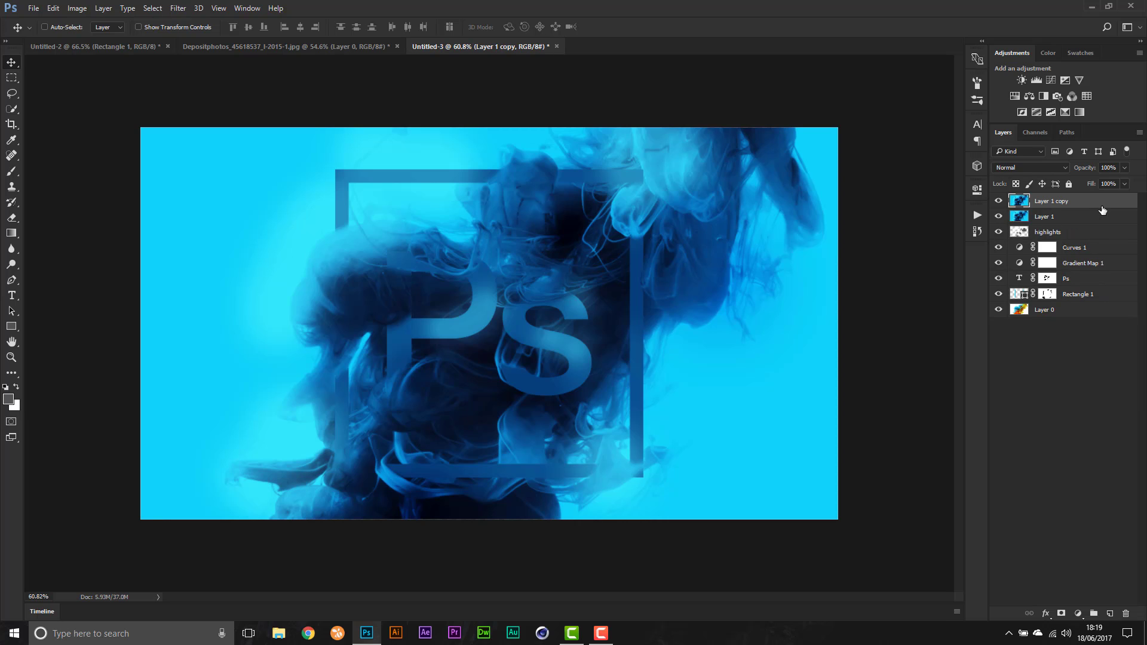
# - Apply a High Pass filter with a 45-pixel radius to the lower merged layer, Layer 1
pyautogui.click(1092, 222)
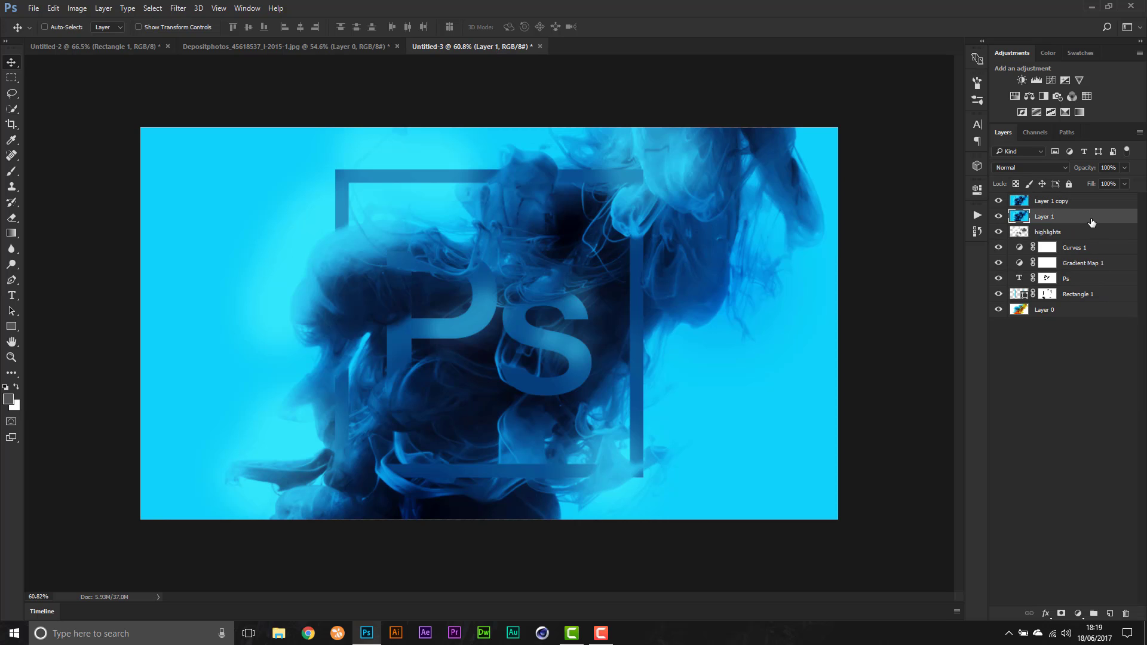
pyautogui.click(178, 7)
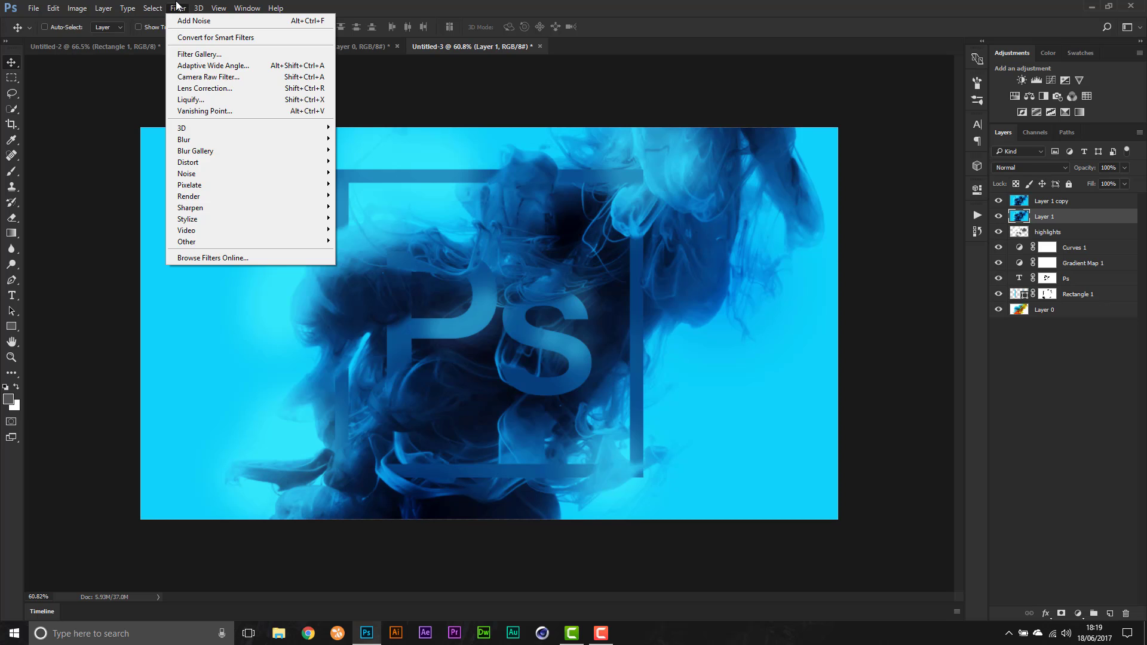
pyautogui.moveTo(223, 242)
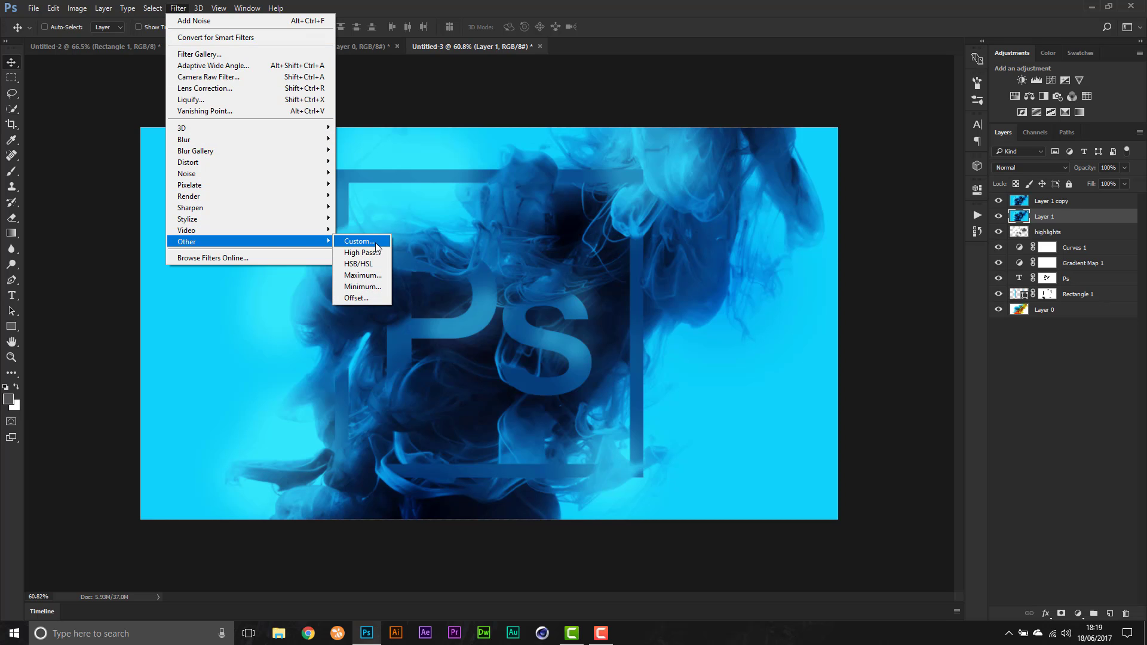
pyautogui.click(361, 253)
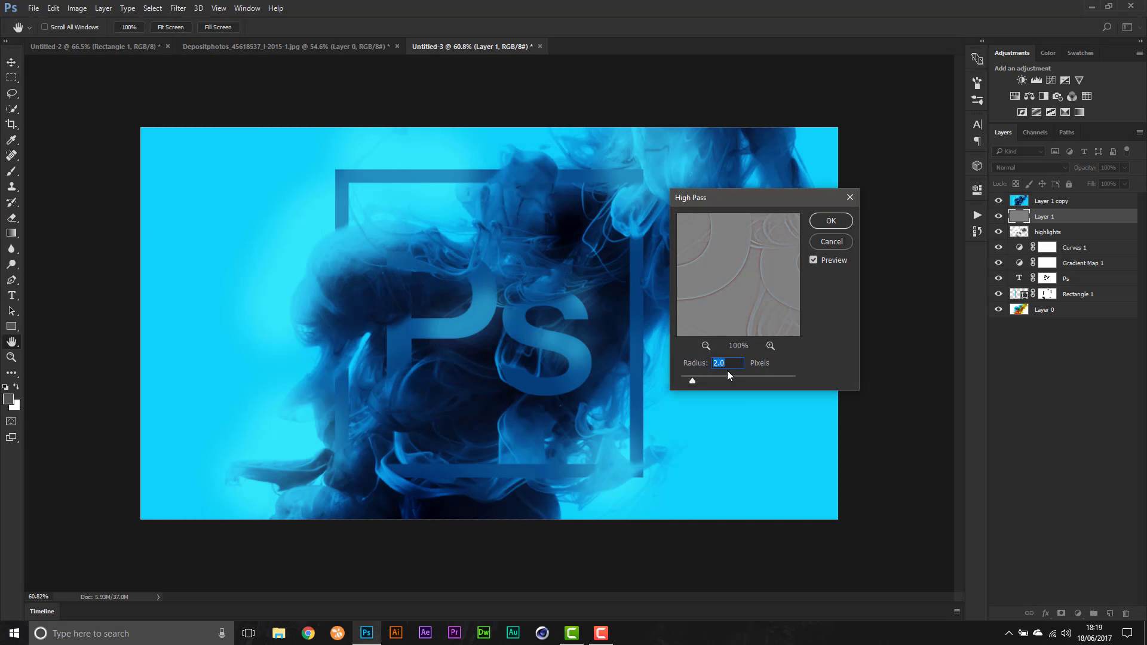
pyautogui.write('45')
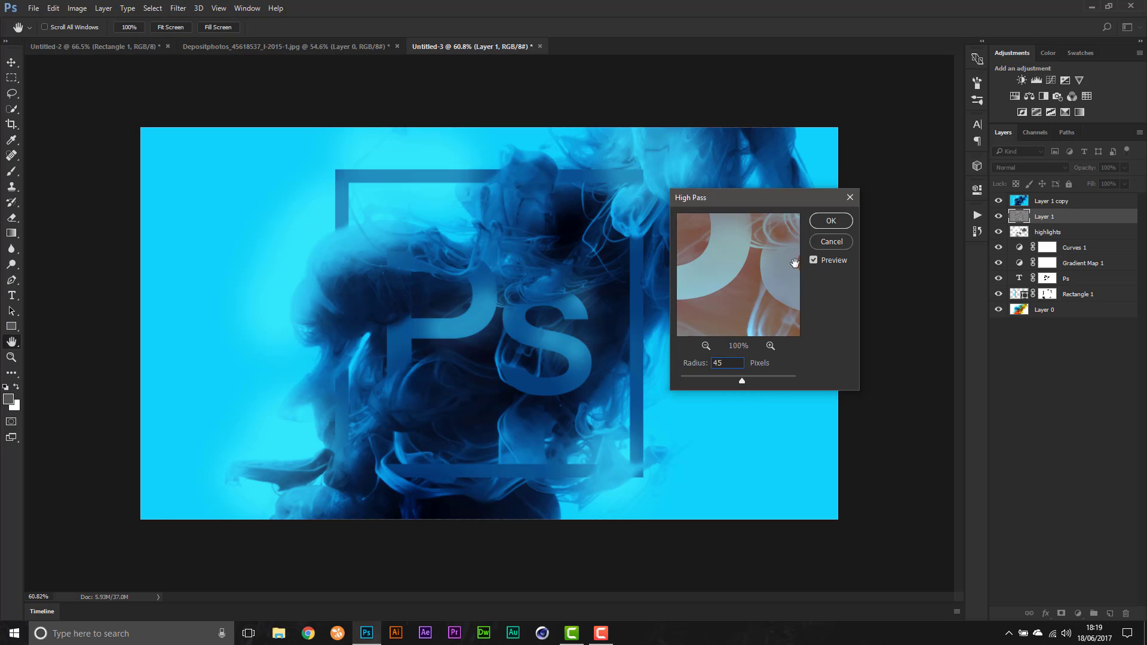
pyautogui.click(832, 221)
# - Hide the Layer 1 copy and set Layer 1's blend mode to Soft Light
pyautogui.click(998, 202)
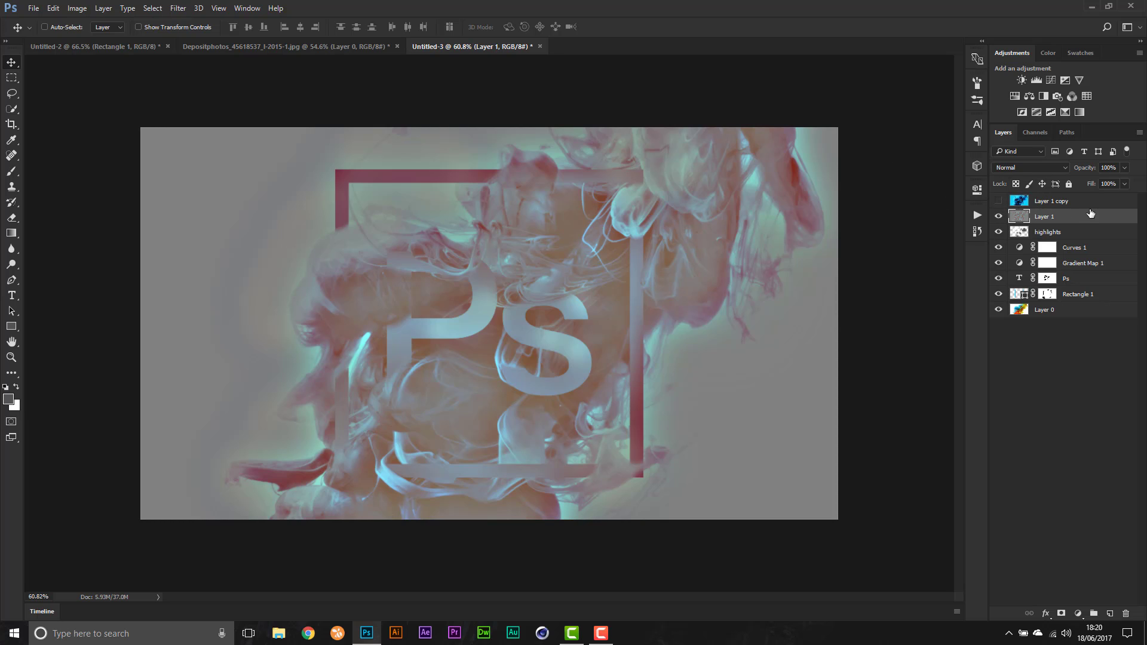
pyautogui.click(1041, 168)
pyautogui.click(1008, 292)
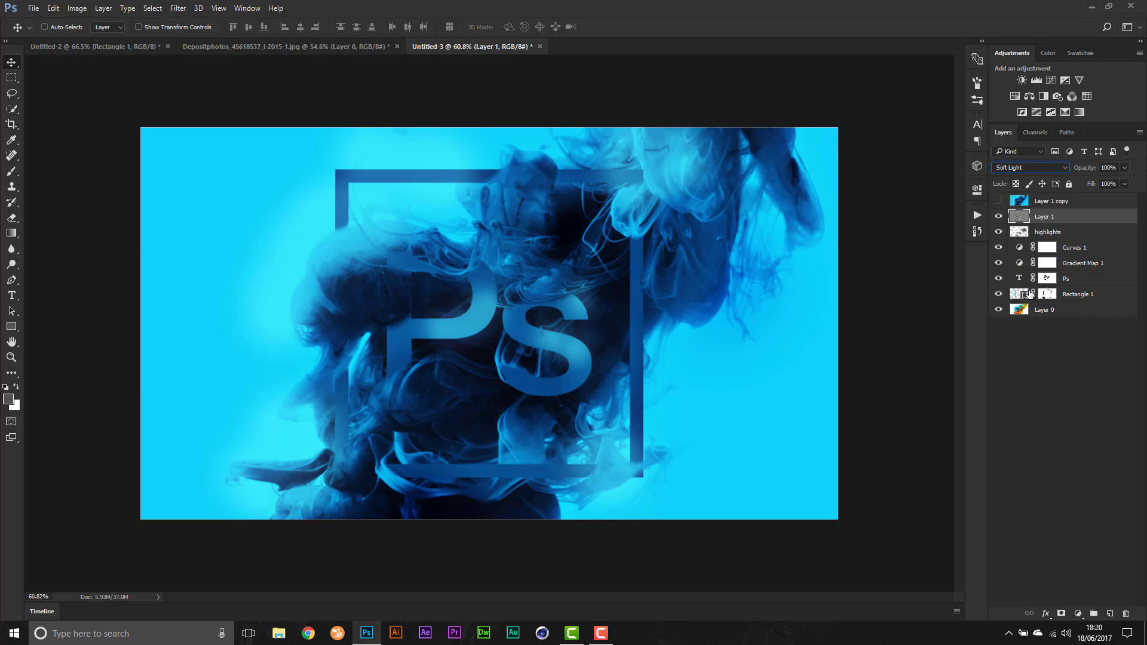
pyautogui.click(1068, 185)
# - Show the Layer 1 copy again and apply a High Pass filter with a 2-pixel radius to it
pyautogui.click(1069, 201)
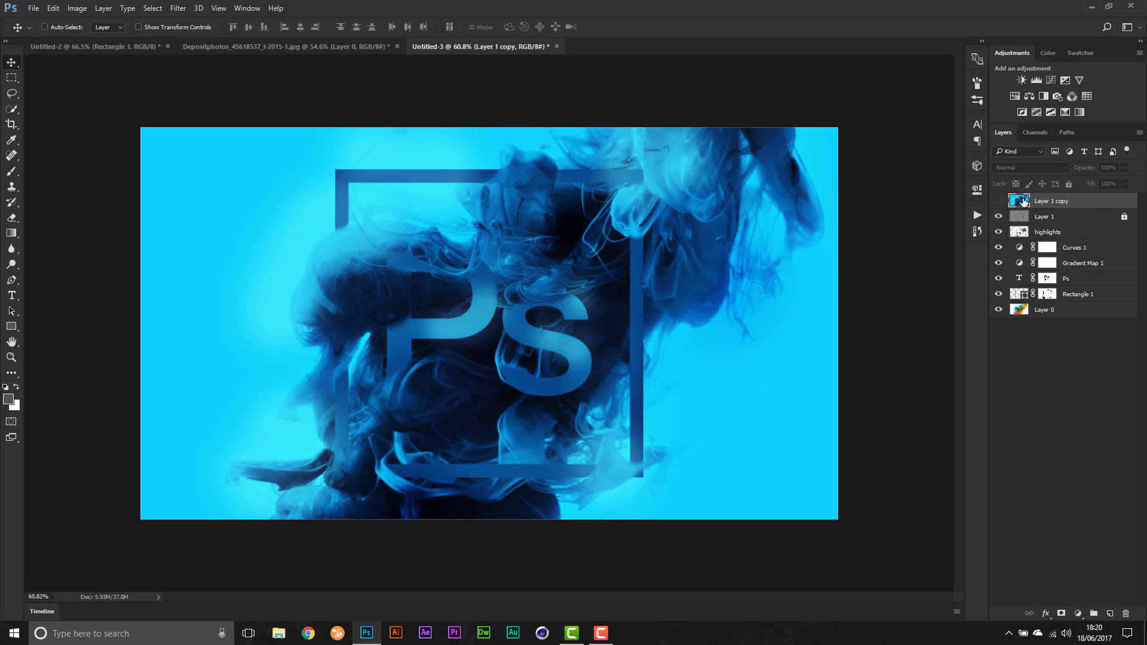
pyautogui.click(999, 201)
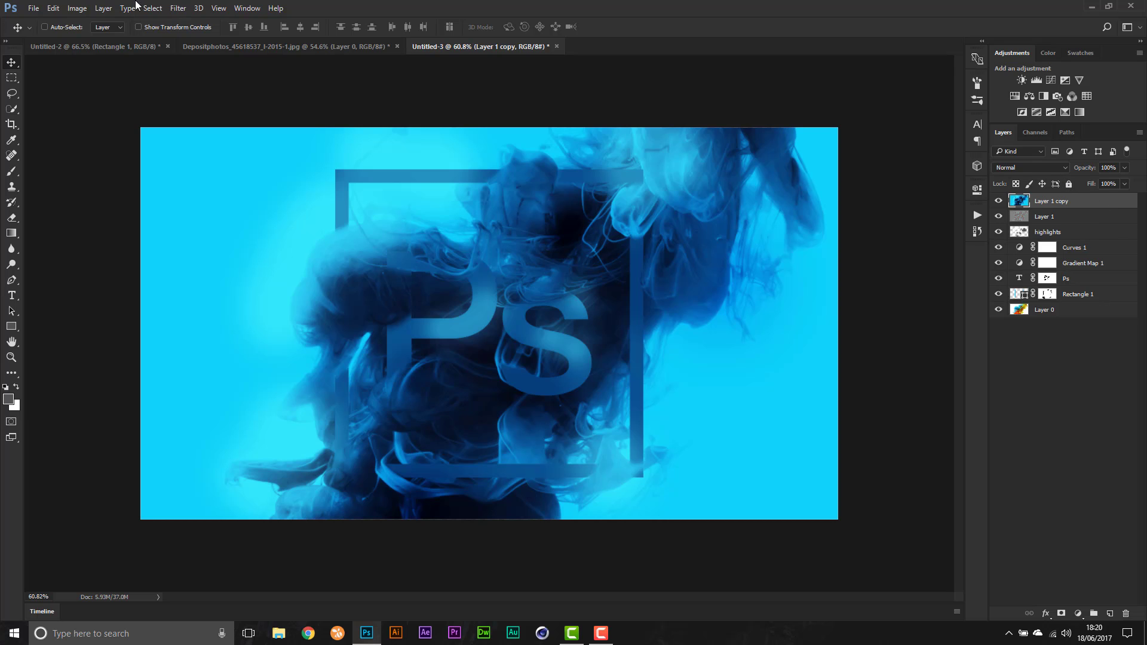
pyautogui.click(178, 8)
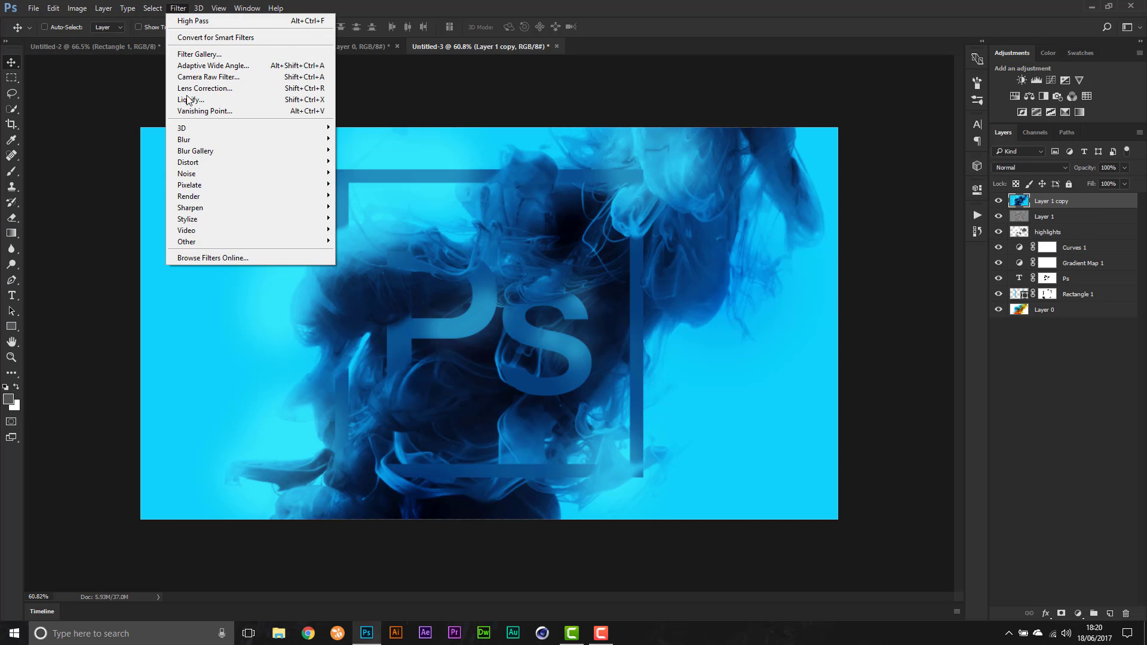
pyautogui.moveTo(212, 242)
pyautogui.click(367, 252)
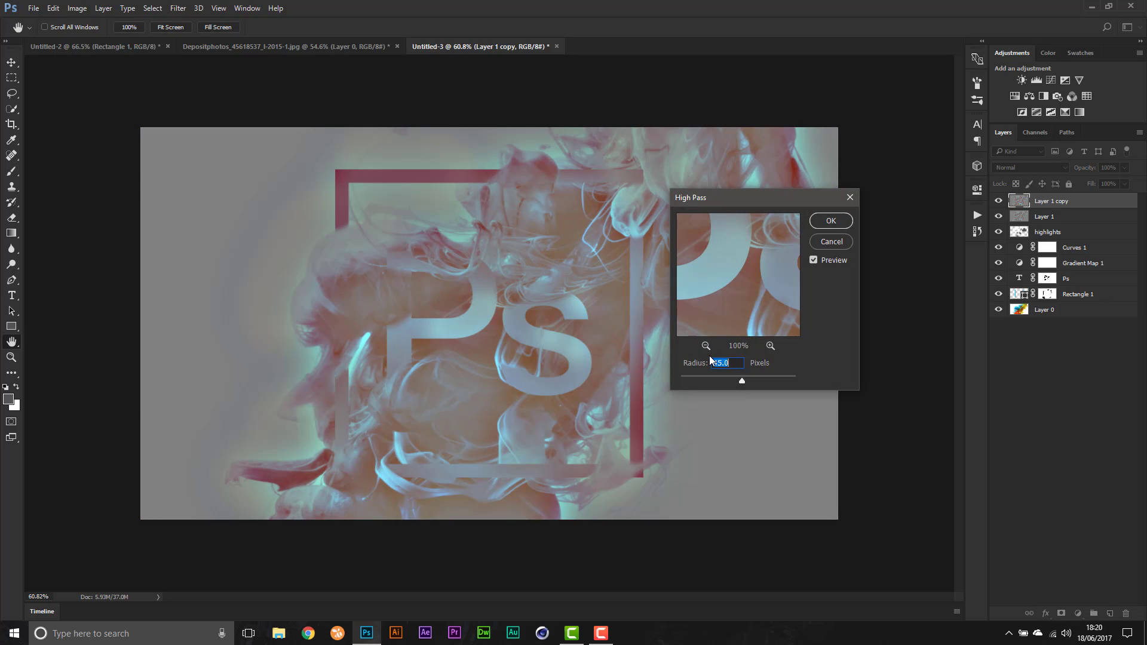
pyautogui.write('3')
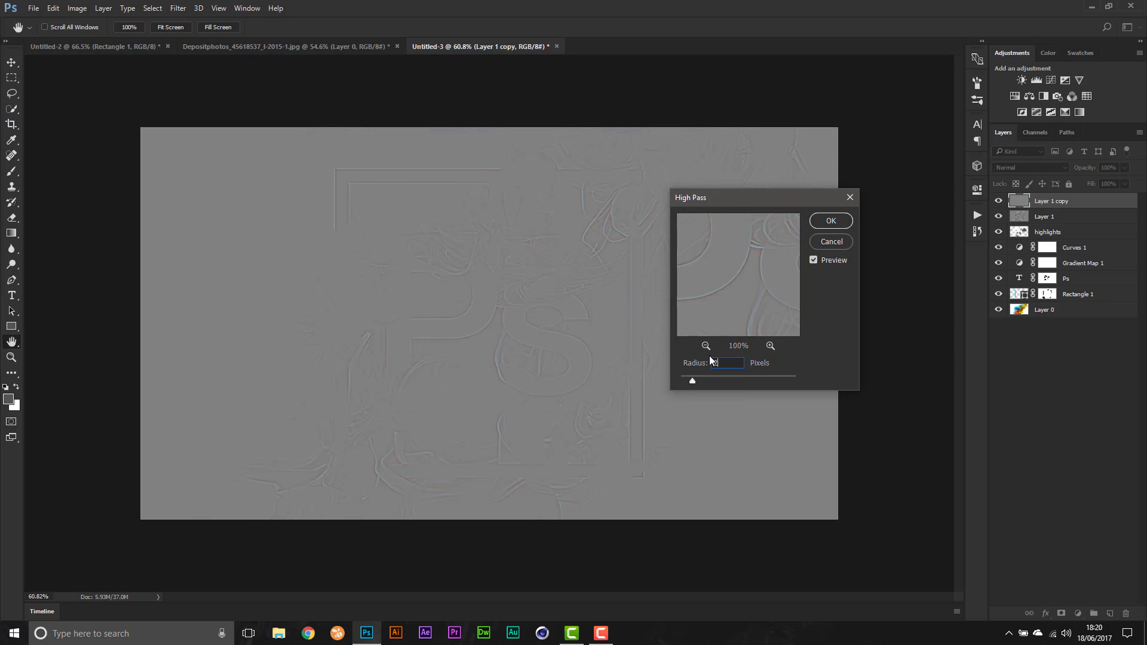
pyautogui.moveTo(707, 295); pyautogui.dragTo(794, 251)
pyautogui.click(831, 222)
# - Set the Layer 1 copy's blend mode to Soft Light and toggle both High Pass layers to compare the artwork before and after
pyautogui.click(1032, 168)
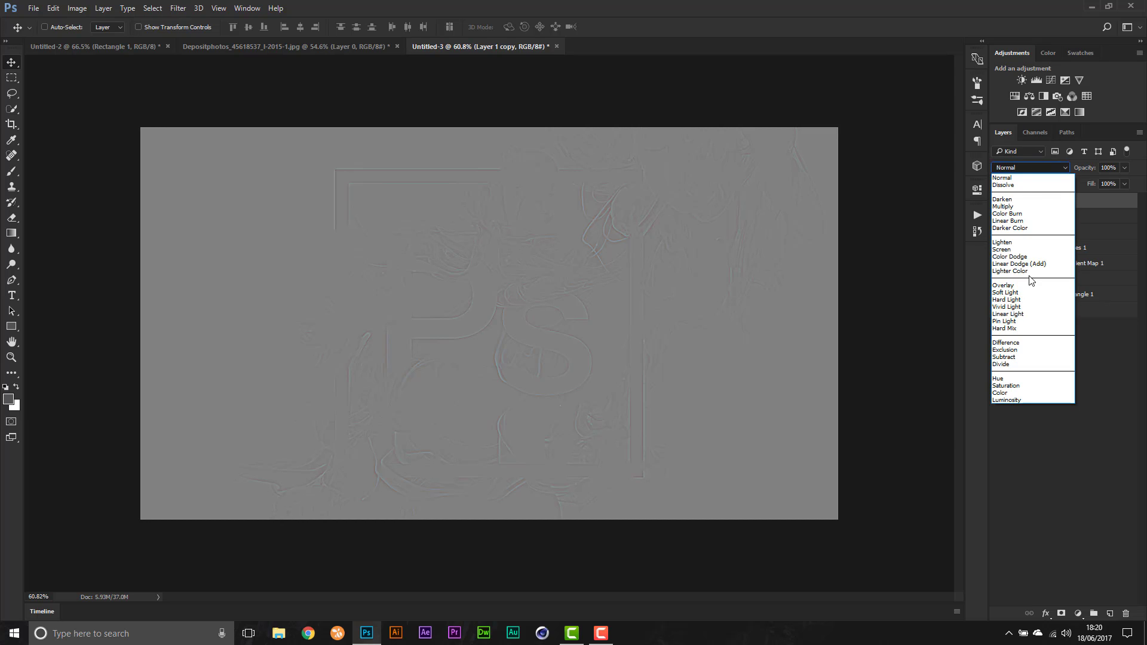
pyautogui.click(1024, 293)
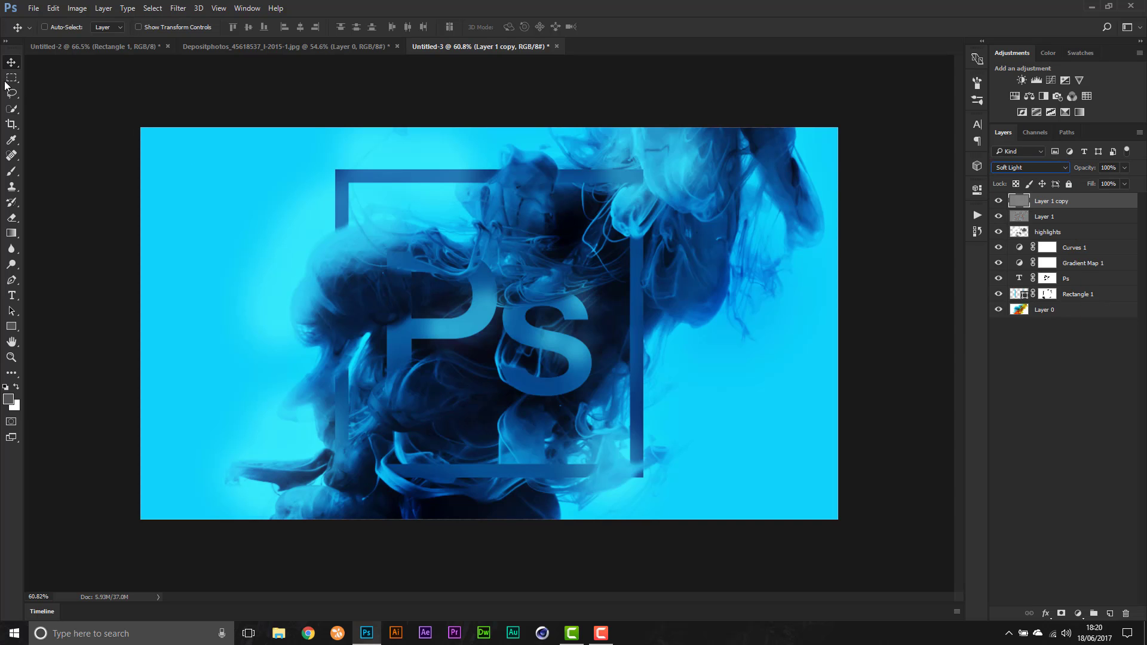
pyautogui.click(998, 201)
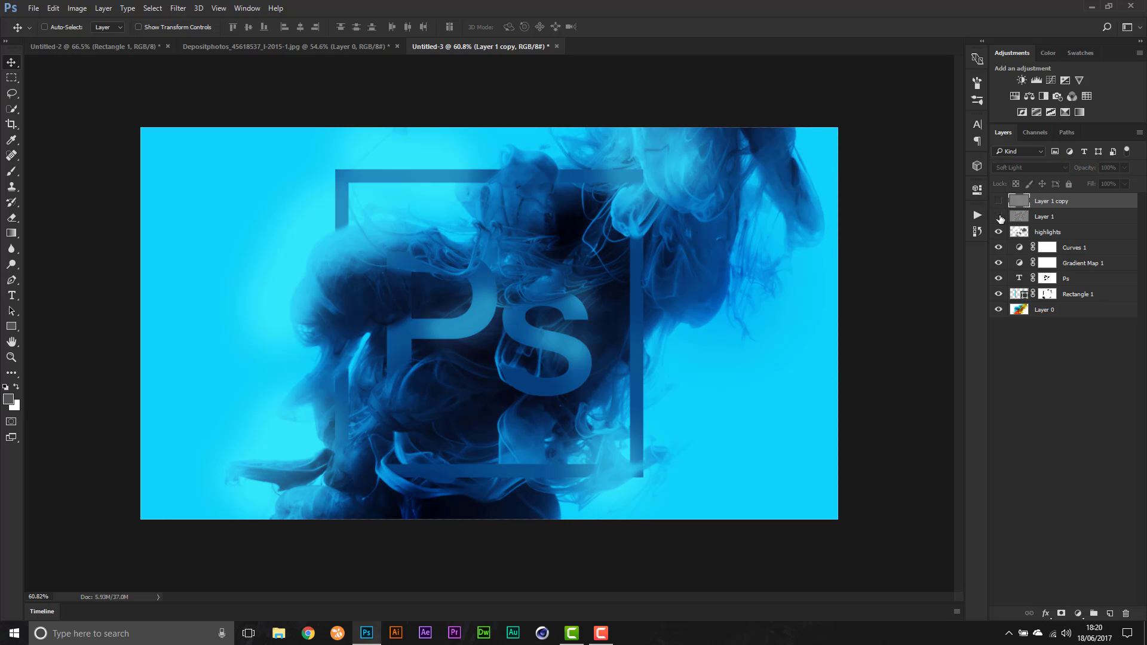
pyautogui.click(1002, 217)
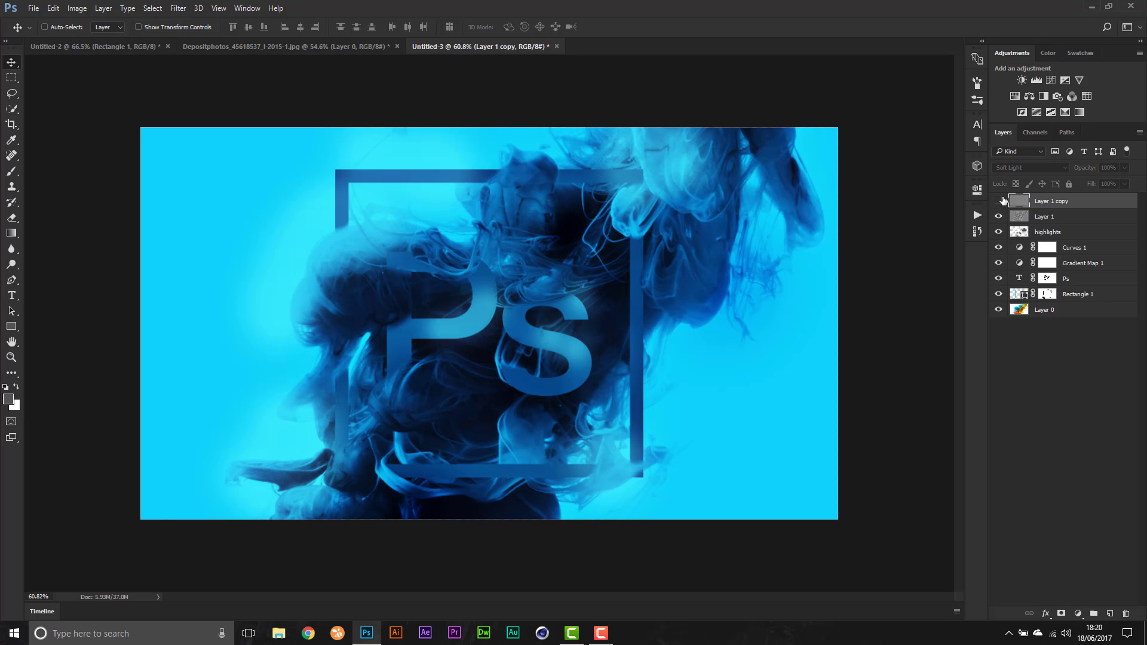
pyautogui.click(1001, 201)
pyautogui.click(1002, 201)
pyautogui.click(1002, 200)
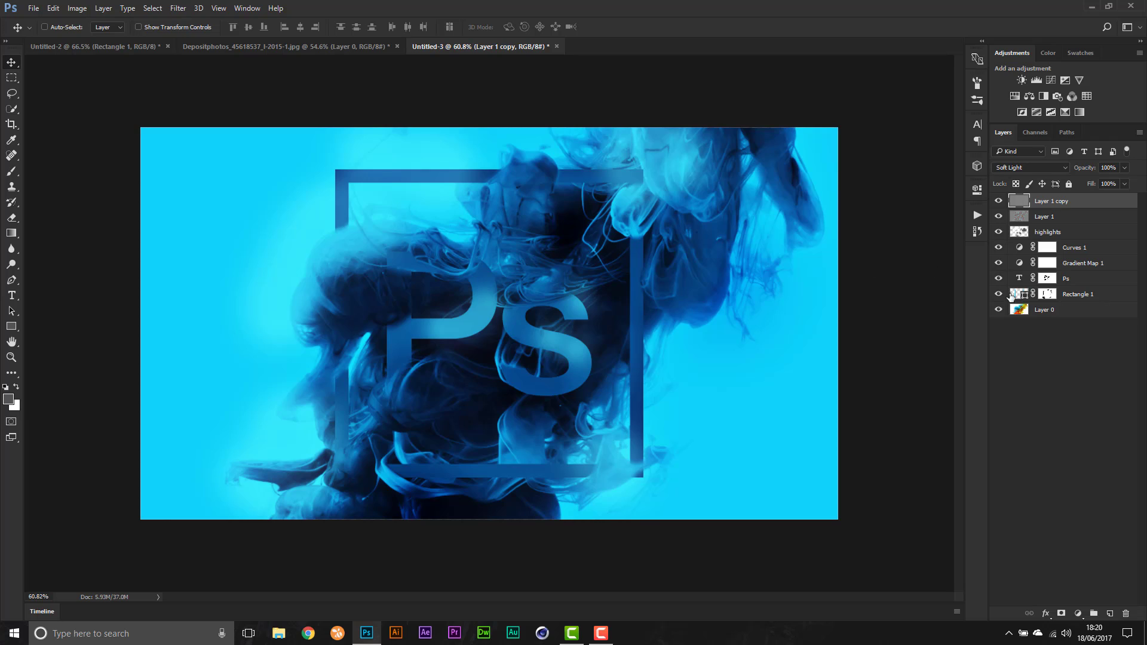
pyautogui.click(1023, 352)
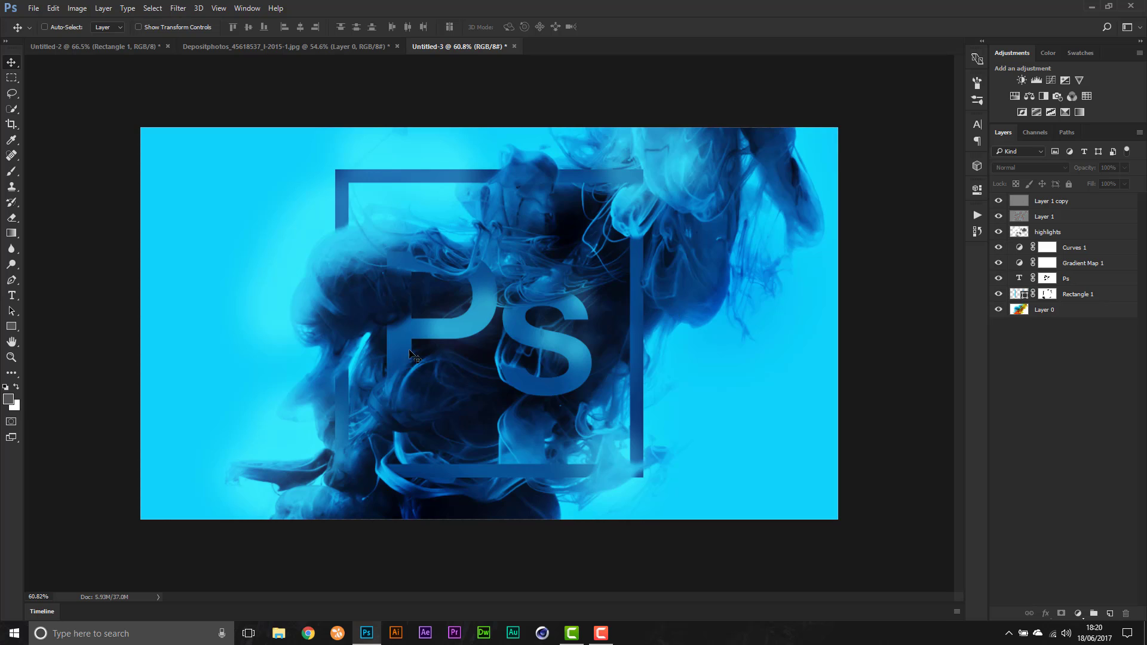
# - Create a new empty layer above the High Pass layers and enlarge the brush to 700 px
pyautogui.click(16, 171)
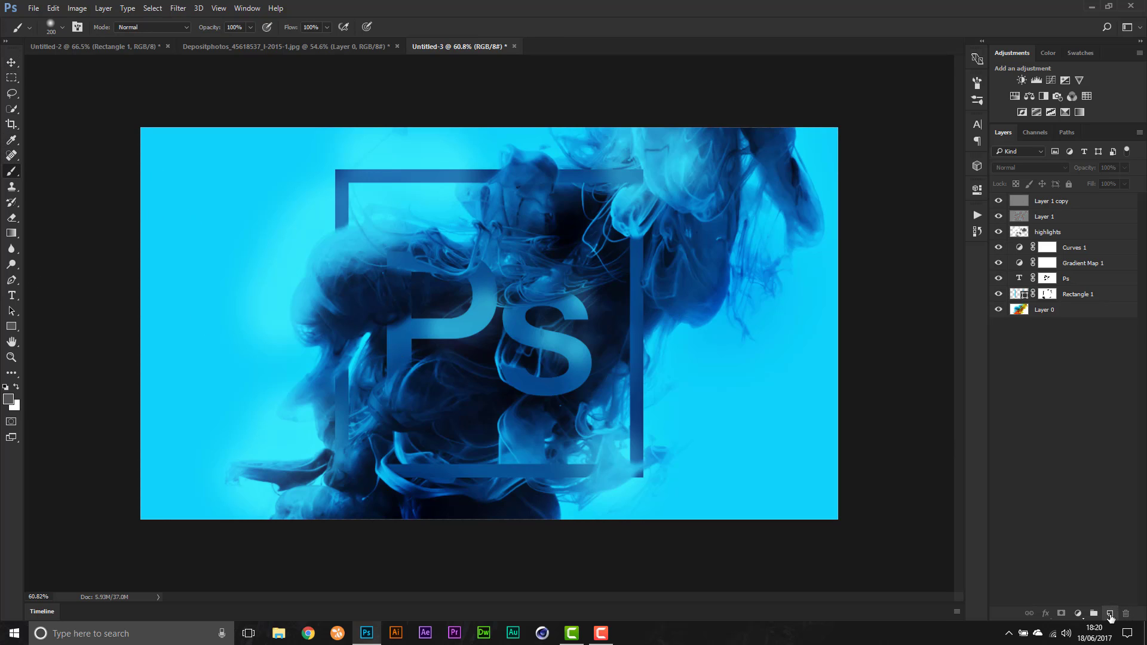
pyautogui.click(1110, 614)
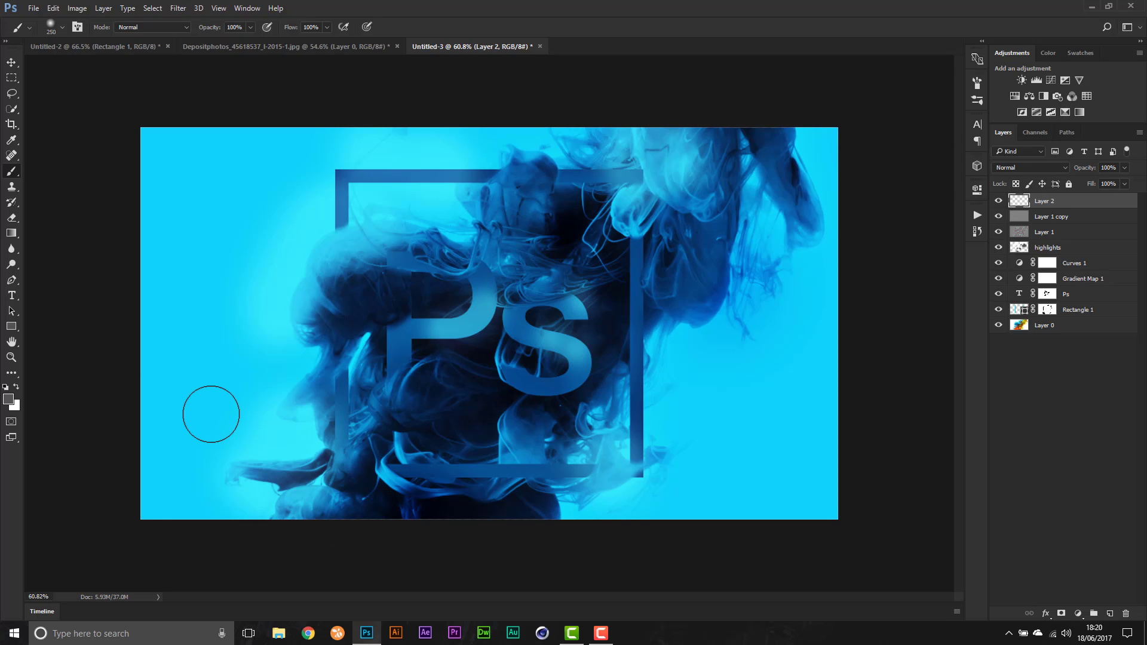
pyautogui.press(']')
pyautogui.press(']')
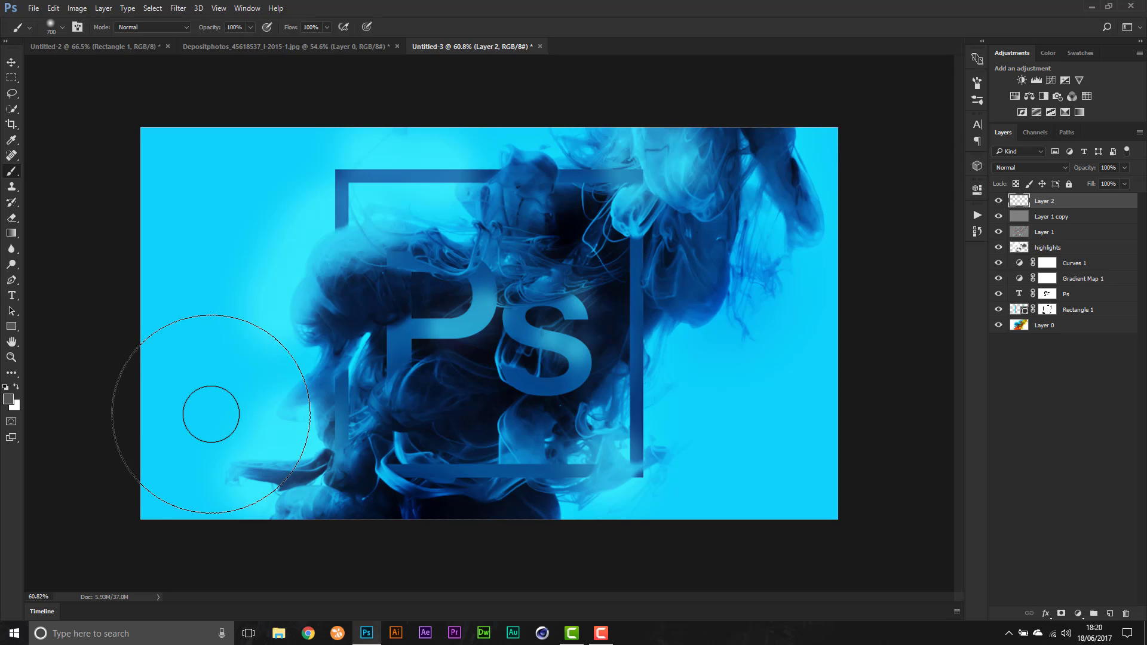
pyautogui.press(']')
# - Undo the test dab of grey and set the foreground colour to white
pyautogui.click(159, 454)
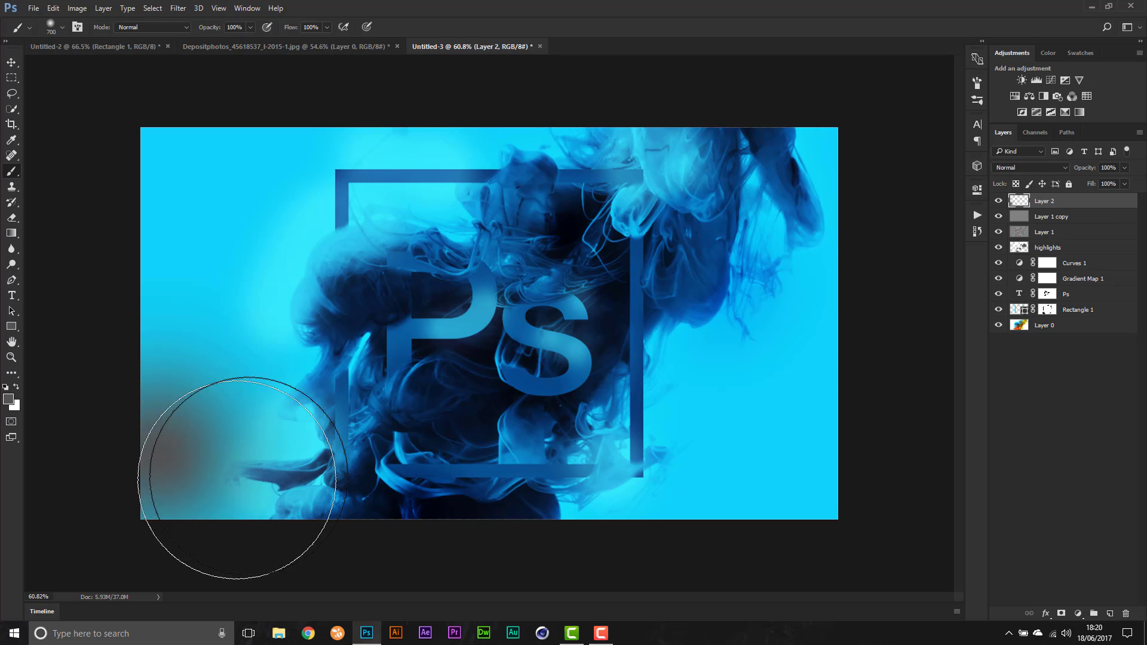
pyautogui.hotkey('ctrl', 'z')
pyautogui.press('d')
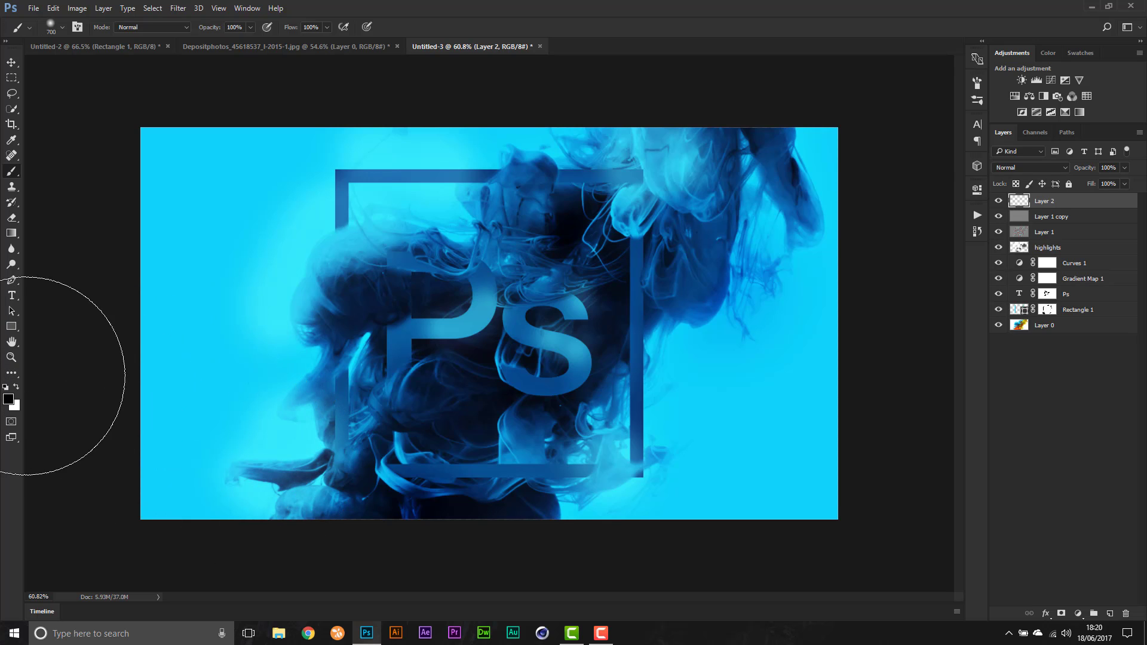
pyautogui.click(16, 387)
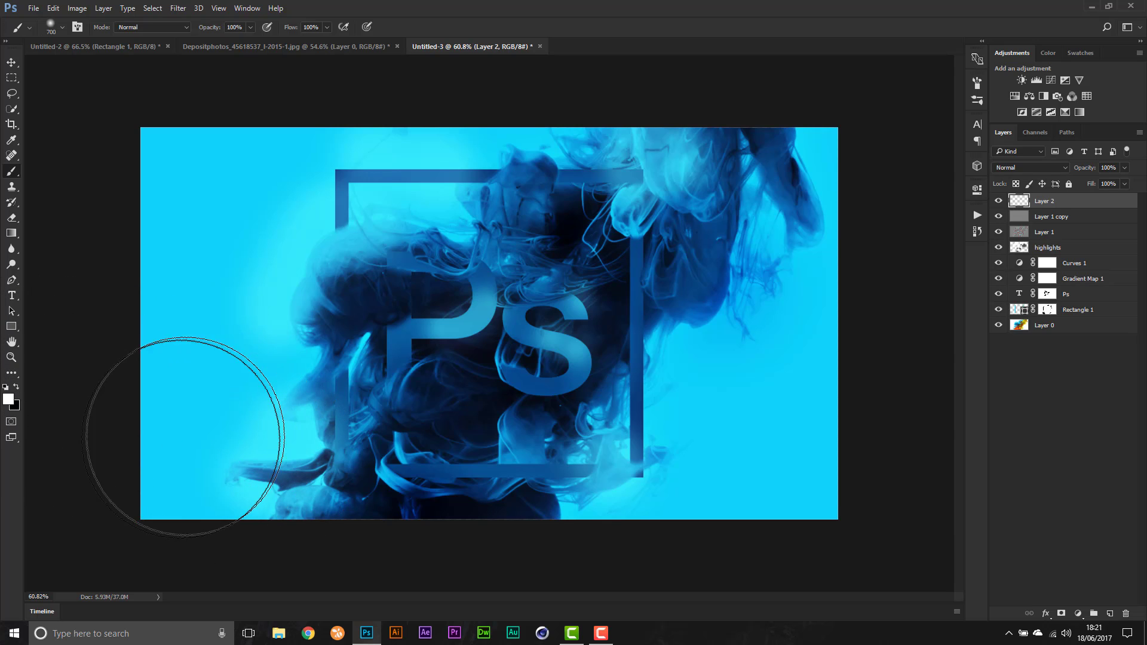
# - Enlarge the soft white brush to 1000 px
pyautogui.rightClick(88, 108)
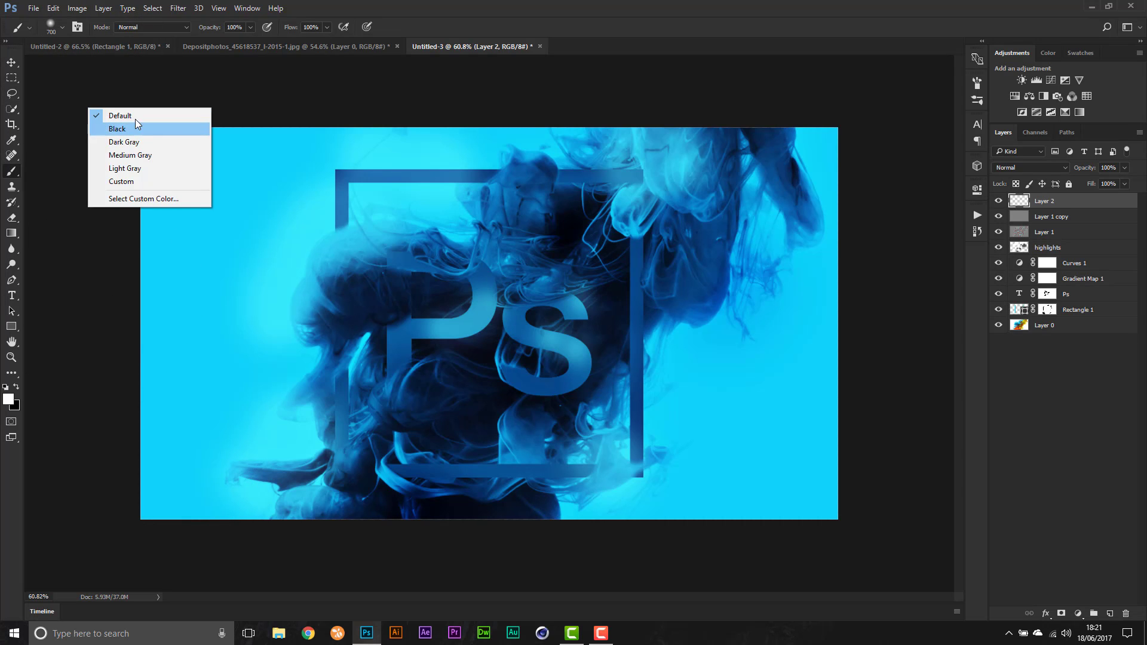
pyautogui.click(56, 24)
pyautogui.rightClick(370, 201)
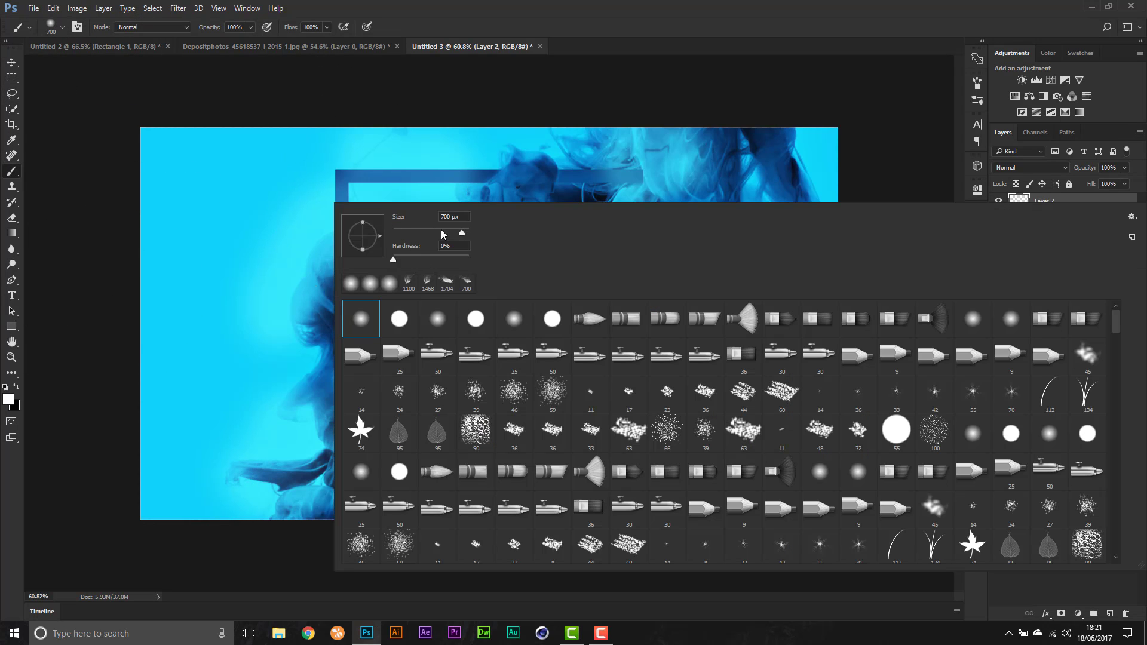
pyautogui.moveTo(462, 233); pyautogui.dragTo(465, 233)
pyautogui.click(439, 8)
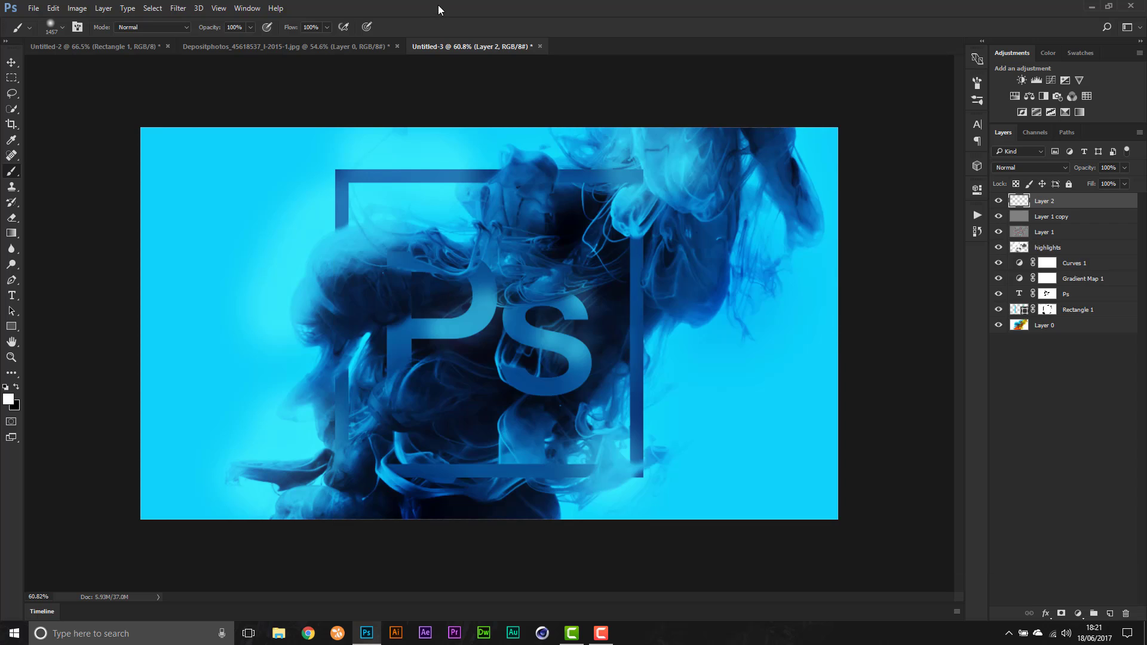
pyautogui.press('[')
pyautogui.press('[')
pyautogui.press('[')
pyautogui.press('[')
pyautogui.press('[')
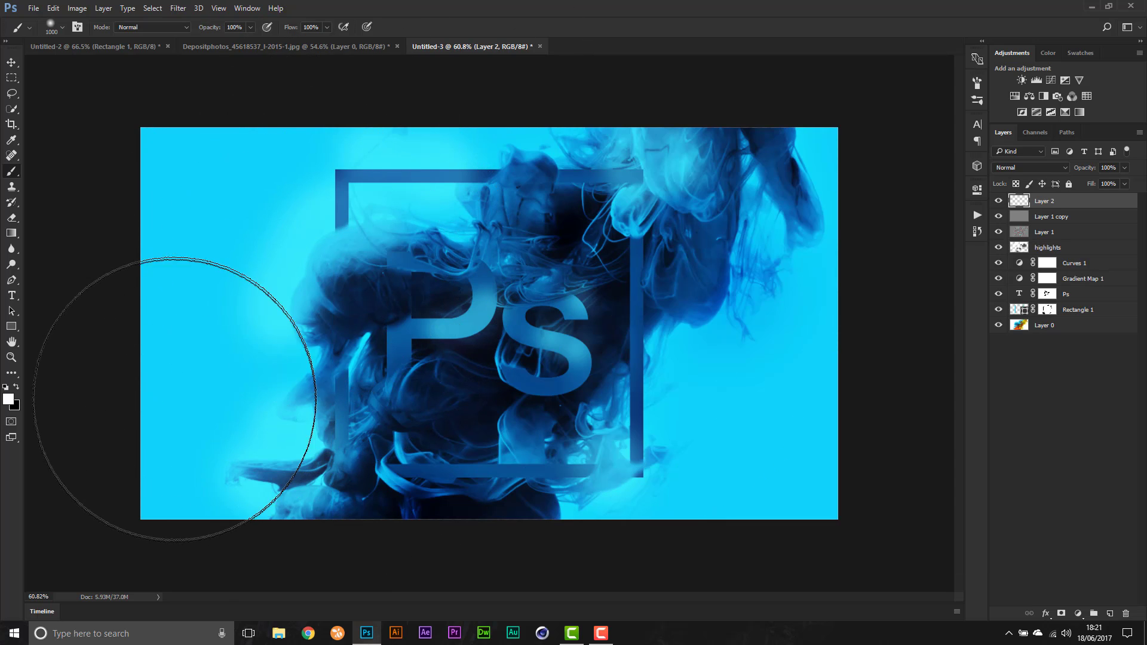
# - Dab large soft white glows at the artwork's left edge and upper-right corner, then 700 px glows at the lower right and upper-left corner
pyautogui.click(169, 408)
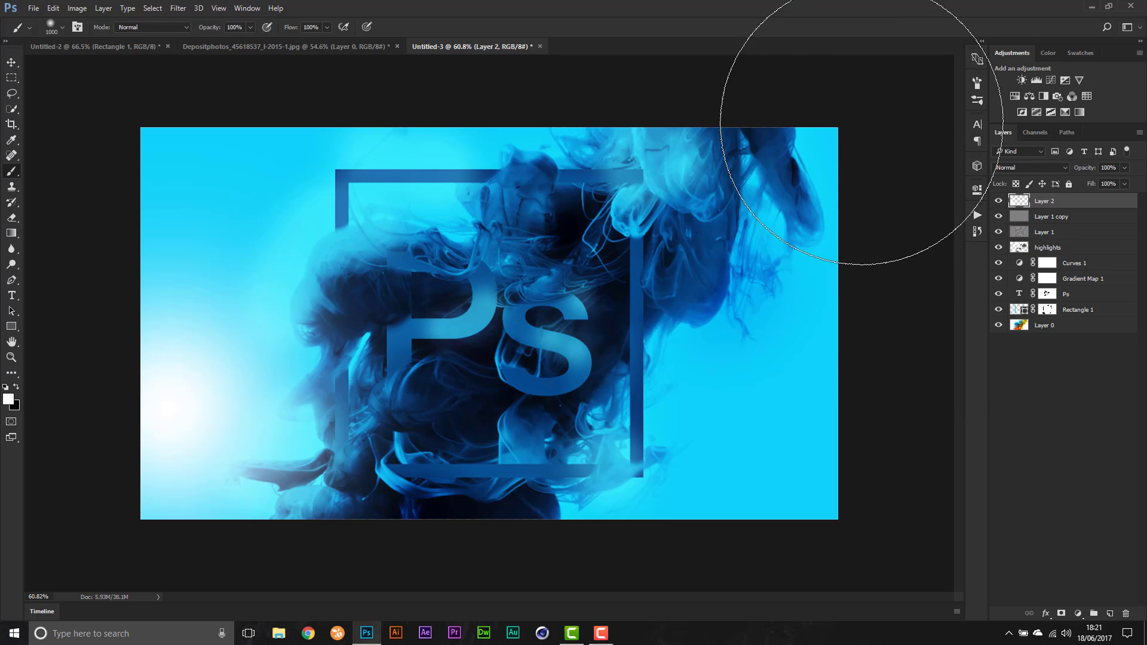
pyautogui.click(862, 121)
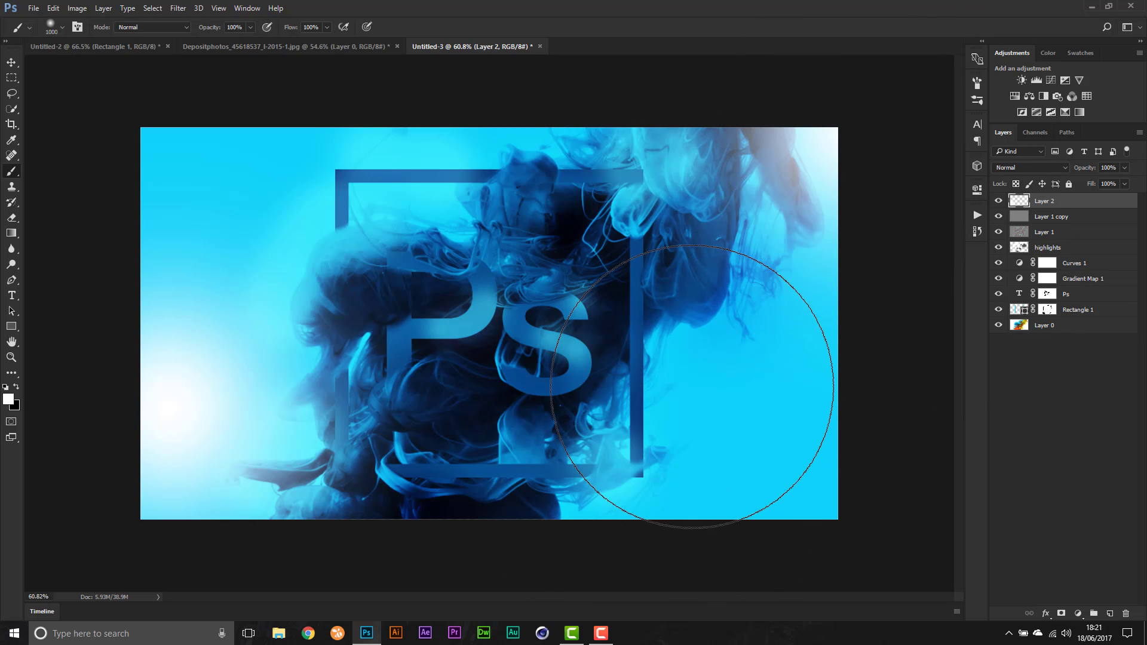
pyautogui.press('[')
pyautogui.press('[')
pyautogui.click(718, 381)
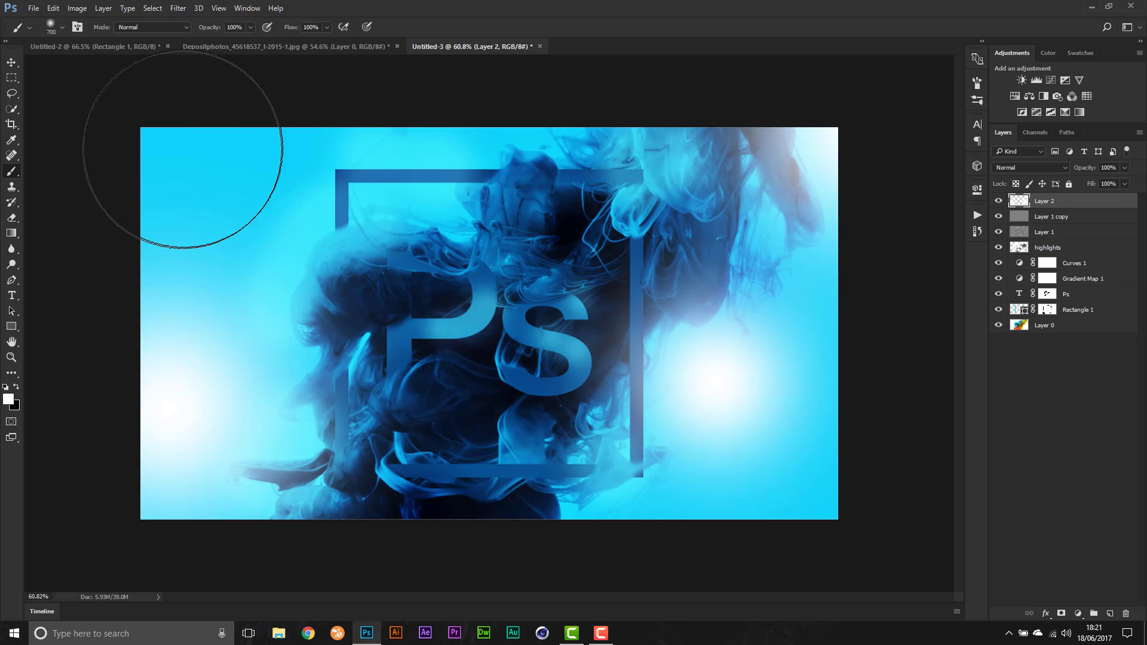
pyautogui.click(177, 115)
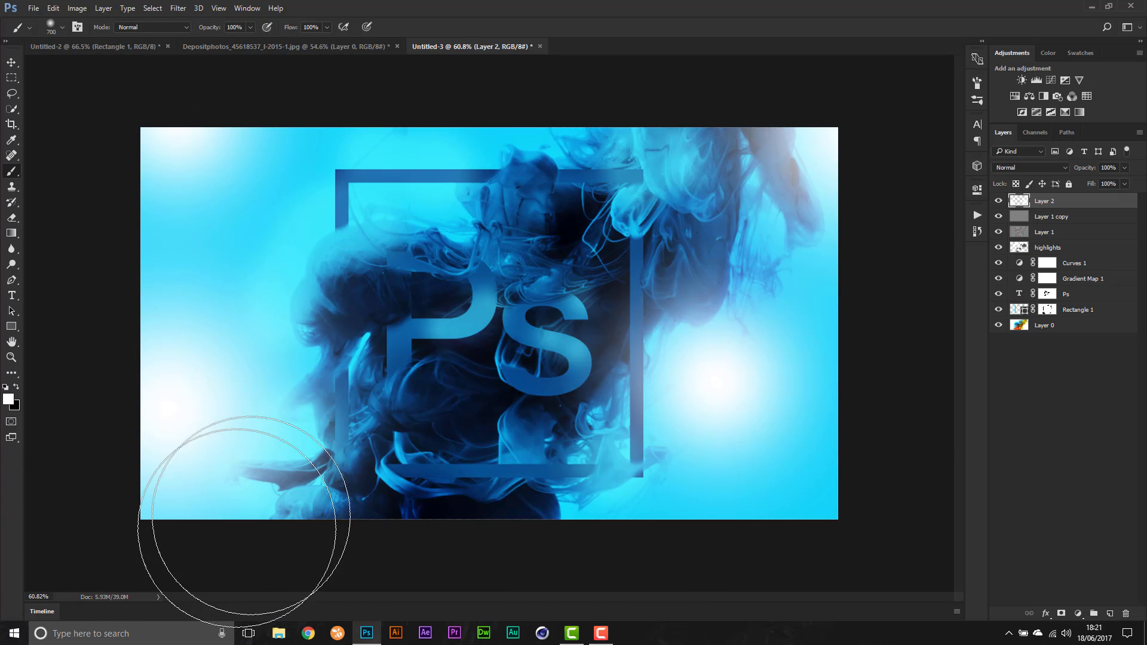
# - Set the glow layer's blend mode to Soft Light and fine-tune its opacity
pyautogui.click(1046, 165)
pyautogui.click(1037, 293)
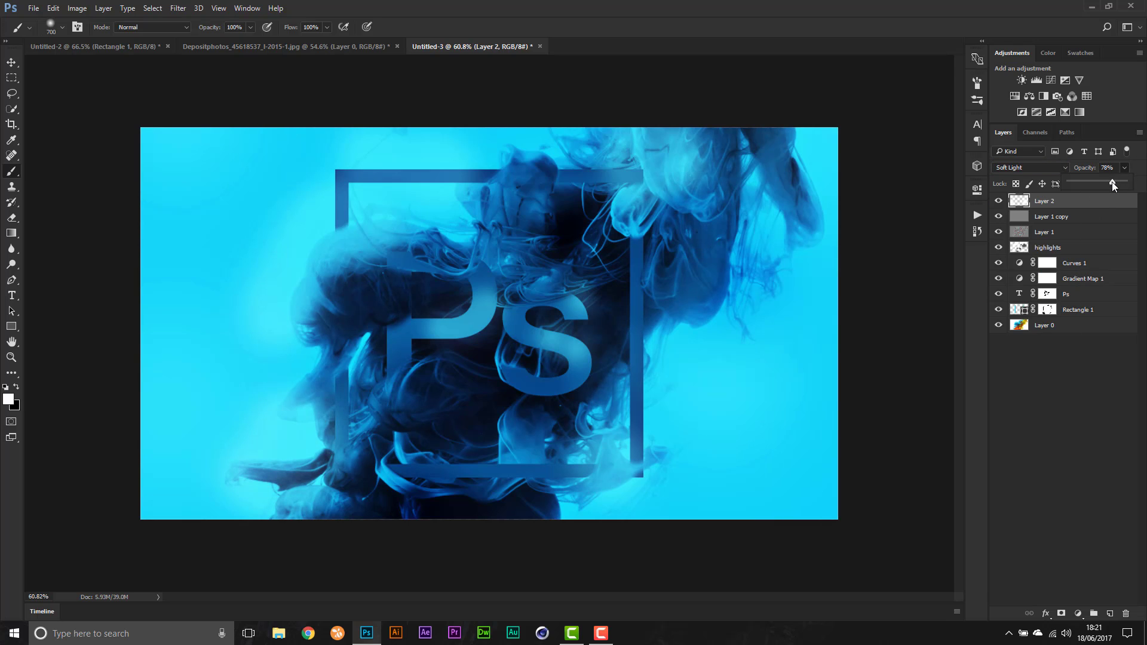
pyautogui.moveTo(1118, 185); pyautogui.dragTo(1120, 188)
# - Create a new empty layer above Layer 2 and reduce the brush to 100 px
pyautogui.click(1109, 614)
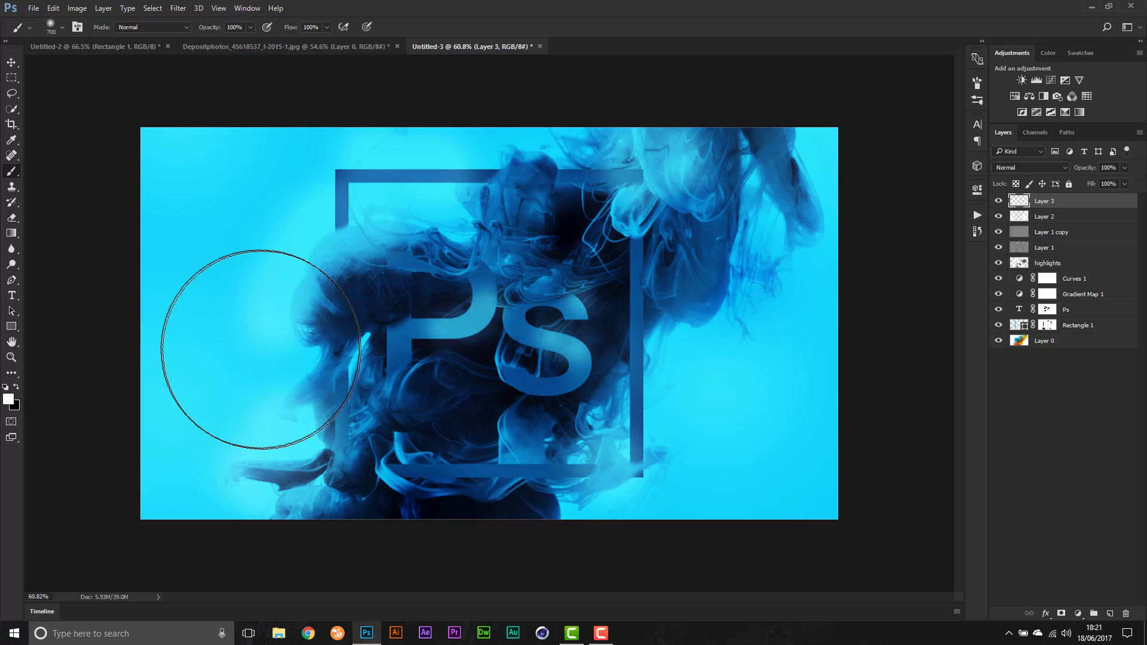
pyautogui.press('[')
pyautogui.press('[')
pyautogui.press('[')
pyautogui.press('[')
pyautogui.press('[')
pyautogui.press('[')
pyautogui.press('[')
pyautogui.press('[')
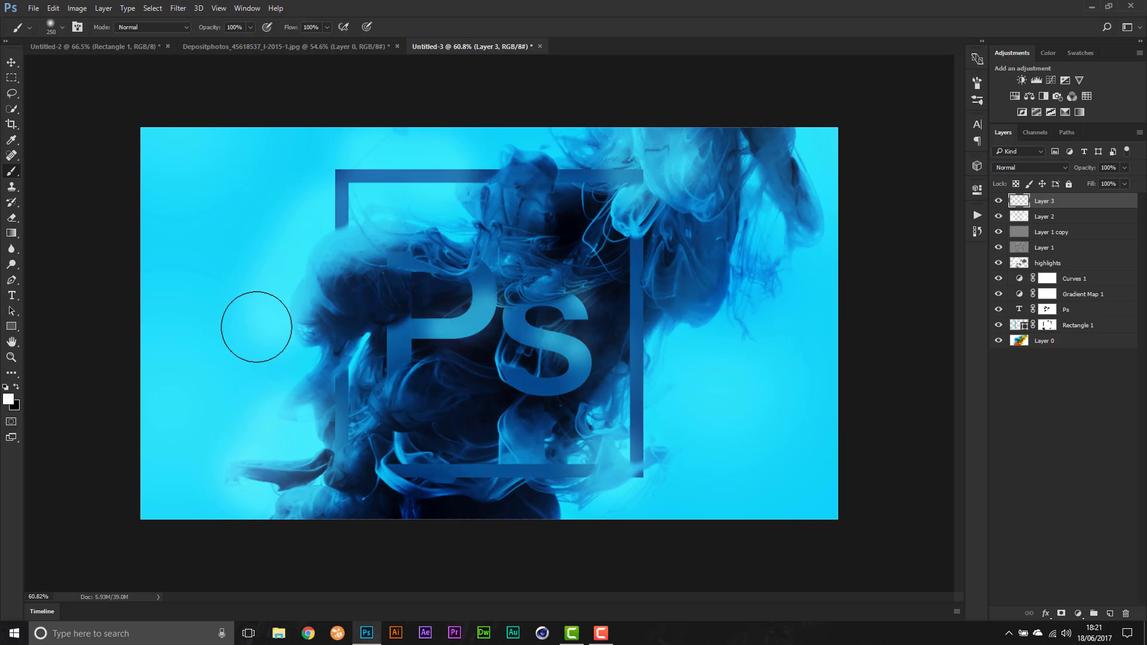
pyautogui.press('[')
pyautogui.press('[')
pyautogui.press('[')
pyautogui.press('[')
pyautogui.press('[')
# - Dab nine small soft white light spots around the smoke, the frame and the Ps letters on Layer 3
pyautogui.click(270, 310)
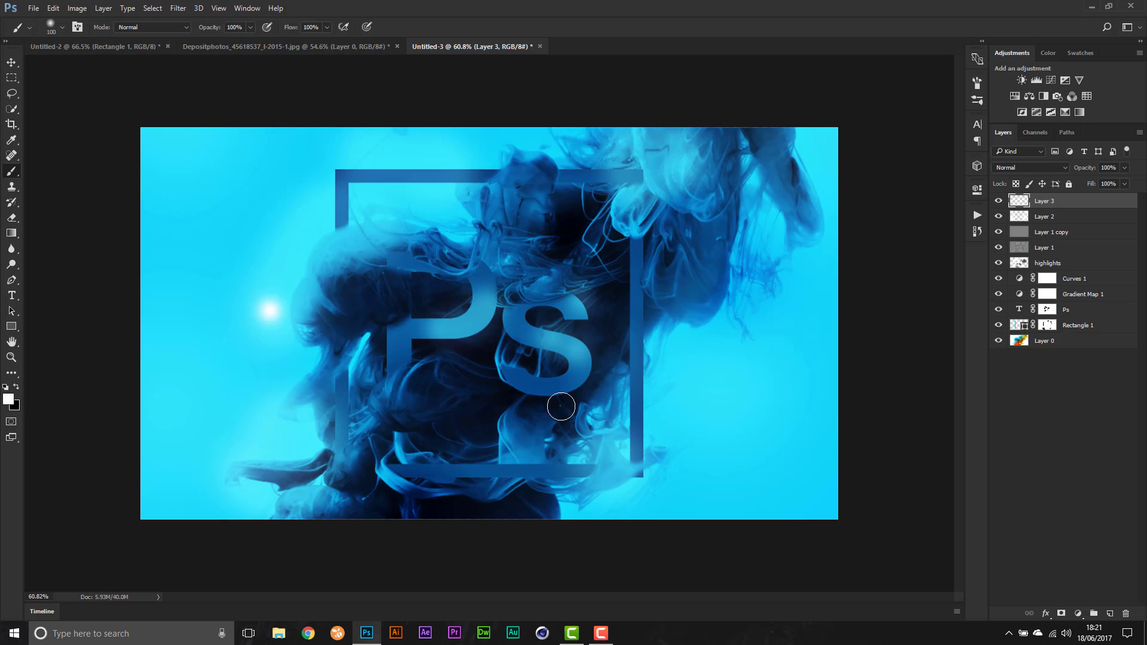
pyautogui.click(682, 301)
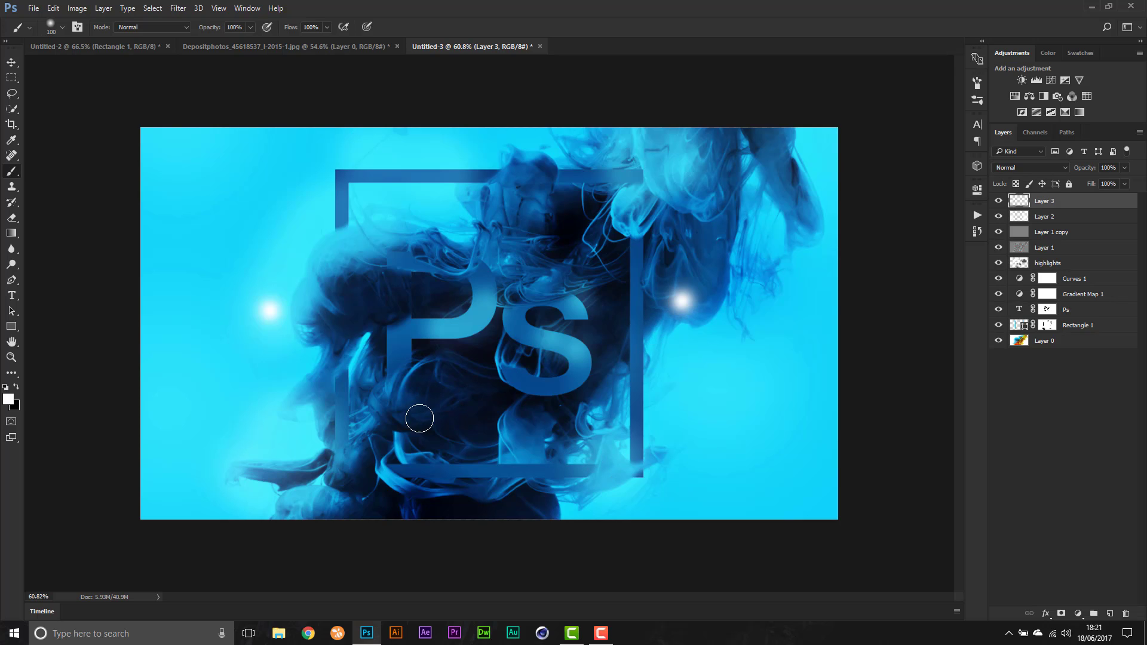
pyautogui.click(378, 385)
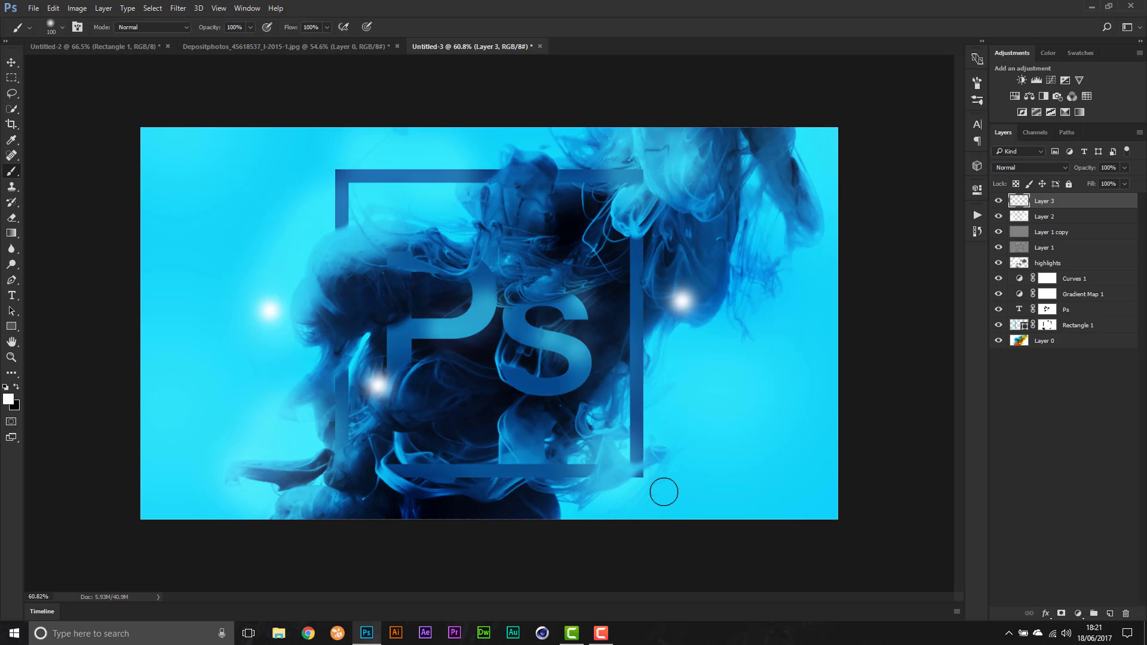
pyautogui.click(664, 491)
pyautogui.click(481, 468)
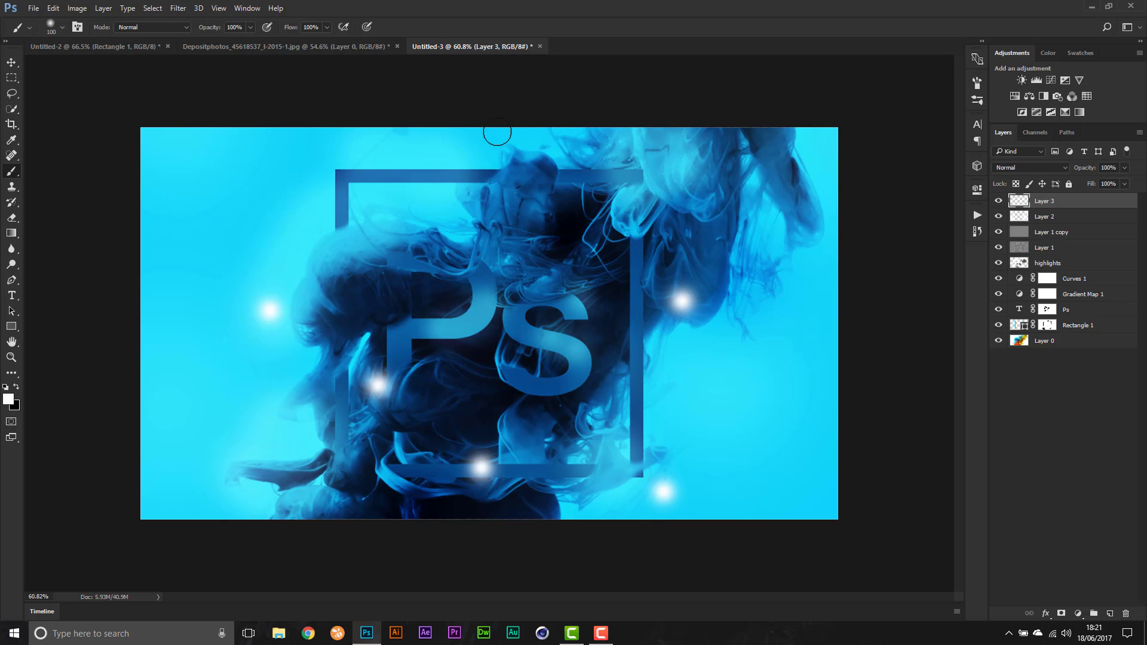
pyautogui.click(599, 142)
pyautogui.click(383, 217)
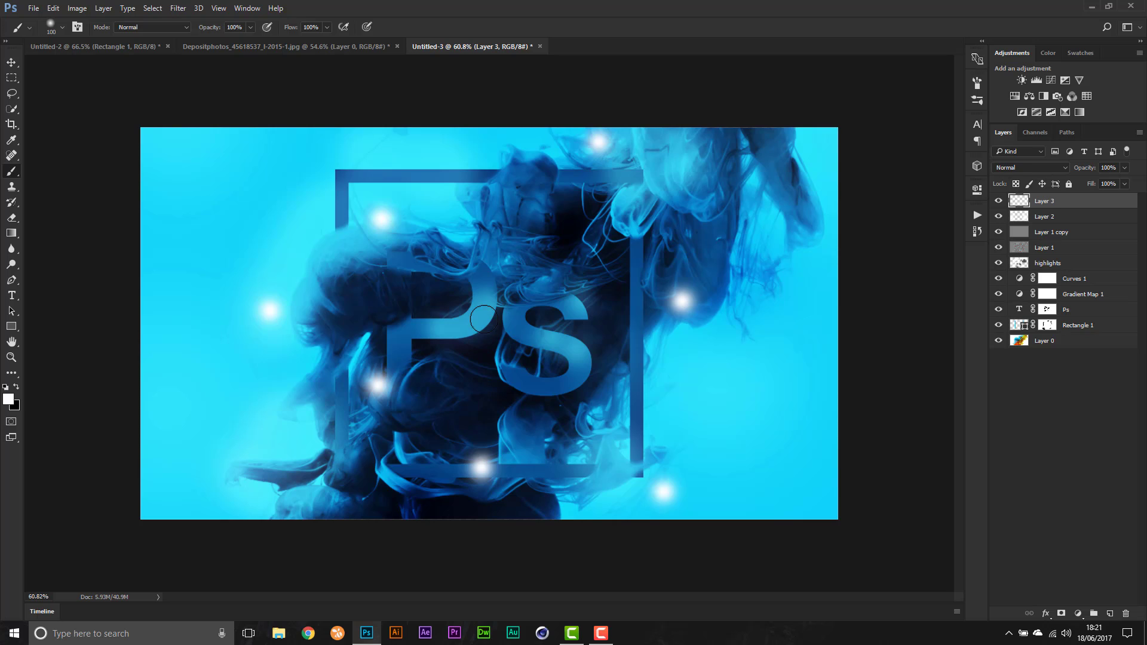
pyautogui.click(577, 309)
pyautogui.click(475, 324)
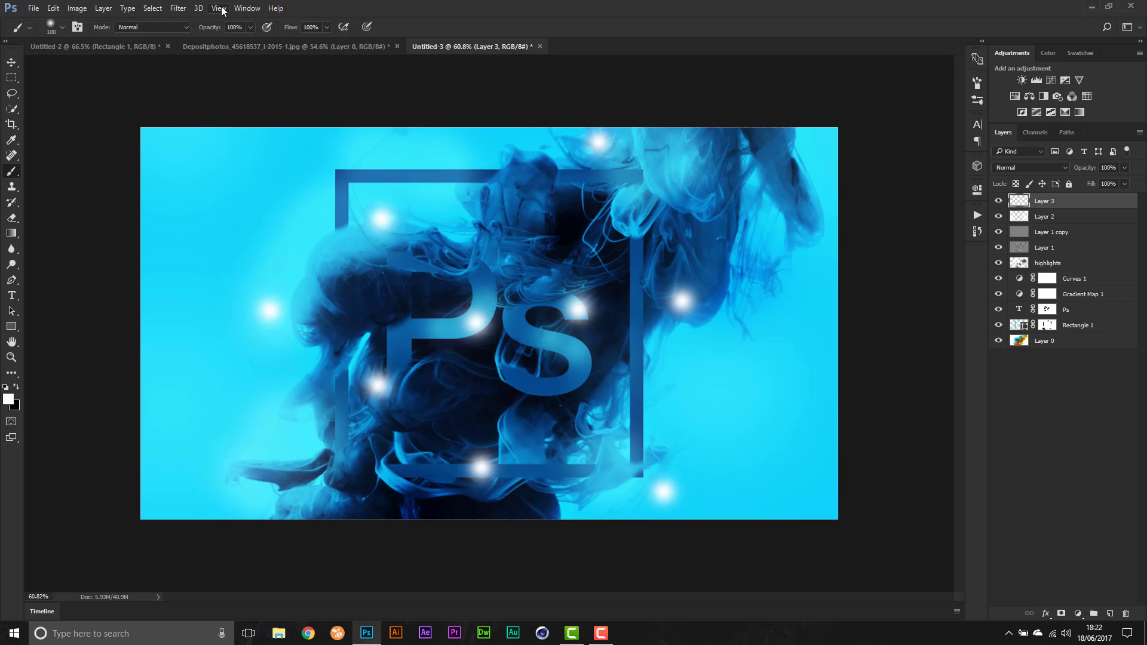
# - Set Layer 3's blend mode to Soft Light and switch to the Move tool
pyautogui.click(1020, 169)
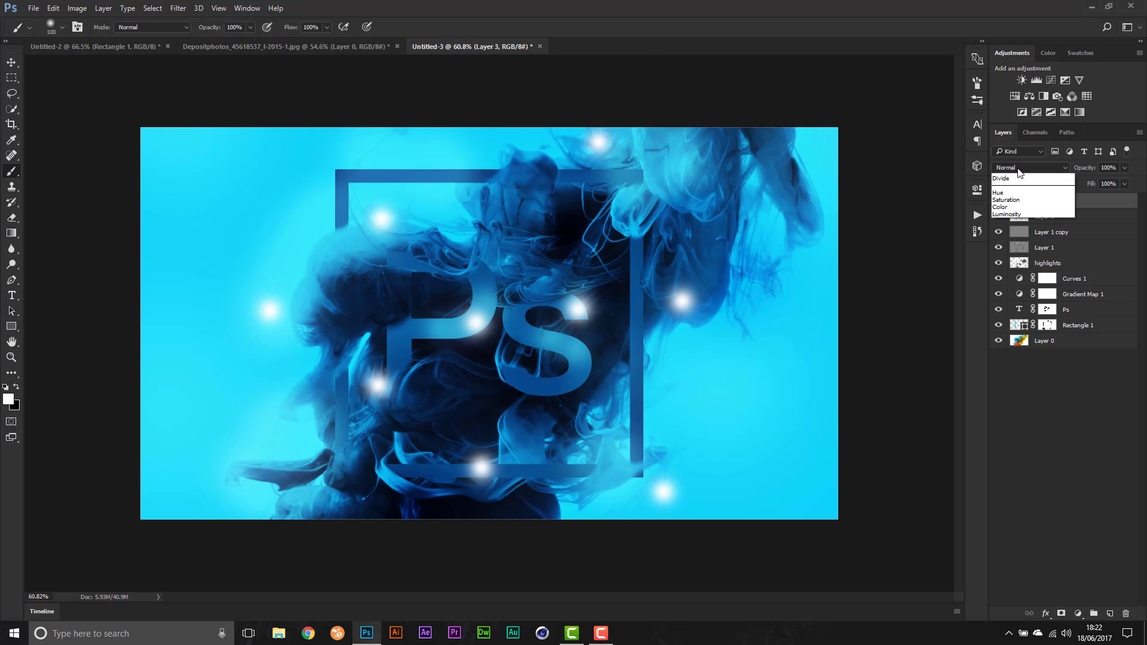
pyautogui.click(1021, 293)
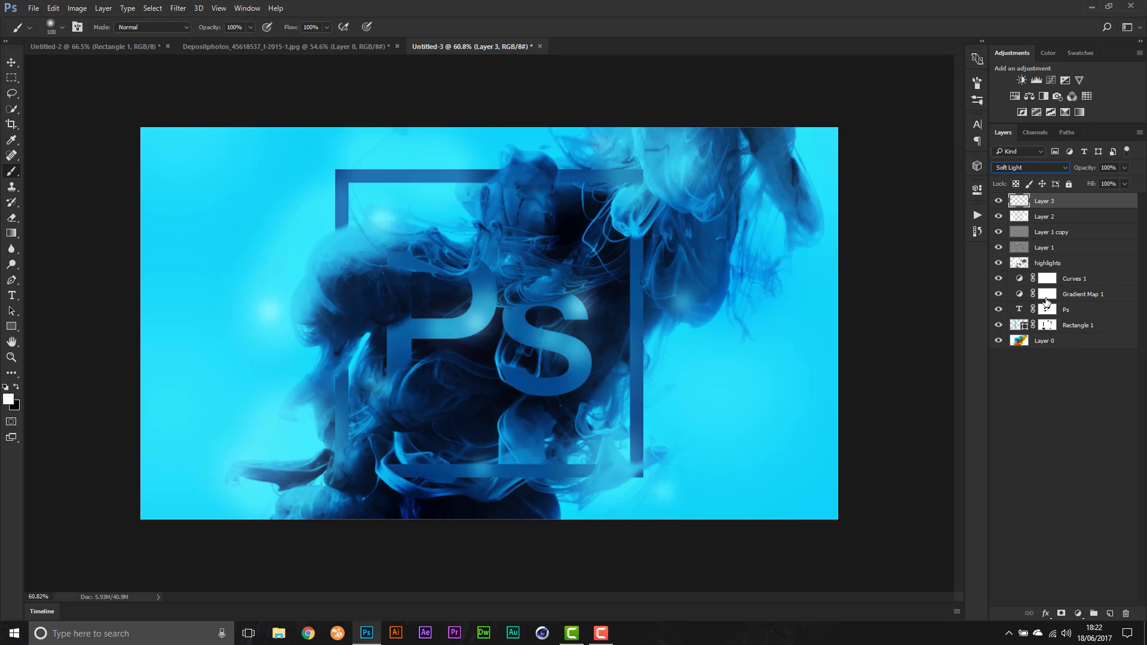
pyautogui.click(12, 62)
# - Stamp all visible layers into a new merged layer at the top of the stack
pyautogui.scroll(-2, 711, 357)
pyautogui.scroll(2, 711, 357)
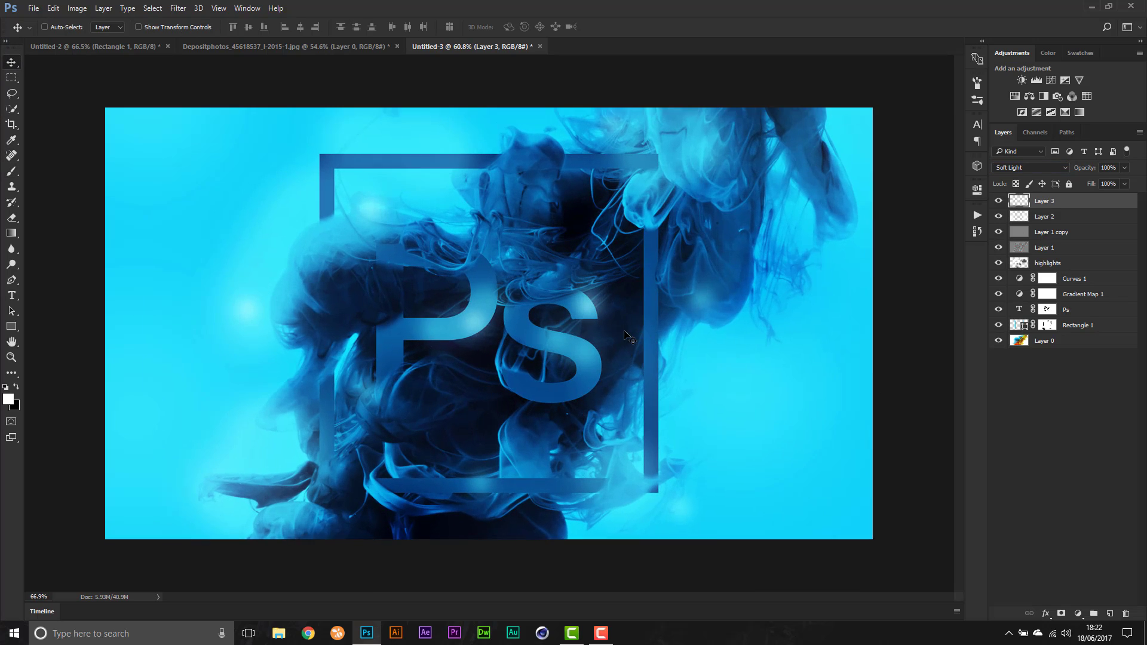
pyautogui.scroll(1, 669, 348)
pyautogui.scroll(-1, 651, 341)
pyautogui.press('ctrl')
pyautogui.hotkey('ctrl', 'shift', 'alt', 'e')
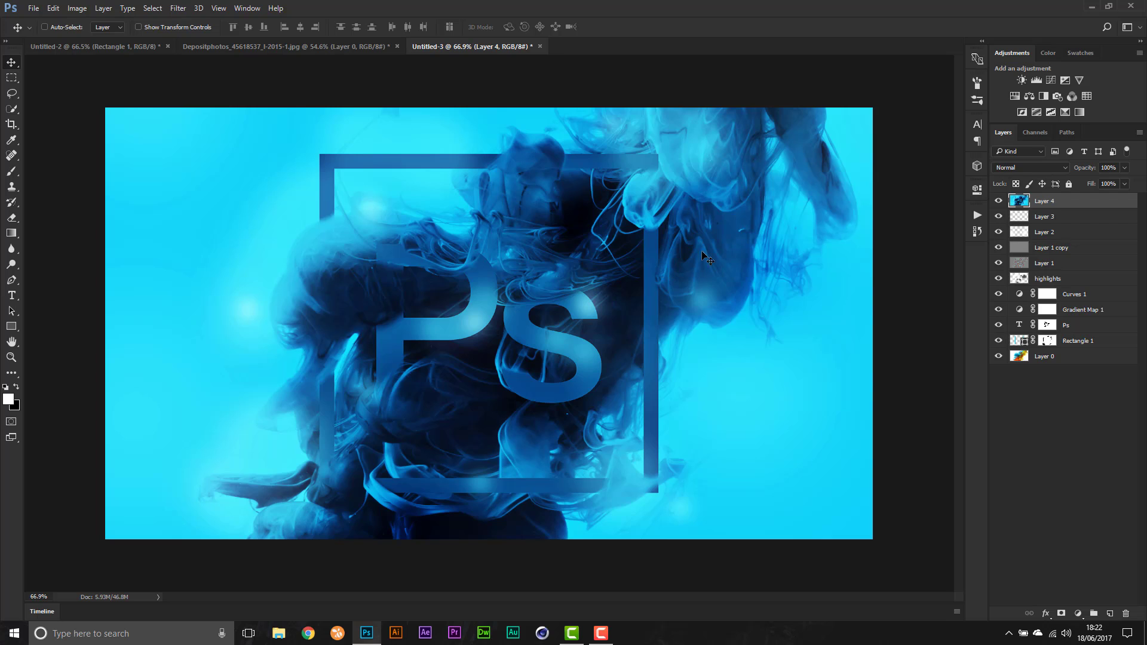
# - Start a 15 px Iris Blur on Layer 4 and stretch its ellipse and sharp area until they nearly span the whole canvas
pyautogui.click(178, 8)
pyautogui.moveTo(203, 153)
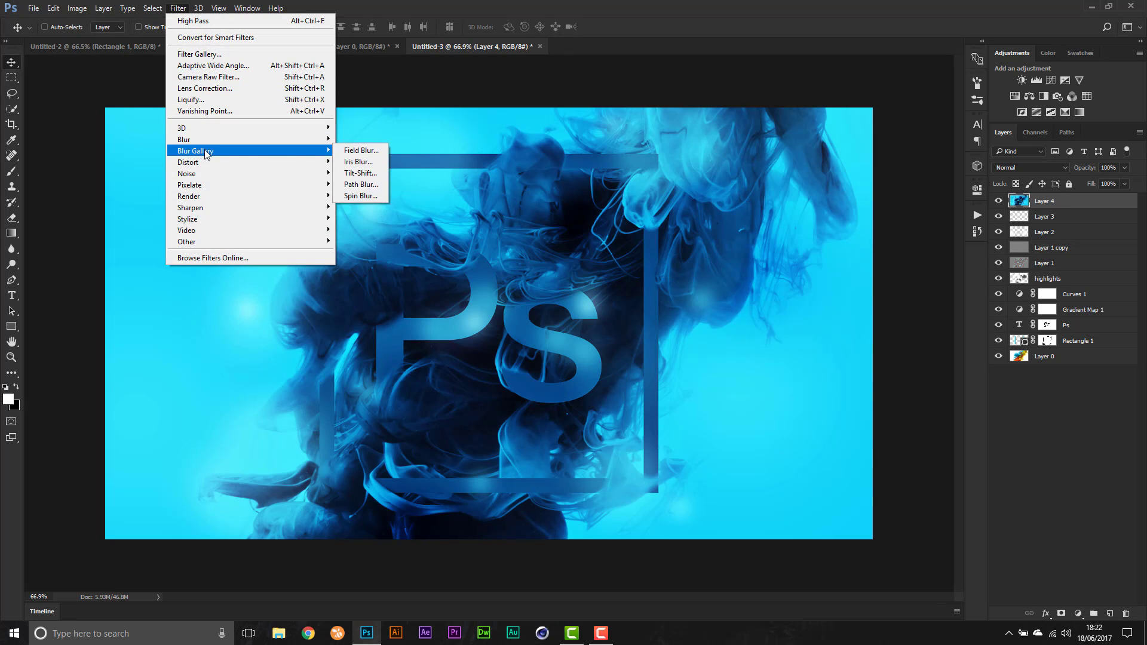
pyautogui.click(359, 162)
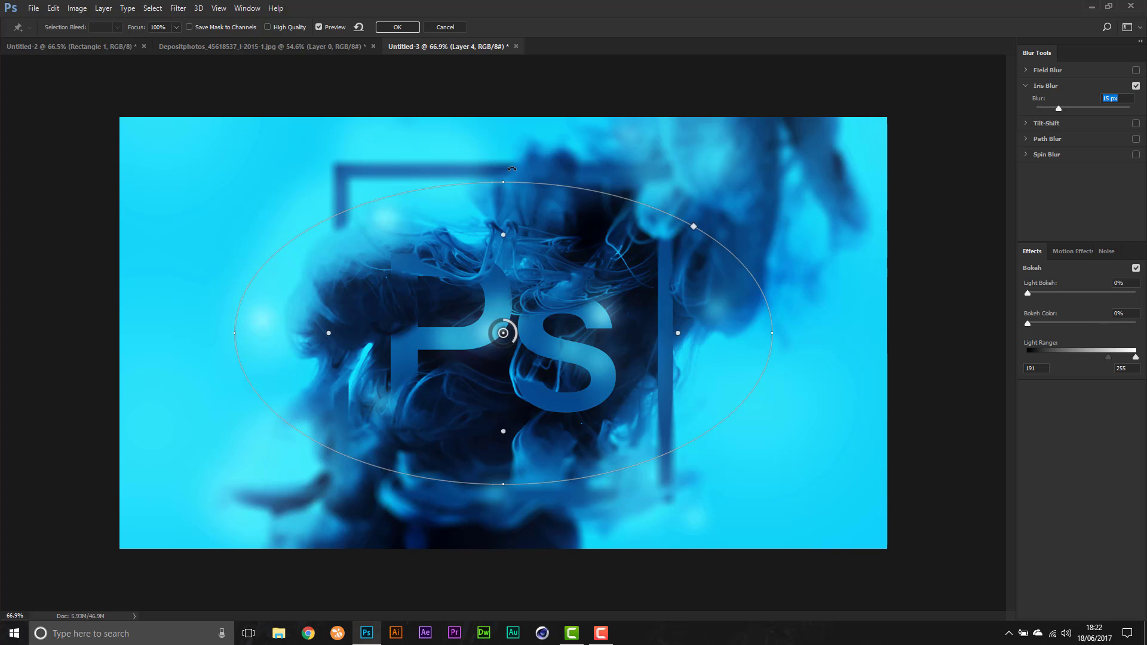
pyautogui.moveTo(504, 178); pyautogui.dragTo(511, 120)
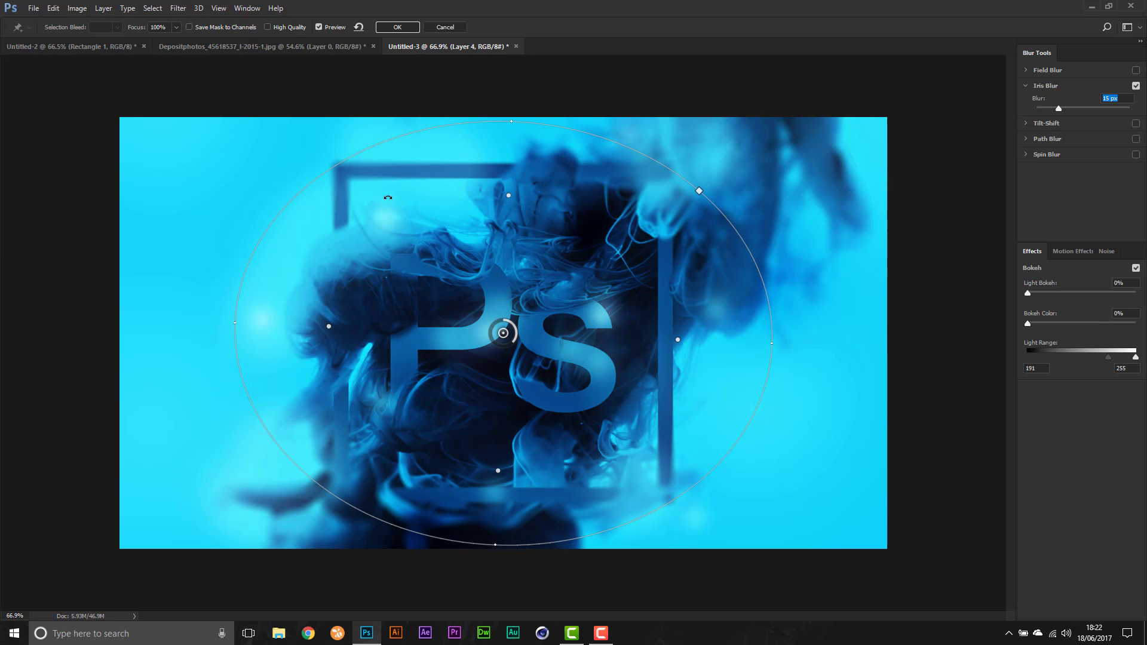
pyautogui.moveTo(228, 327); pyautogui.dragTo(116, 307)
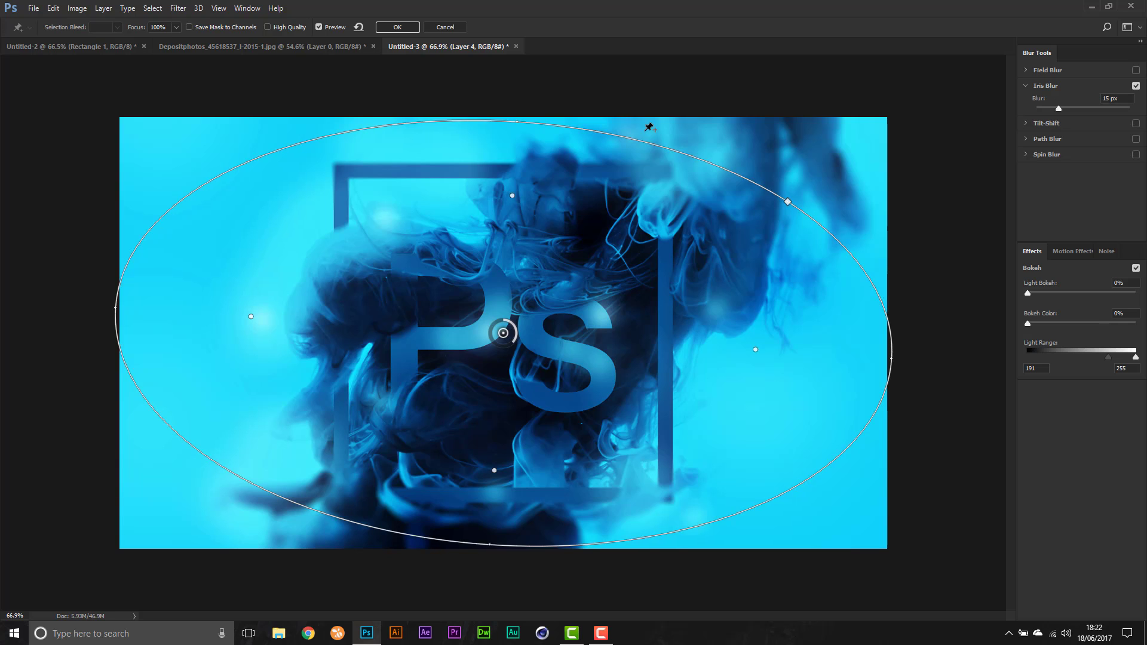
pyautogui.moveTo(490, 540); pyautogui.dragTo(489, 556)
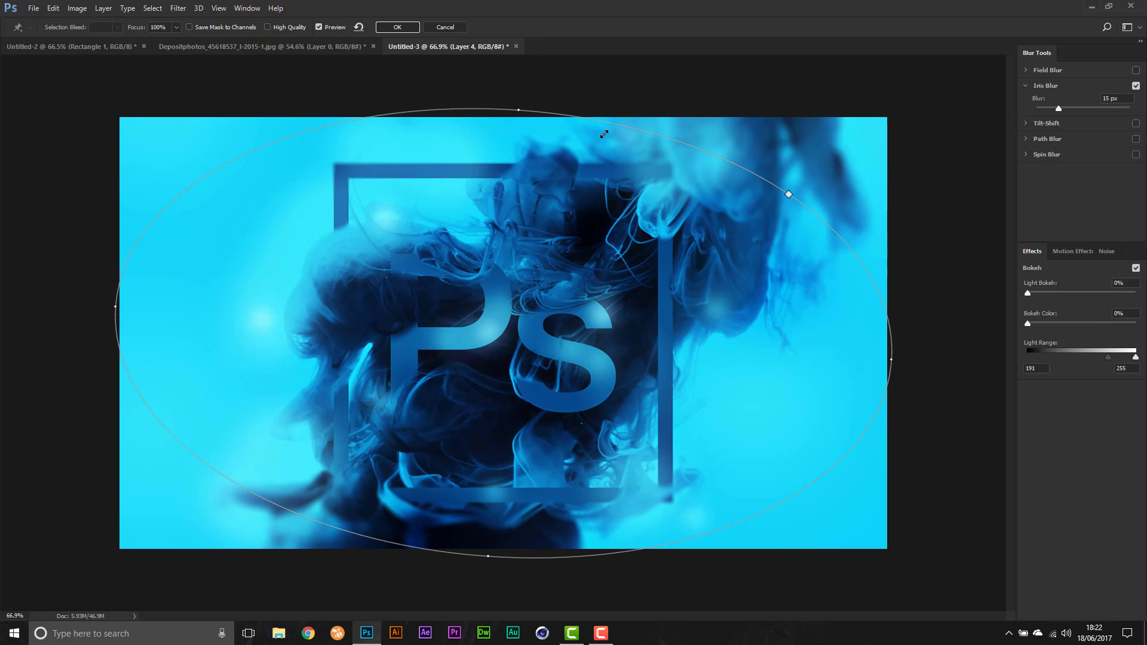
pyautogui.moveTo(248, 318); pyautogui.dragTo(239, 316)
# - Adjust the blur's bokeh, extend its light range towards darker tones and apply the Iris Blur
pyautogui.moveTo(1037, 321); pyautogui.dragTo(1050, 294)
pyautogui.moveTo(1106, 356); pyautogui.dragTo(1091, 356)
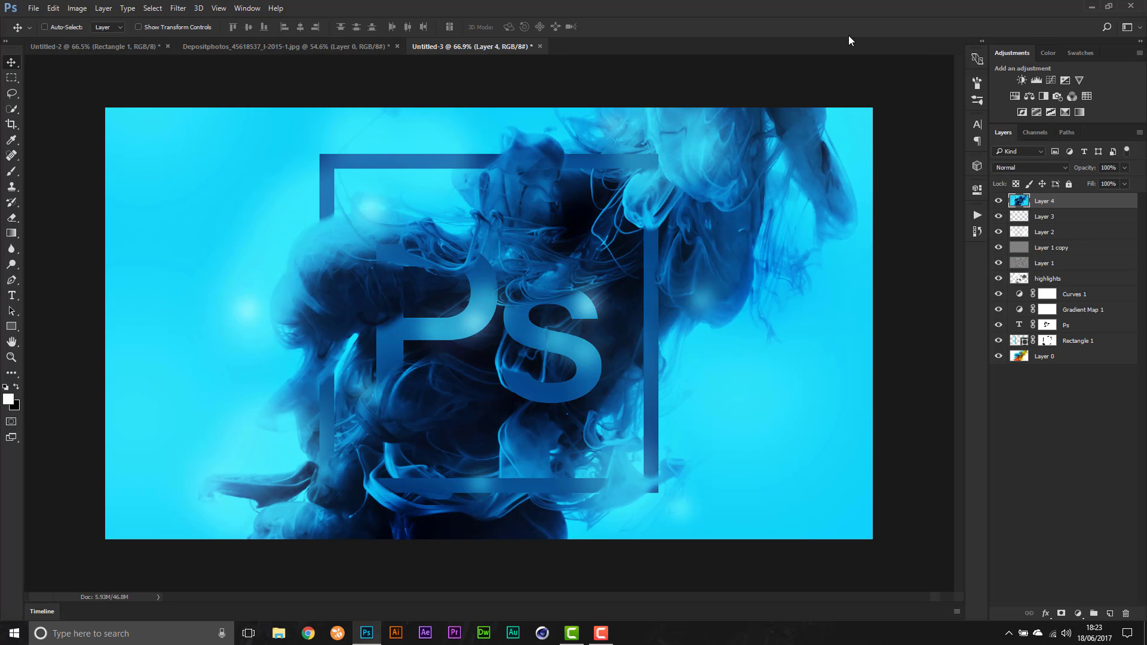
pyautogui.scroll(1, 519, 234)
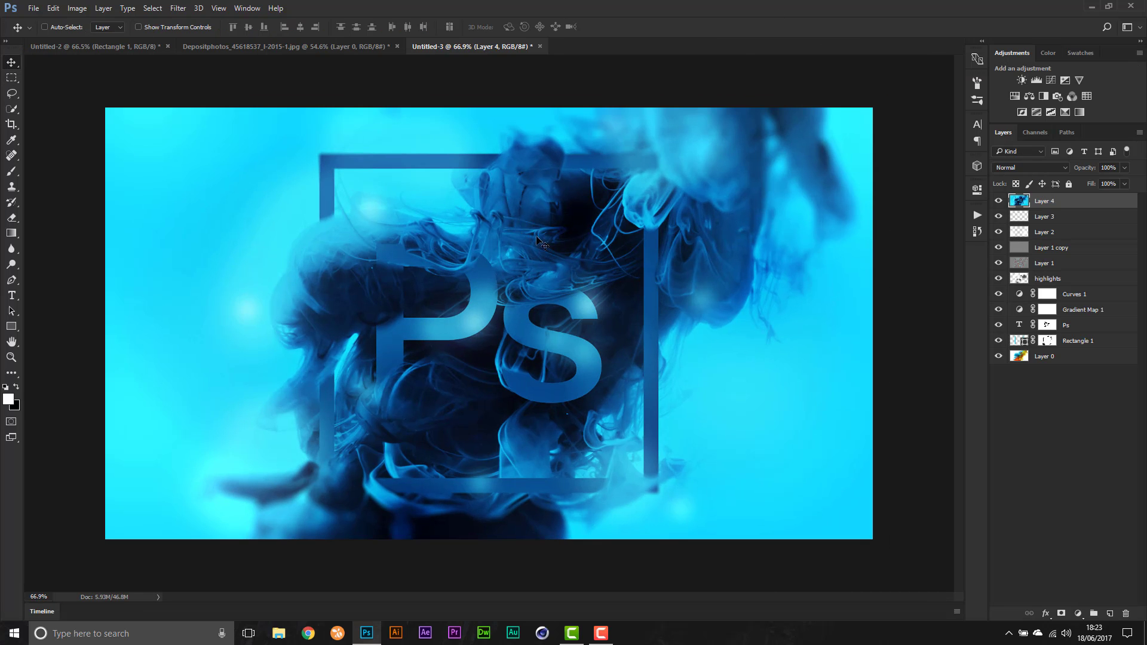
# - Undo and redo the Iris Blur to compare the artwork before and after
pyautogui.hotkey('ctrl', 'z')
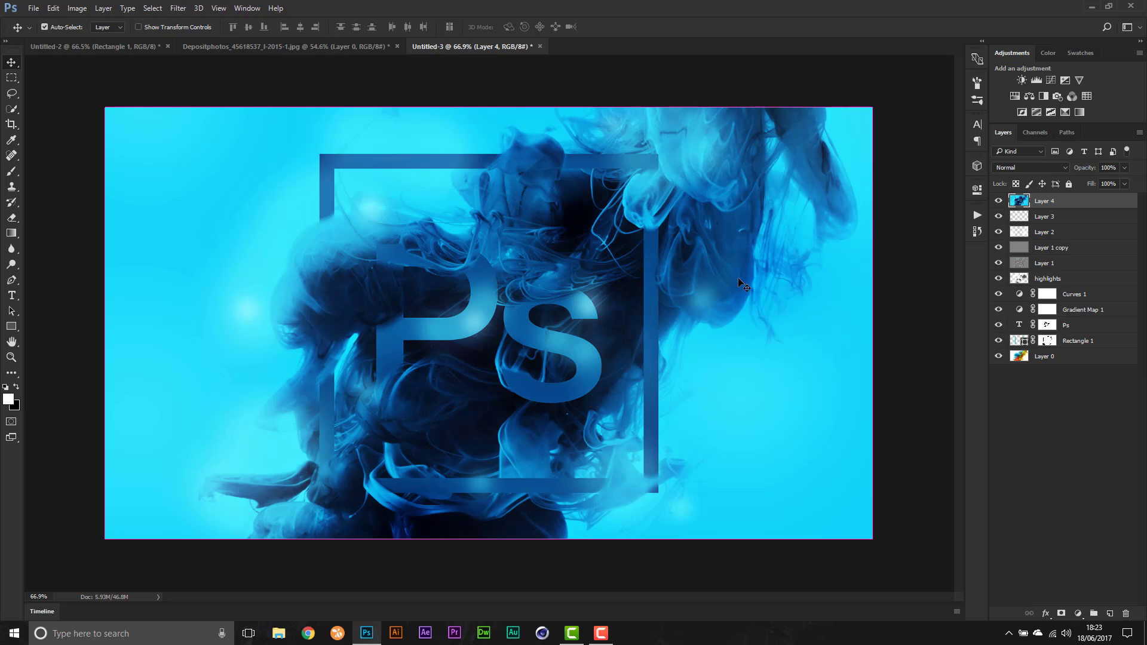
pyautogui.hotkey('ctrl', 'z')
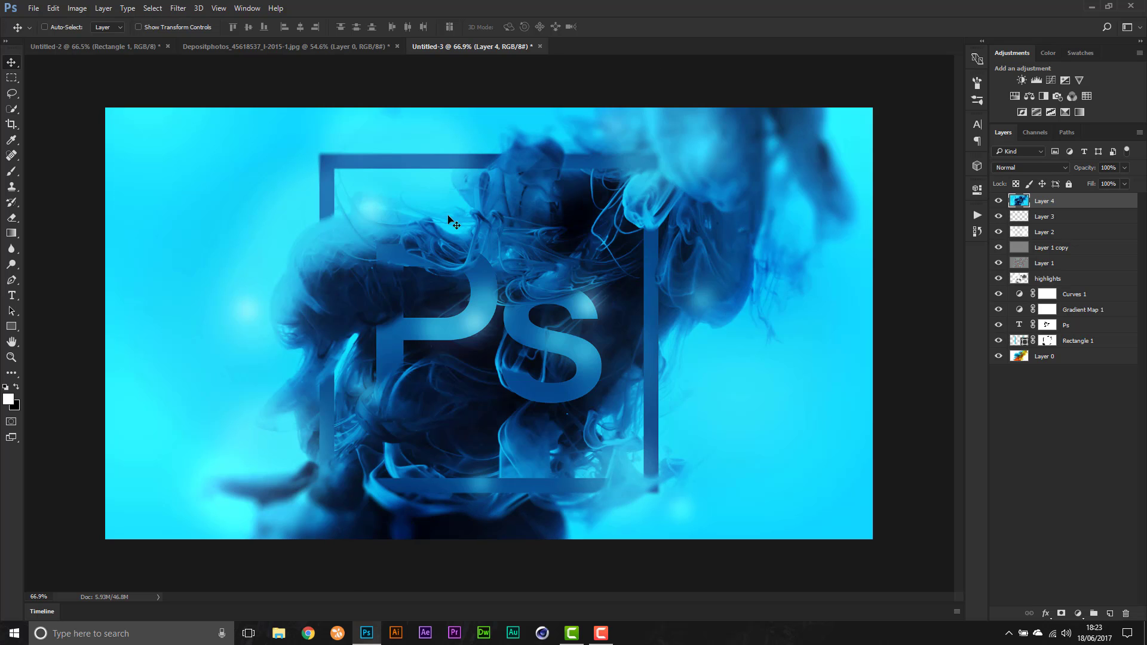
pyautogui.hotkey('ctrl', 'z')
pyautogui.hotkey('ctrl', 'z')
# - Compare the artwork with the earlier version in the Untitled-2 document
pyautogui.click(73, 47)
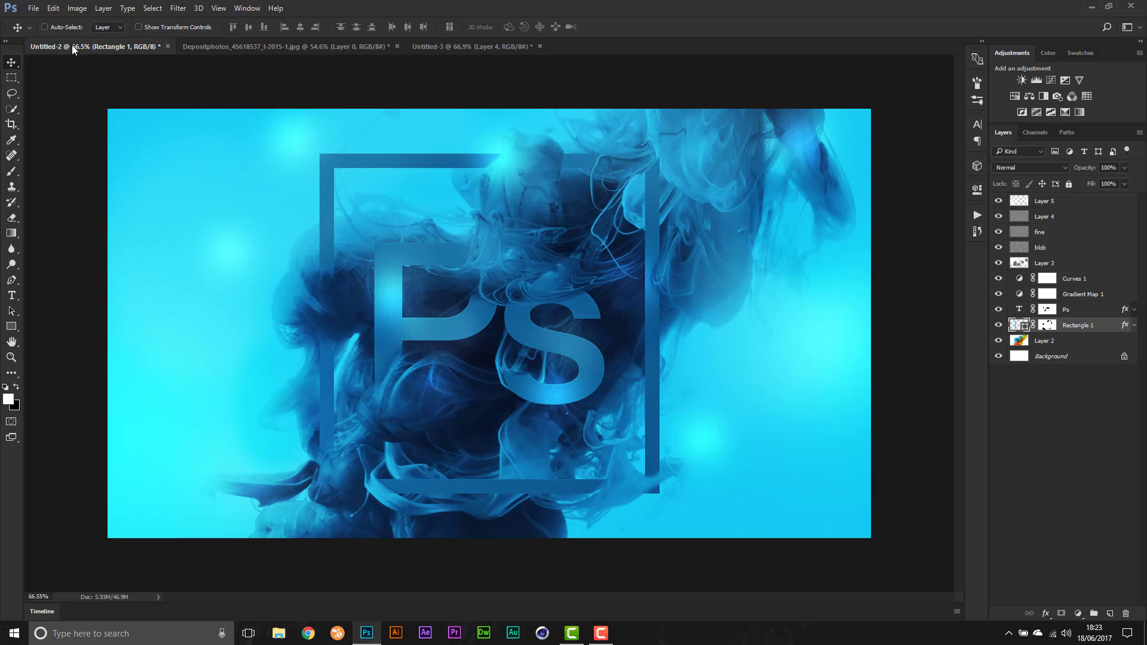
pyautogui.click(503, 46)
pyautogui.click(37, 46)
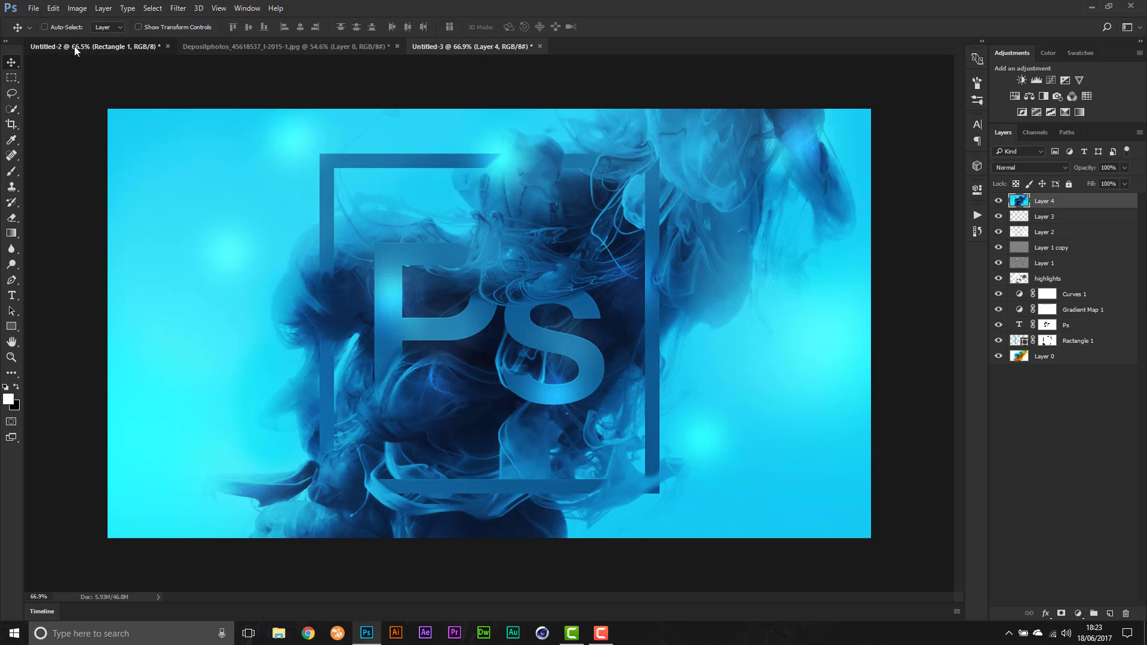
pyautogui.click(502, 44)
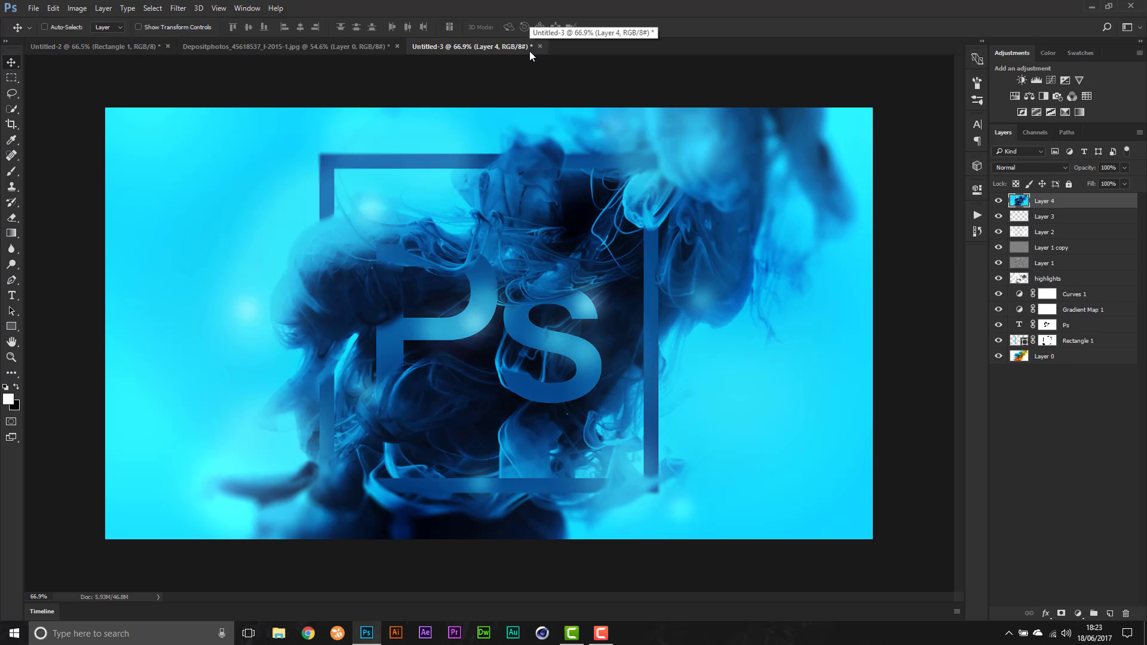
# - Display the finished artwork in full-screen mode and enlarge it to nearly fill the screen
pyautogui.scroll(1, 490, 256)
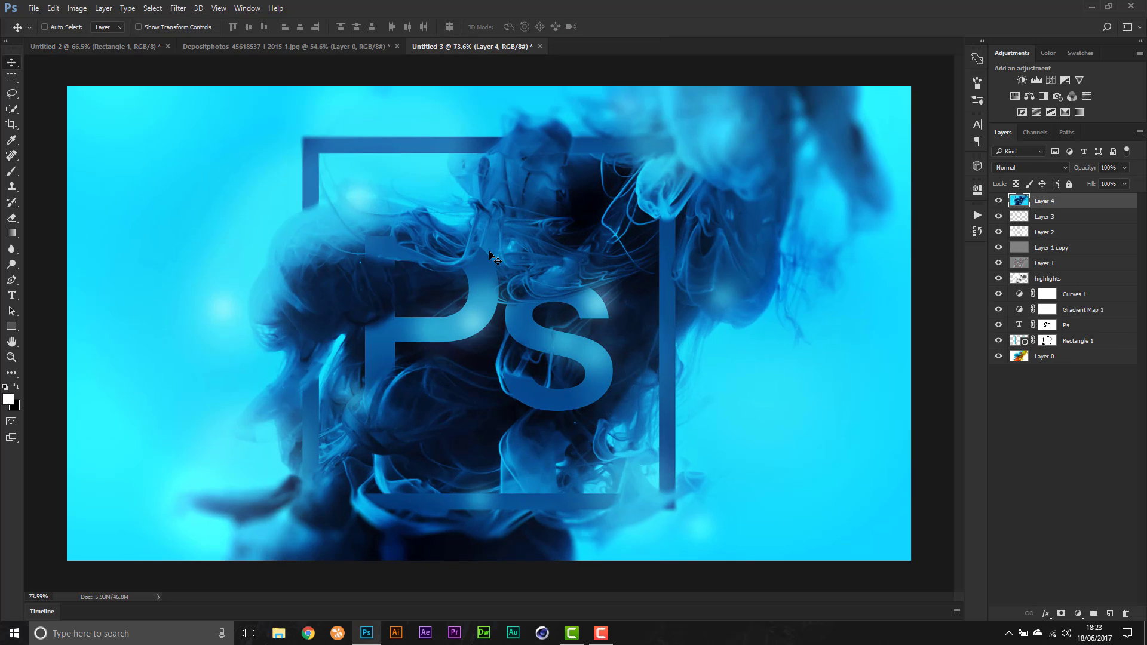
pyautogui.press('f')
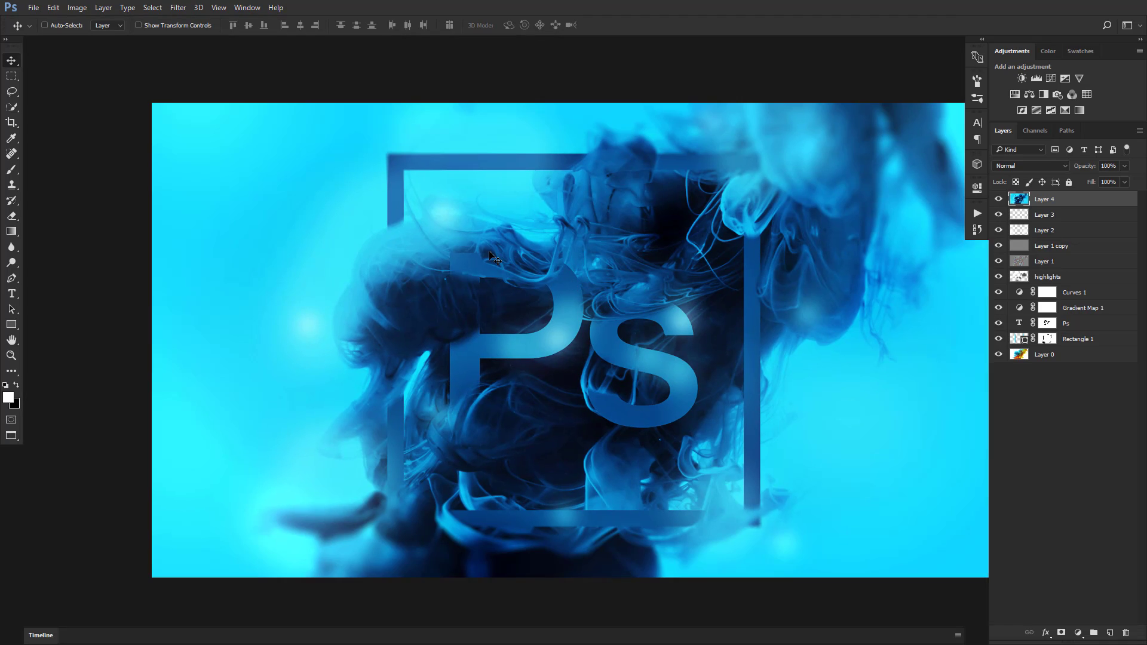
pyautogui.press('f')
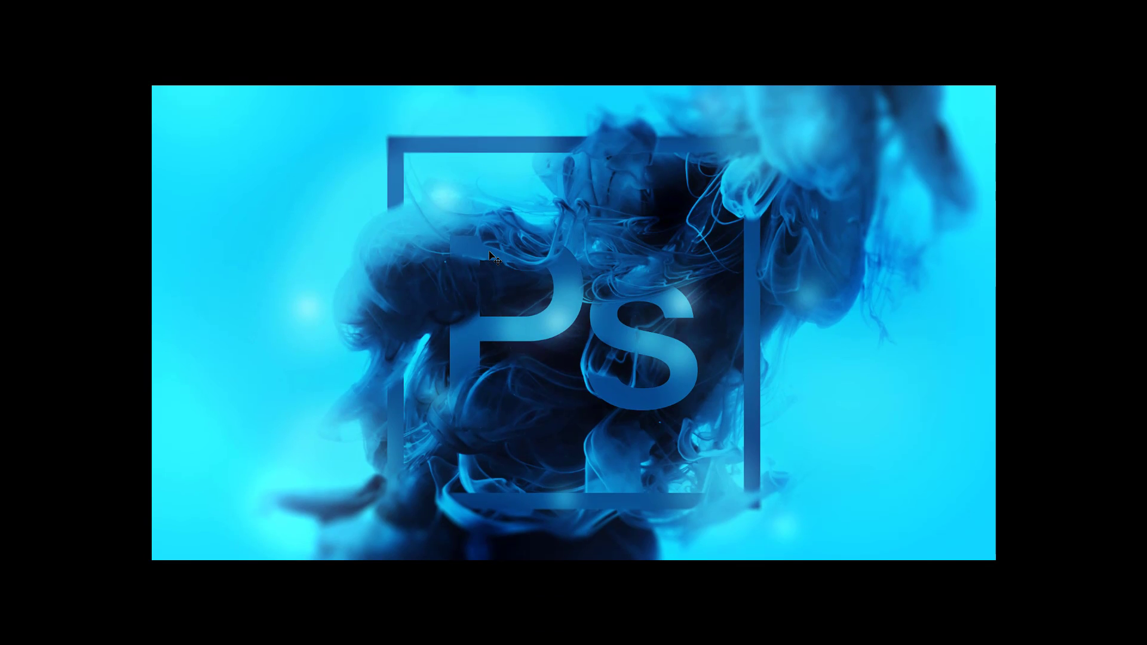
pyautogui.scroll(3, 490, 255)
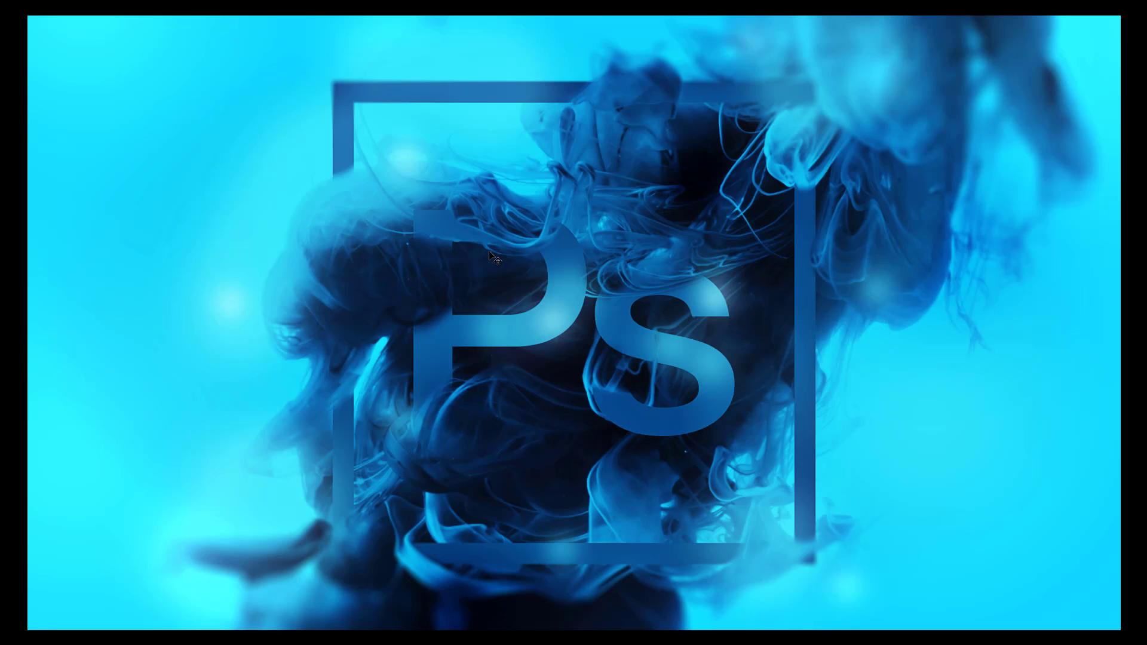